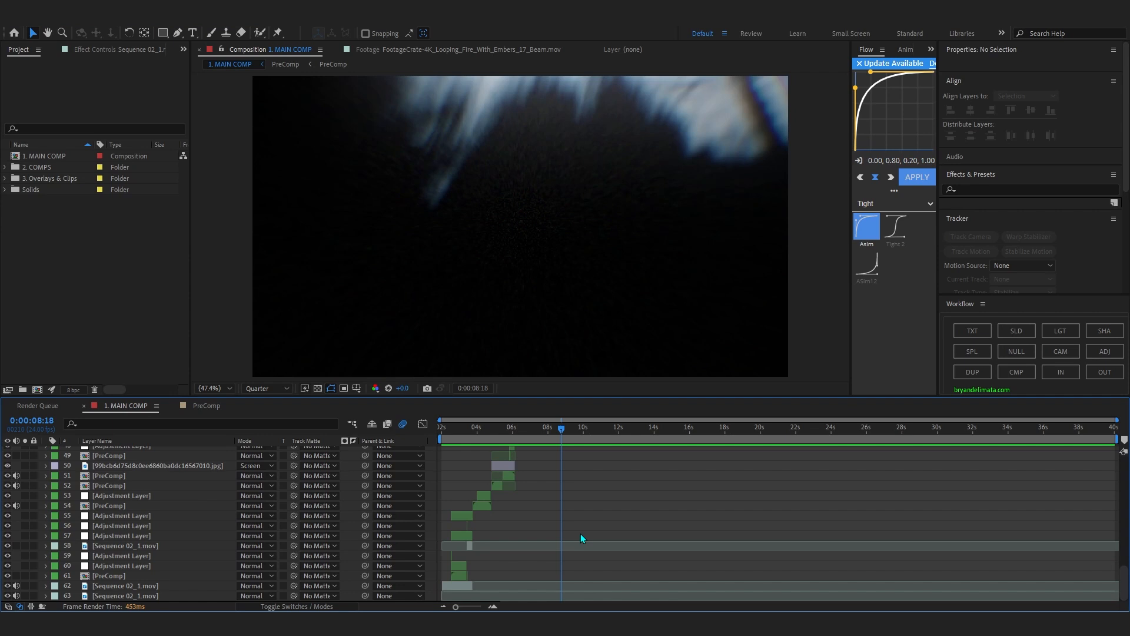
# Review the opening clips of the main composition from about 0:00:02:05 to 0:00:03:04.
pyautogui.click(453, 428)
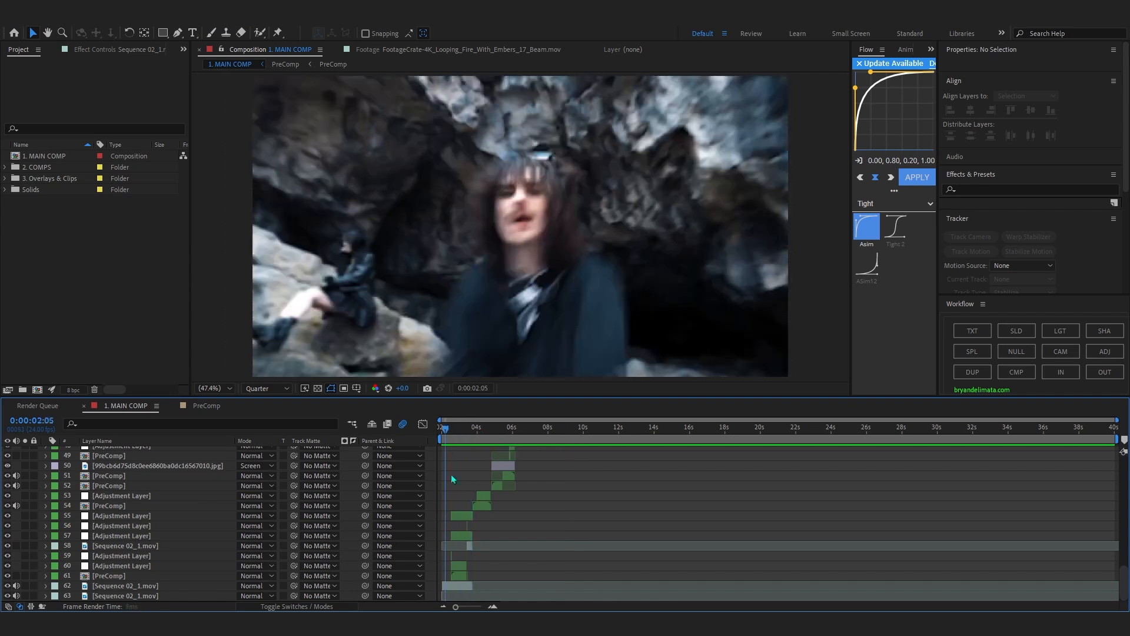
pyautogui.moveTo(451, 531); pyautogui.dragTo(446, 532)
pyautogui.click(491, 607)
pyautogui.click(491, 607)
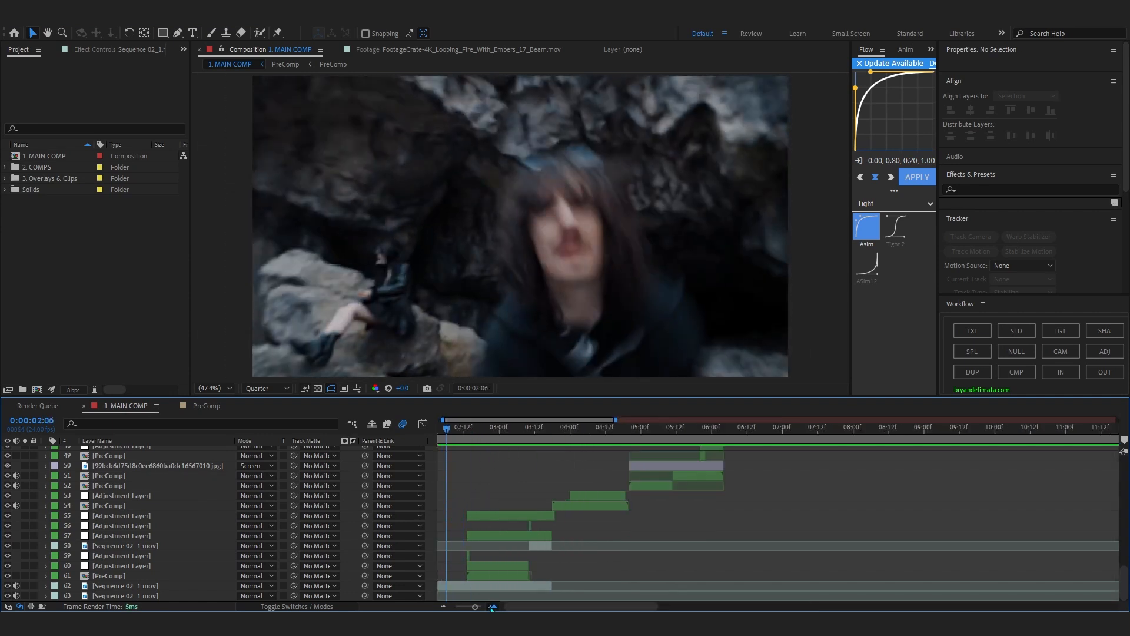
pyautogui.click(490, 607)
pyautogui.moveTo(551, 606); pyautogui.dragTo(479, 546)
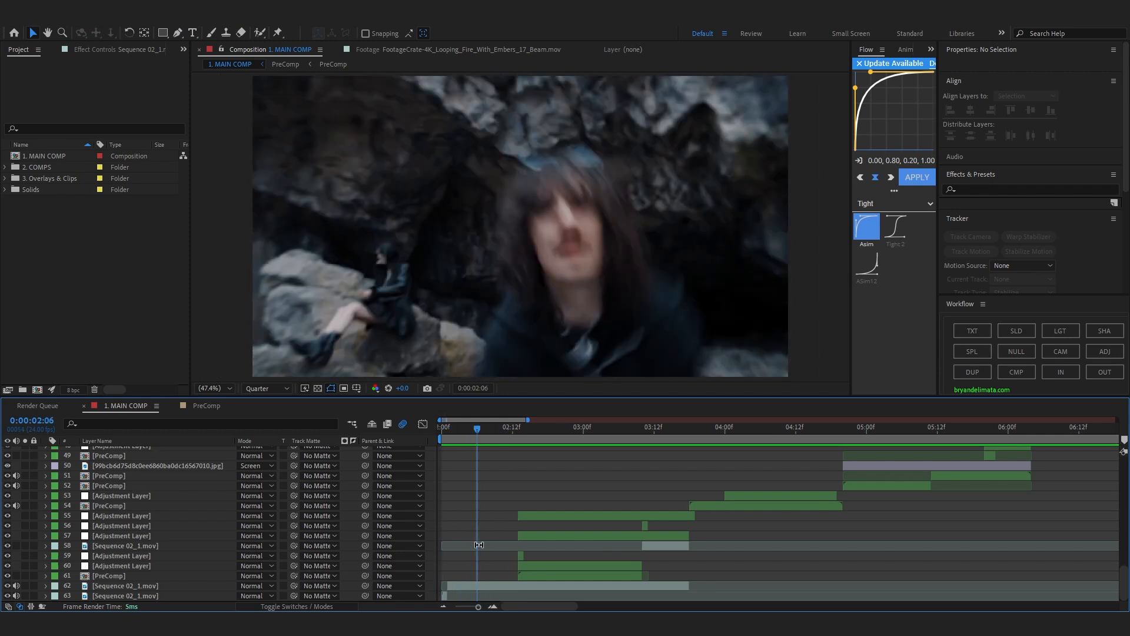
pyautogui.moveTo(467, 428); pyautogui.dragTo(609, 607)
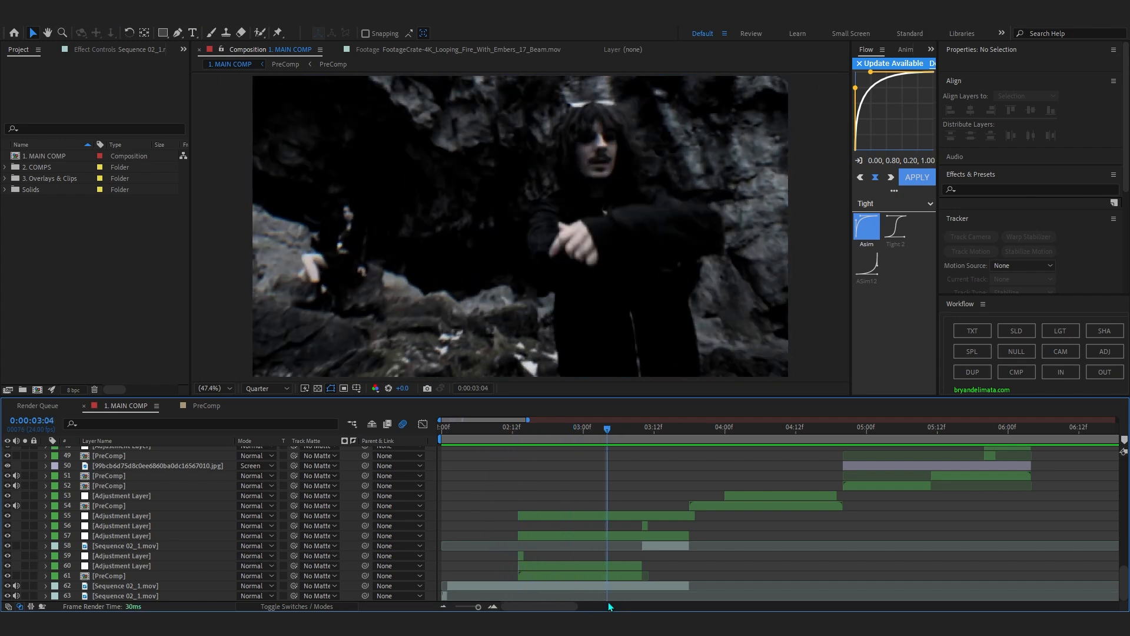
# Select the short adjustment layer 59 at 0:00:02:13 and preview the flash transition around it.
pyautogui.click(613, 578)
pyautogui.moveTo(557, 443); pyautogui.dragTo(520, 533)
pyautogui.click(521, 555)
pyautogui.scroll(2, 498, 563)
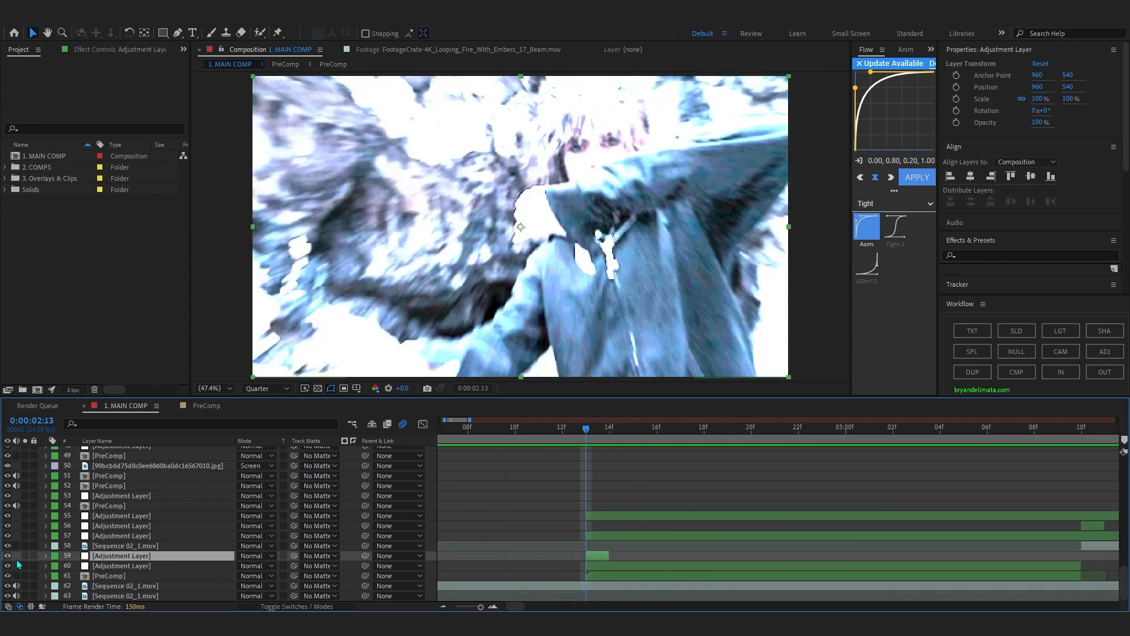
pyautogui.scroll(-3, 506, 518)
pyautogui.moveTo(515, 429); pyautogui.dragTo(506, 428)
pyautogui.press('space')
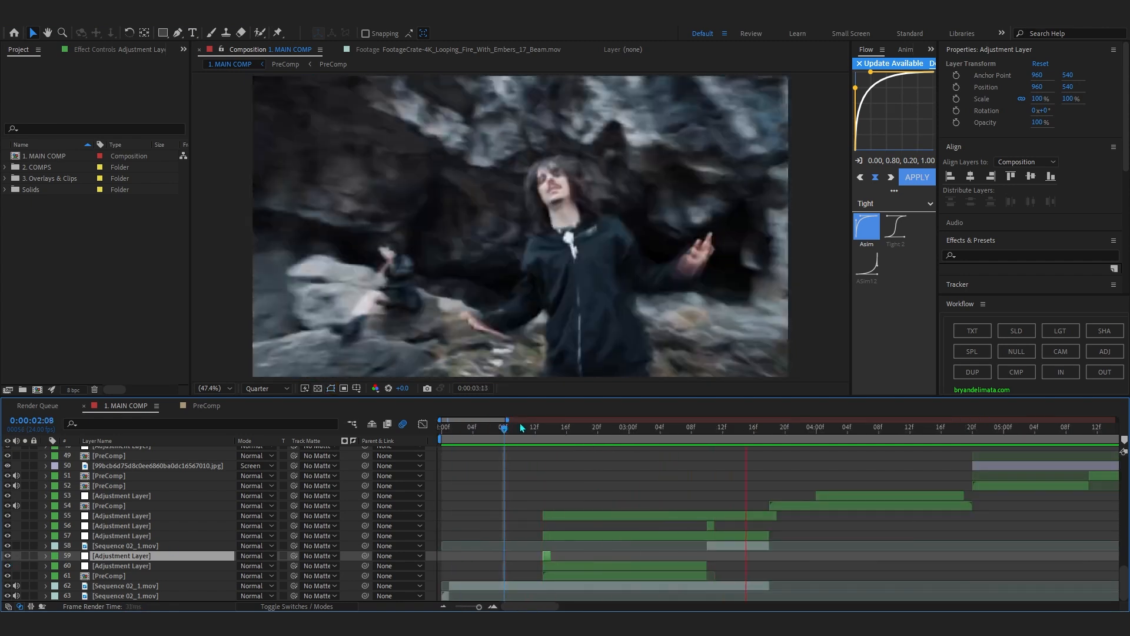
# Preview the next shot in the main composition from 0:00:03:15 through the title reveal at 0:00:04:17.
pyautogui.moveTo(526, 429); pyautogui.dragTo(744, 588)
pyautogui.press('space')
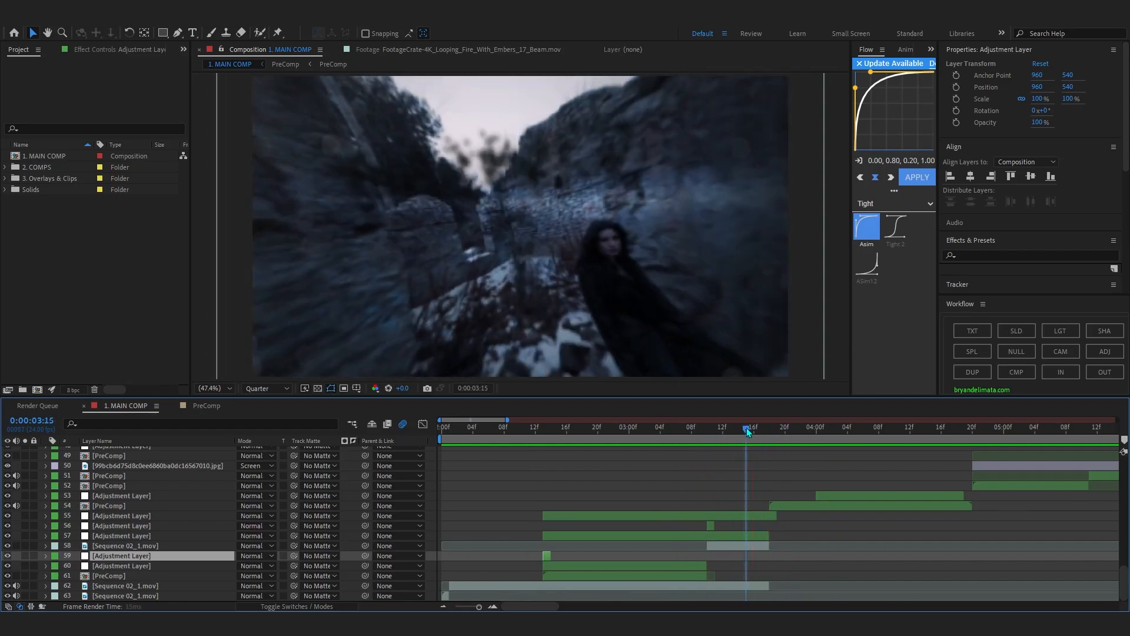
pyautogui.press('space')
pyautogui.scroll(-4, 739, 434)
pyautogui.press('space')
pyautogui.scroll(4, 510, 435)
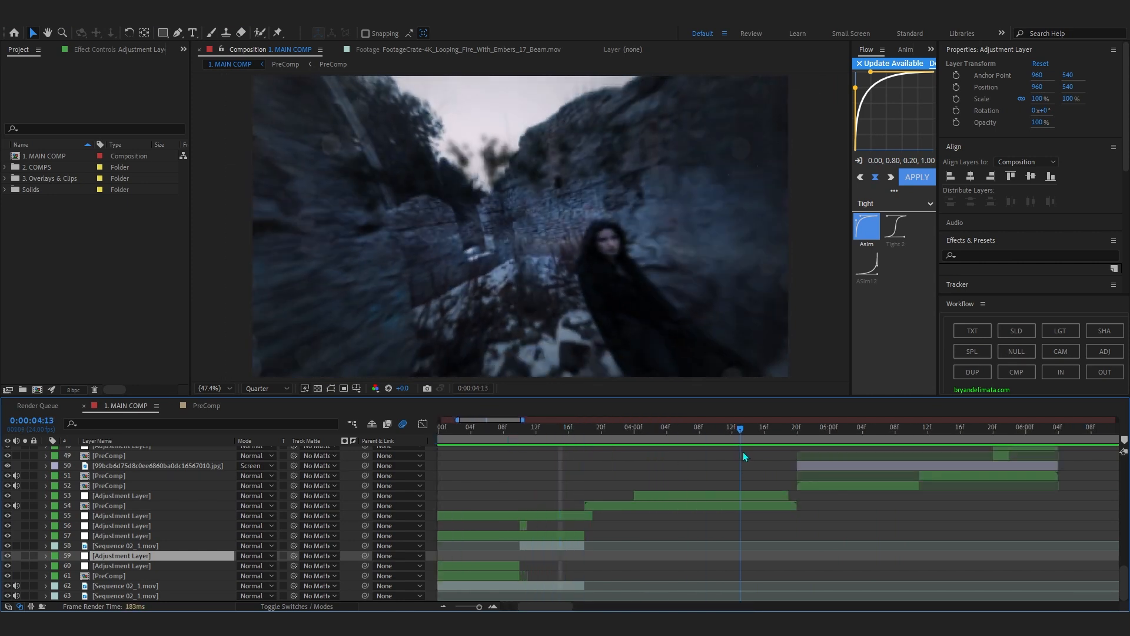
pyautogui.moveTo(740, 435); pyautogui.dragTo(773, 467)
# Set the preview resolution to Full and preview the title reveal from 0:00:04:08.
pyautogui.click(267, 388)
pyautogui.click(259, 417)
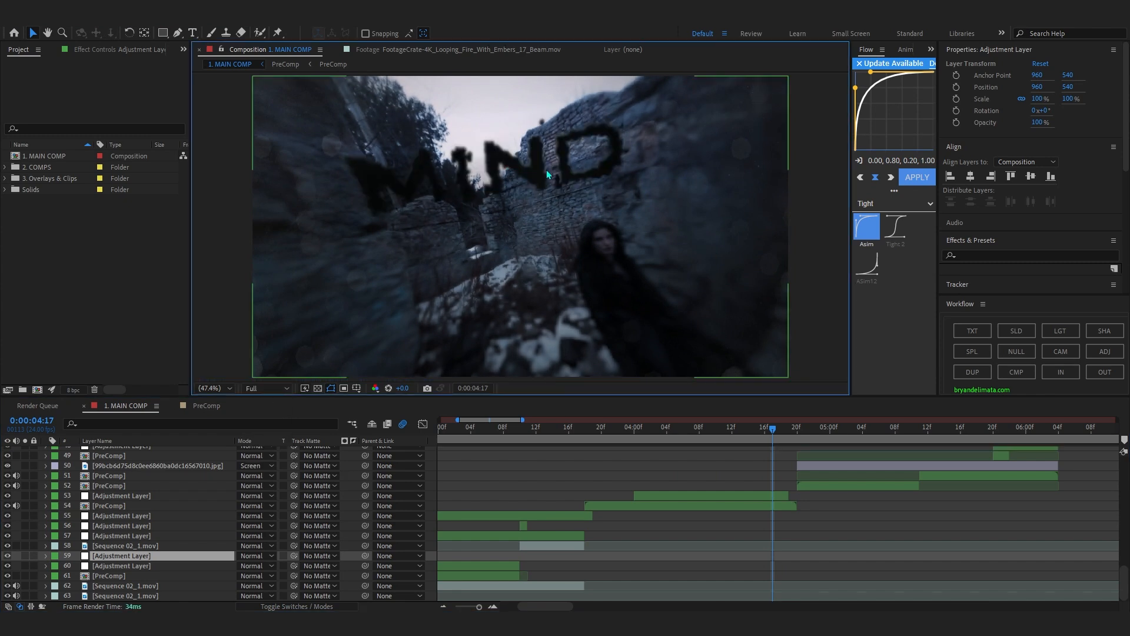
pyautogui.click(700, 442)
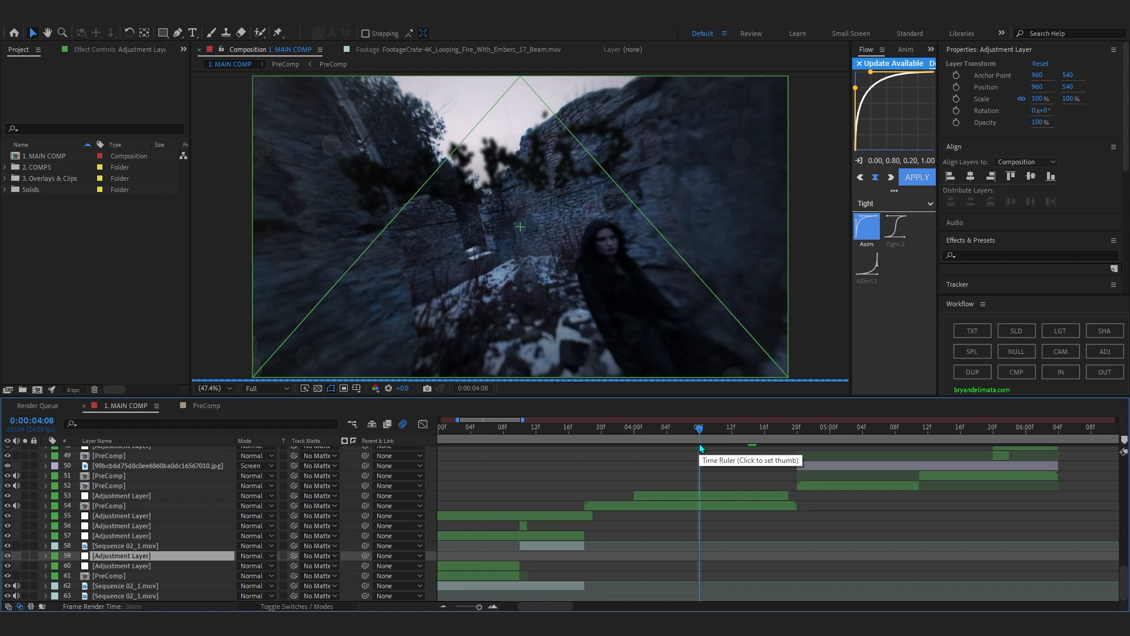
pyautogui.press('space')
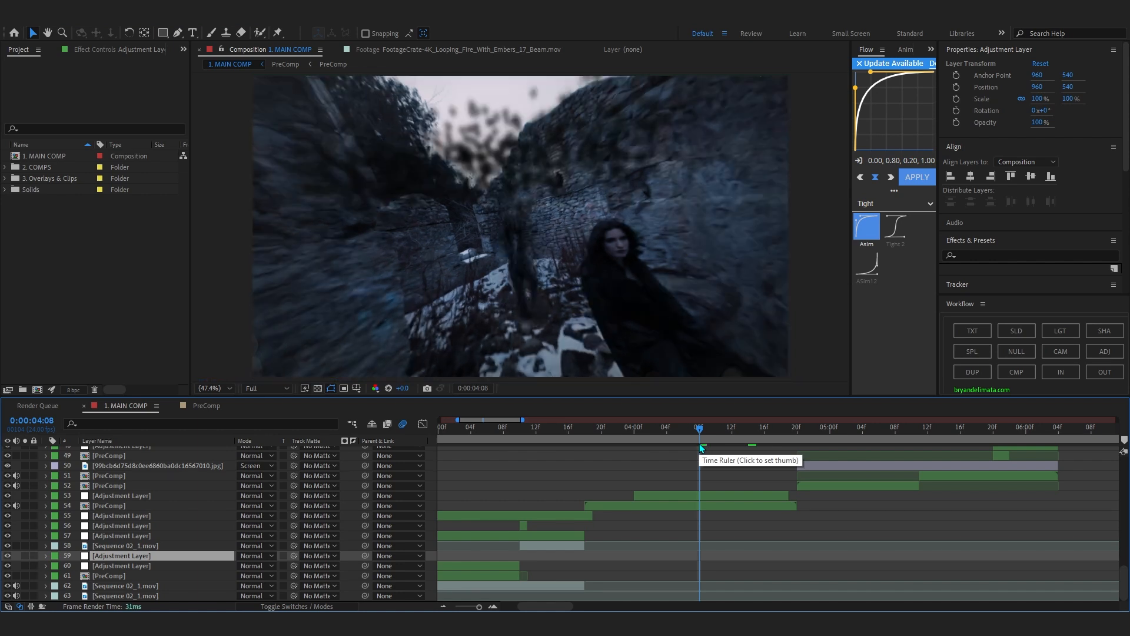
# Open the title shot's PreComp on layer 54 and collapse the expanded properties of all its layers.
pyautogui.doubleClick(725, 507)
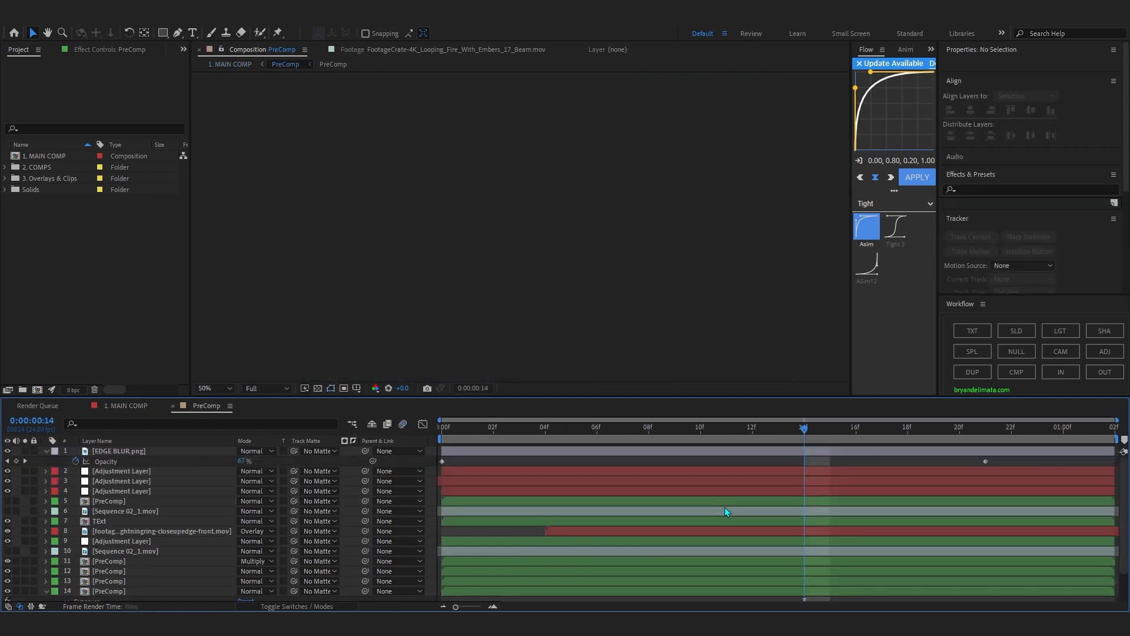
pyautogui.hotkey('ctrl', 'a')
pyautogui.click(46, 452)
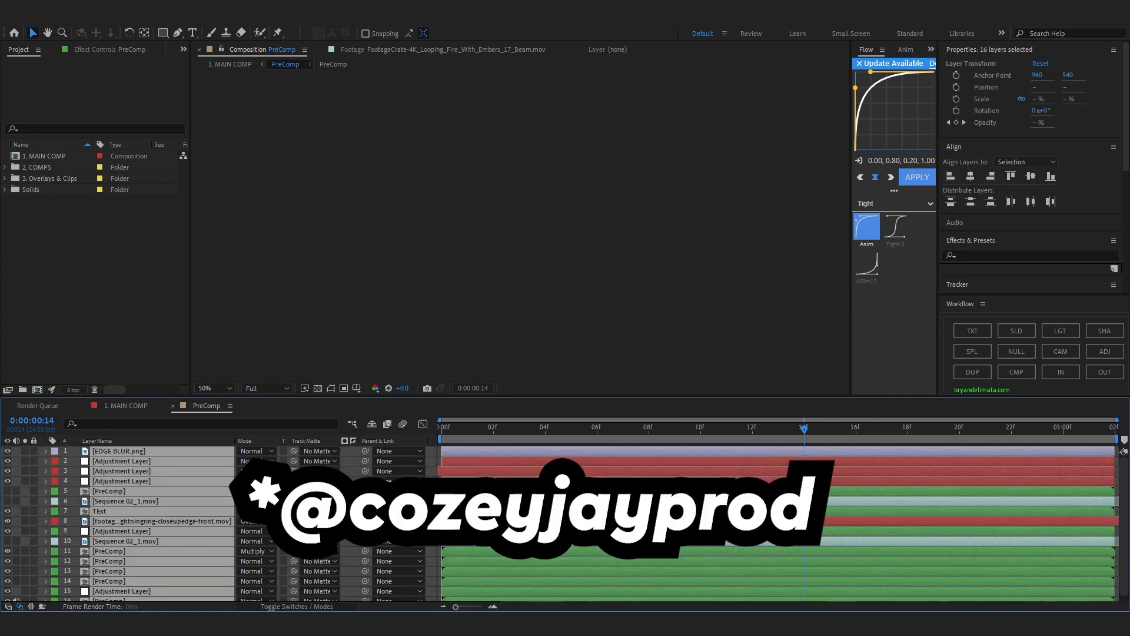
pyautogui.hotkey('ctrl', 'shift', 'a')
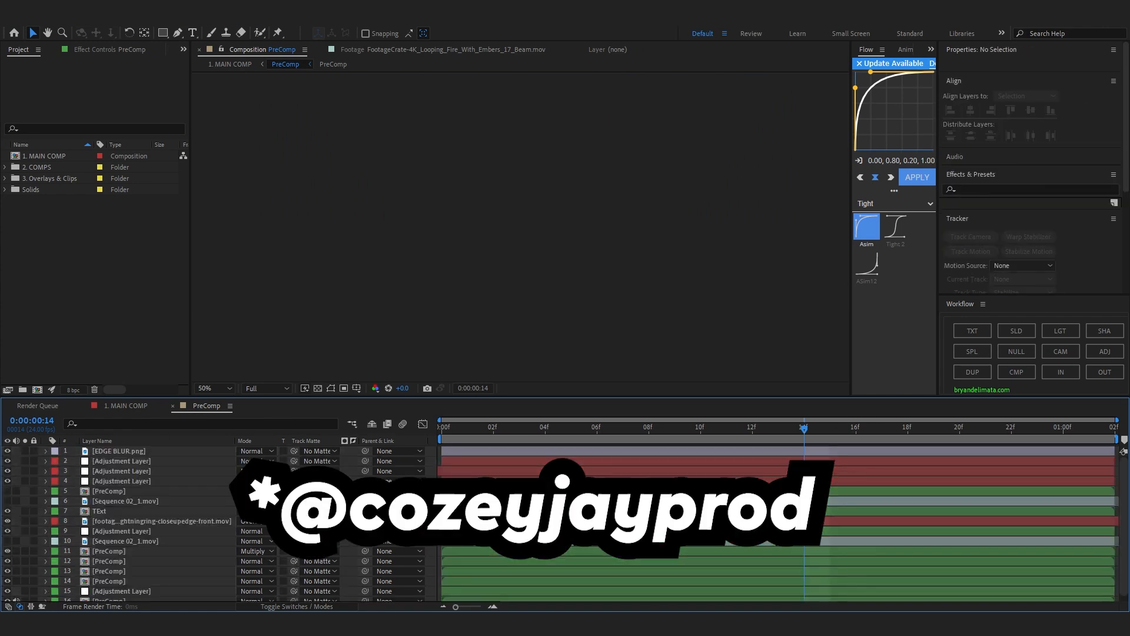
# Scrub the title animation and compare the shot at 0:00:00:13 with the TExt layer hidden and shown.
pyautogui.moveTo(805, 429); pyautogui.dragTo(1023, 435)
pyautogui.click(111, 513)
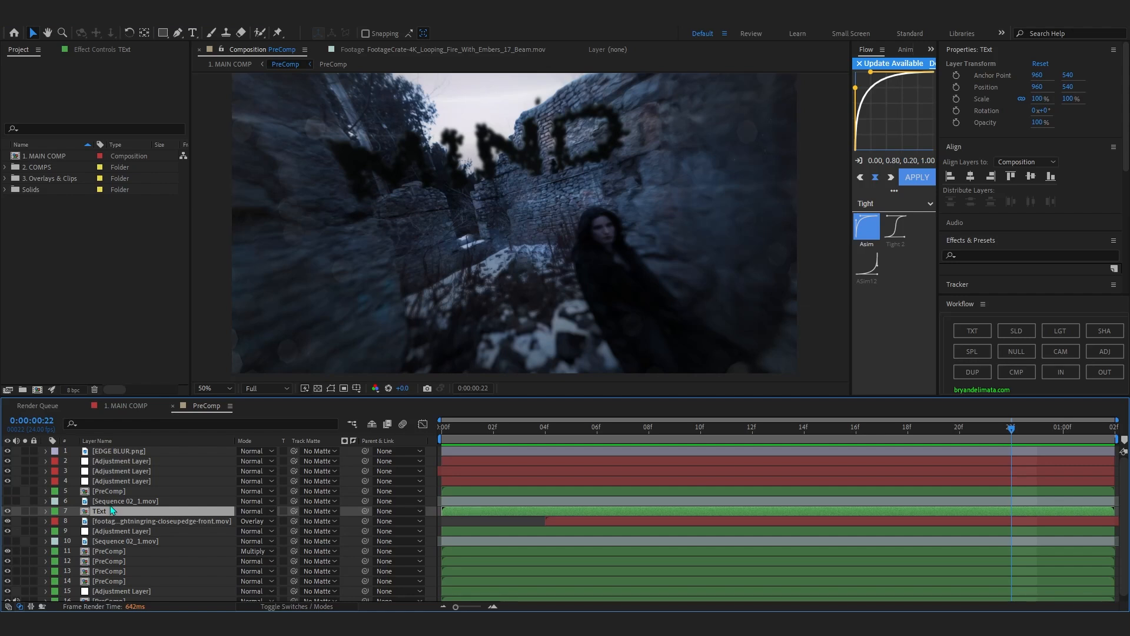
pyautogui.moveTo(778, 431)
pyautogui.mouseDown()
pyautogui.moveTo(644, 452)
pyautogui.moveTo(872, 432)
pyautogui.moveTo(1009, 440)
pyautogui.moveTo(734, 450)
pyautogui.moveTo(778, 436)
pyautogui.mouseUp()
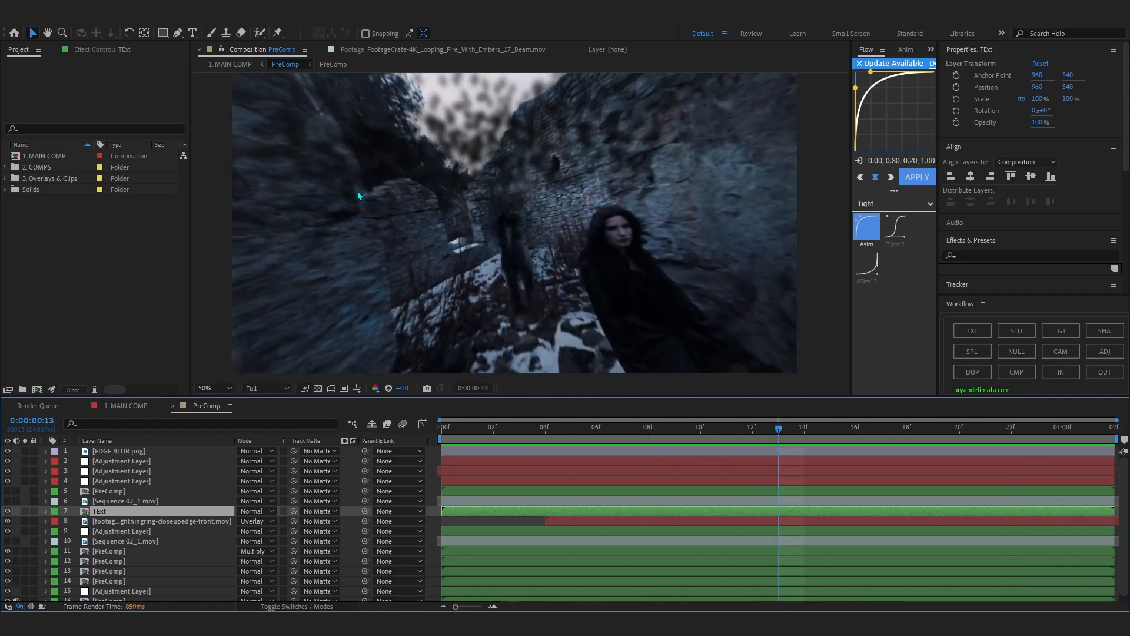
pyautogui.click(109, 521)
pyautogui.click(99, 511)
pyautogui.click(7, 512)
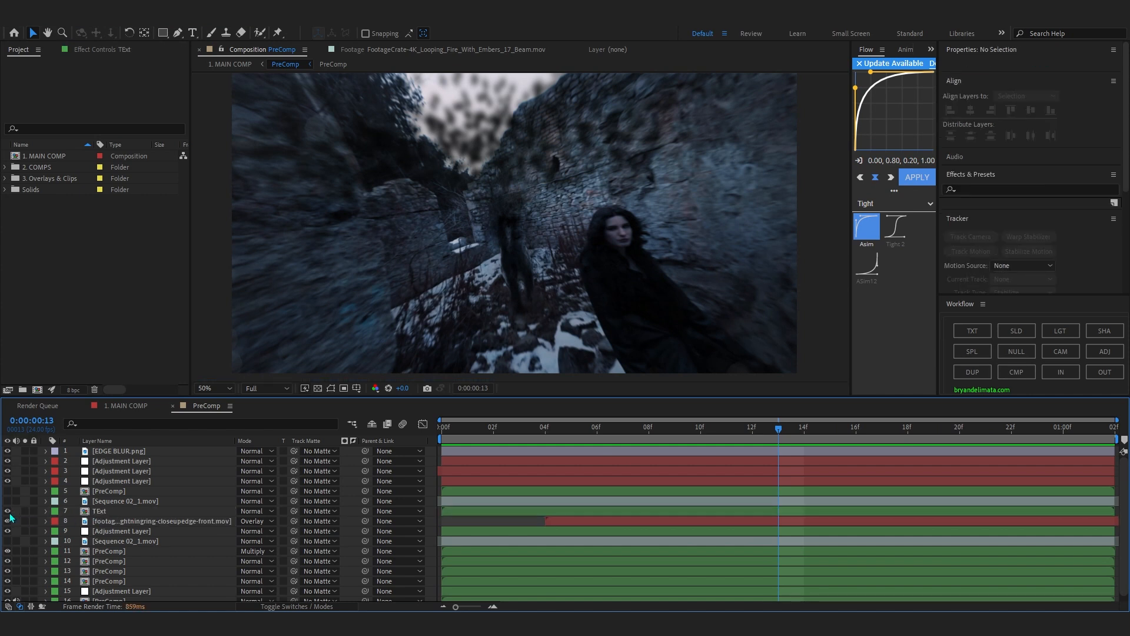
pyautogui.click(7, 511)
pyautogui.click(114, 511)
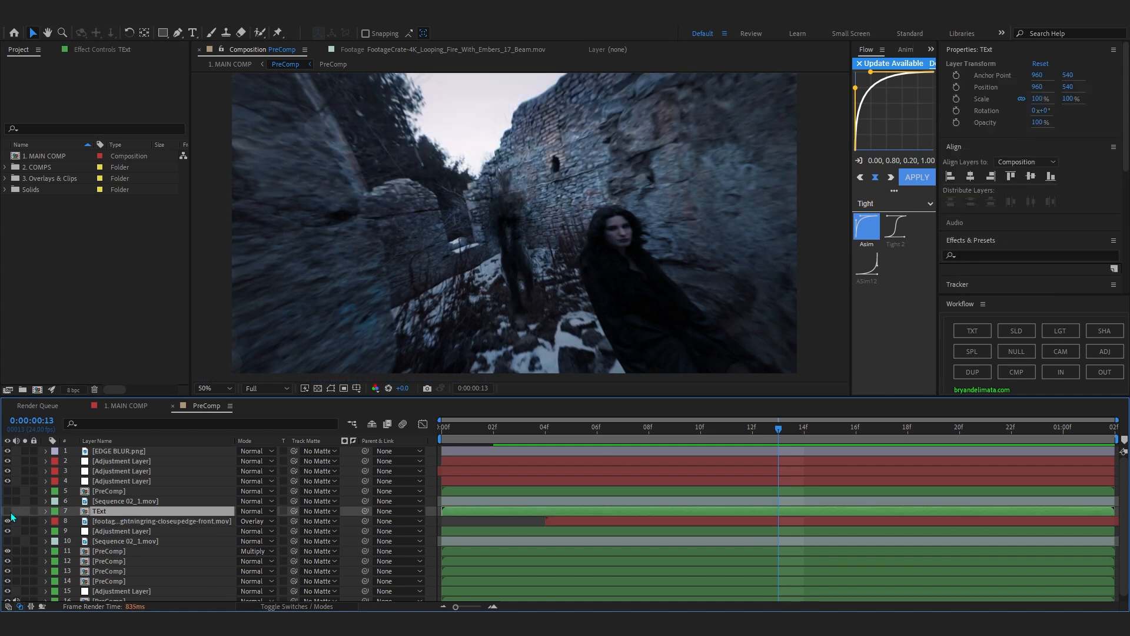
# Open the TExt composition, turn on the transparency grid and scrub the scattered title to 0:00:00:23.
pyautogui.doubleClick(112, 511)
pyautogui.click(144, 453)
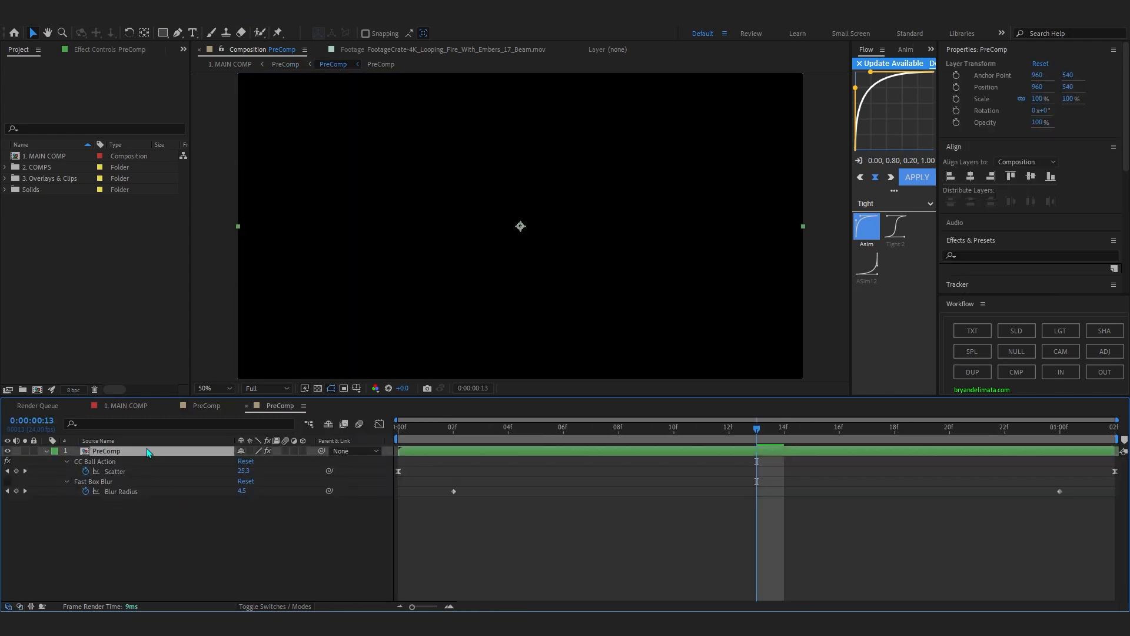
pyautogui.click(318, 388)
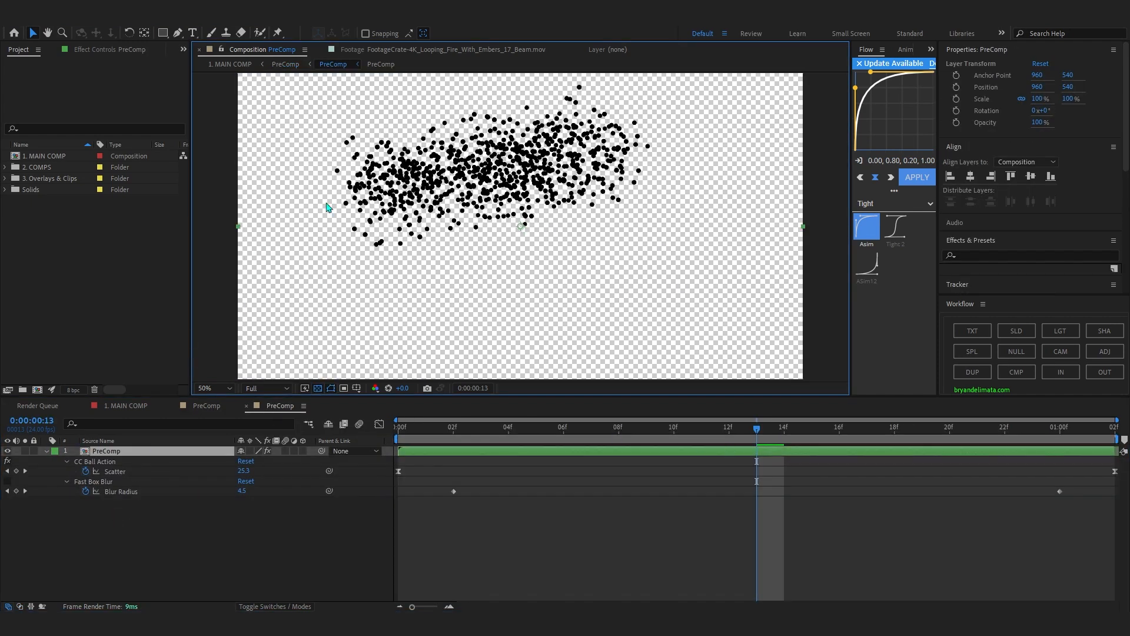
pyautogui.click(318, 388)
pyautogui.click(318, 388)
pyautogui.moveTo(406, 429); pyautogui.dragTo(1034, 467)
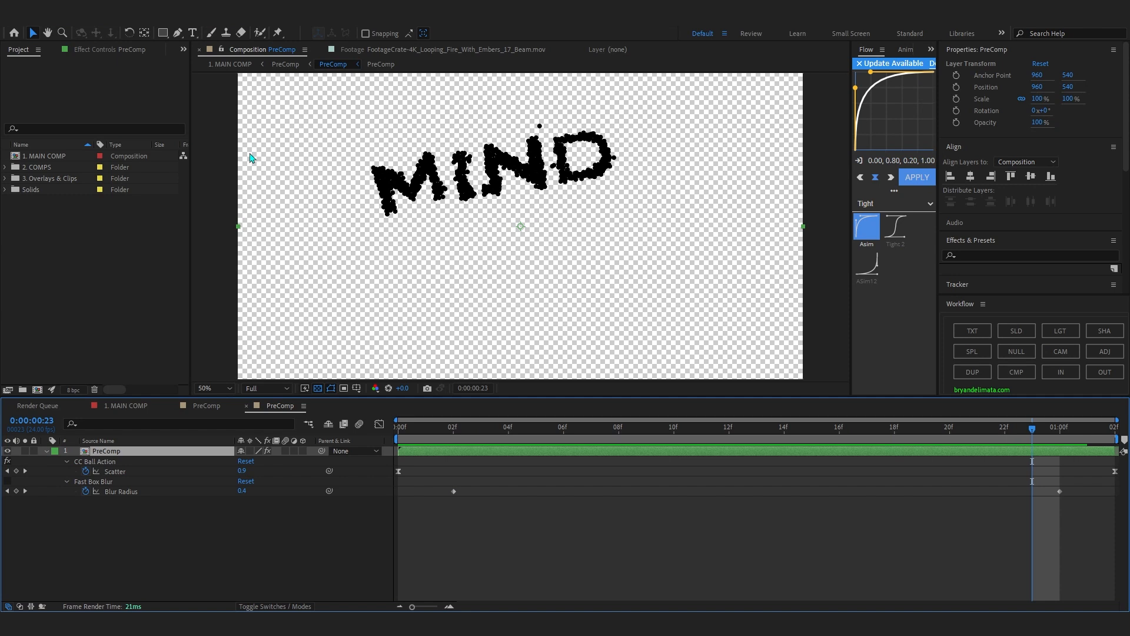
# Show the PreComp layer's effect settings and play the CC Ball Action scatter animation from the start.
pyautogui.click(116, 49)
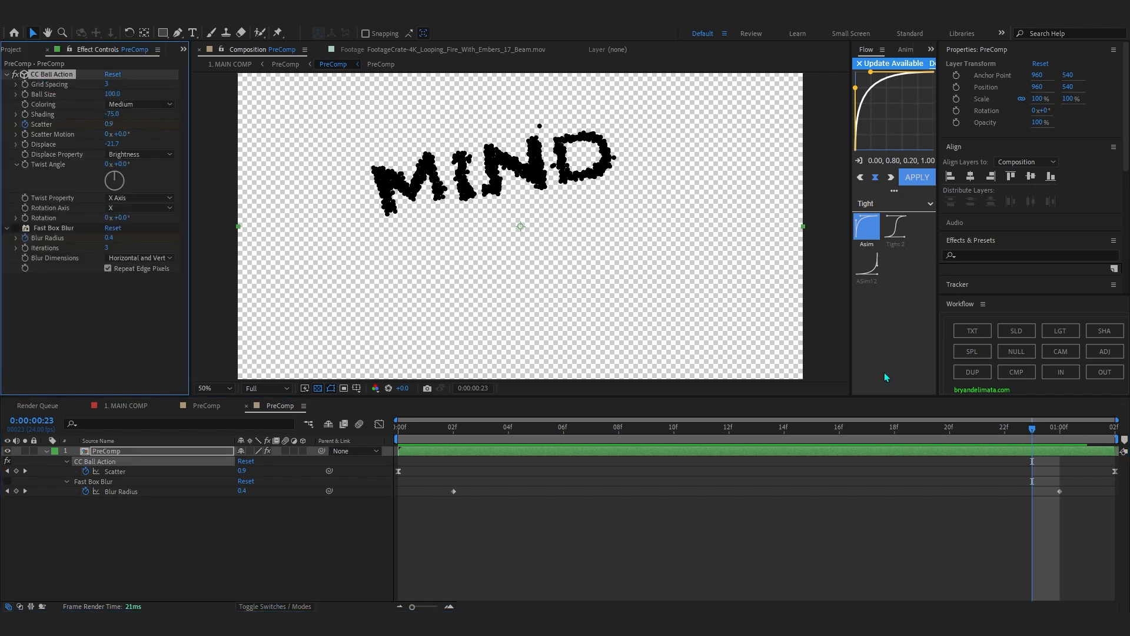
pyautogui.press('space')
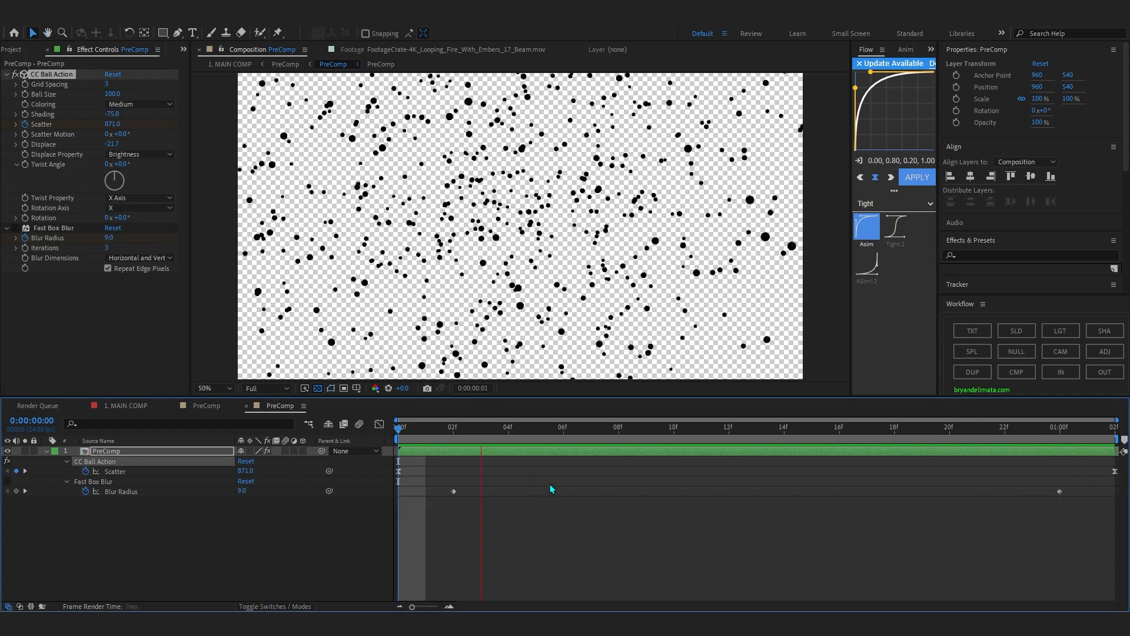
pyautogui.click(994, 440)
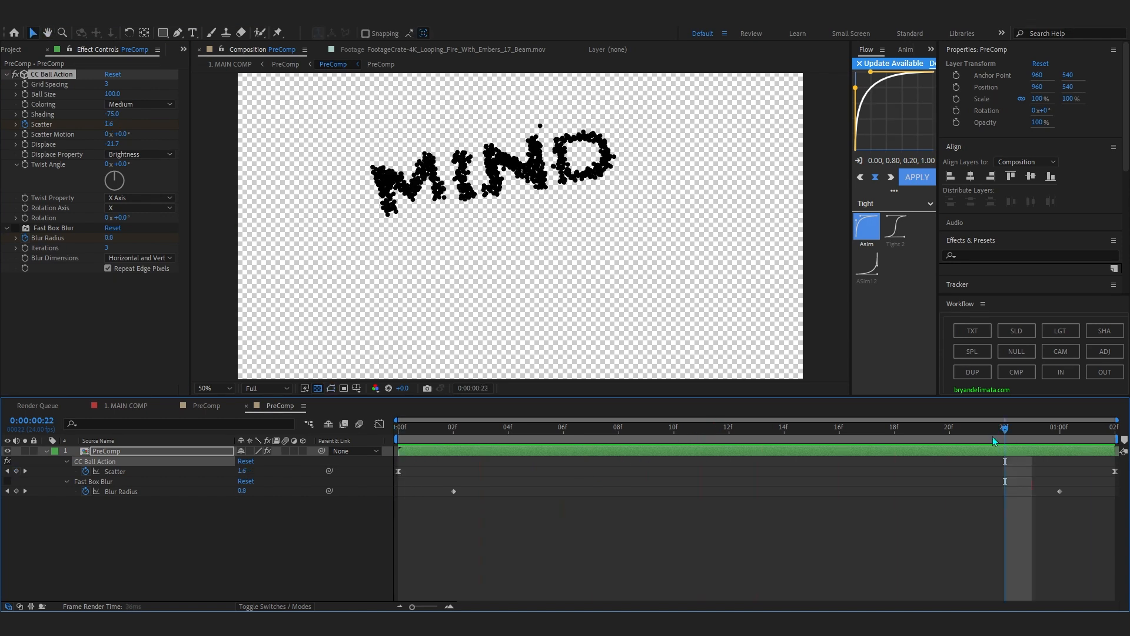
pyautogui.press('space')
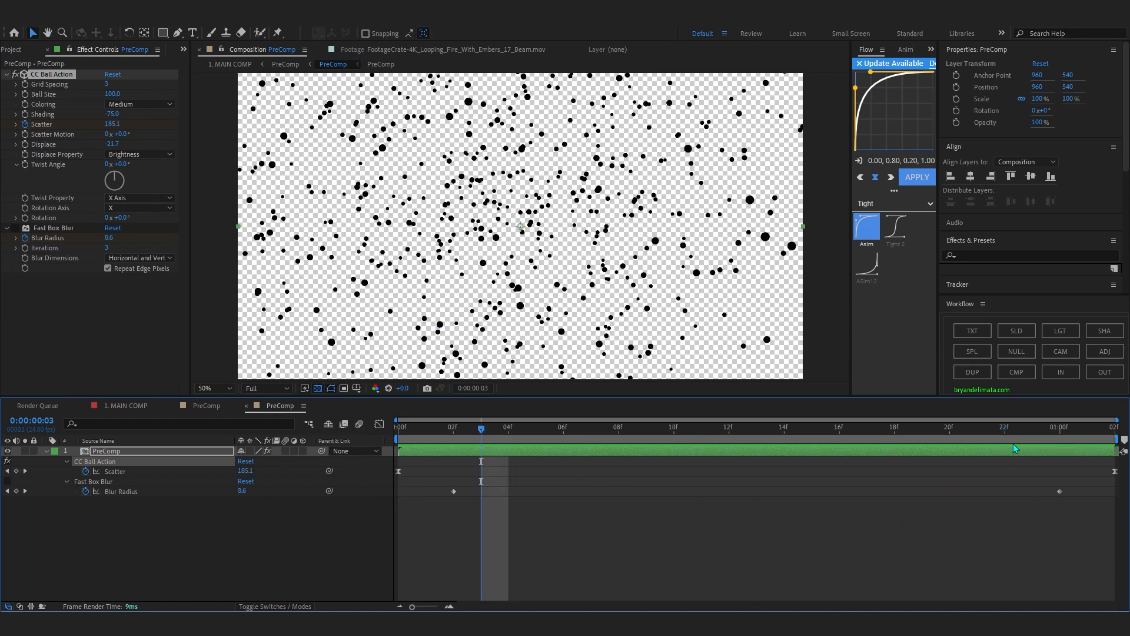
pyautogui.moveTo(1015, 443); pyautogui.dragTo(1096, 448)
# Open the nested PreComp holding the MIND text layer, play it from the start and return to the scatter composition.
pyautogui.doubleClick(1084, 455)
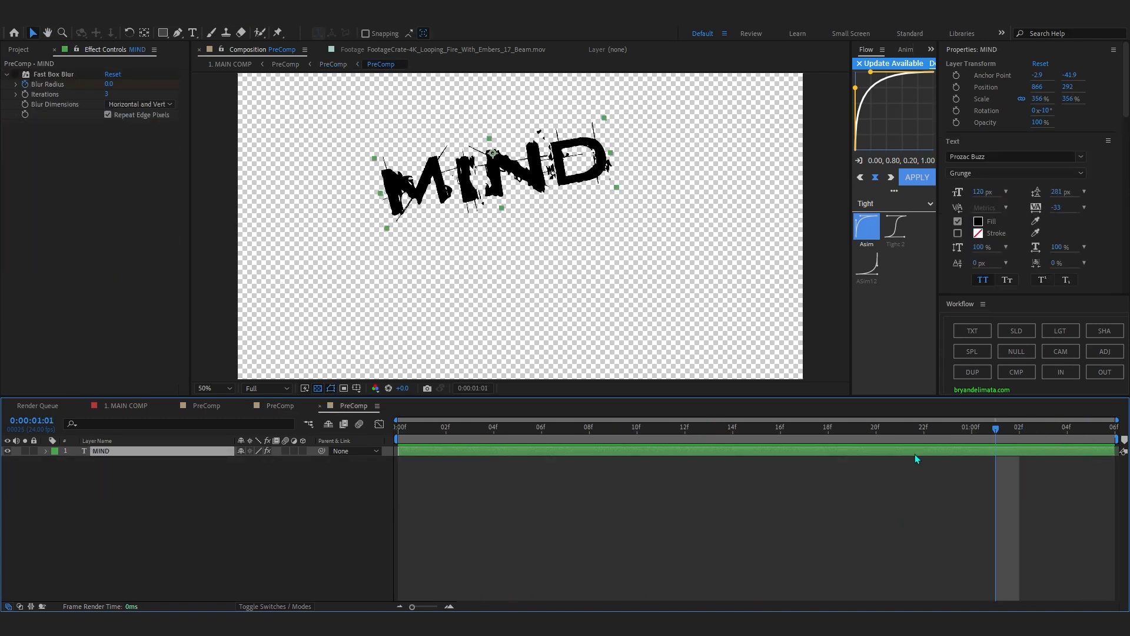
pyautogui.moveTo(731, 431); pyautogui.dragTo(305, 461)
pyautogui.press('space')
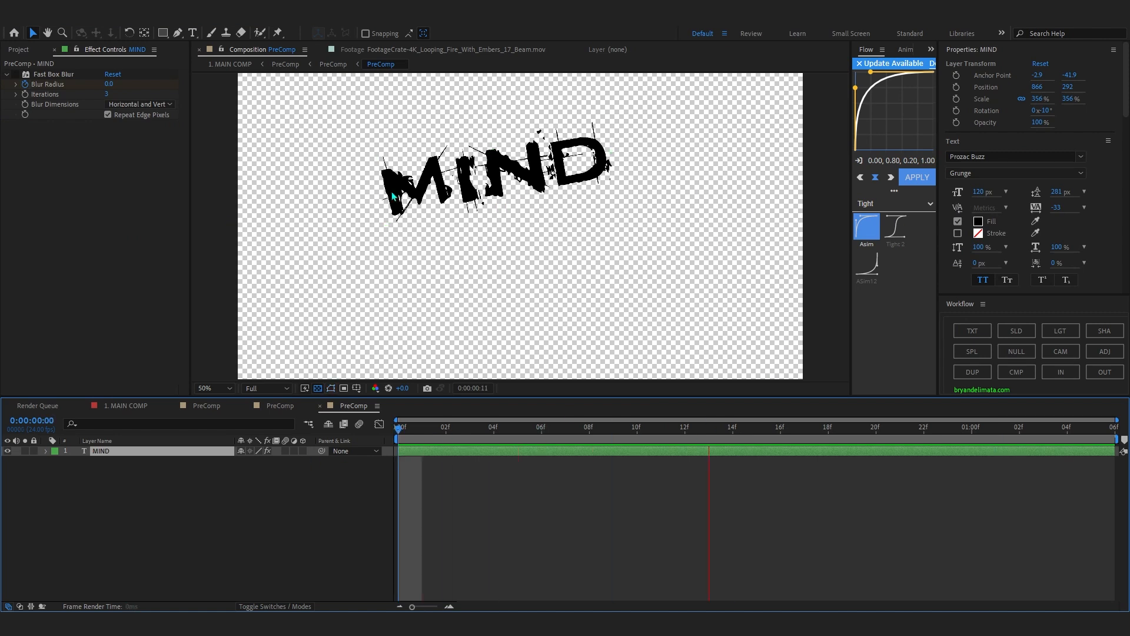
pyautogui.press('space')
pyautogui.click(274, 408)
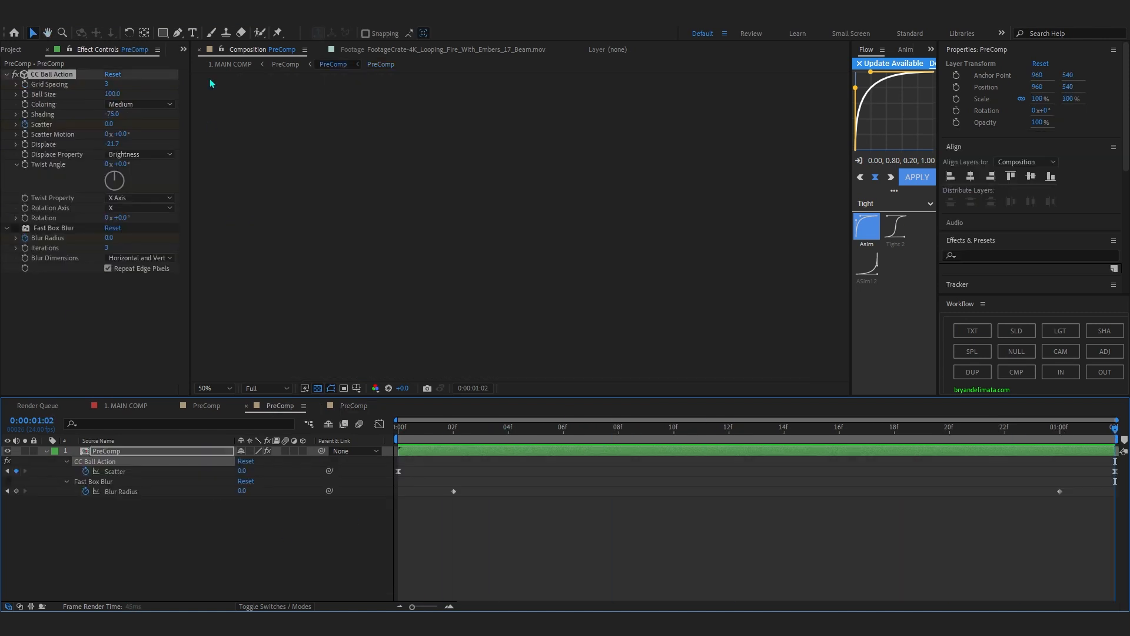
# Reopen the nested composition, select the MIND text and check which font it uses.
pyautogui.doubleClick(430, 453)
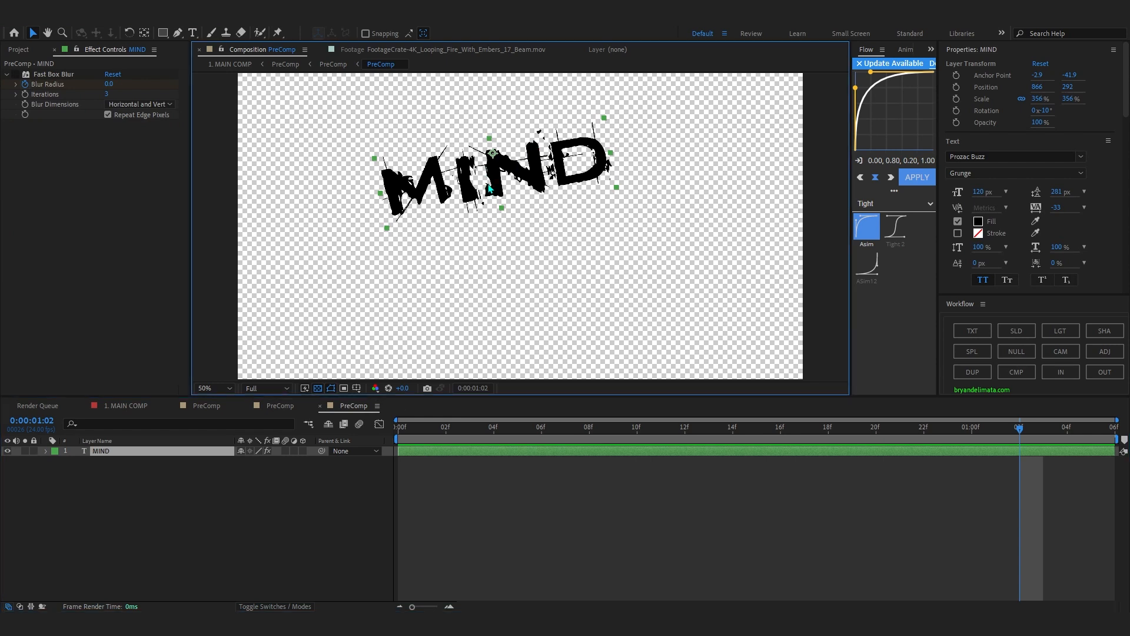
pyautogui.doubleClick(491, 188)
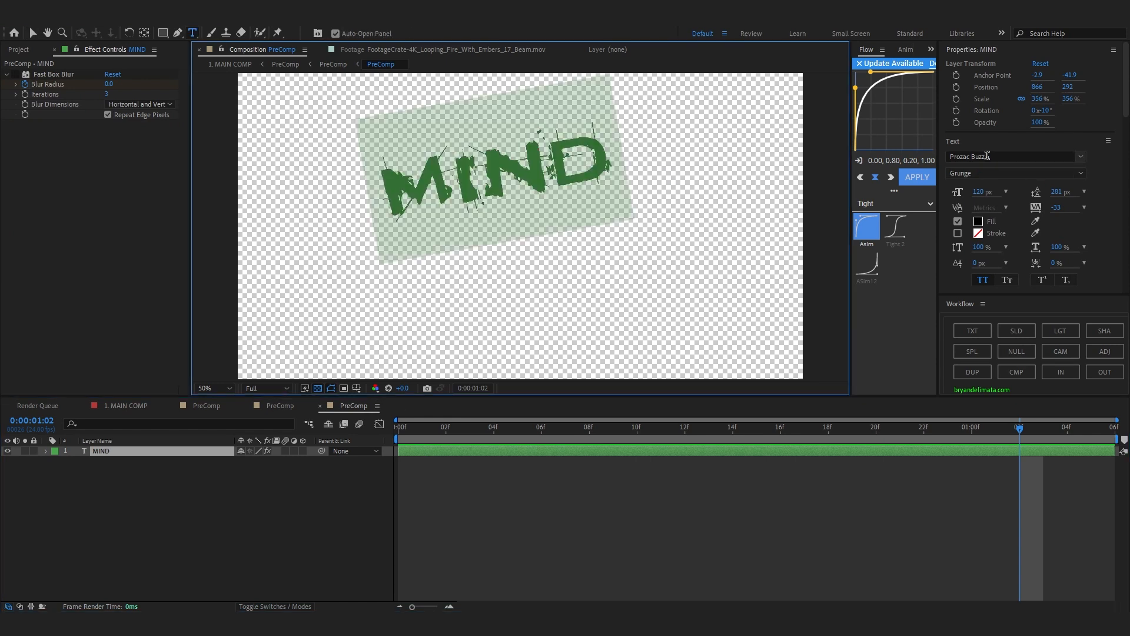
pyautogui.click(988, 155)
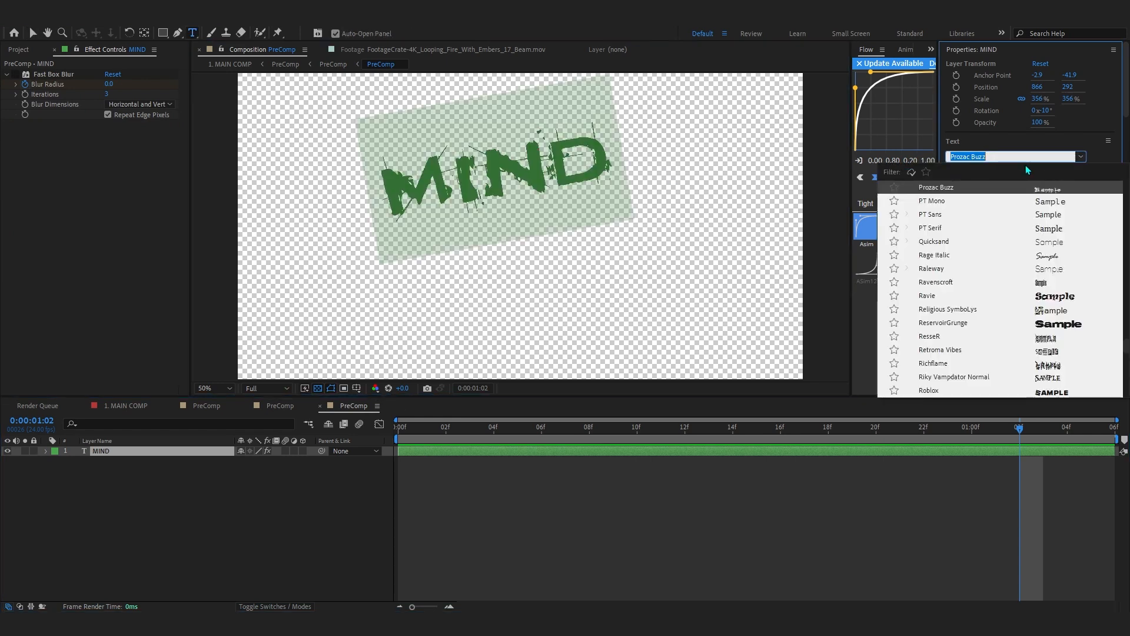
pyautogui.click(628, 519)
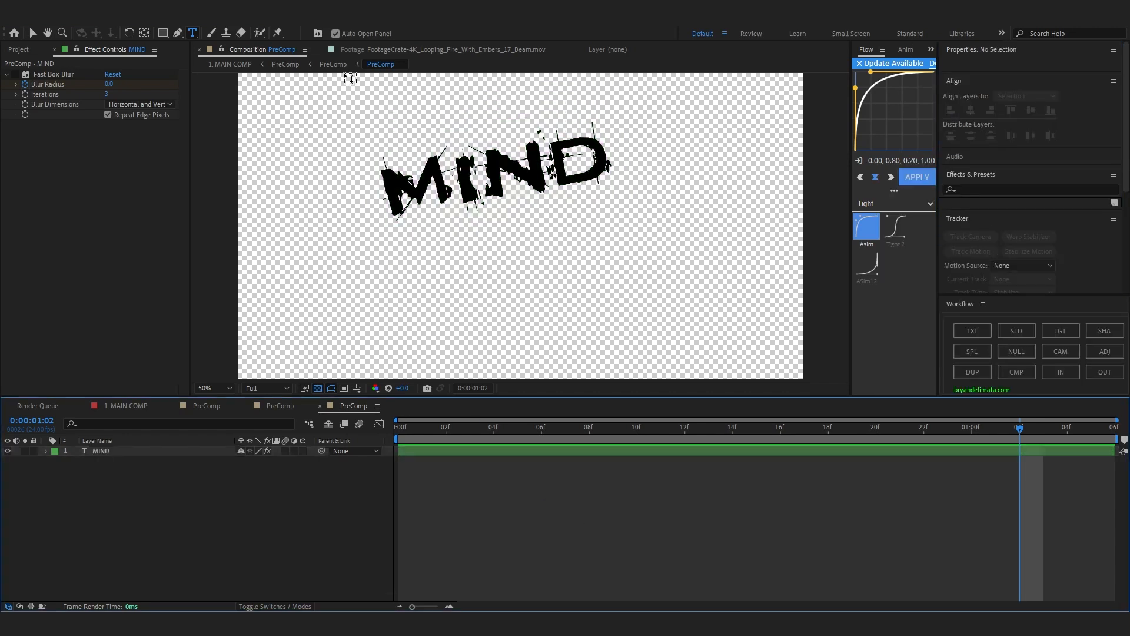
# Go back to the composition with the CC Ball Action effect and preview the particles forming the title.
pyautogui.click(322, 64)
pyautogui.moveTo(1039, 431); pyautogui.dragTo(739, 453)
pyautogui.press('space')
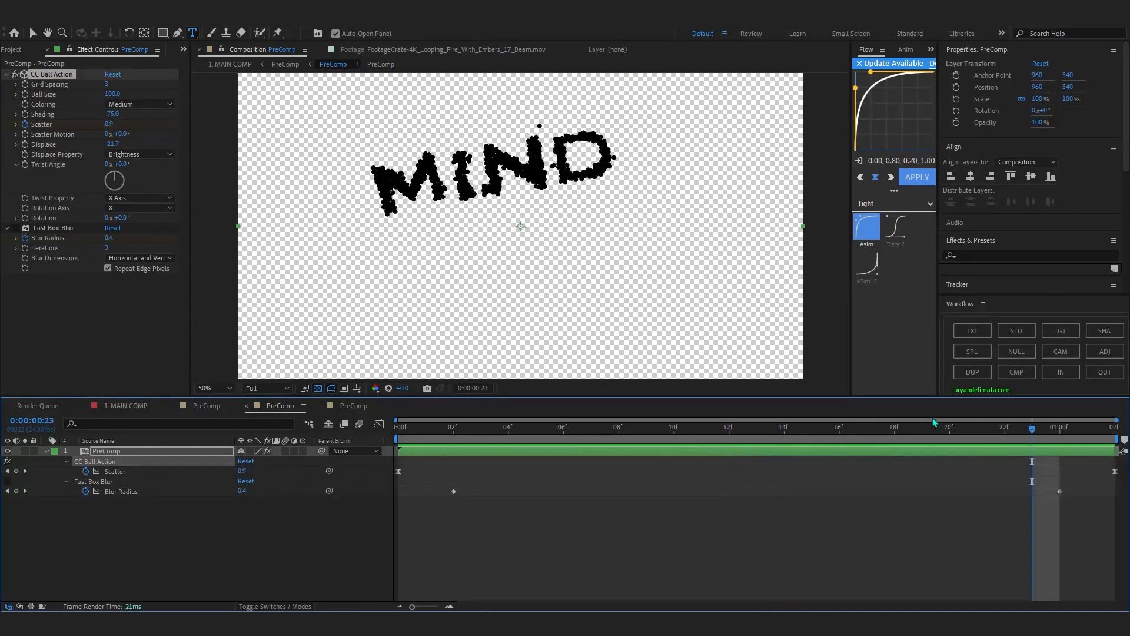
# Return to the title shot's PreComp, collapse the TExt layer's CC Light Sweep settings and preview the title at 0:00:00:22.
pyautogui.click(280, 65)
pyautogui.moveTo(473, 430); pyautogui.dragTo(806, 447)
pyautogui.click(7, 76)
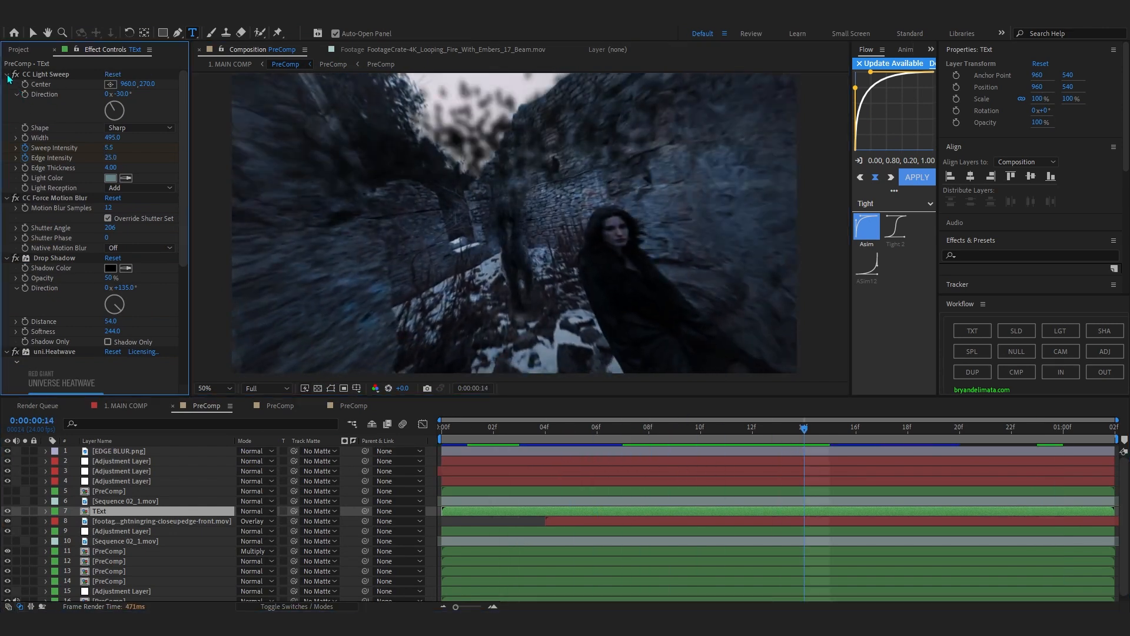
pyautogui.moveTo(881, 441); pyautogui.dragTo(1012, 438)
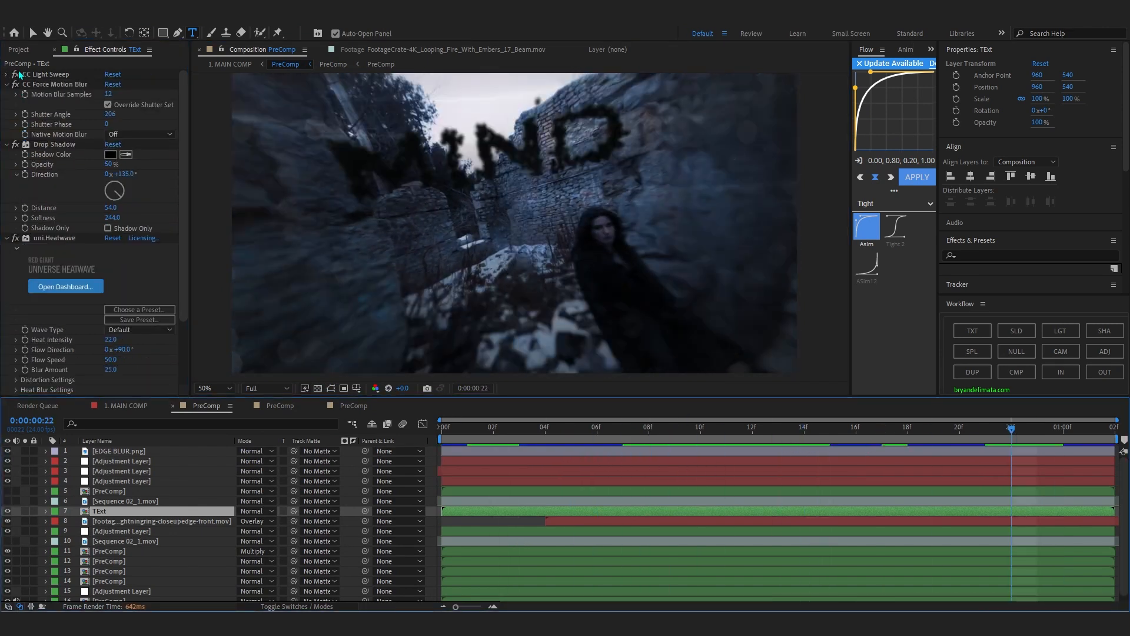
# Go to 0:00:01:00 and compare the MIND title up close with CC Light Sweep switched off and on.
pyautogui.click(1062, 428)
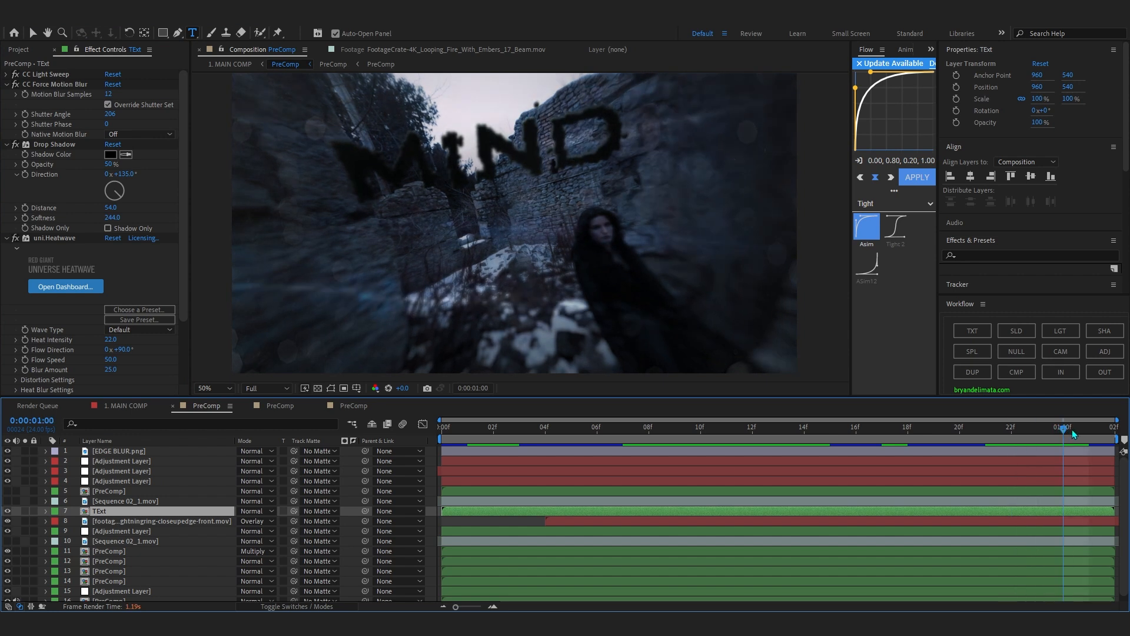
pyautogui.scroll(2, 469, 198)
pyautogui.moveTo(469, 198); pyautogui.dragTo(515, 229)
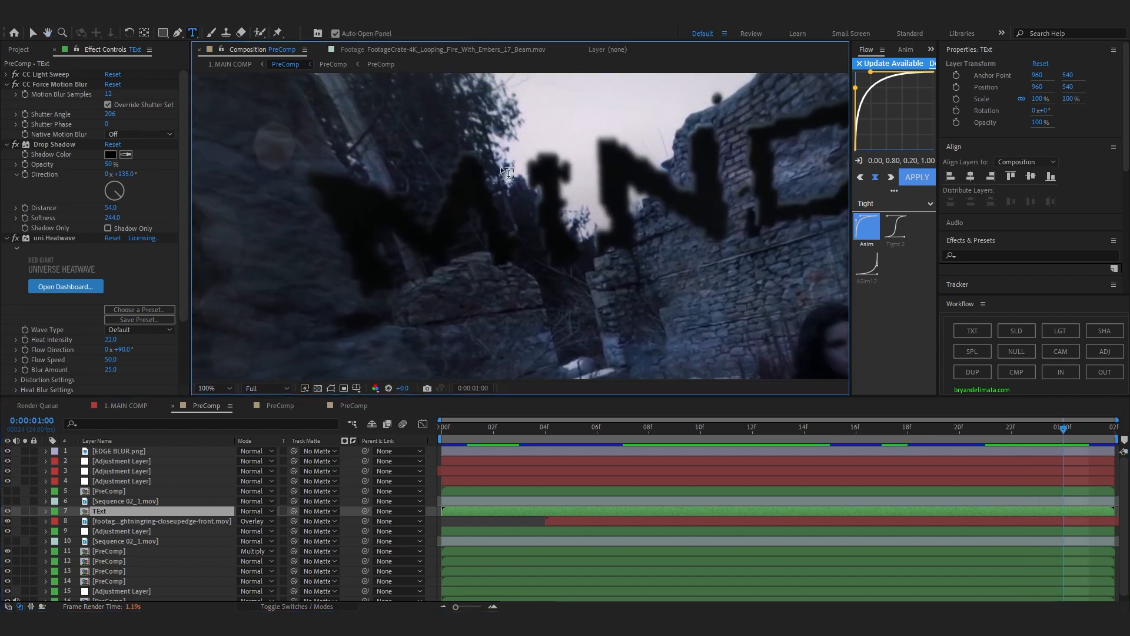
pyautogui.click(18, 75)
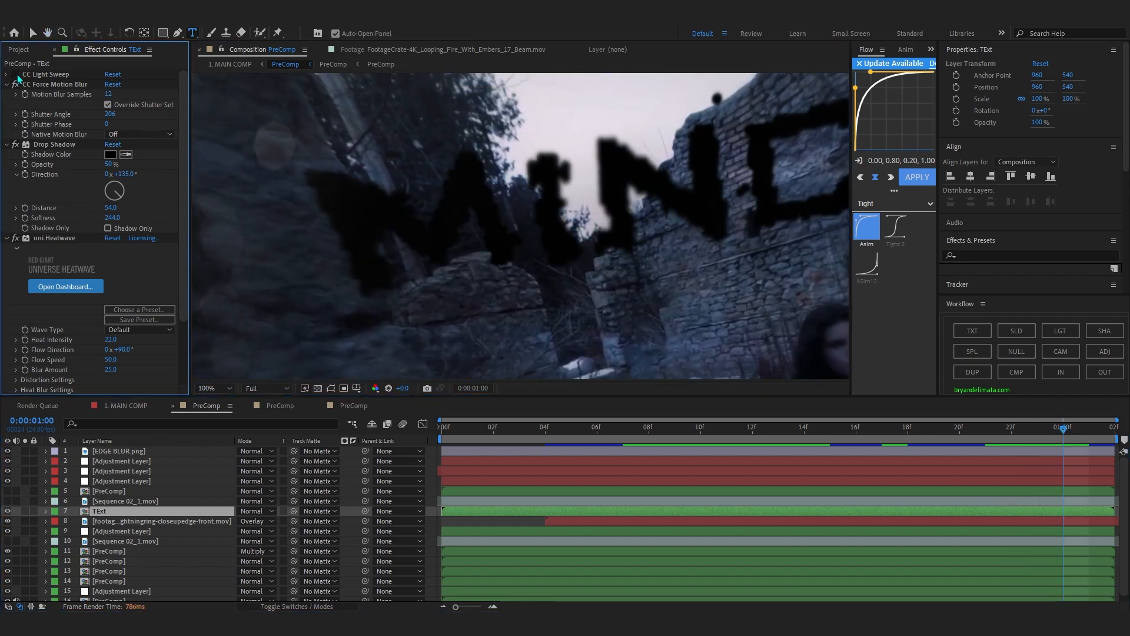
pyautogui.scroll(-2, 449, 195)
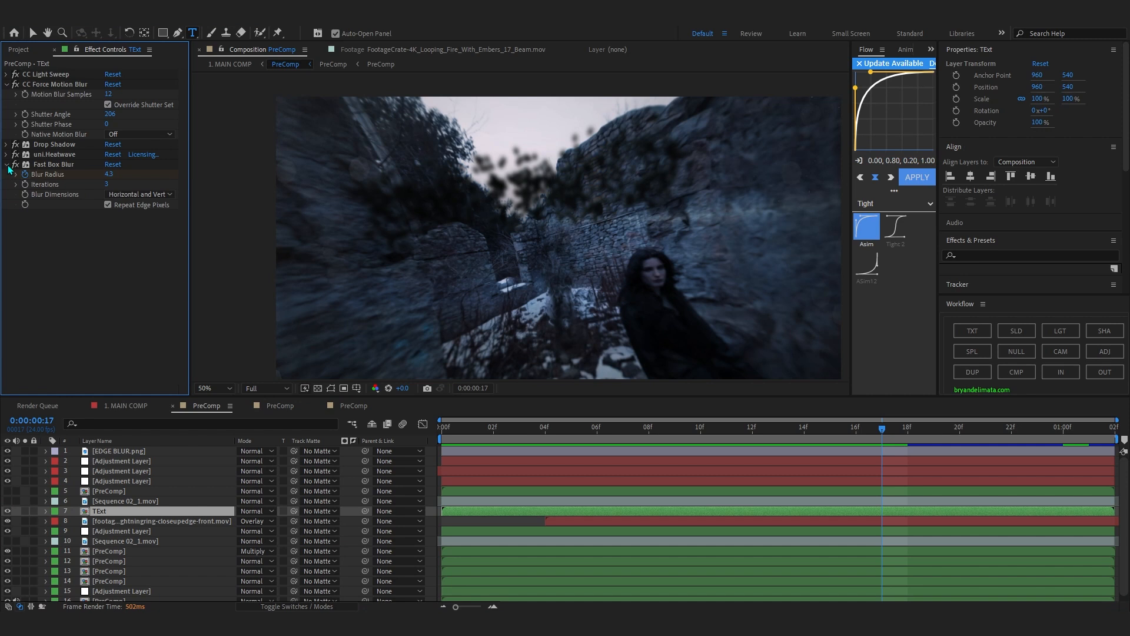
# Disable Drop Shadow, uni.Heatwave and Fast Box Blur on the TExt layer and preview the bare particles through 0:00:00:11.
pyautogui.click(5, 165)
pyautogui.moveTo(15, 145); pyautogui.dragTo(15, 165)
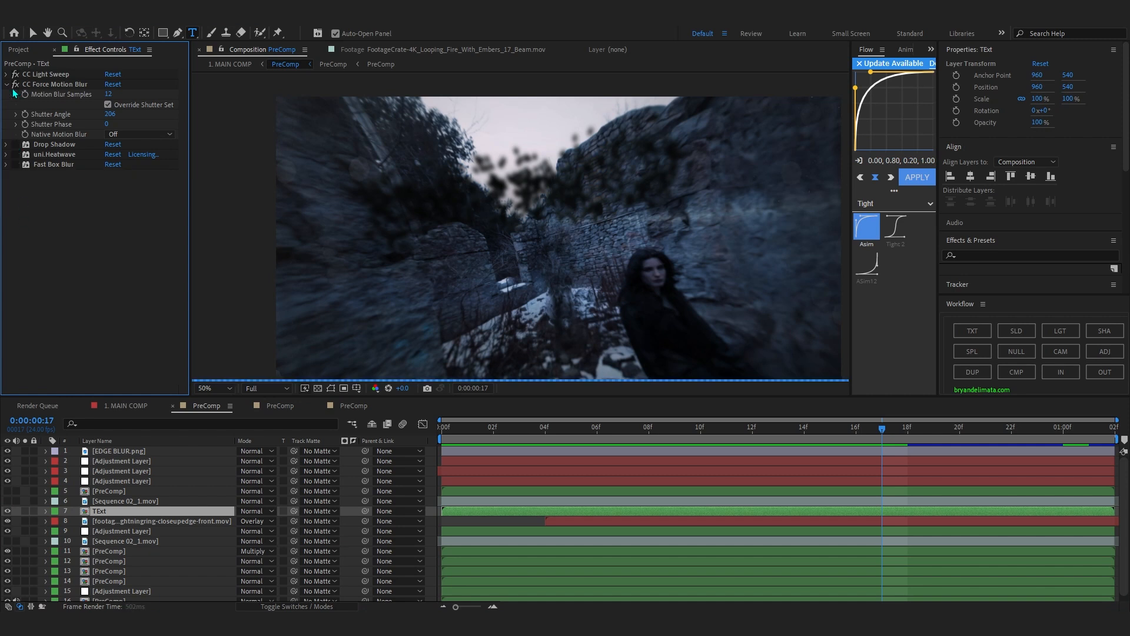
pyautogui.click(545, 431)
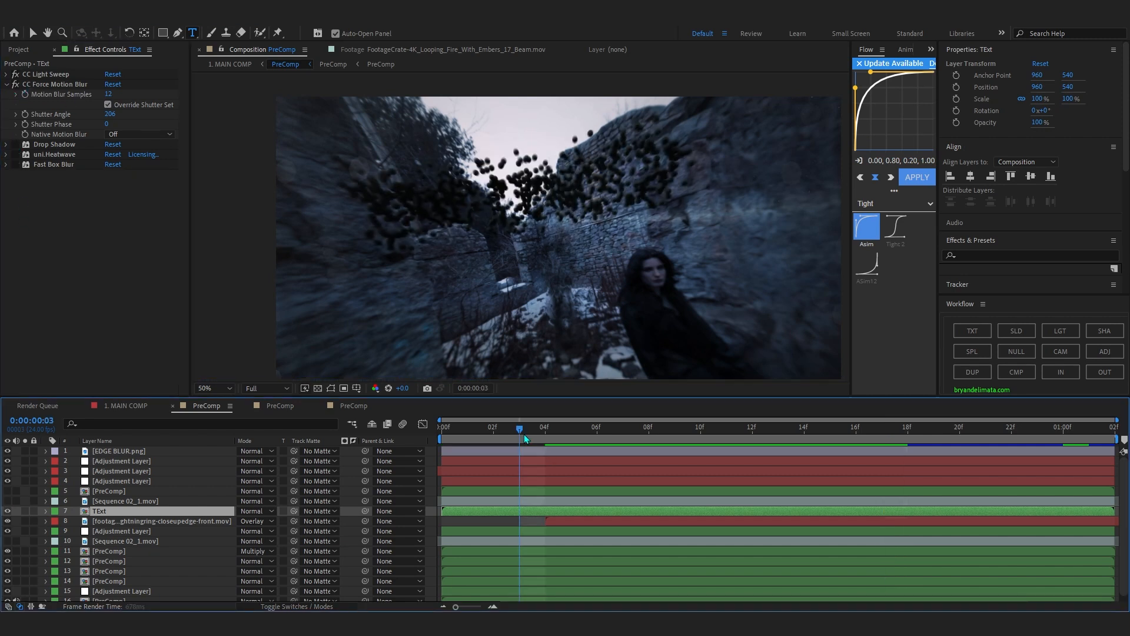
pyautogui.click(596, 443)
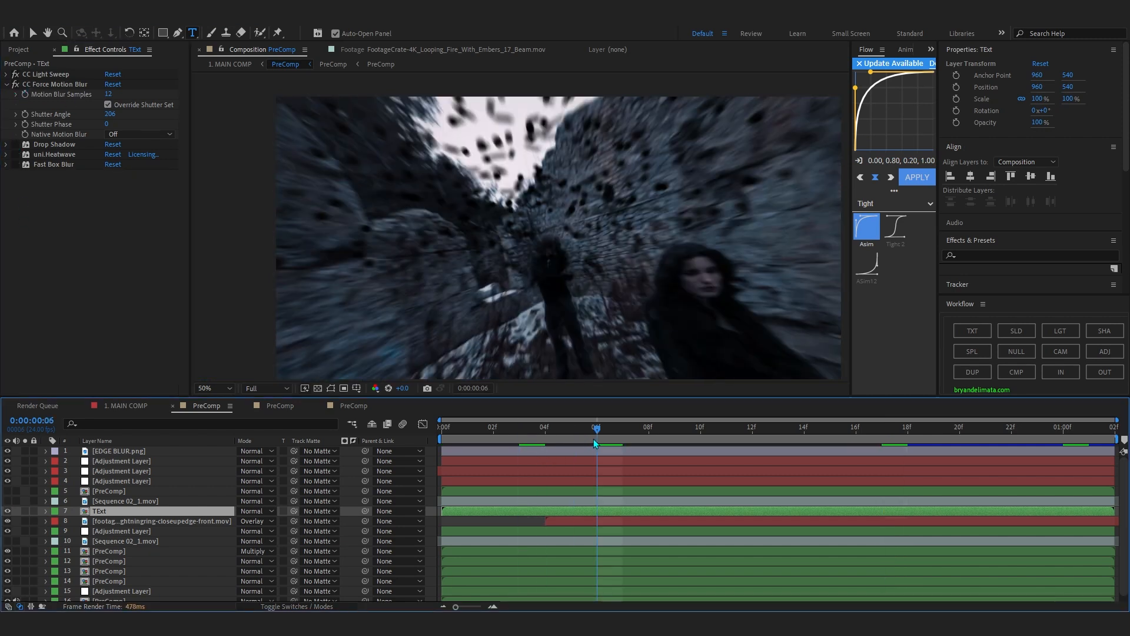
pyautogui.moveTo(596, 444); pyautogui.dragTo(727, 443)
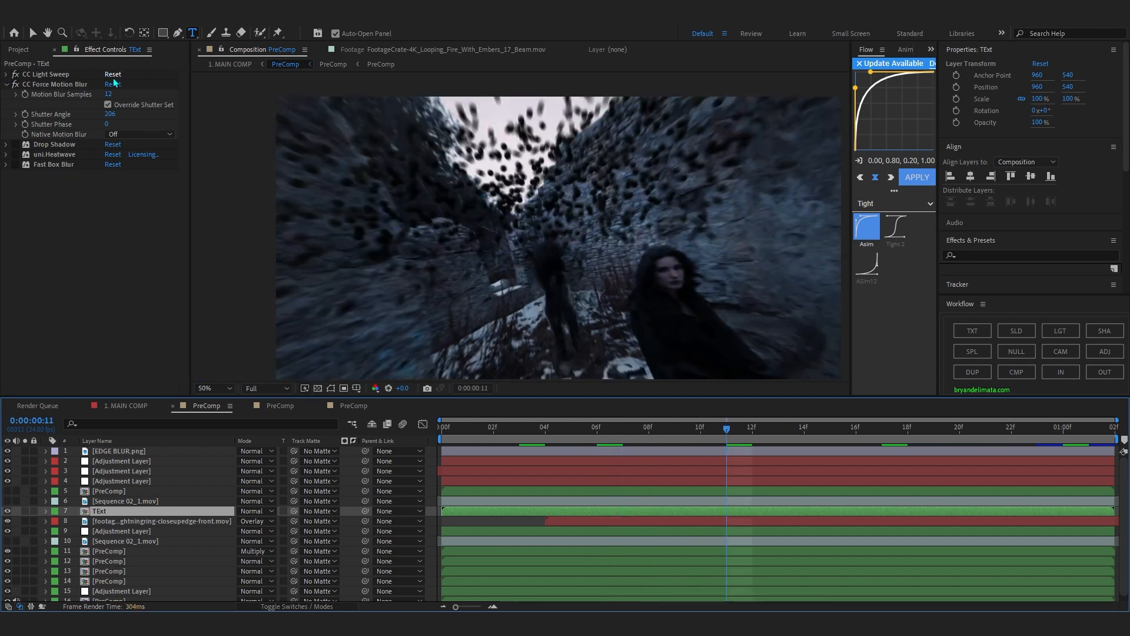
# At 0:00:00:03, switch CC Force Motion Blur off and on to compare the particles.
pyautogui.click(524, 436)
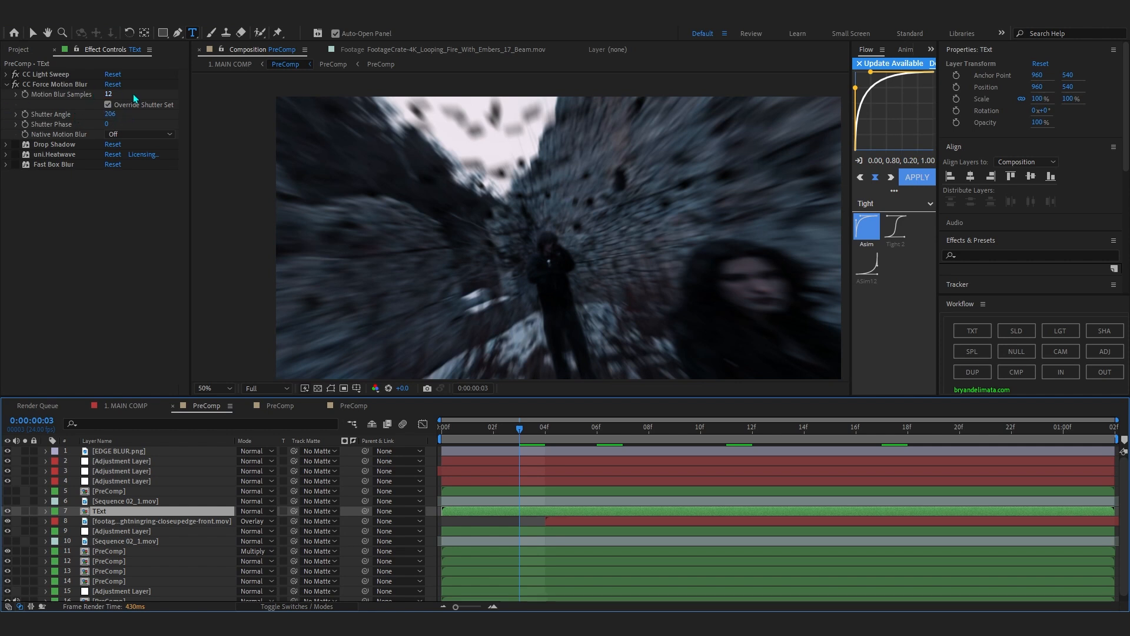
pyautogui.click(18, 87)
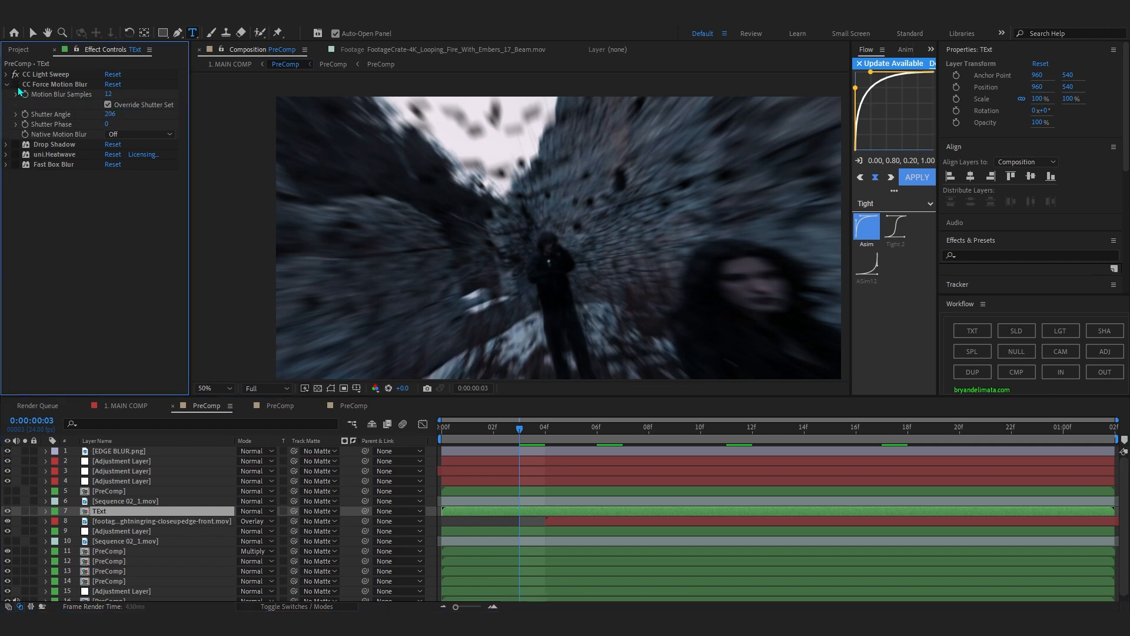
pyautogui.click(18, 87)
pyautogui.click(18, 87)
pyautogui.click(17, 87)
# Move to 0:00:00:05 and compare the scattered particles with and without CC Force Motion Blur.
pyautogui.click(597, 427)
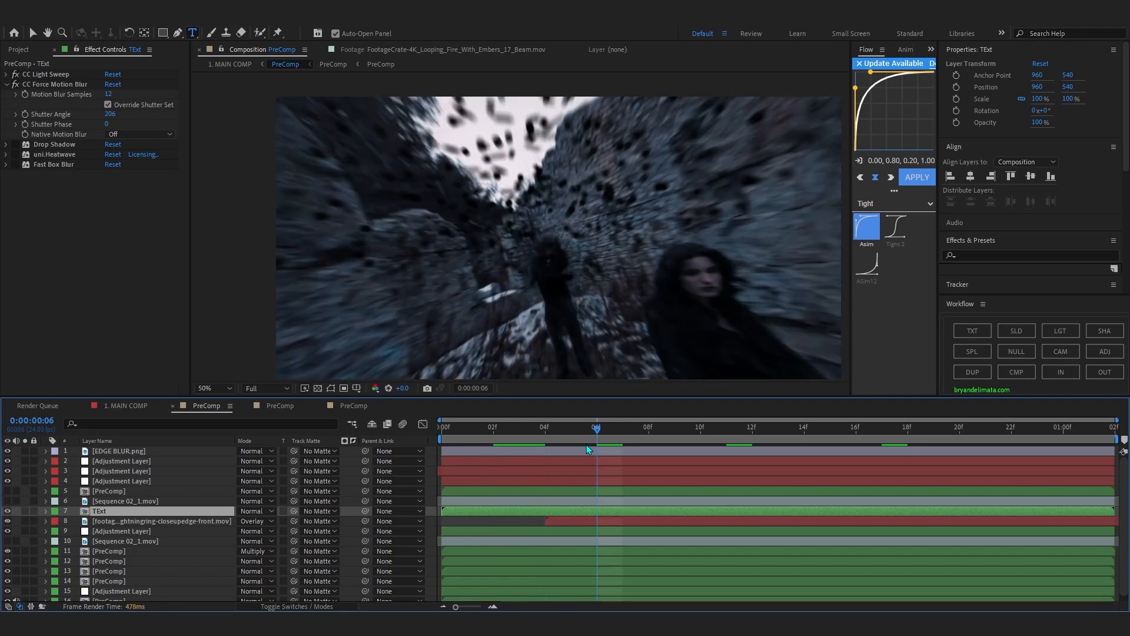
pyautogui.press('pageup')
pyautogui.click(15, 85)
pyautogui.moveTo(704, 170); pyautogui.dragTo(697, 147)
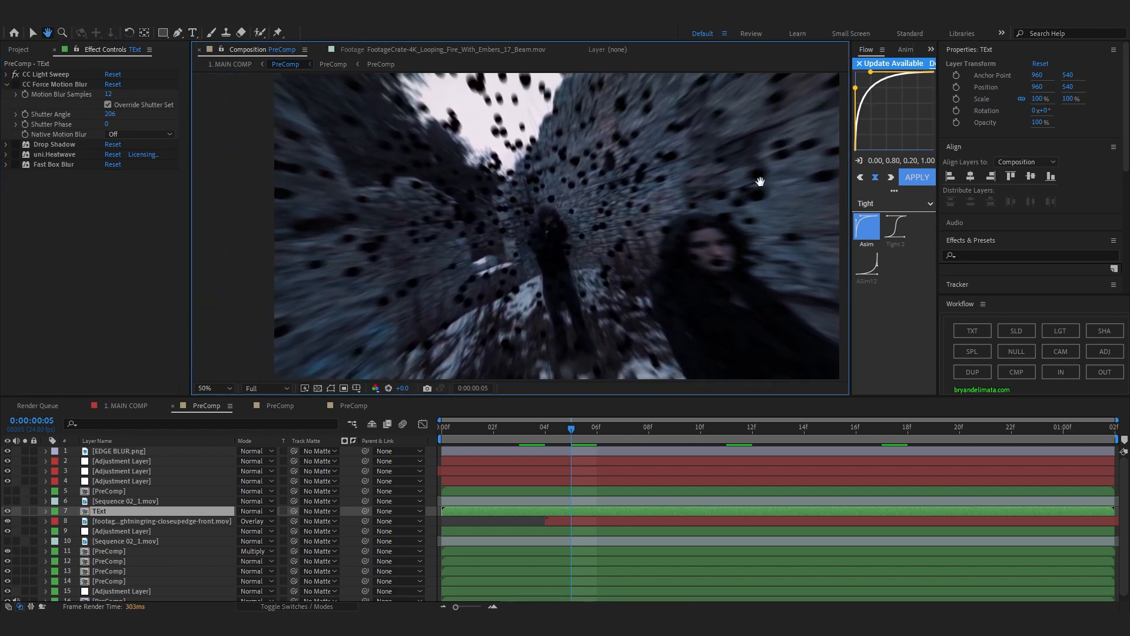
pyautogui.click(15, 85)
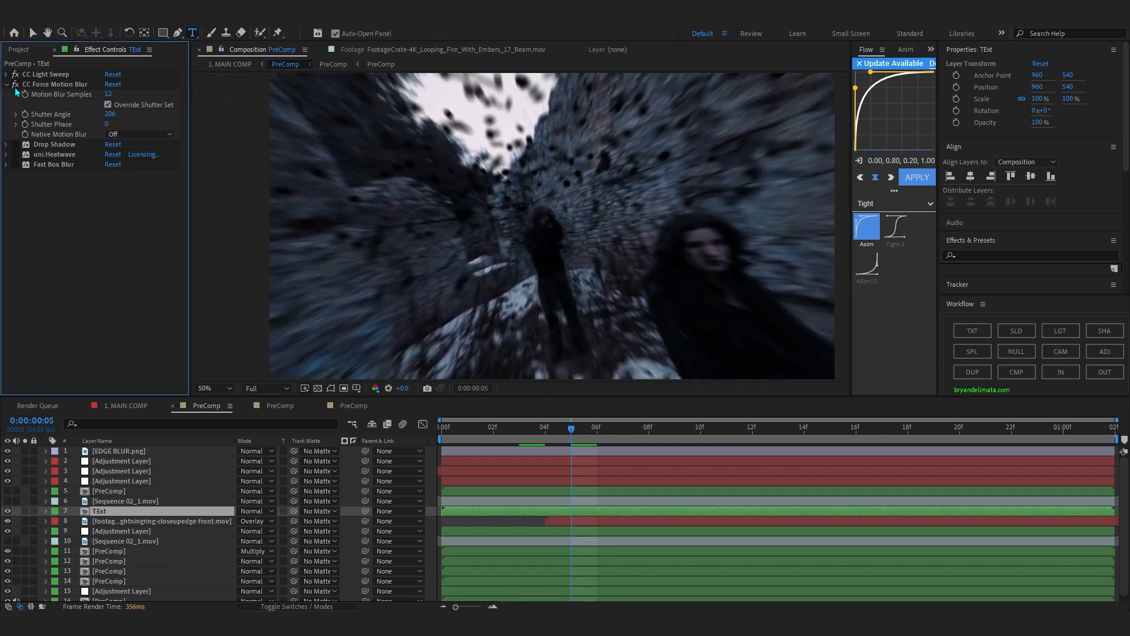
# Re-enable Drop Shadow, uni.Heatwave and Fast Box Blur on the TExt layer, checking the title at 0:00:00:20.
pyautogui.click(15, 144)
pyautogui.click(5, 145)
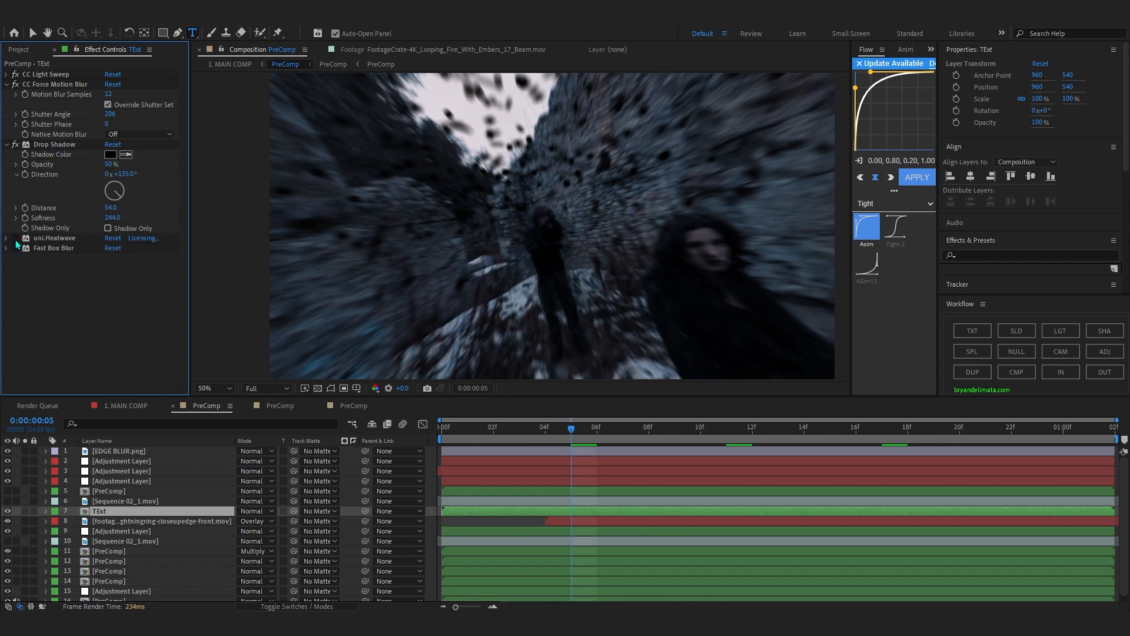
pyautogui.click(951, 442)
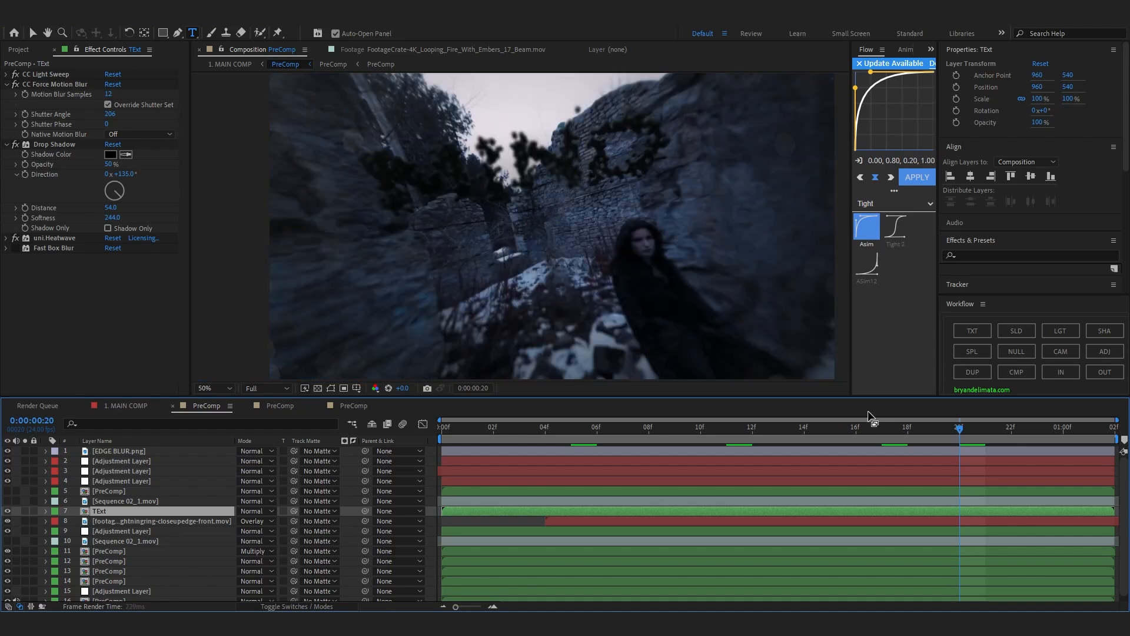
pyautogui.click(15, 248)
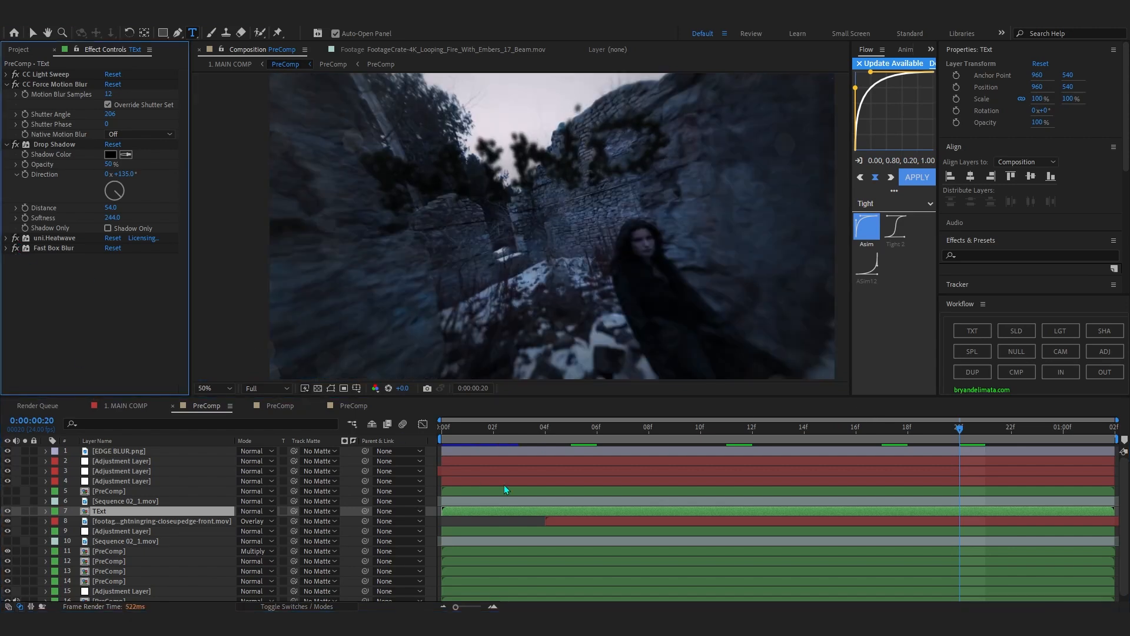
# Preview the title animation from the start with all the TExt layer's effects enabled.
pyautogui.press('space')
pyautogui.press('space')
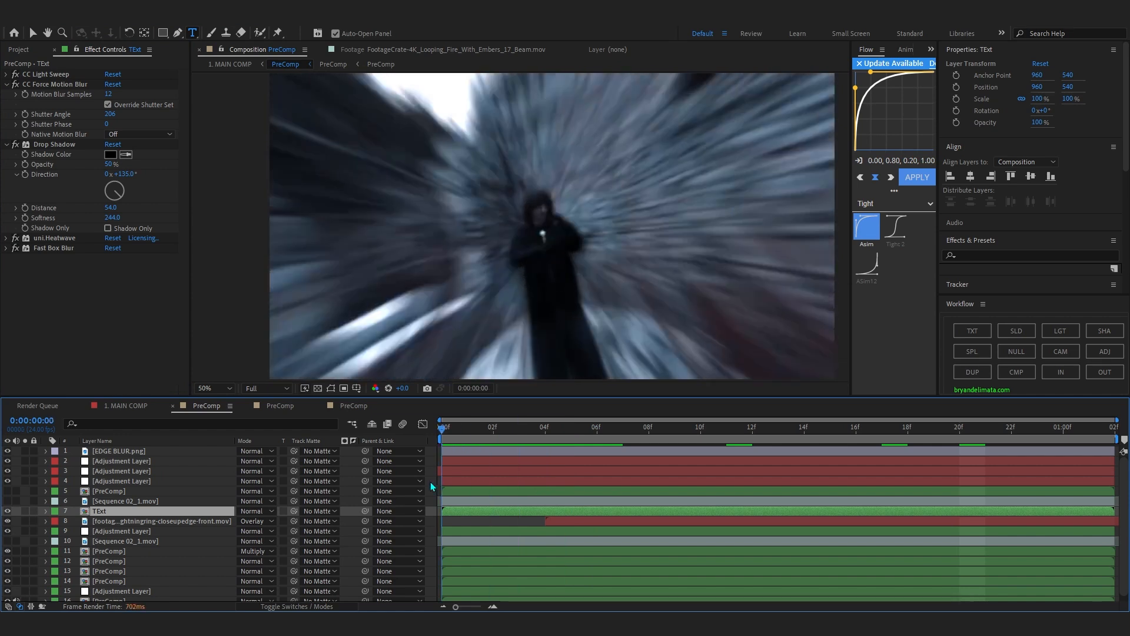
pyautogui.press('space')
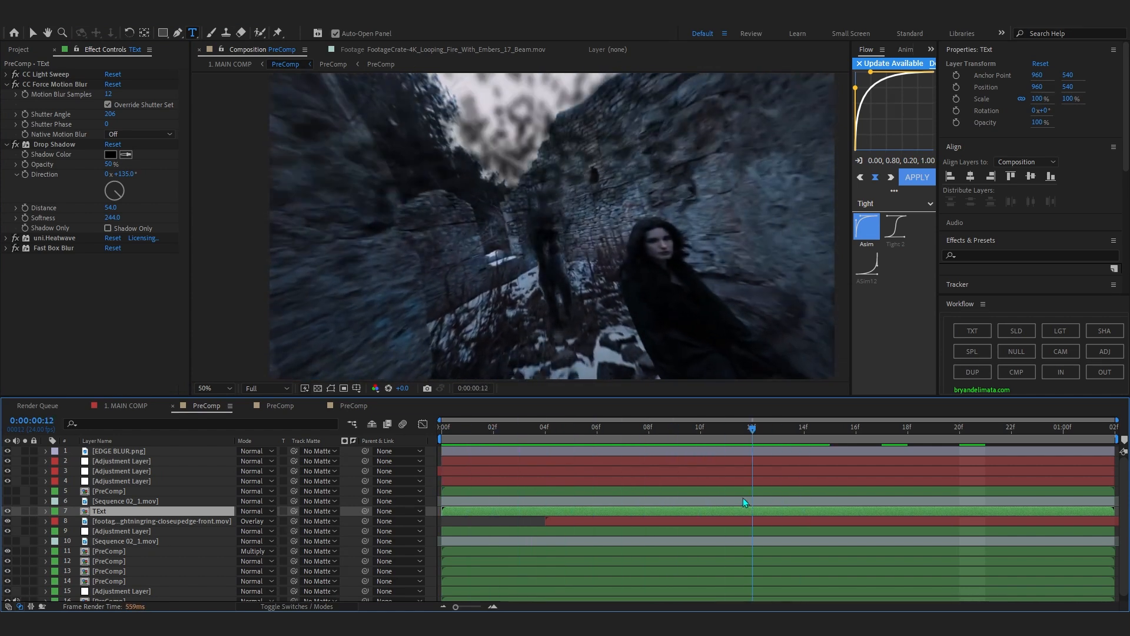
# Reveal the TExt layer's keyframes and play the shot to examine the Fast Box Blur's Blur Radius animation.
pyautogui.press('u')
pyautogui.click(175, 507)
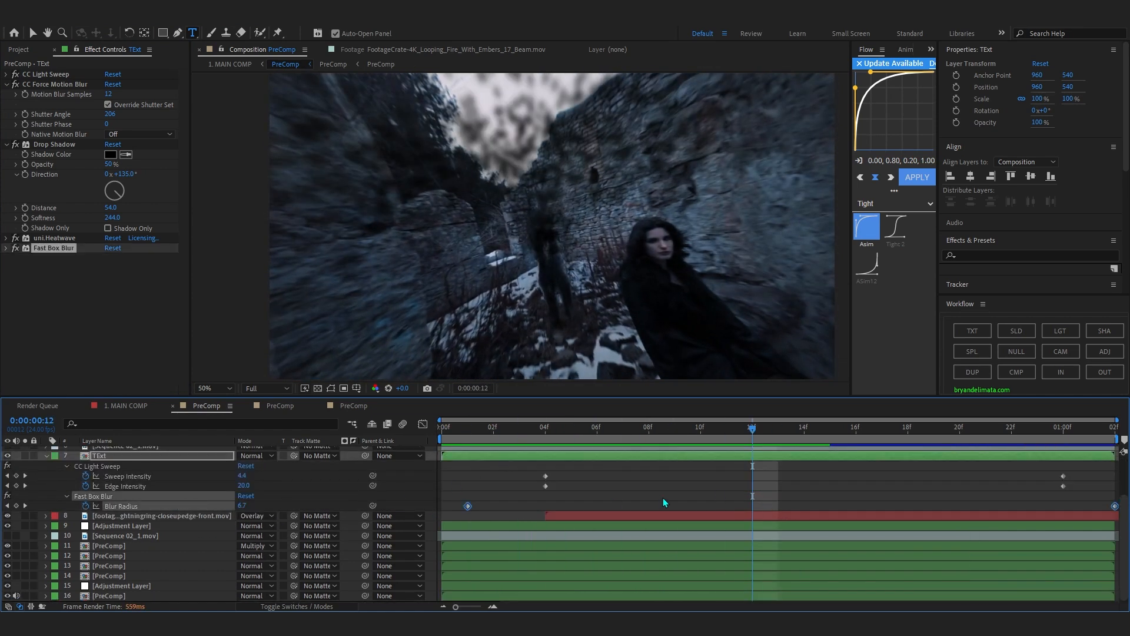
pyautogui.click(663, 497)
pyautogui.click(469, 429)
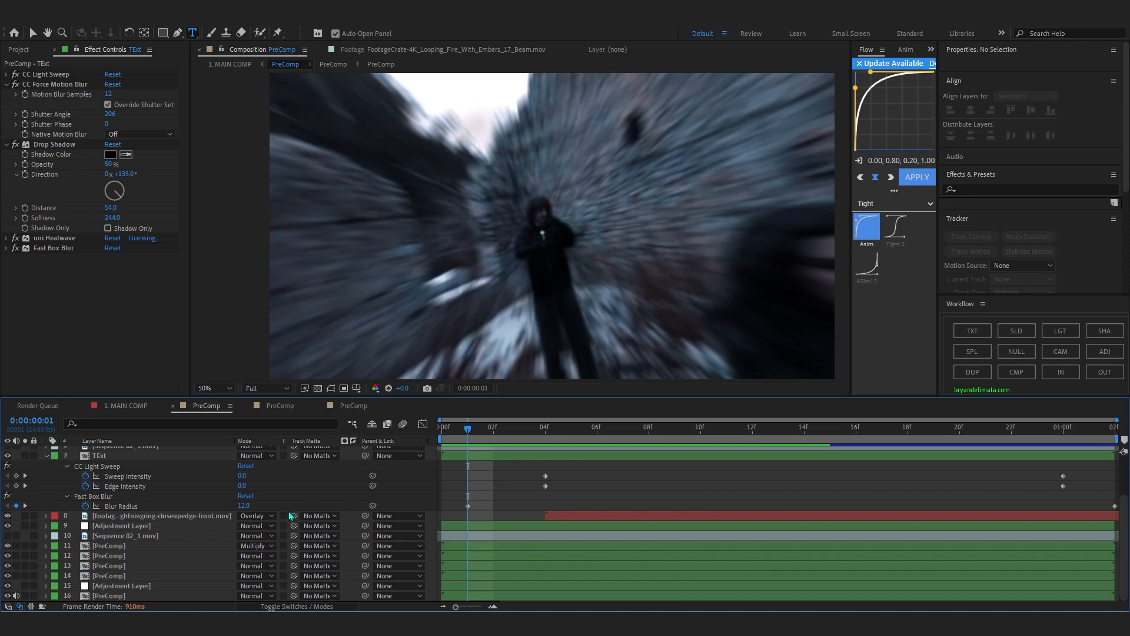
pyautogui.press('space')
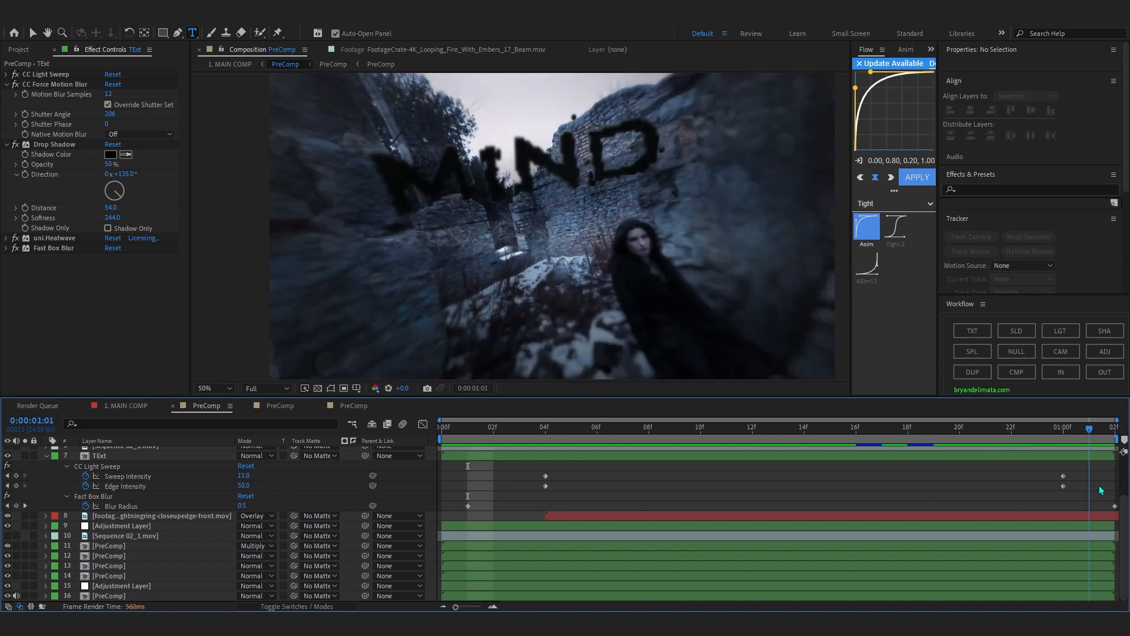
pyautogui.press('space')
pyautogui.press('space')
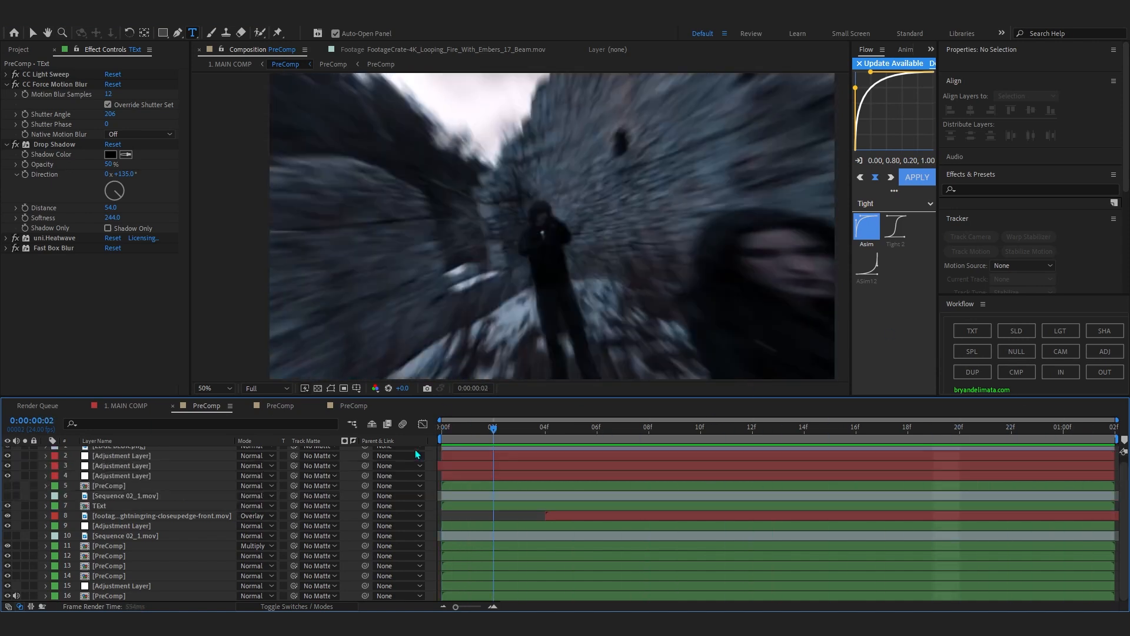
# At 0:00:00:13, inspect the PreComp layer in Multiply mode and toggle its visibility to see its contribution.
pyautogui.moveTo(416, 454); pyautogui.dragTo(791, 521)
pyautogui.click(176, 547)
pyautogui.click(122, 557)
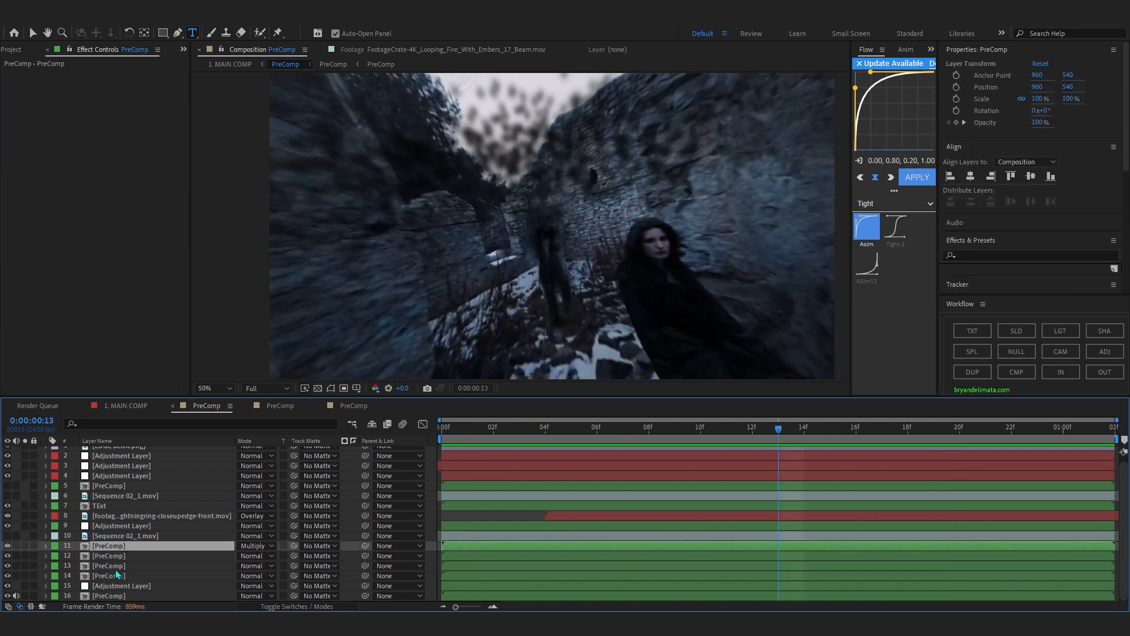
pyautogui.click(136, 547)
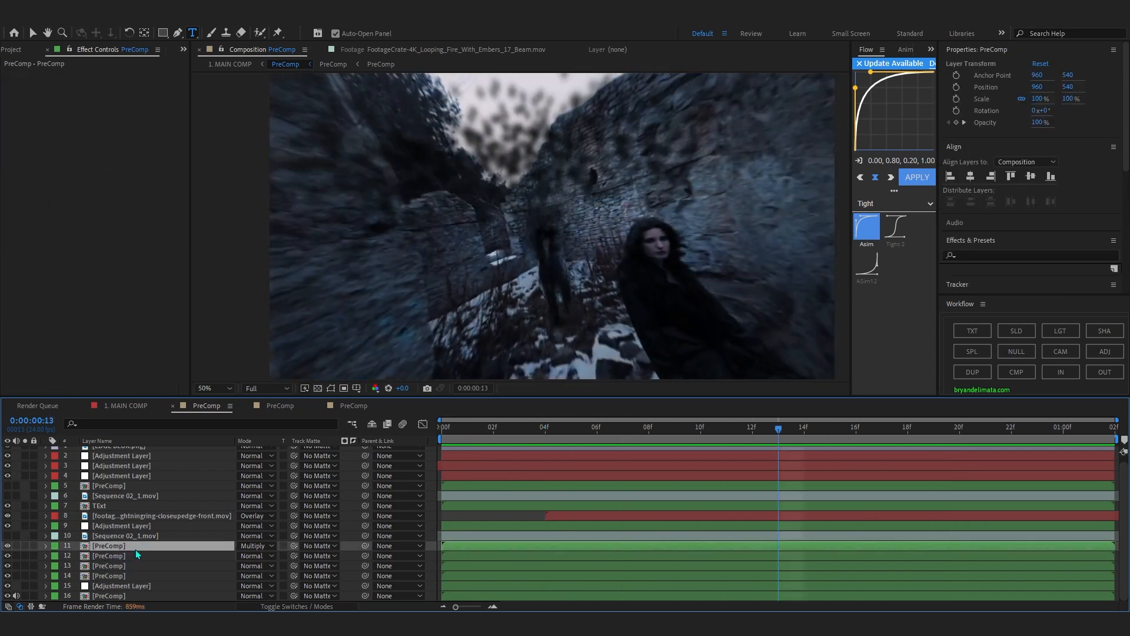
pyautogui.click(4, 549)
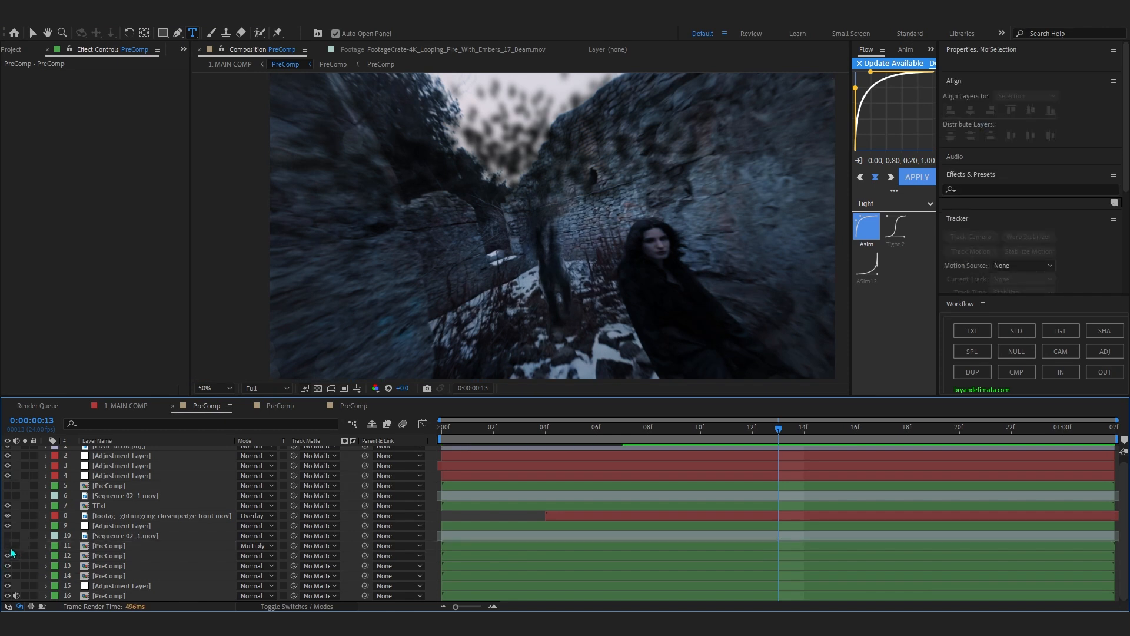
# Change the label colour of the four PreComp layers 11 to 14 to Blue.
pyautogui.click(121, 545)
pyautogui.keyDown('shift'); pyautogui.click(154, 576); pyautogui.keyUp('shift')
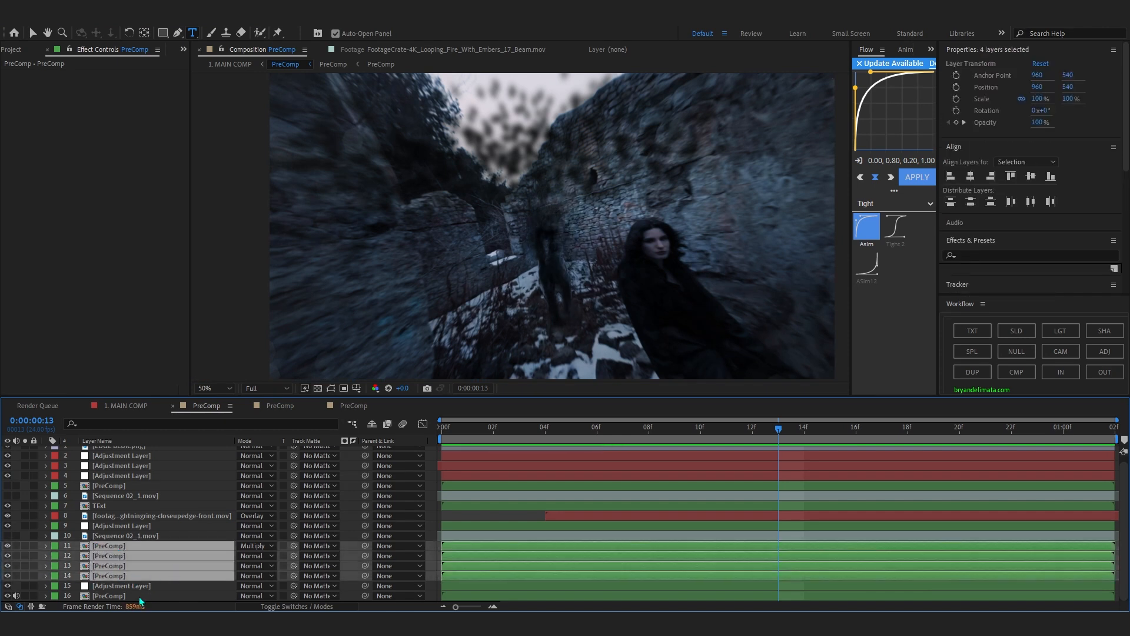
pyautogui.click(58, 579)
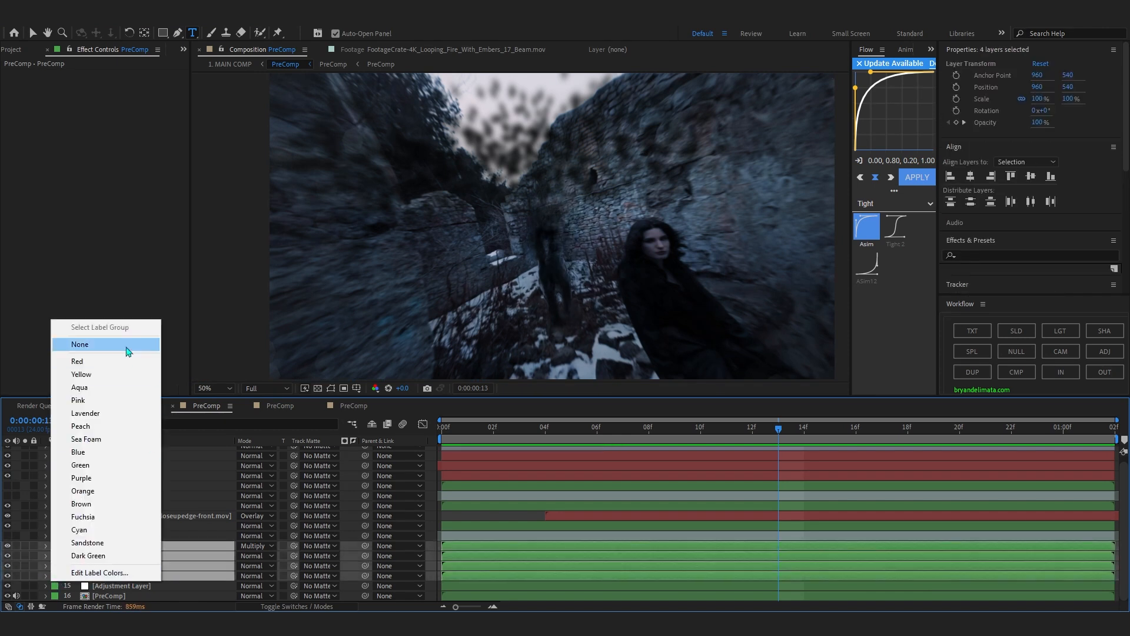
pyautogui.click(89, 454)
# Open the PreComp on layer 14 and play the figure's disintegration from the start.
pyautogui.click(114, 575)
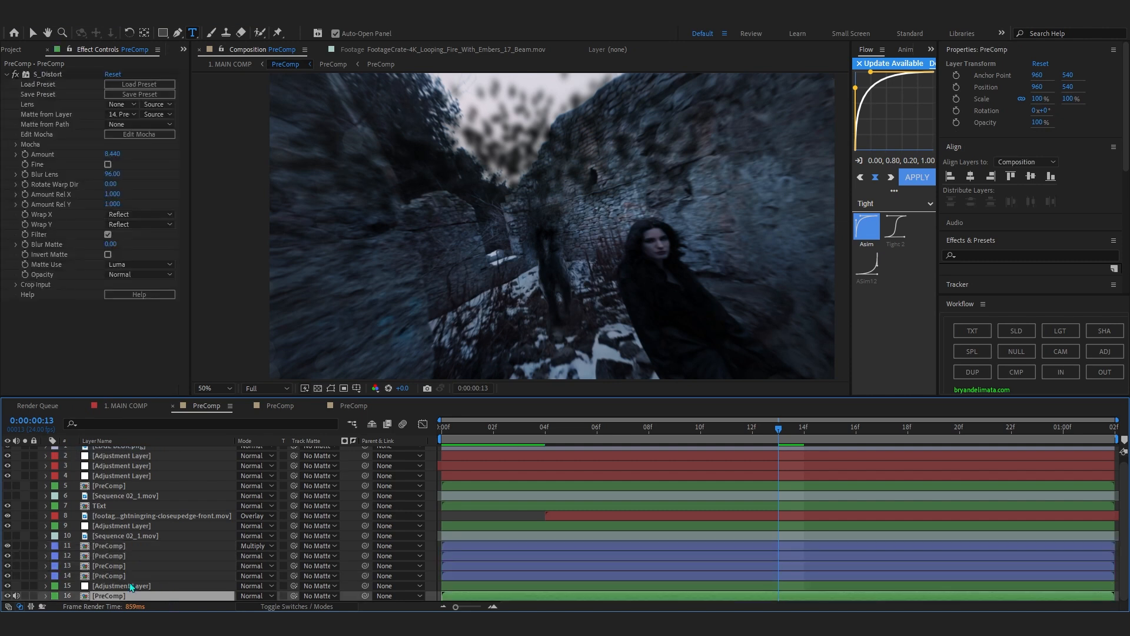
pyautogui.doubleClick(94, 578)
pyautogui.moveTo(460, 428); pyautogui.dragTo(382, 492)
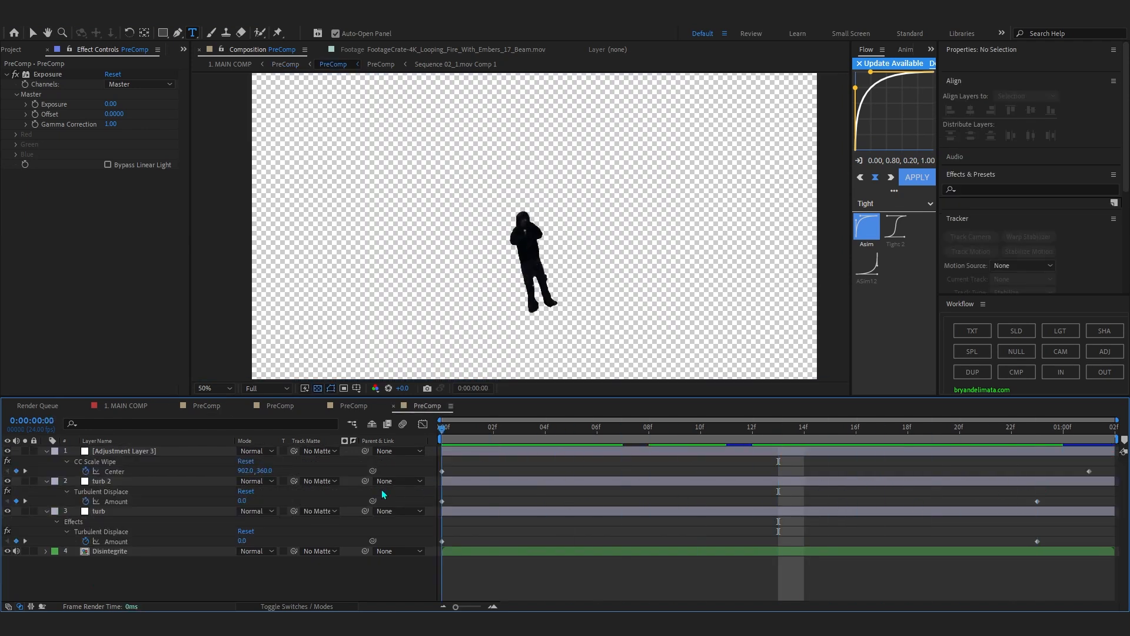
pyautogui.press('space')
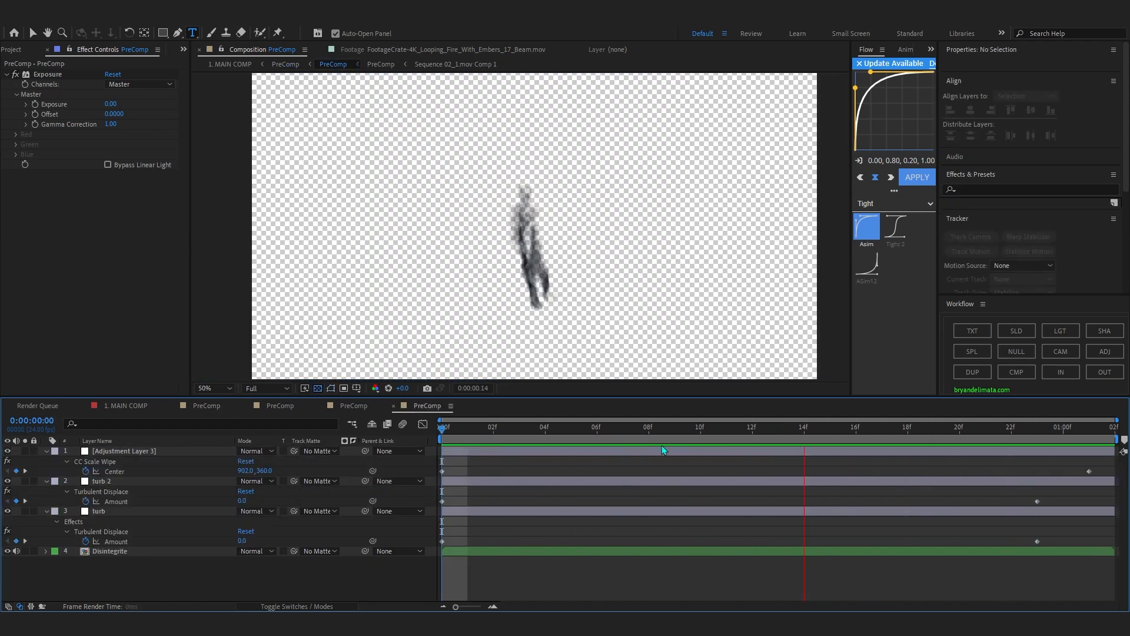
pyautogui.click(872, 450)
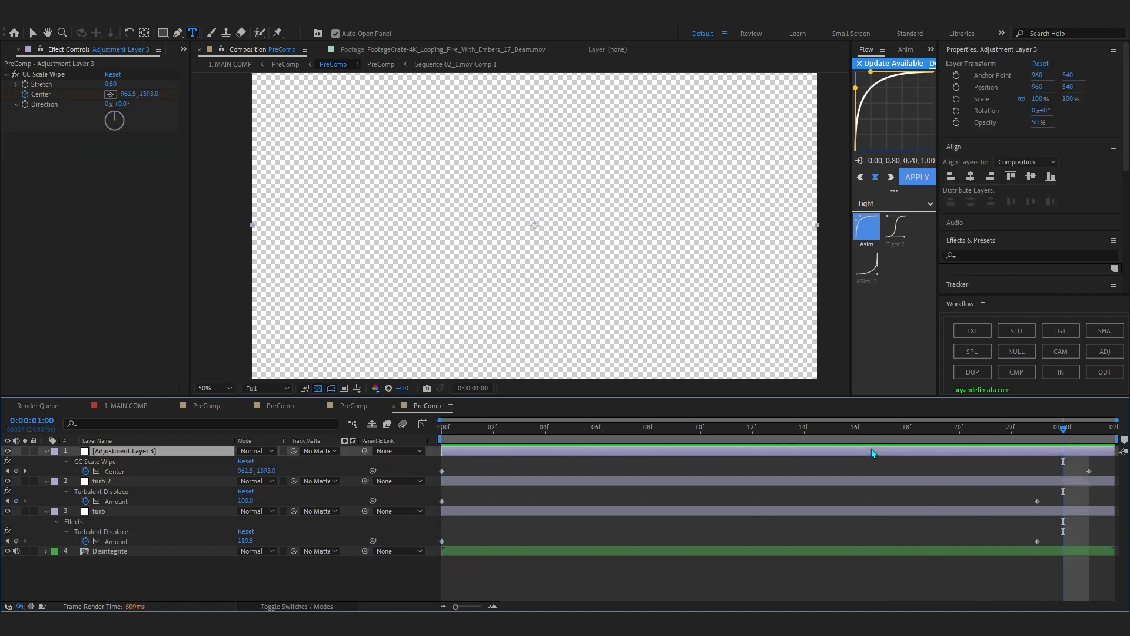
# Open the Disintegrite precomp, scrub through its CC Image Wipe and Echo animation, and return to the parent composition.
pyautogui.click(694, 552)
pyautogui.moveTo(1060, 429); pyautogui.dragTo(684, 414)
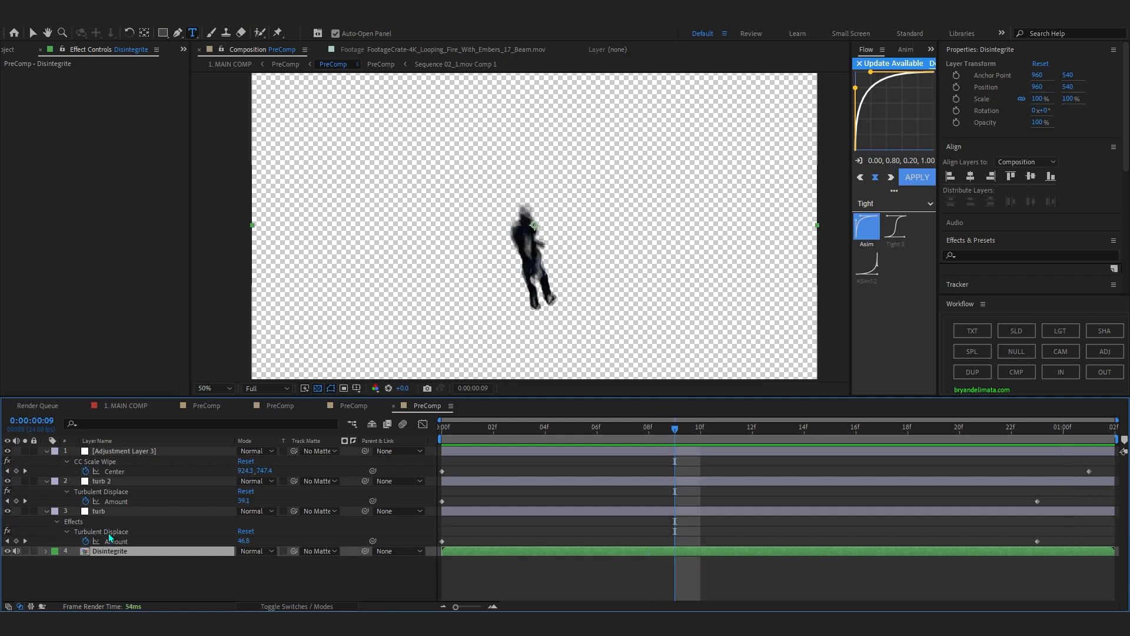
pyautogui.doubleClick(118, 556)
pyautogui.moveTo(613, 448); pyautogui.dragTo(823, 515)
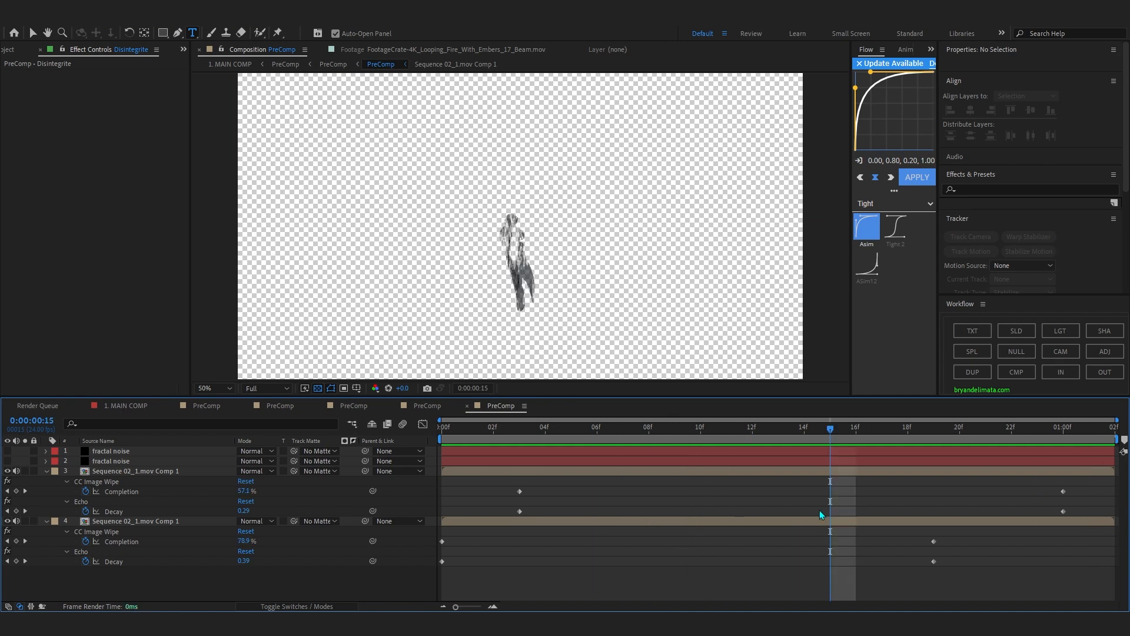
pyautogui.moveTo(833, 435); pyautogui.dragTo(675, 530)
pyautogui.click(546, 447)
pyautogui.click(427, 405)
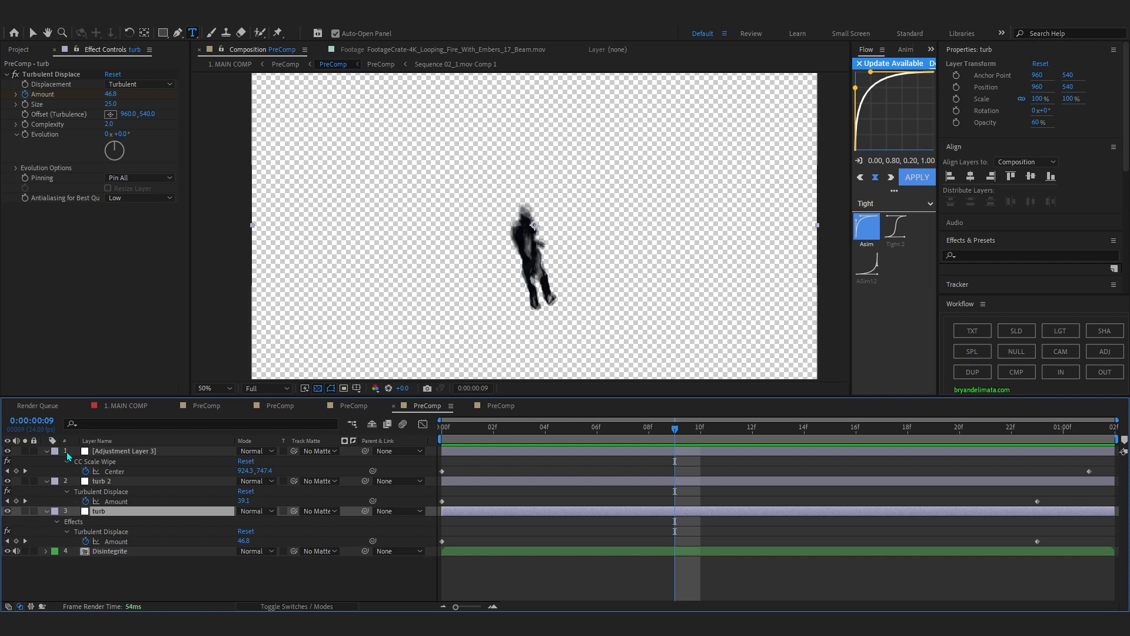
# Collapse the keyframed properties of the turb, turb 2 and Adjustment Layer 3 layers.
pyautogui.click(47, 481)
pyautogui.click(46, 491)
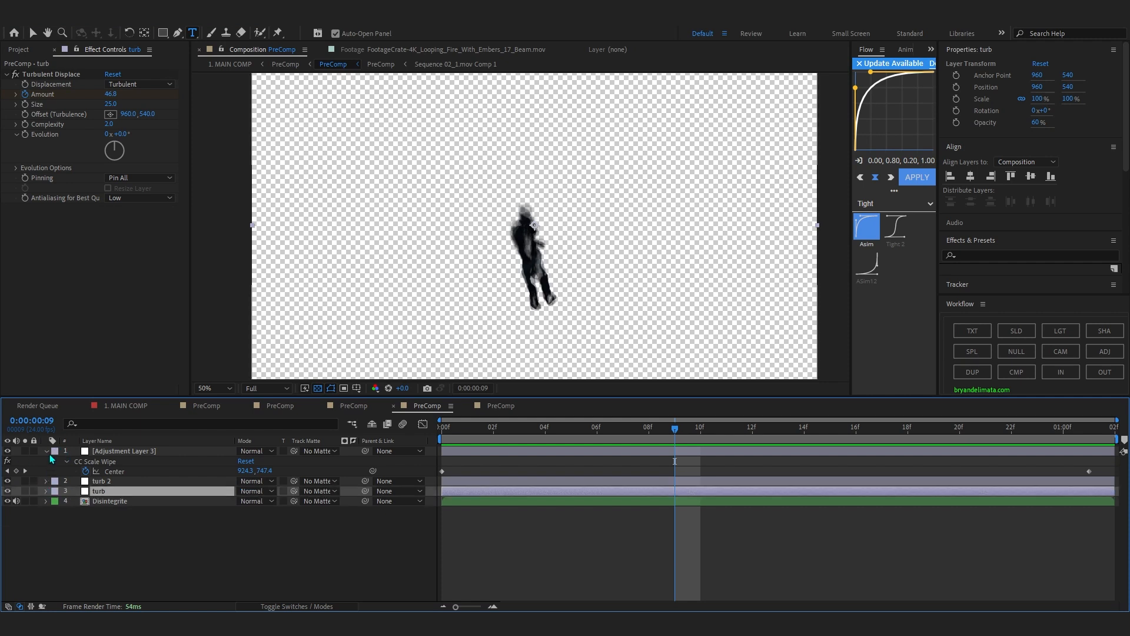
pyautogui.click(47, 451)
# Hide Adjustment Layer 3 and turb 2, keep only turb enabled above Disintegrite, and scrub to 0:00:00:22.
pyautogui.moveTo(580, 436); pyautogui.dragTo(779, 466)
pyautogui.click(12, 469)
pyautogui.click(9, 470)
pyautogui.click(9, 462)
pyautogui.moveTo(679, 428); pyautogui.dragTo(748, 470)
pyautogui.click(8, 471)
pyautogui.moveTo(574, 431); pyautogui.dragTo(1012, 468)
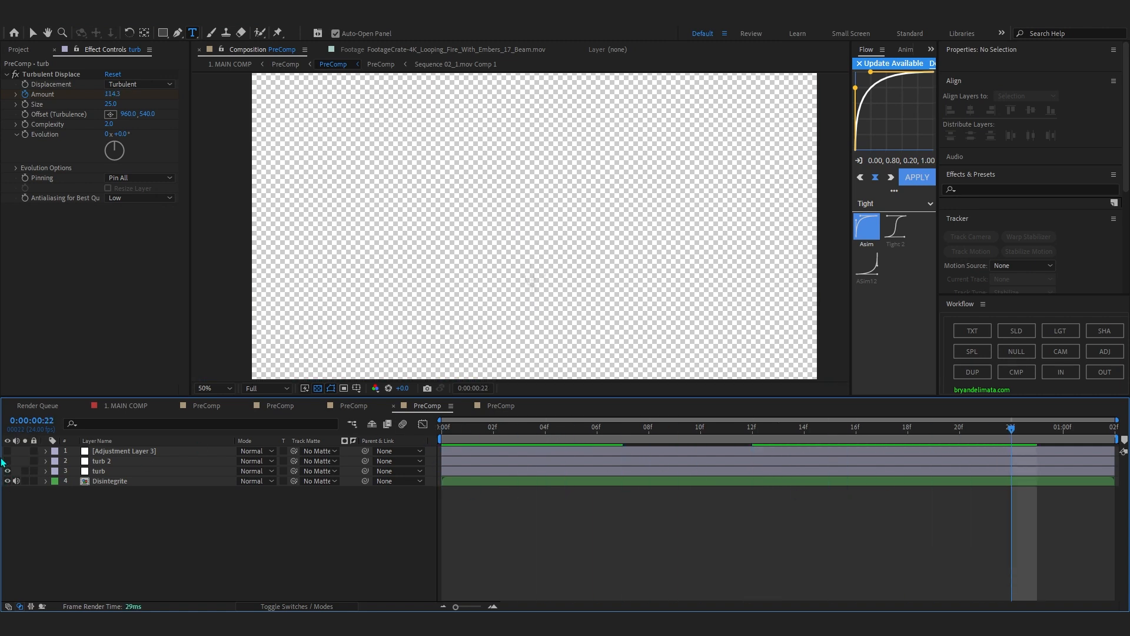
# Turn the turb 2 and Adjustment Layer 3 layers back on and reveal Adjustment Layer 3's CC Scale Wipe keyframes.
pyautogui.moveTo(500, 436); pyautogui.dragTo(908, 459)
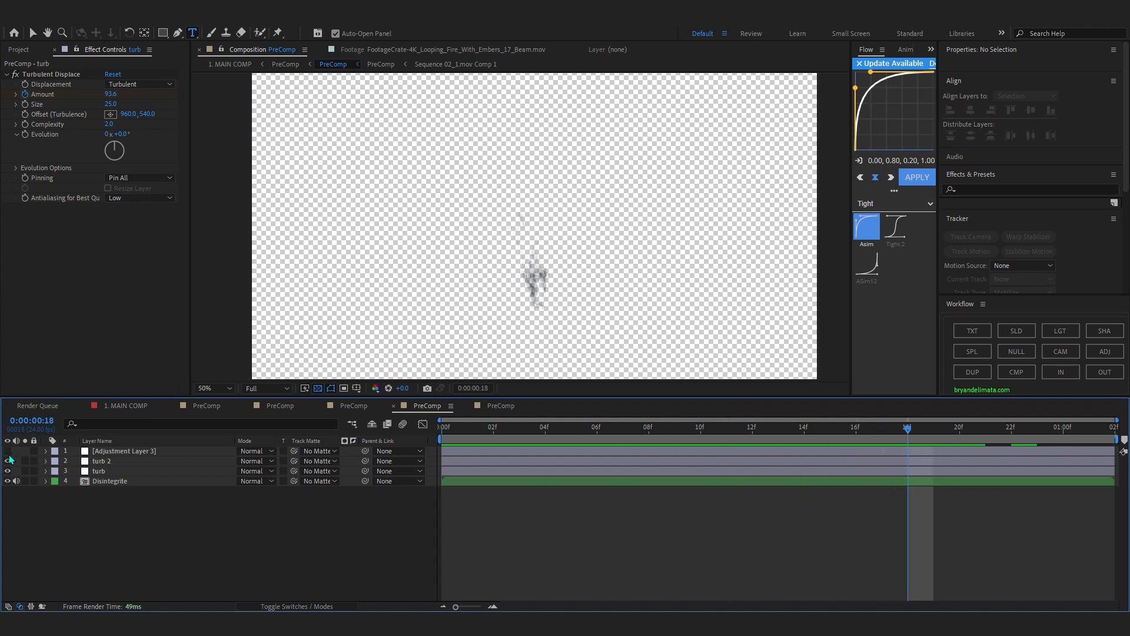
pyautogui.click(8, 451)
pyautogui.moveTo(465, 429); pyautogui.dragTo(916, 483)
pyautogui.click(928, 450)
pyautogui.press('u')
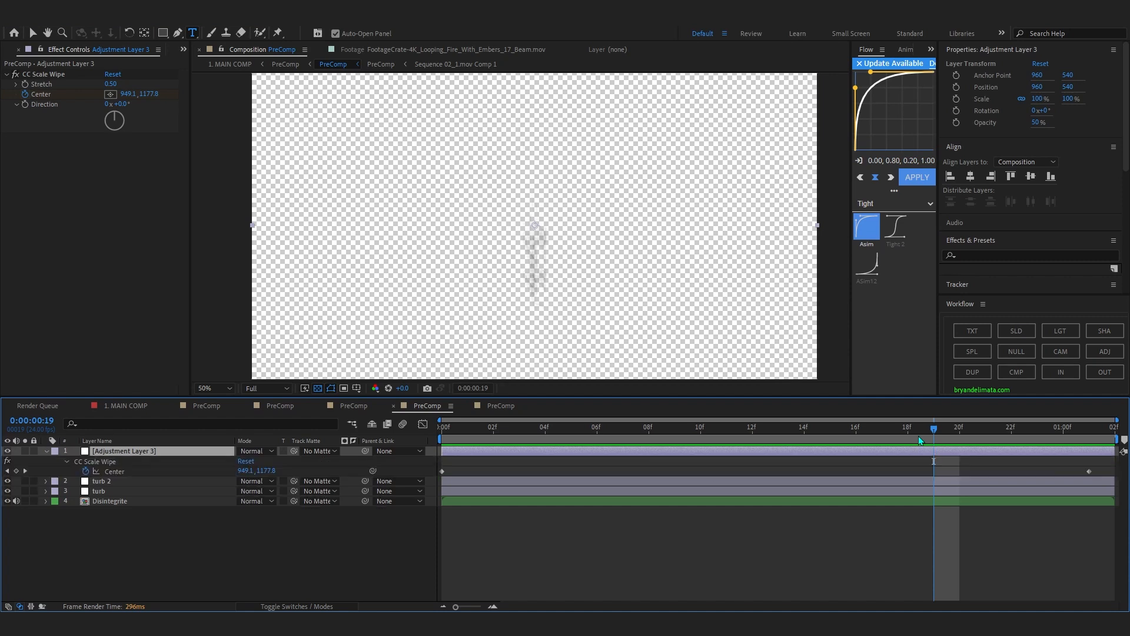
# Scrub through the figure's complete disintegration and play it from the first frame.
pyautogui.press('Home')
pyautogui.moveTo(493, 431); pyautogui.dragTo(1117, 484)
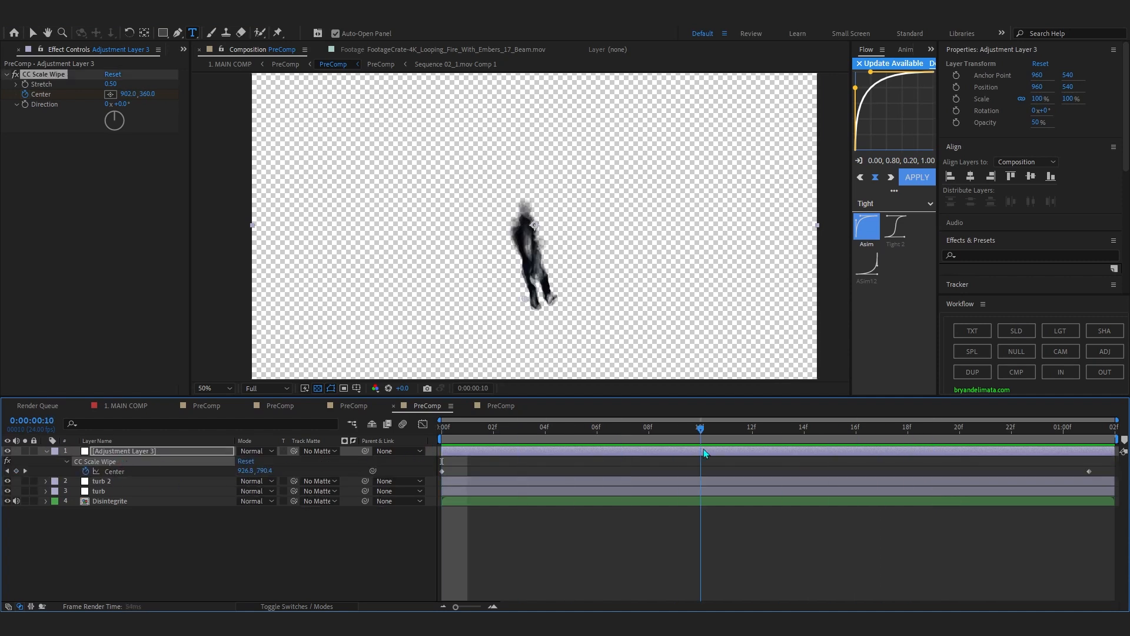
pyautogui.press('space')
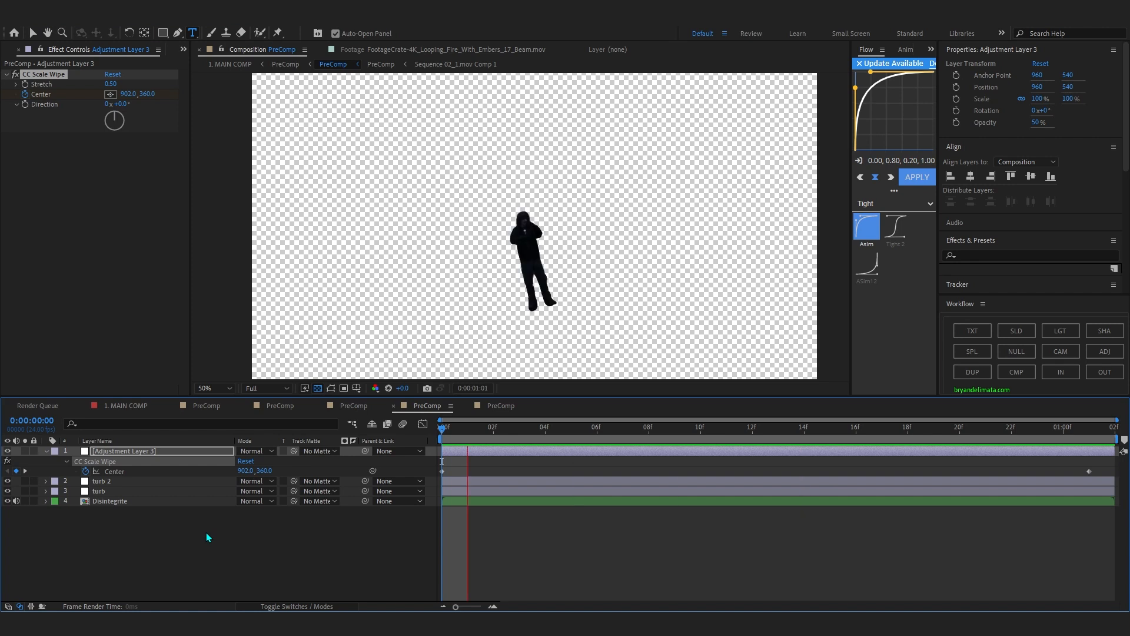
pyautogui.press('space')
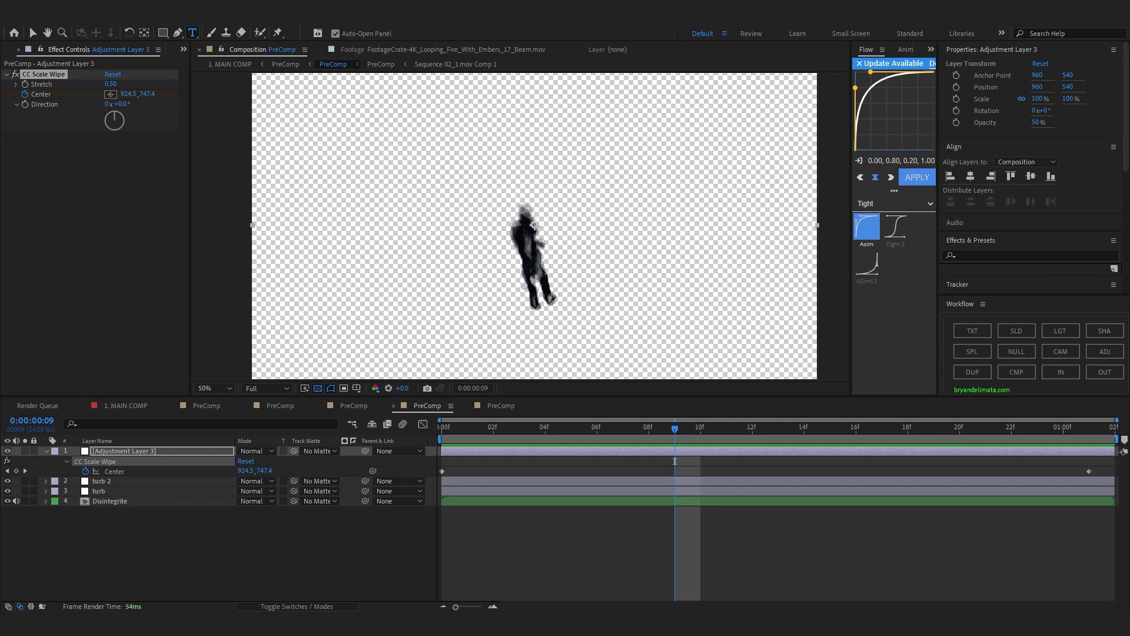
# Switch to the browser and skim the muted YouTube video "Smoke Dissolve Transition | After Effects Tutorial" at several points.
pyautogui.moveTo(1129, 43); pyautogui.dragTo(417, 38)
pyautogui.moveTo(531, 21); pyautogui.dragTo(538, 71)
pyautogui.moveTo(253, 401); pyautogui.dragTo(195, 401)
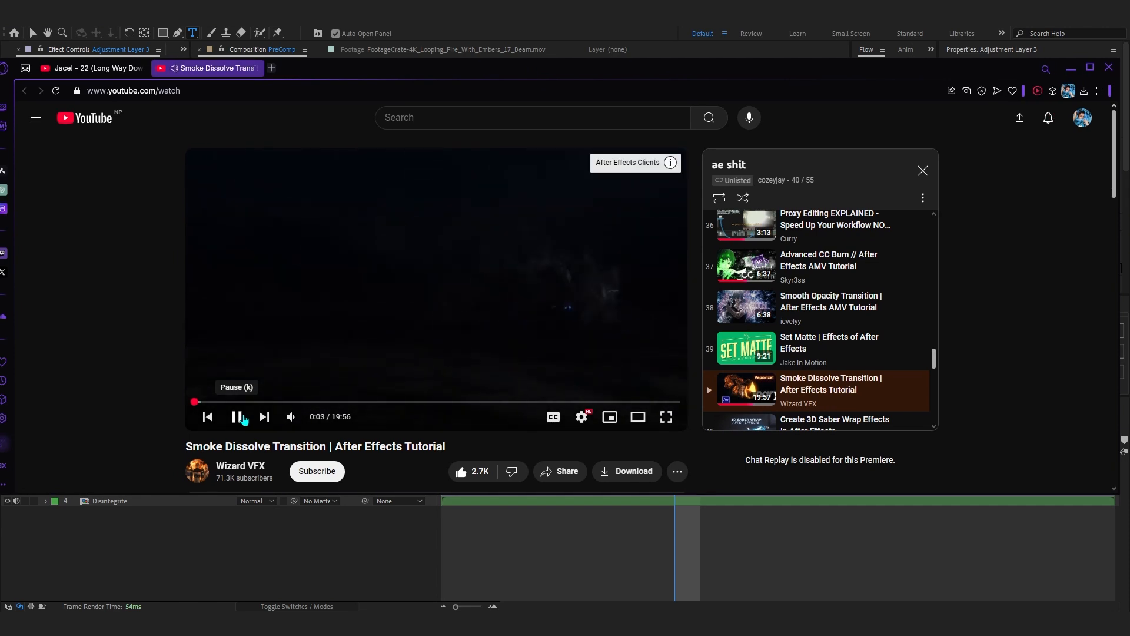
pyautogui.click(291, 417)
pyautogui.click(237, 417)
pyautogui.click(215, 402)
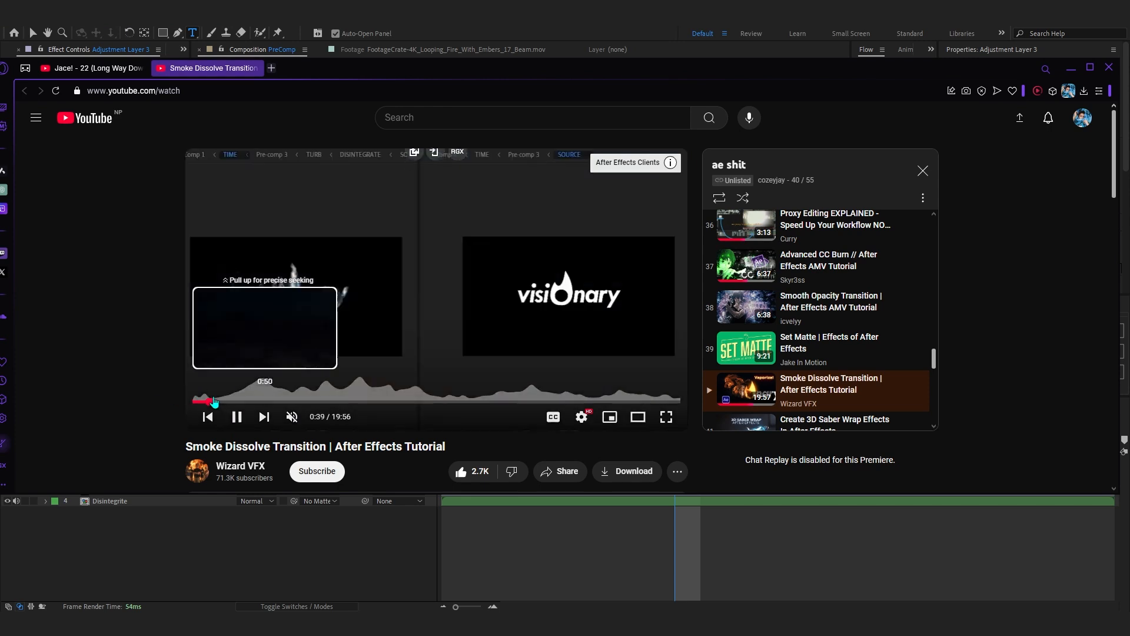
pyautogui.click(263, 402)
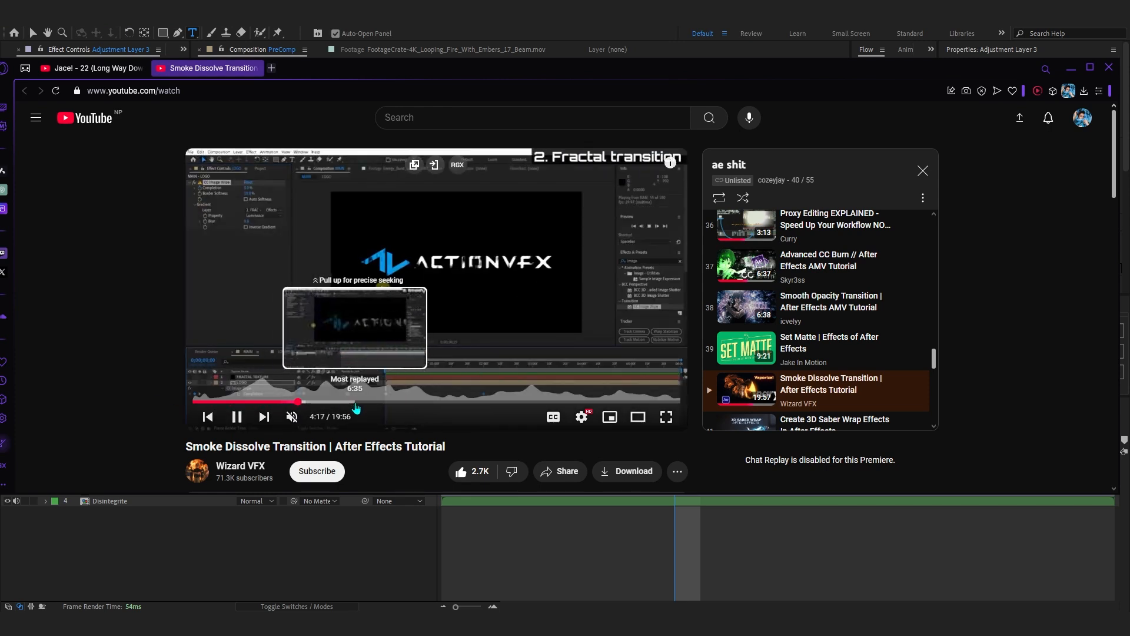
pyautogui.click(374, 401)
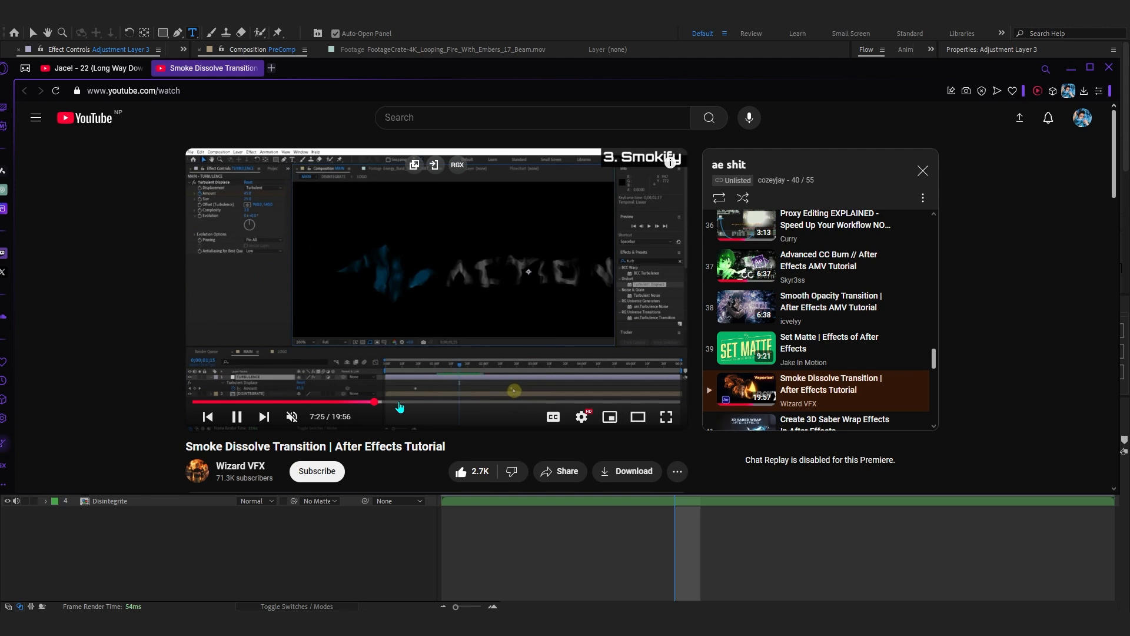
pyautogui.click(399, 403)
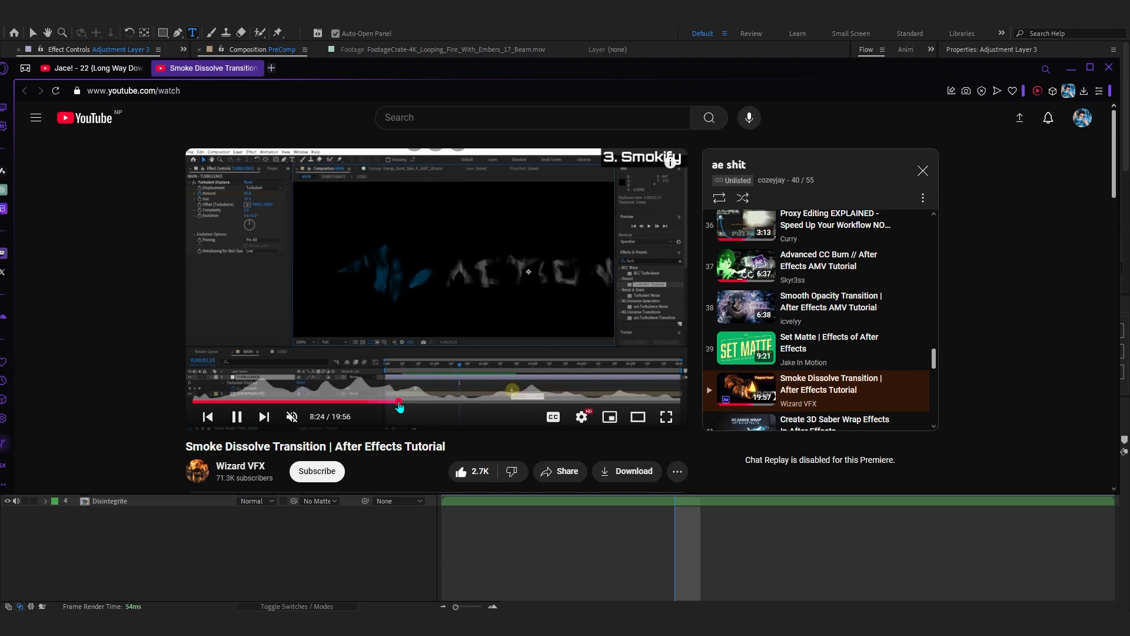
pyautogui.click(447, 403)
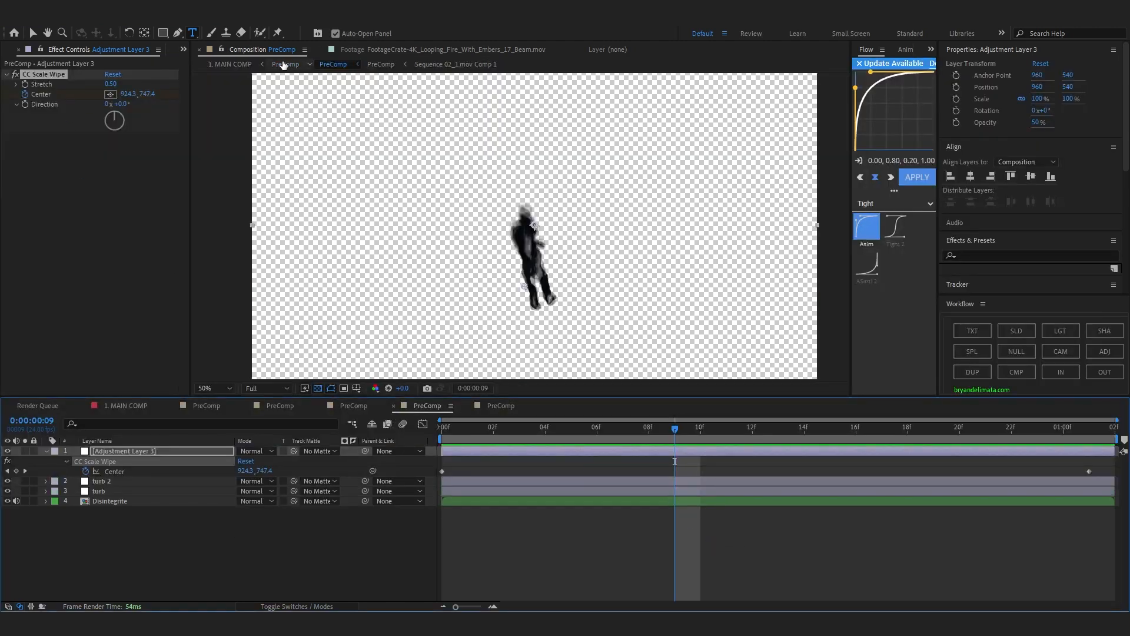
# Return to the parent PreComp in After Effects and compare the frame with the layer 13 PreComp hidden and shown.
pyautogui.click(284, 63)
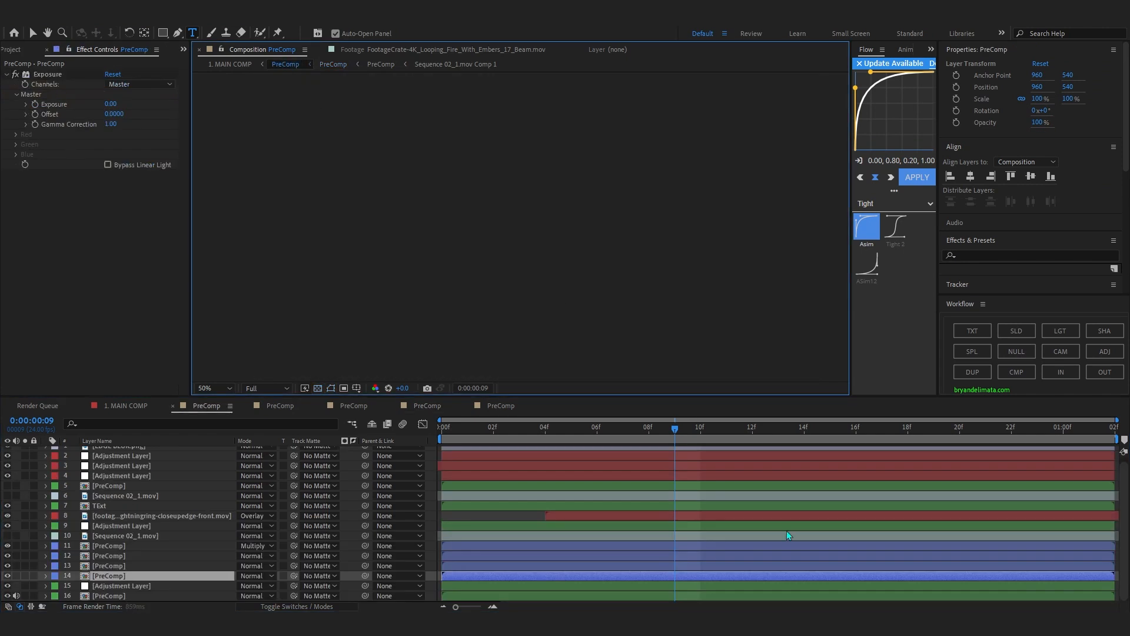
pyautogui.moveTo(466, 431); pyautogui.dragTo(857, 511)
pyautogui.click(136, 566)
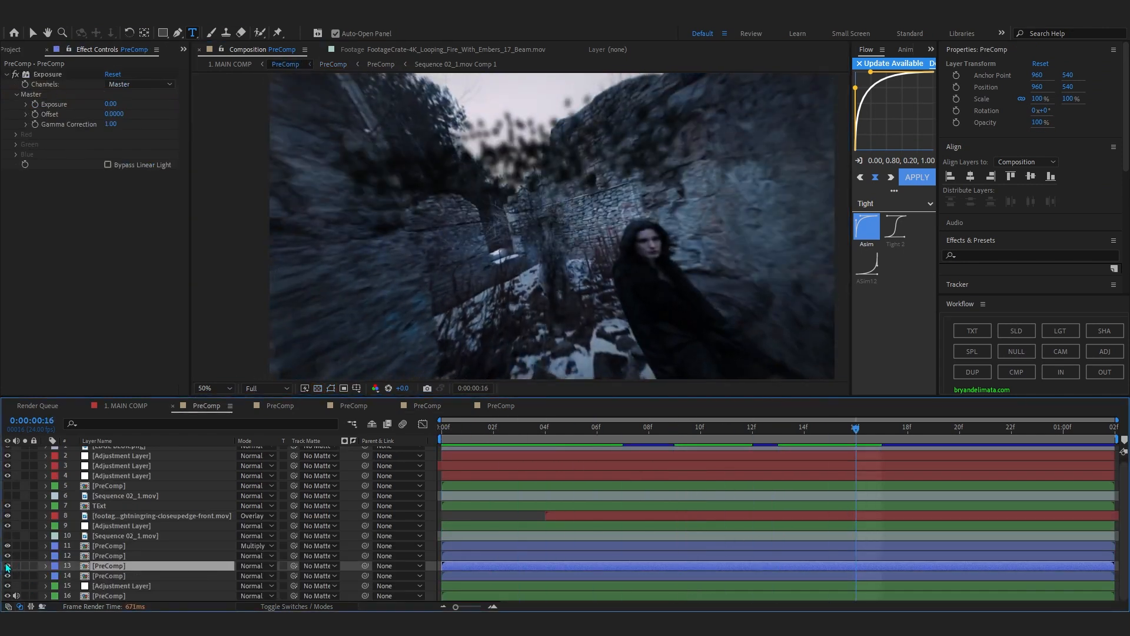
pyautogui.click(743, 443)
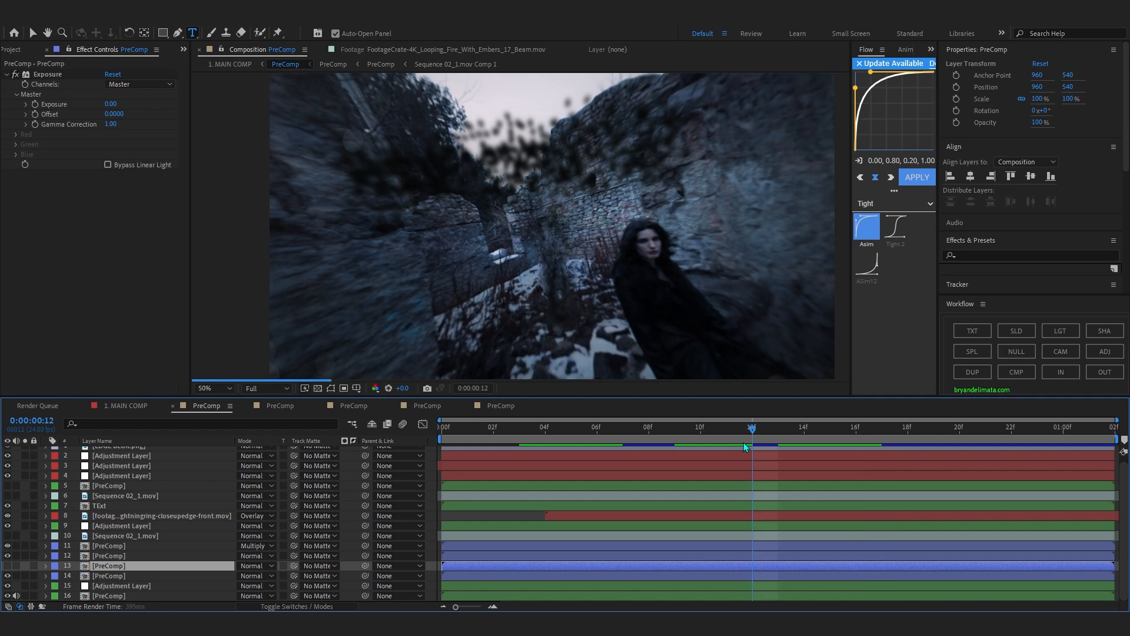
pyautogui.click(8, 566)
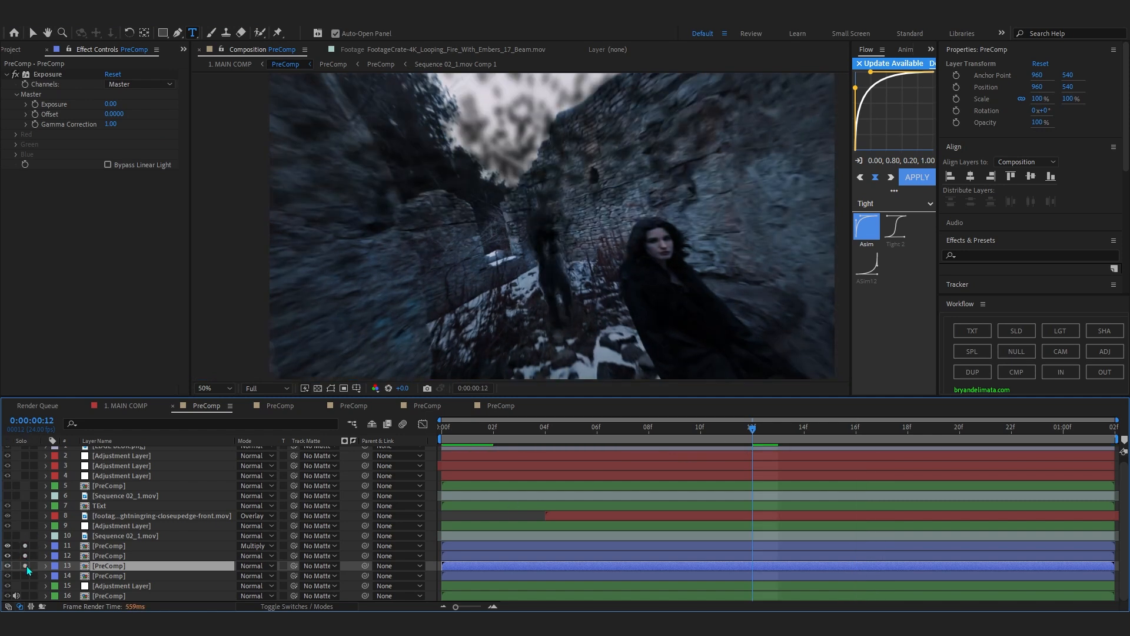
# Solo the PreComps on layers 11 to 13, inspect their smoke with layers 12 and 11 hidden in turn, and end the solo view.
pyautogui.moveTo(478, 430); pyautogui.dragTo(855, 478)
pyautogui.moveTo(531, 258); pyautogui.dragTo(508, 231)
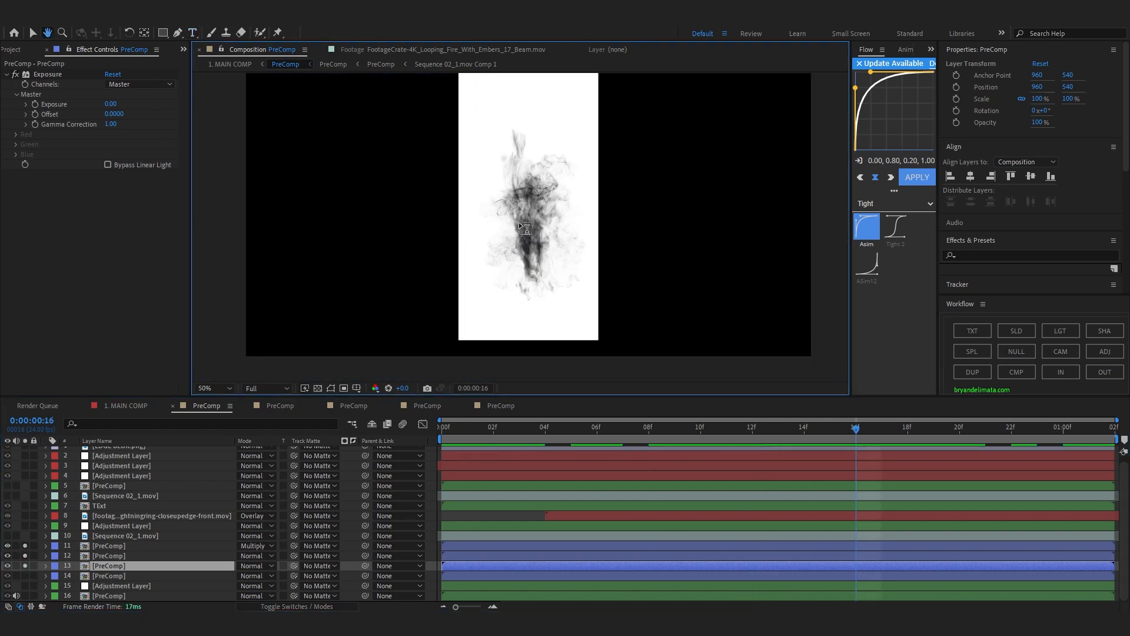
pyautogui.scroll(2, 510, 234)
pyautogui.click(10, 557)
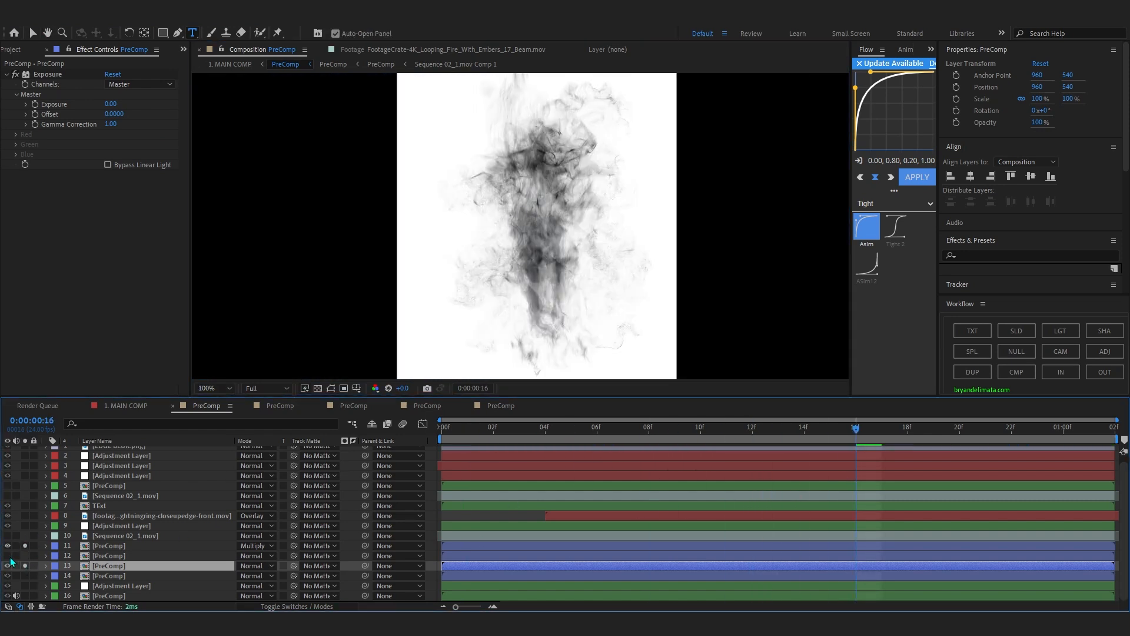
pyautogui.click(8, 547)
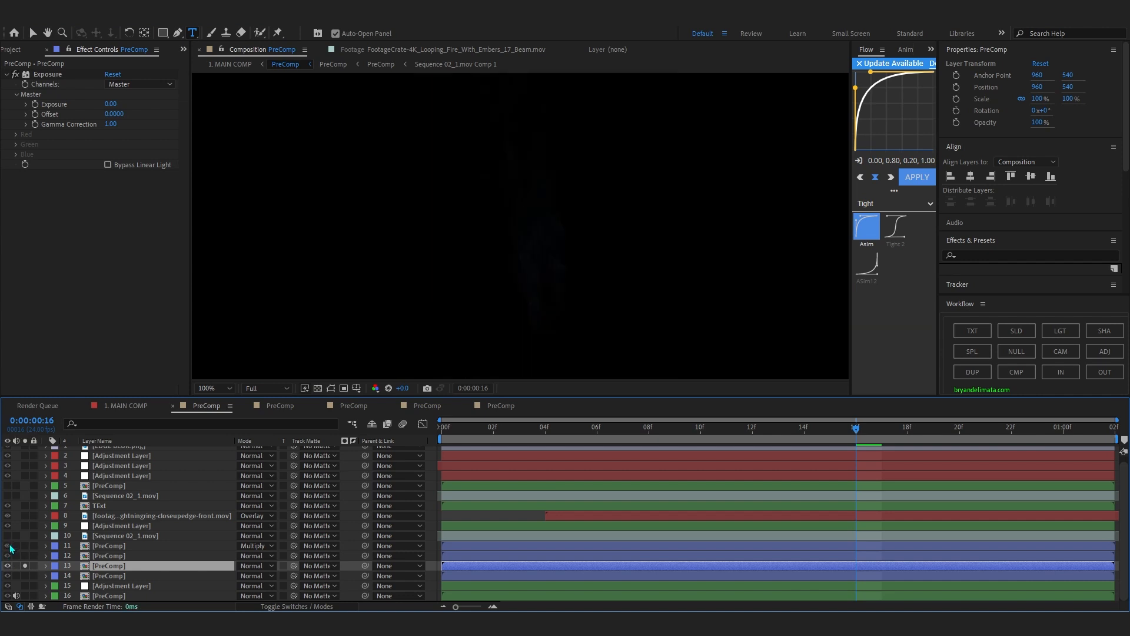
pyautogui.moveTo(25, 546); pyautogui.dragTo(24, 556)
pyautogui.moveTo(541, 431); pyautogui.dragTo(908, 439)
pyautogui.scroll(-1, 597, 246)
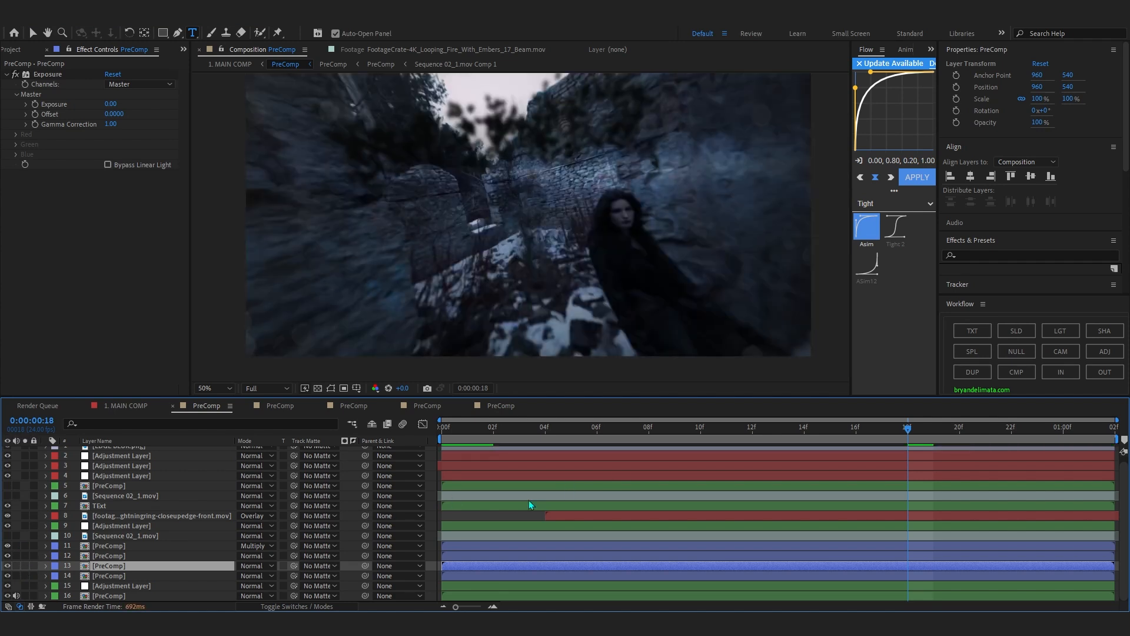
# Scrub to 0:00:00:20 and toggle the EDGE BLUR.png layer off and on to compare the frame edges.
pyautogui.click(725, 433)
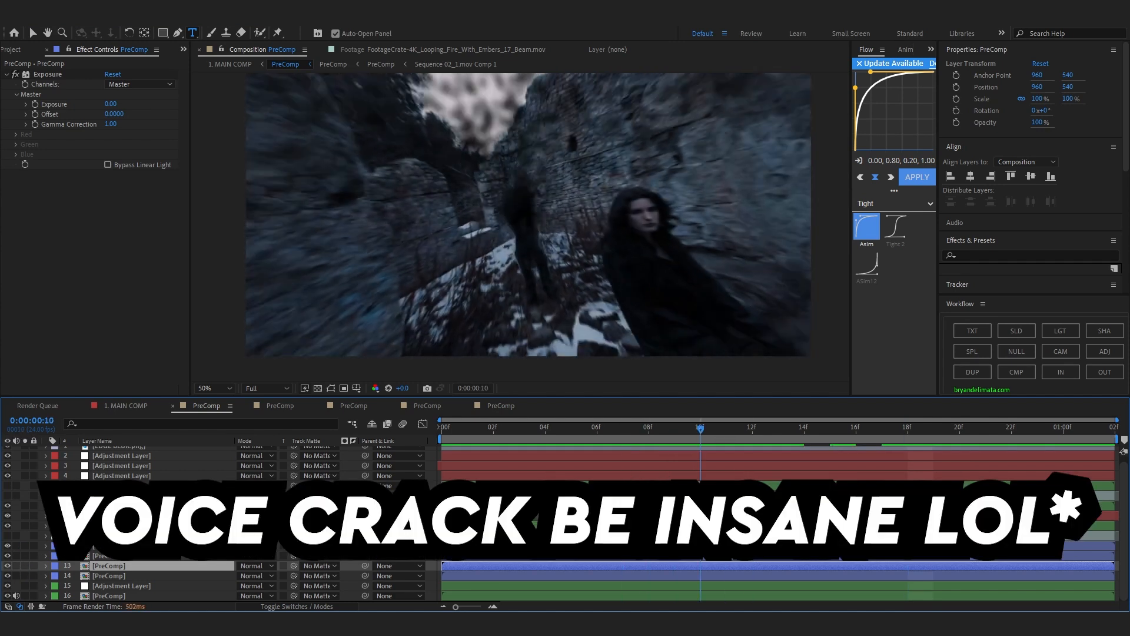
pyautogui.moveTo(702, 439); pyautogui.dragTo(961, 477)
pyautogui.scroll(1, 963, 474)
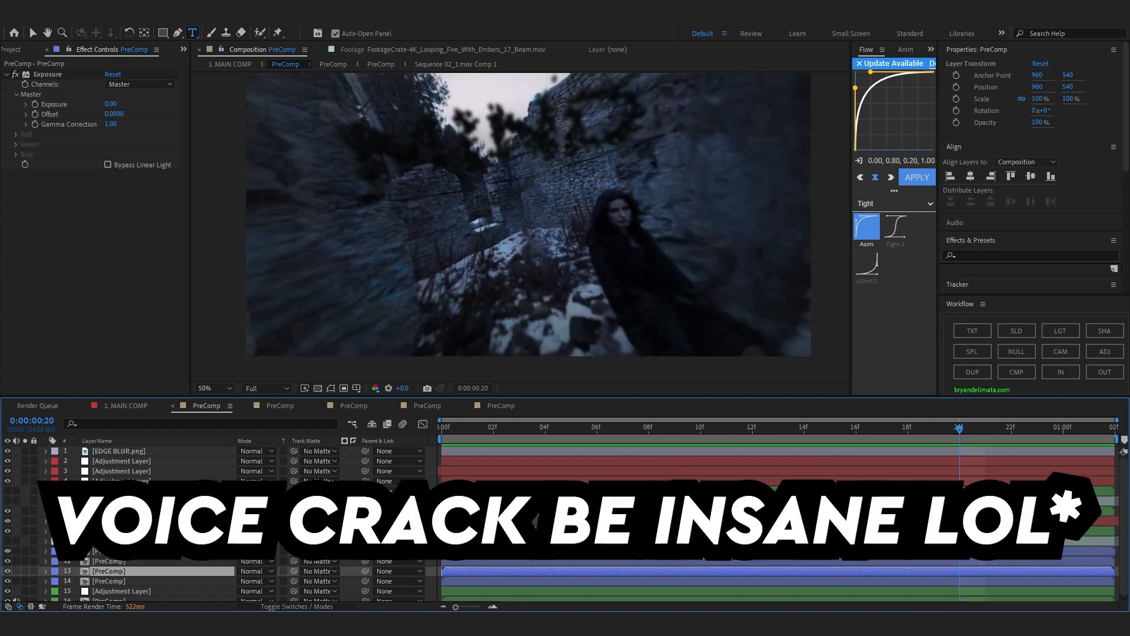
pyautogui.click(96, 461)
pyautogui.click(96, 451)
pyautogui.click(8, 451)
pyautogui.click(10, 452)
pyautogui.moveTo(375, 190); pyautogui.dragTo(308, 177)
# Select the CC Vignette adjustment layer on layer 2 and toggle its visibility to compare the darkened edges.
pyautogui.click(99, 461)
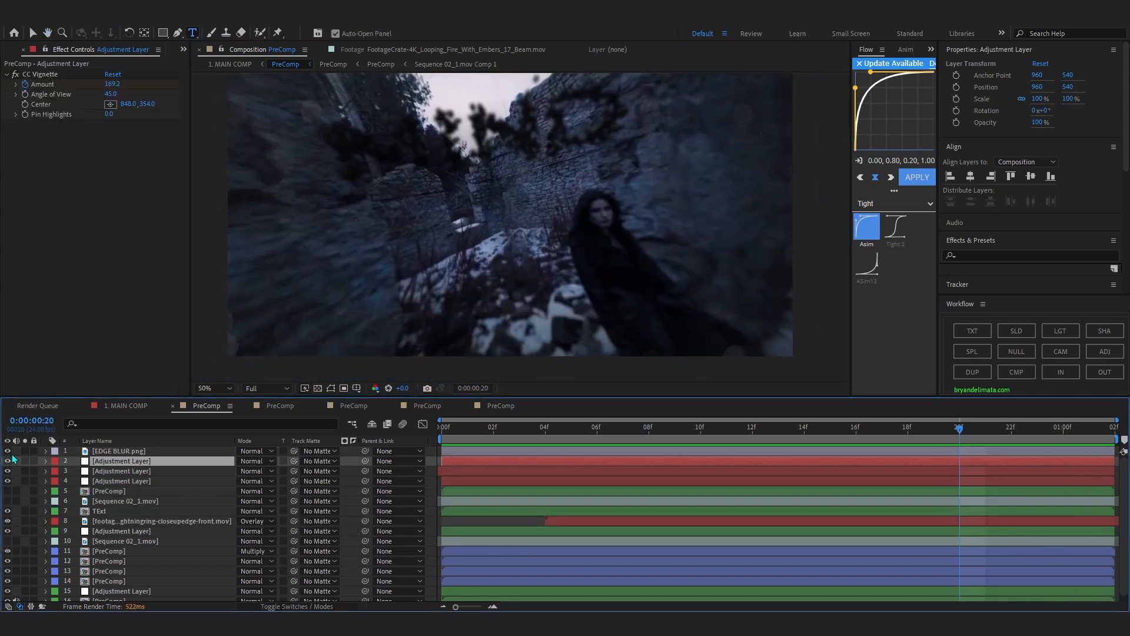
pyautogui.click(12, 462)
pyautogui.click(8, 462)
pyautogui.click(8, 461)
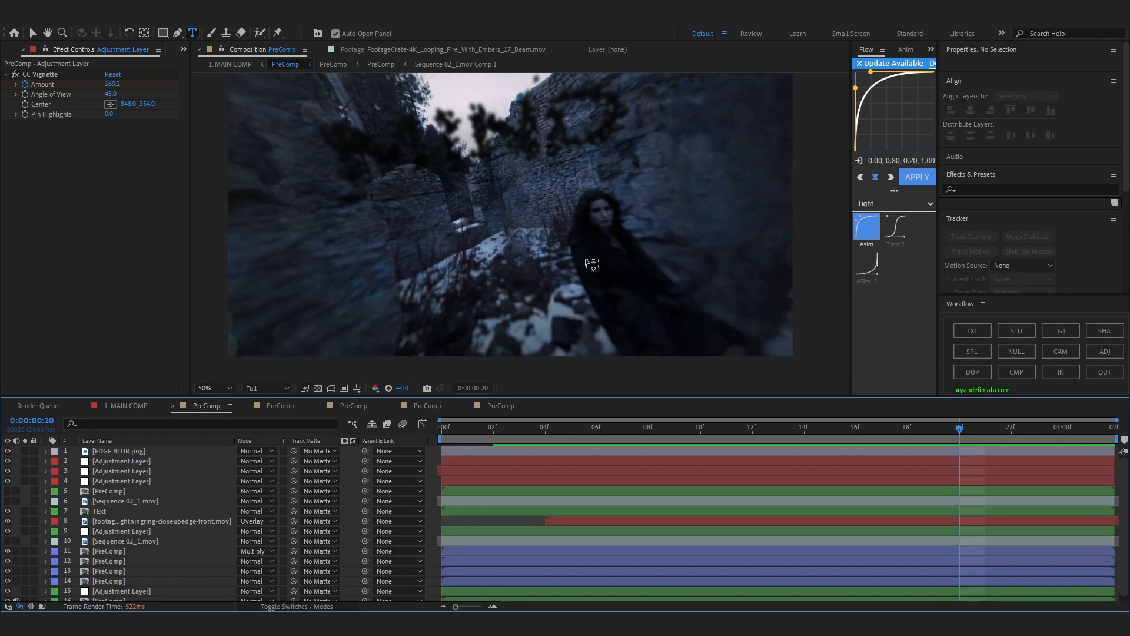
# Inspect the S_BlurMoCurves adjustment layer on layer 3 and toggle its visibility at the first frame.
pyautogui.click(115, 472)
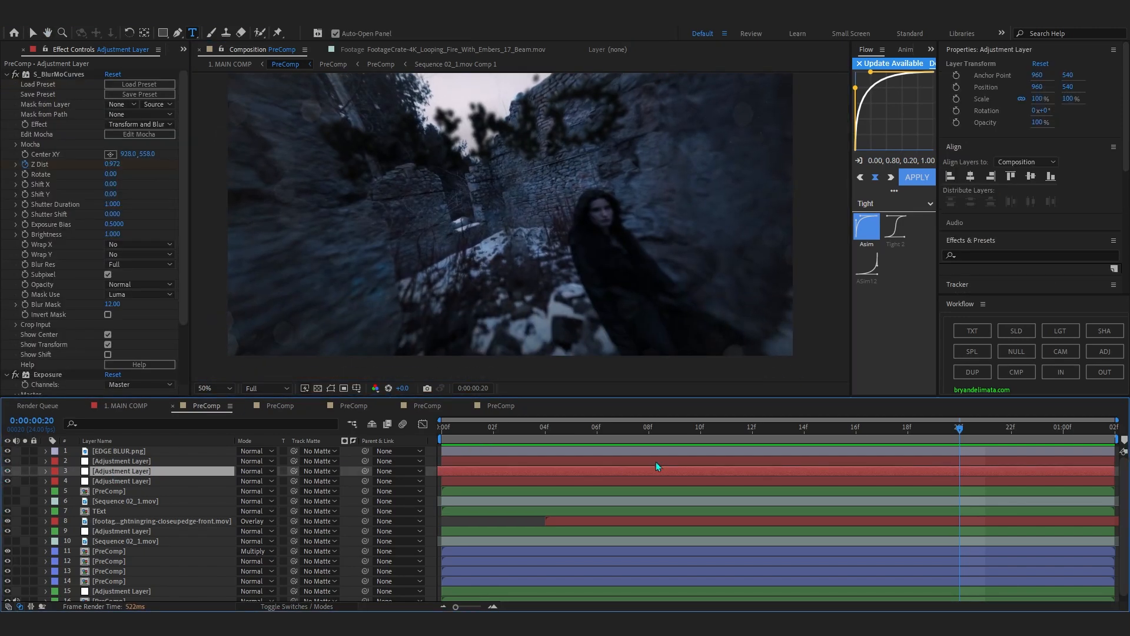
pyautogui.moveTo(449, 433); pyautogui.dragTo(404, 430)
pyautogui.click(6, 472)
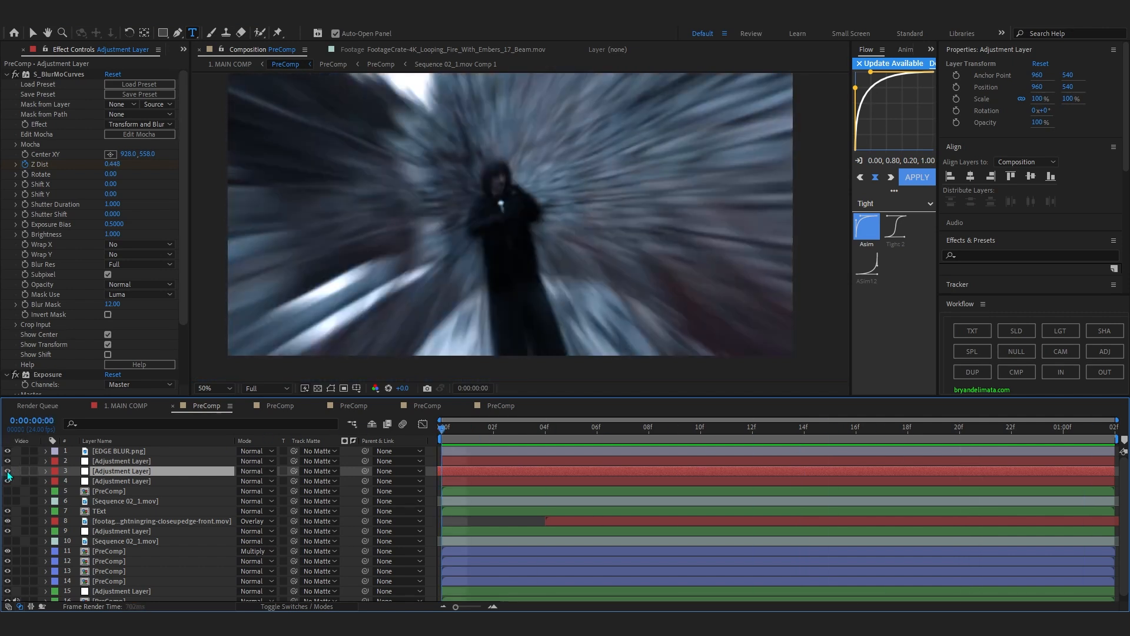
pyautogui.click(7, 472)
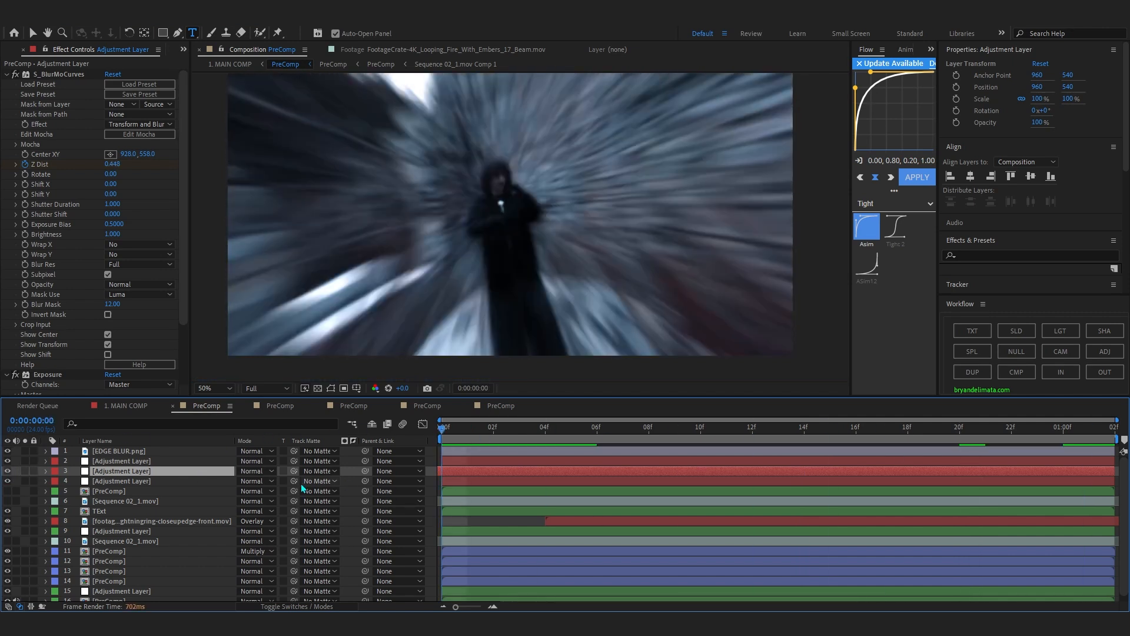
# Show the Optics Compensation settings of the layer 4 adjustment layer and preview its animated Field Of View.
pyautogui.click(142, 481)
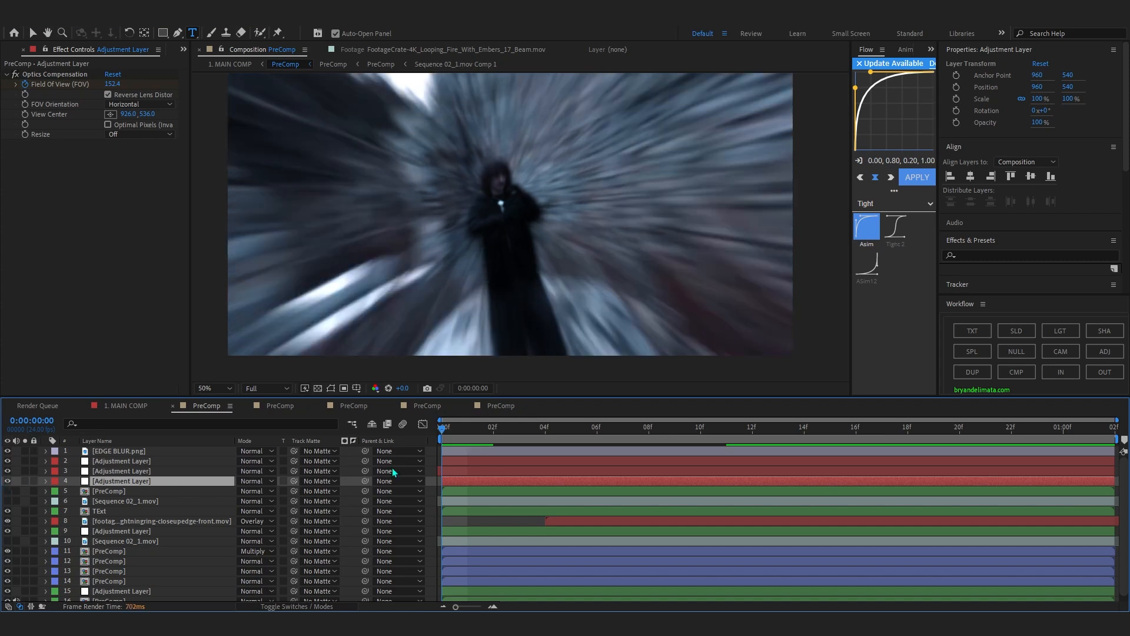
pyautogui.moveTo(468, 436); pyautogui.dragTo(699, 458)
pyautogui.press('space')
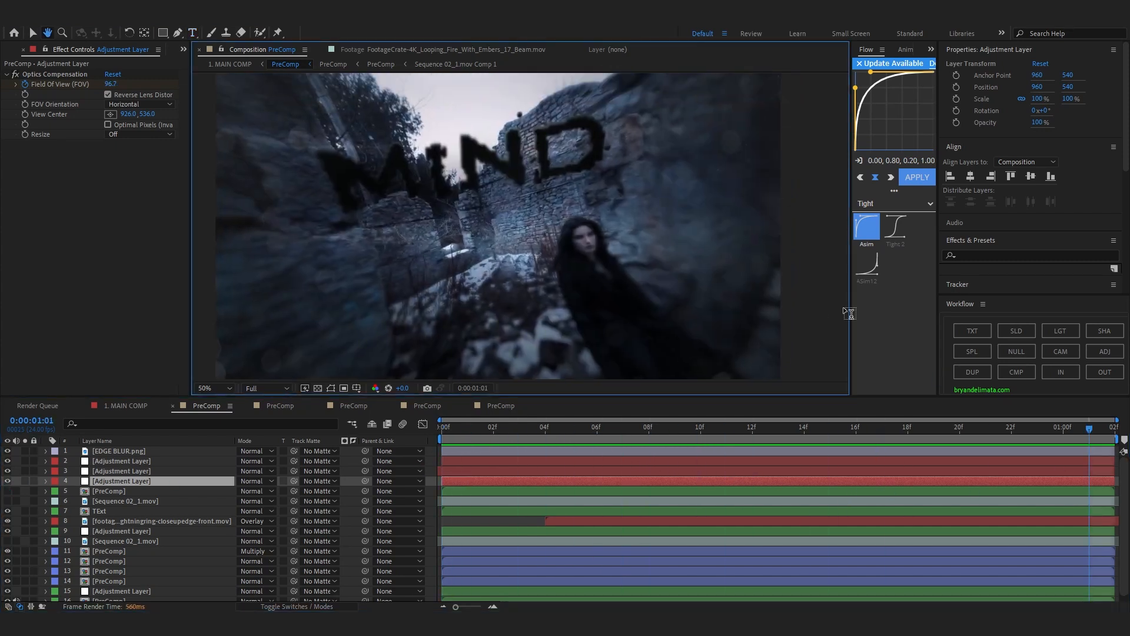
# Inspect the TExt layer and the lightning ring footage on layer 8, and preview the lightning around 0:00:00:22.
pyautogui.scroll(-1, 83, 502)
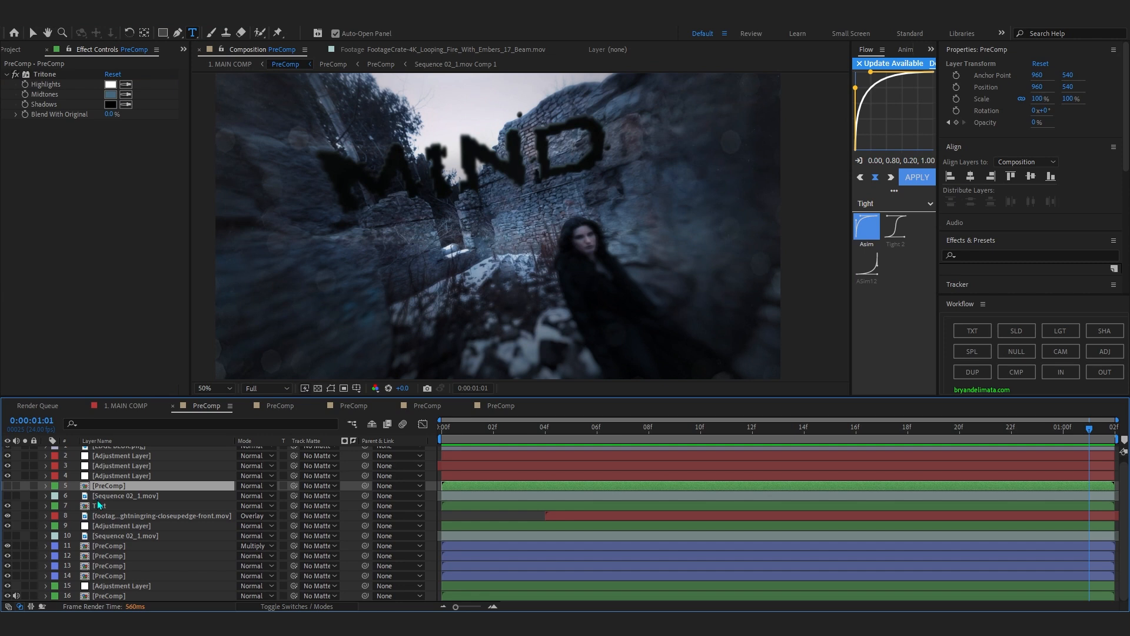
pyautogui.click(97, 505)
pyautogui.click(126, 516)
pyautogui.moveTo(526, 430); pyautogui.dragTo(1008, 500)
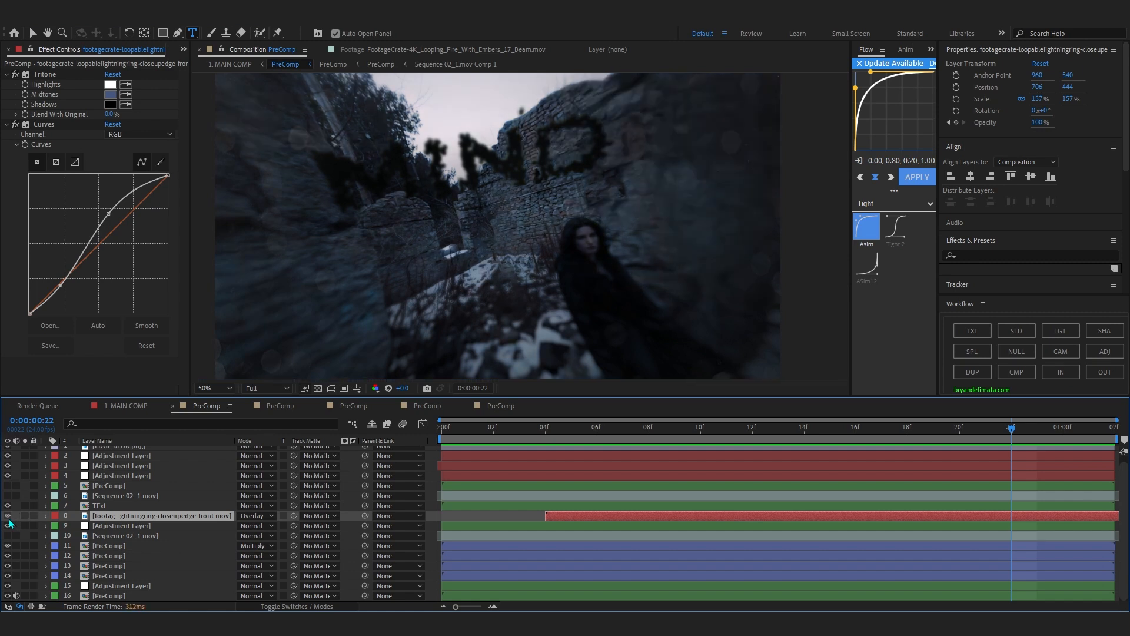
pyautogui.press('space')
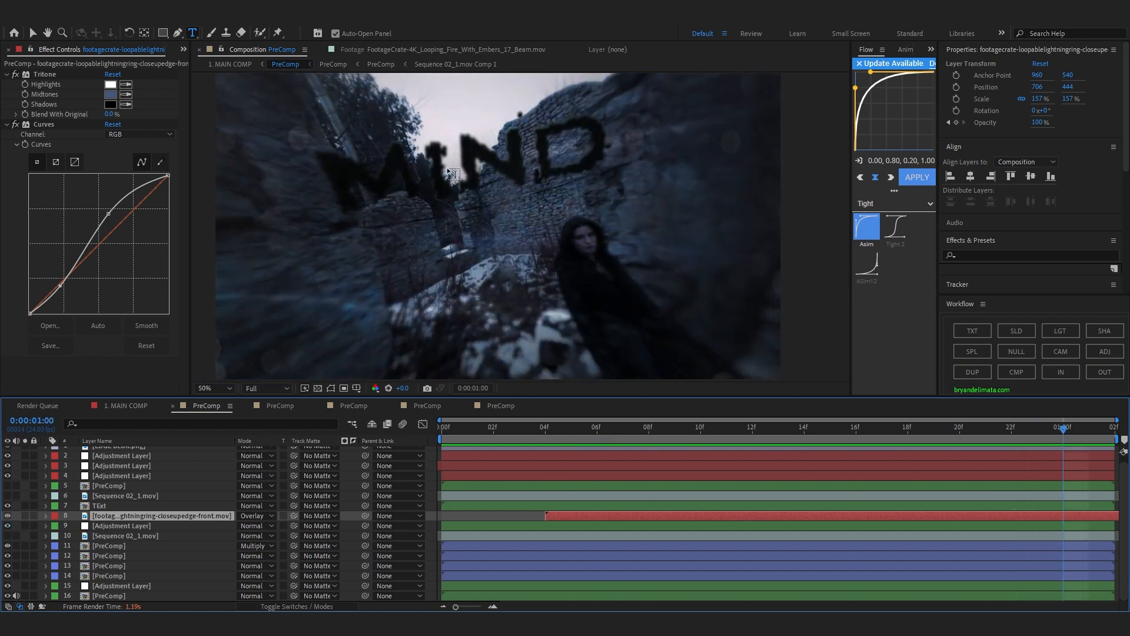
# Select the Camera Lens Blur adjustment layer on layer 9, toggle its visibility, and scrub through its blur animation.
pyautogui.click(136, 526)
pyautogui.click(7, 526)
pyautogui.click(7, 526)
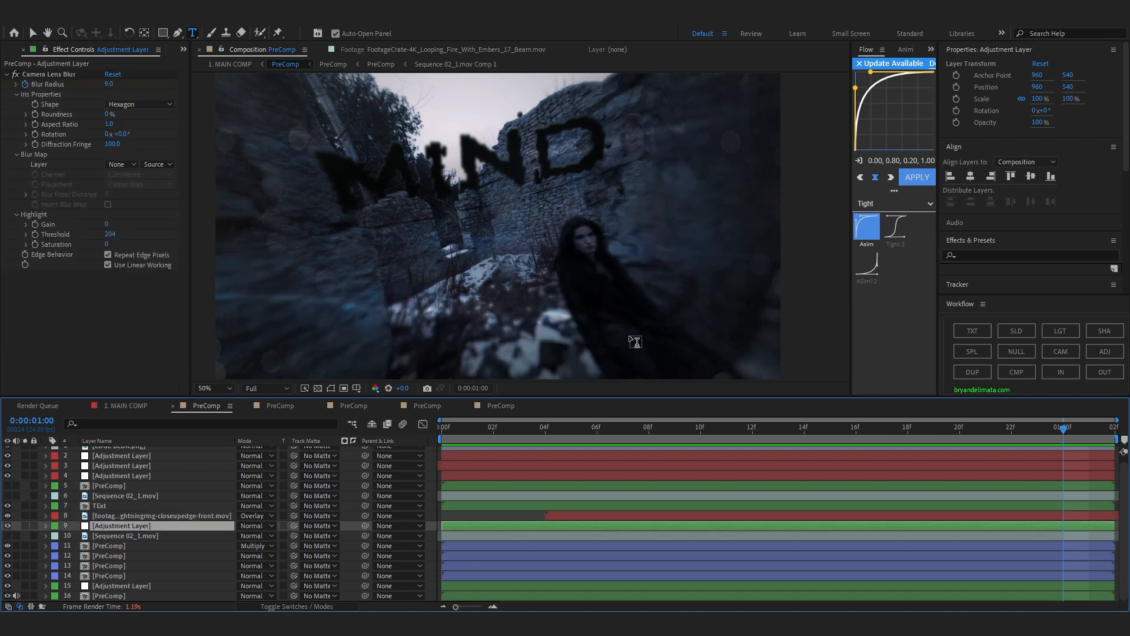
pyautogui.moveTo(1062, 429); pyautogui.dragTo(389, 431)
pyautogui.press('End')
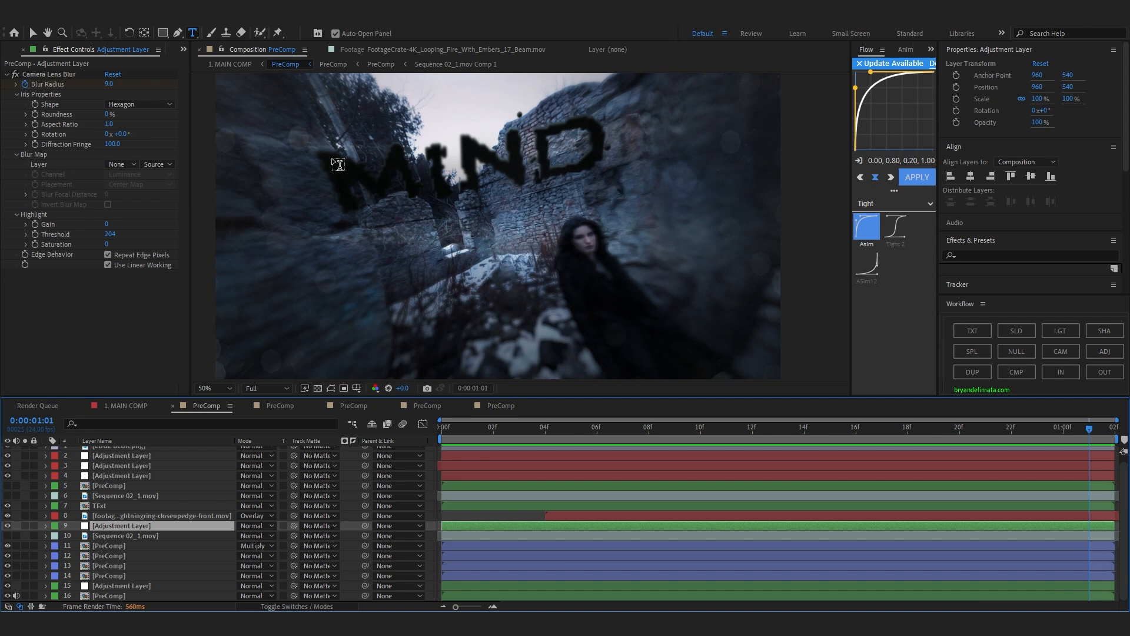
# Show the S_Distort settings of the layer 16 PreComp and toggle layers 16 and 15 off and on.
pyautogui.click(5, 597)
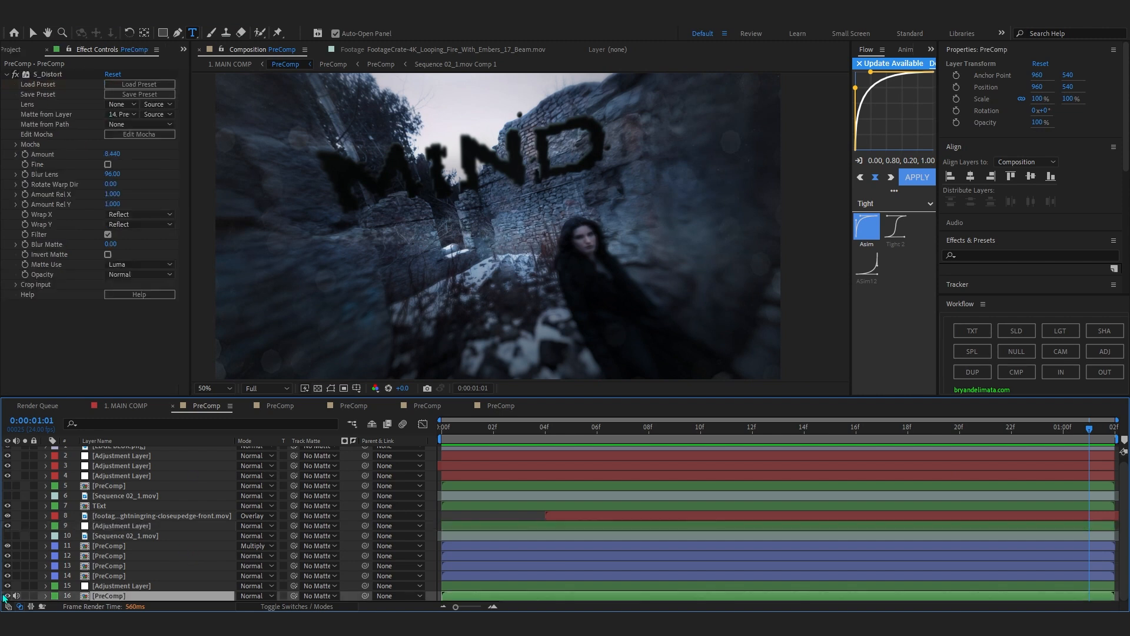
pyautogui.click(7, 596)
pyautogui.click(7, 596)
pyautogui.click(7, 596)
pyautogui.click(7, 596)
pyautogui.click(9, 586)
pyautogui.click(8, 586)
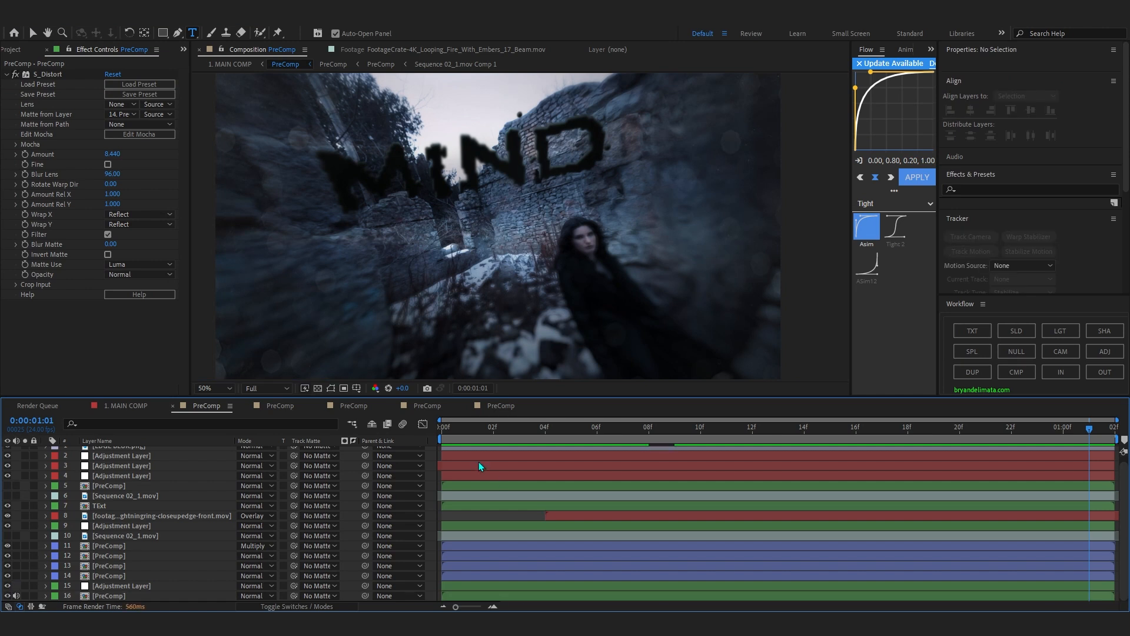
# Play the fully composited MIND shot from the first frame and stop the preview.
pyautogui.click(465, 431)
pyautogui.press('space')
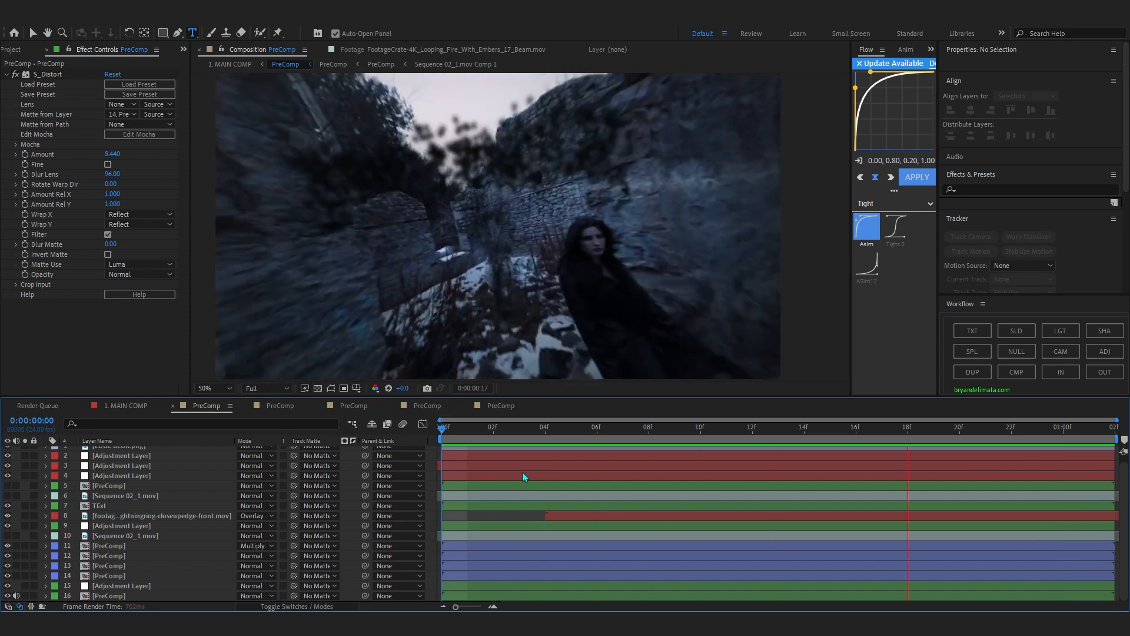
pyautogui.hotkey('ctrl', 't')
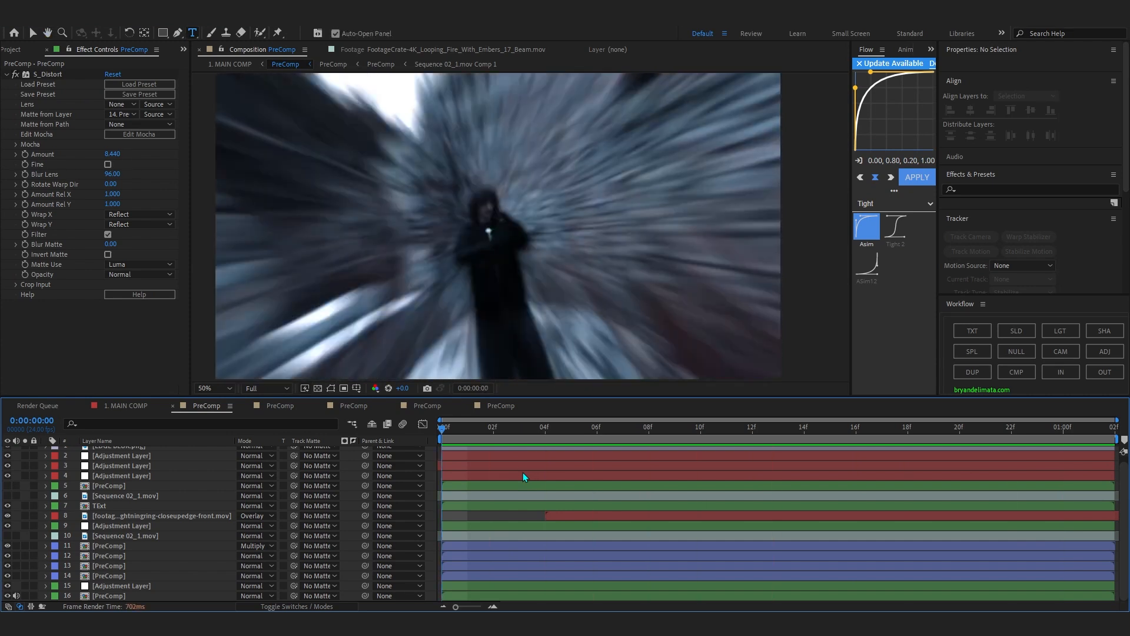
# Scrub the MIND shot to 0:00:00:20 and return to 1. MAIN COMP to find the next section.
pyautogui.moveTo(484, 440); pyautogui.dragTo(964, 460)
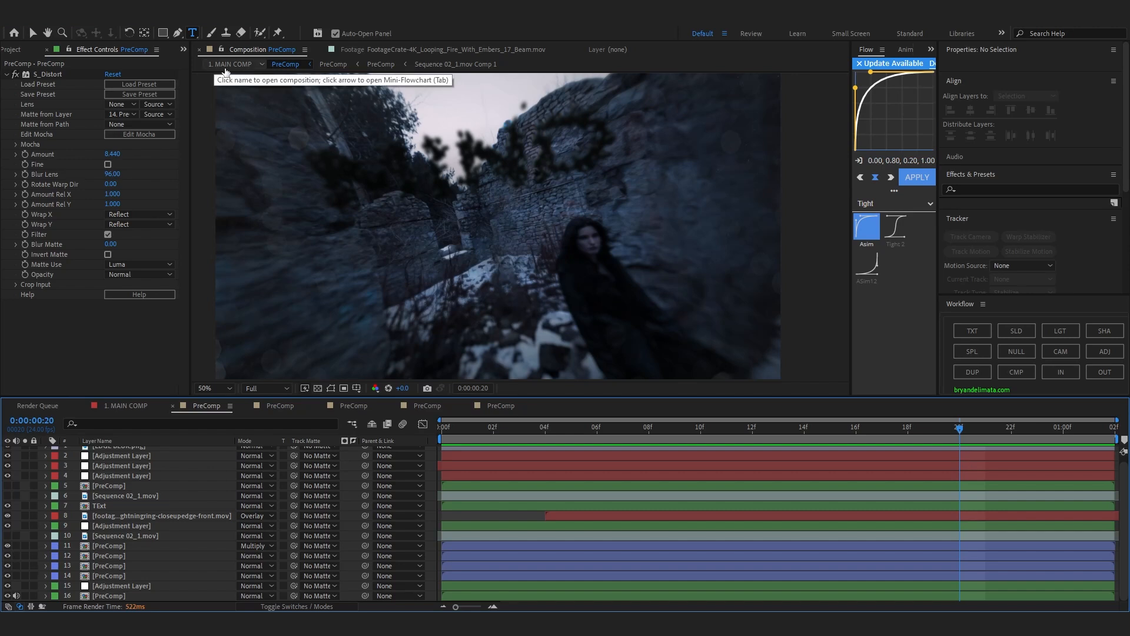
pyautogui.click(226, 71)
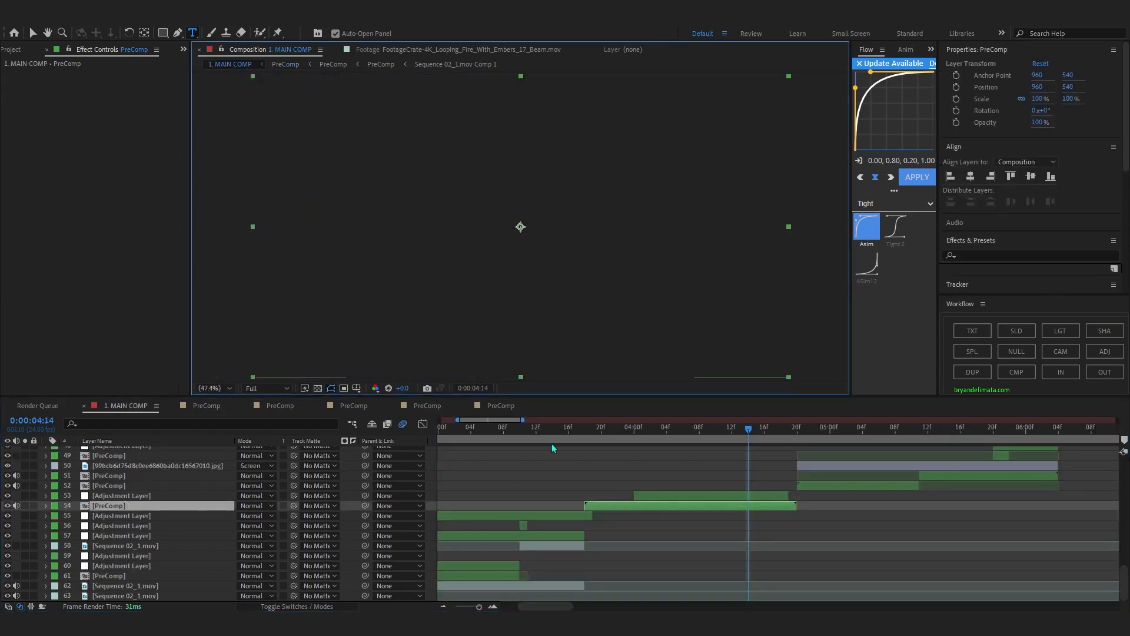
pyautogui.moveTo(719, 439); pyautogui.dragTo(684, 439)
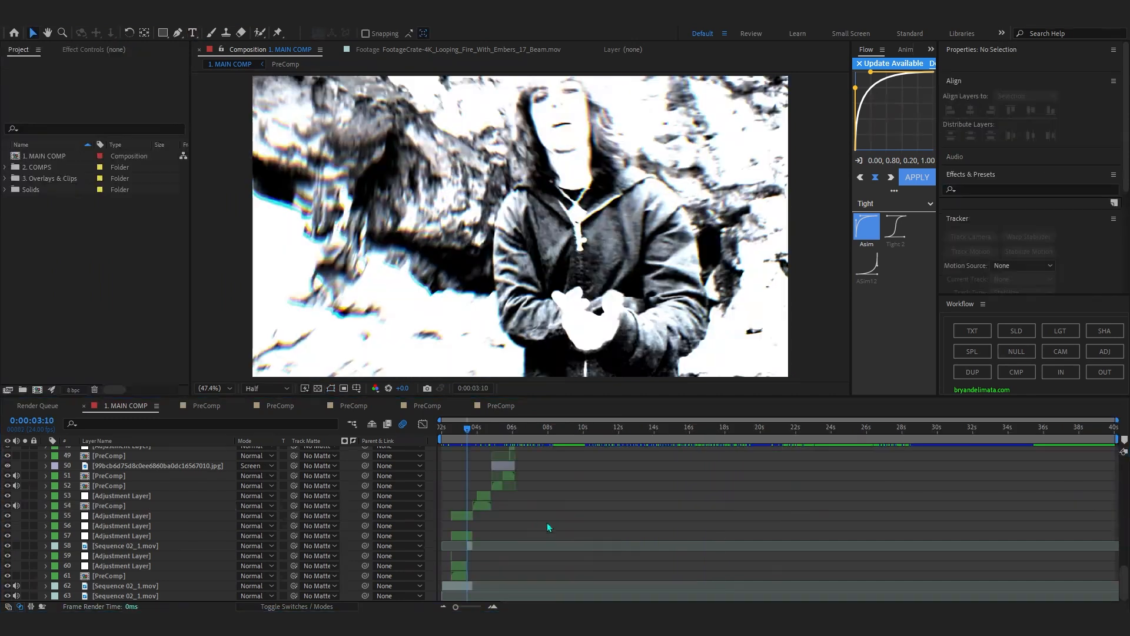
# Preview the purple ember shot in 1. MAIN COMP and stop on 0:00:05:08.
pyautogui.moveTo(585, 428); pyautogui.dragTo(601, 447)
pyautogui.scroll(5, 666, 464)
pyautogui.scroll(-5, 654, 483)
pyautogui.scroll(3, 704, 466)
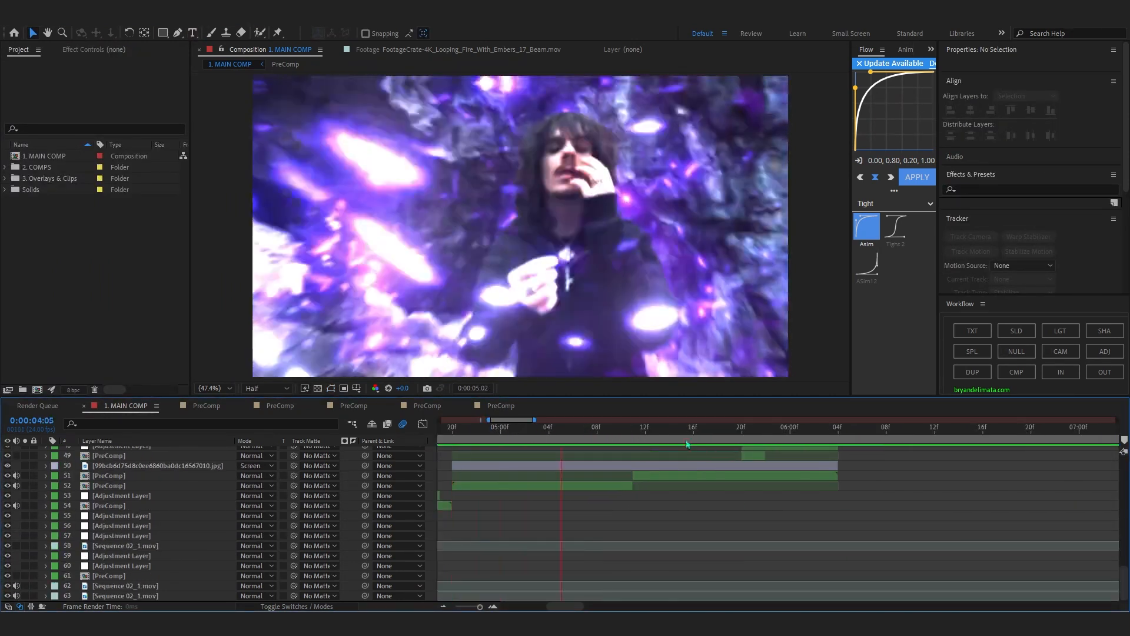
pyautogui.scroll(-2, 698, 464)
pyautogui.press('space')
pyautogui.scroll(3, 696, 441)
pyautogui.moveTo(695, 436); pyautogui.dragTo(709, 544)
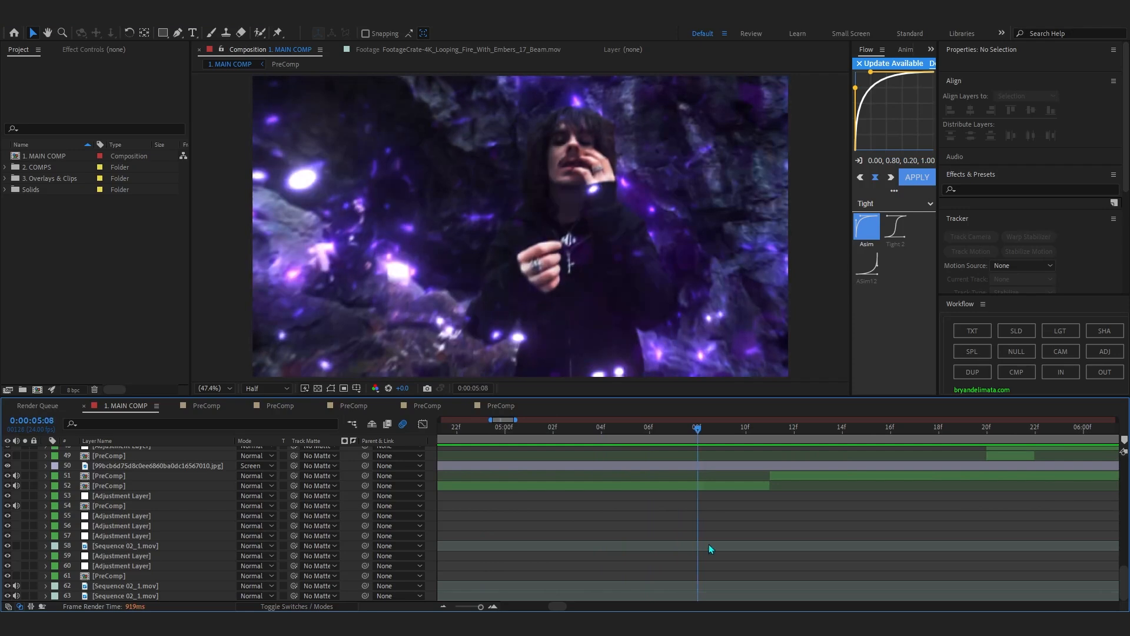
# Open the layer 52 PreComp and play the purple ember shot from its first frame.
pyautogui.doubleClick(733, 485)
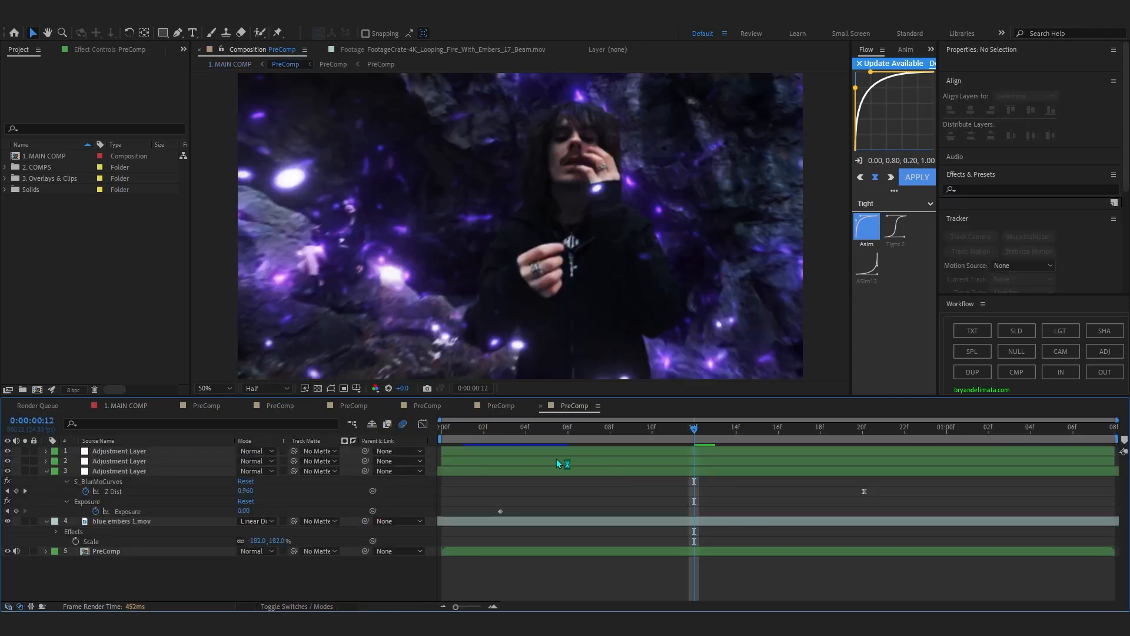
pyautogui.moveTo(464, 441); pyautogui.dragTo(369, 388)
pyautogui.press('space')
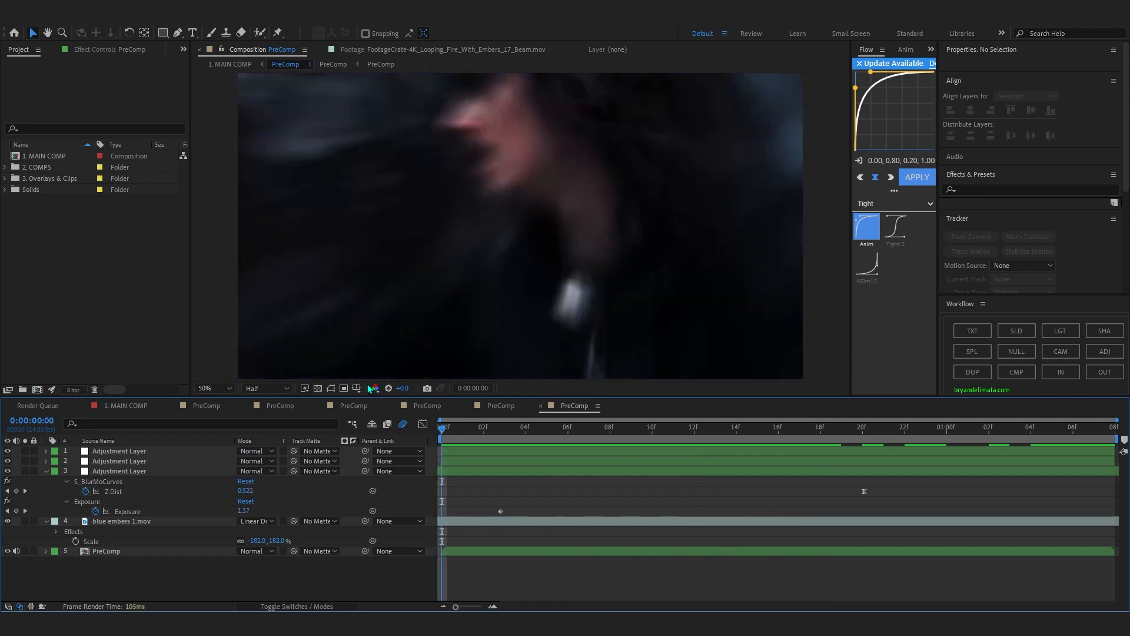
pyautogui.press('space')
pyautogui.moveTo(825, 435); pyautogui.dragTo(194, 362)
pyautogui.press('space')
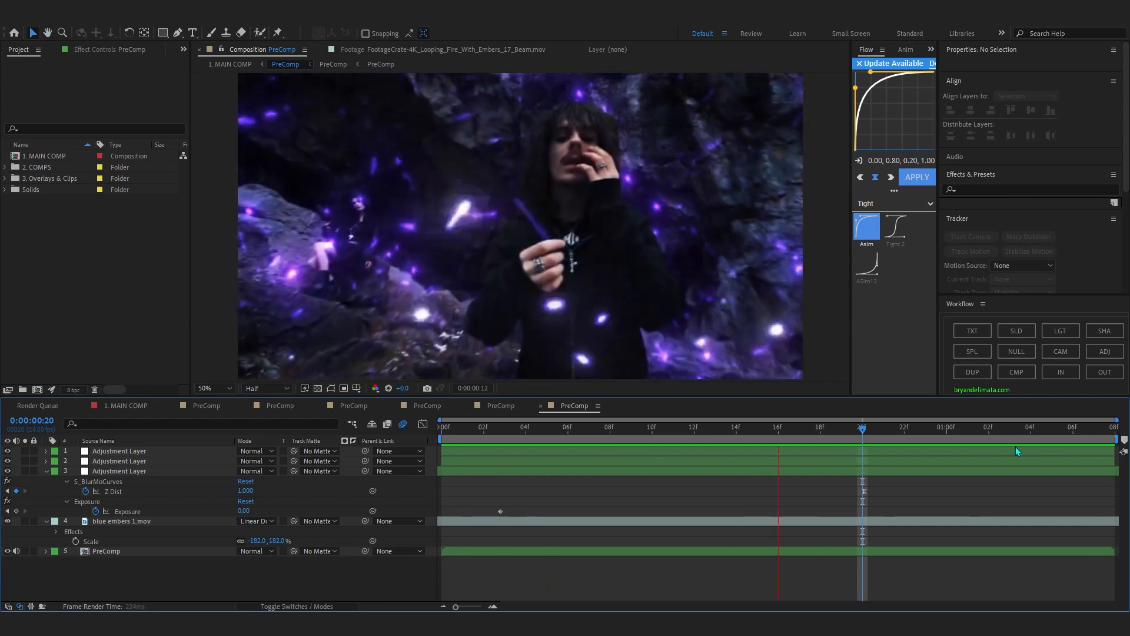
# Open the nested PreComp on layer 5 and scrub it to 0:00:03:16.
pyautogui.doubleClick(536, 552)
pyautogui.moveTo(491, 436); pyautogui.dragTo(856, 536)
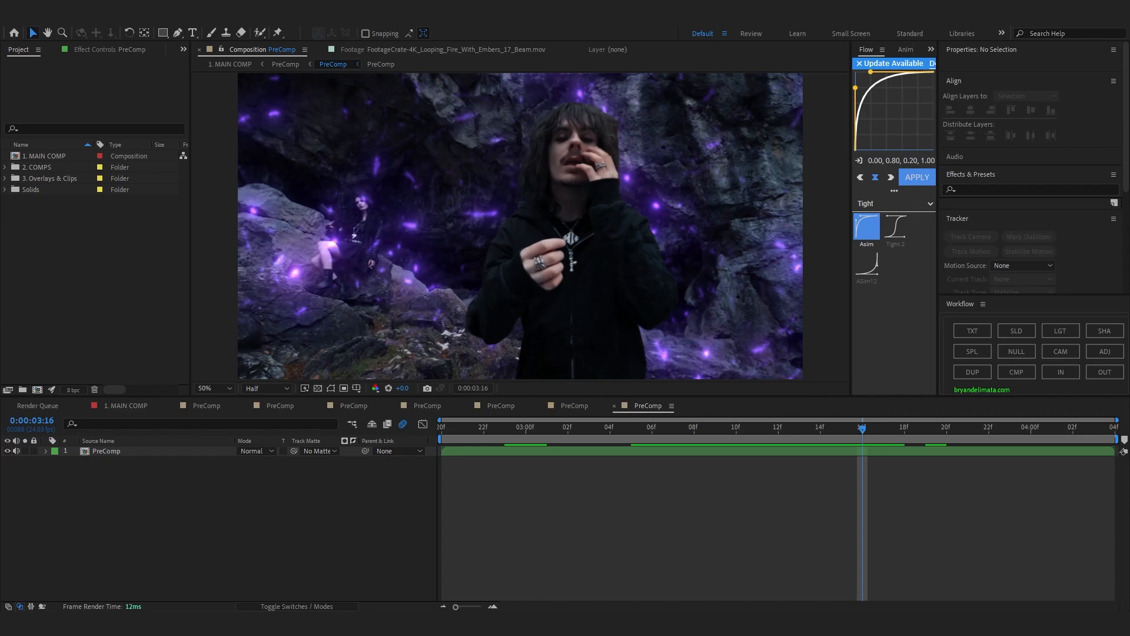
# Switch to the YouTube channel page in the browser, look through its After Effects tutorial videos, and switch back to After Effects.
pyautogui.hotkey('alt', 'Tab')
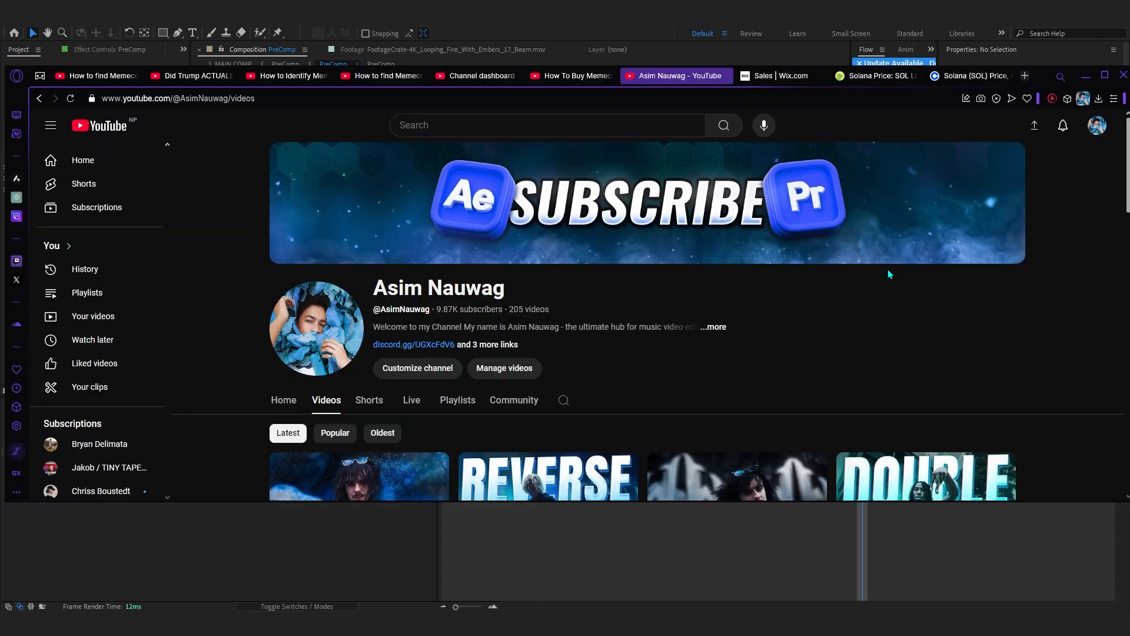
pyautogui.scroll(-10, 889, 273)
pyautogui.scroll(4, 883, 276)
pyautogui.scroll(-3, 848, 281)
pyautogui.scroll(-4, 833, 282)
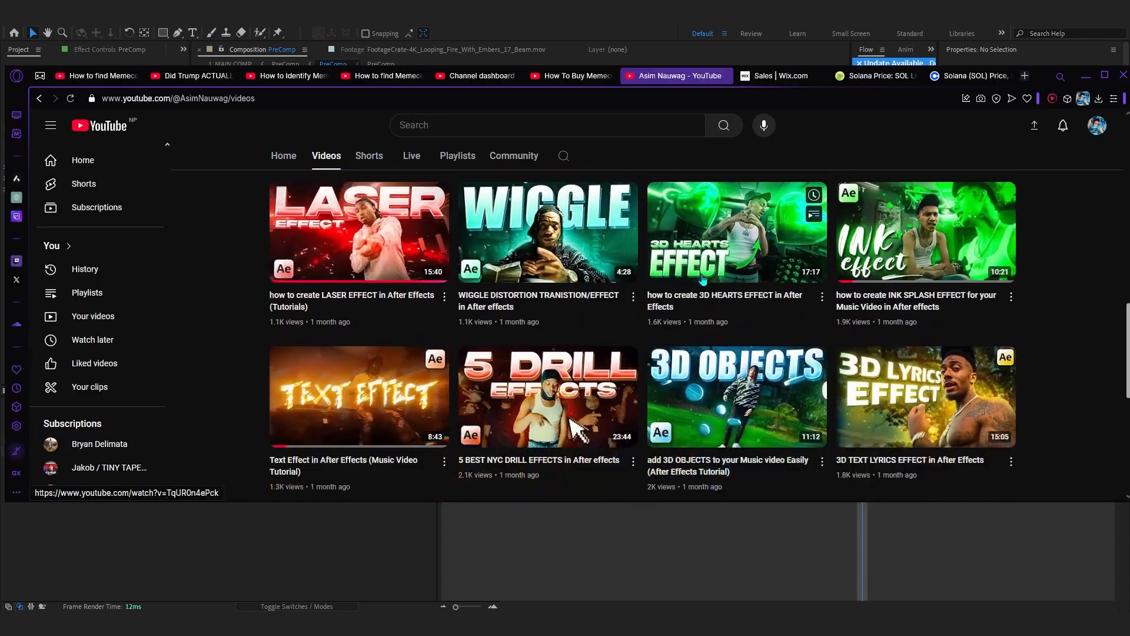
pyautogui.scroll(7, 677, 288)
pyautogui.scroll(3, 676, 289)
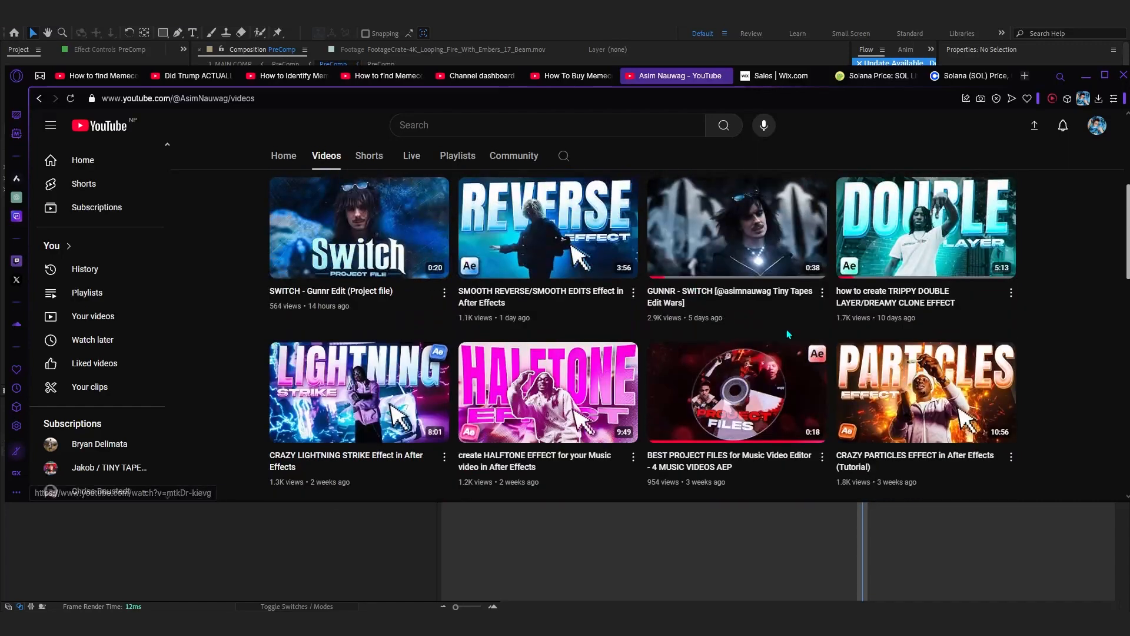
pyautogui.scroll(-3, 883, 307)
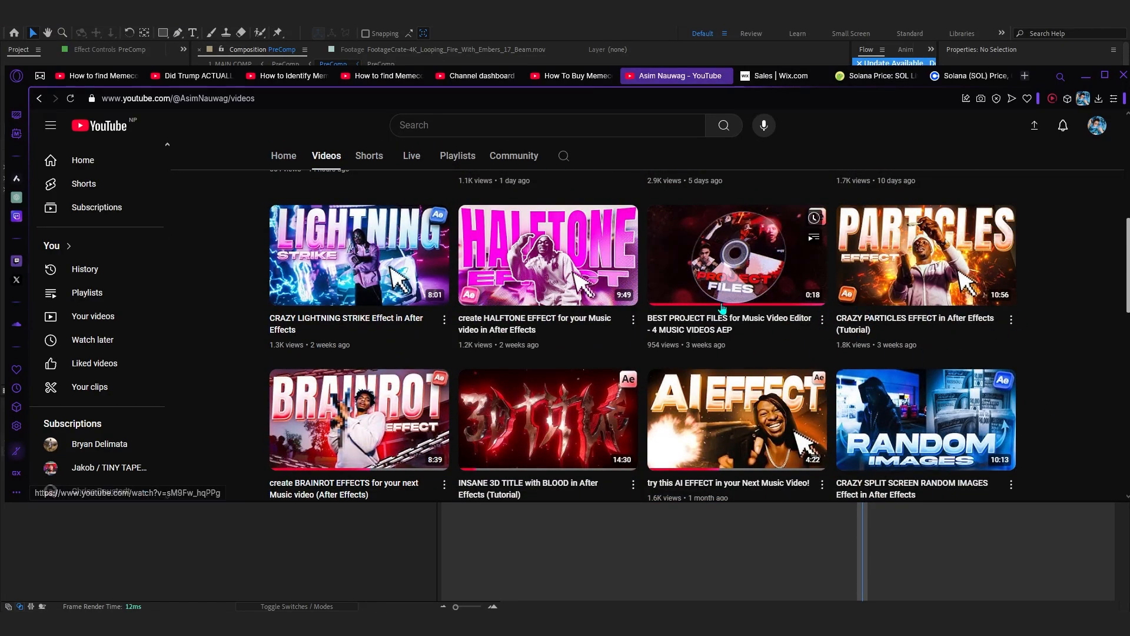
pyautogui.click(595, 507)
# Play the nested ember footage and return to its parent PreComp with the adjustment layers.
pyautogui.moveTo(505, 429); pyautogui.dragTo(493, 441)
pyautogui.press('space')
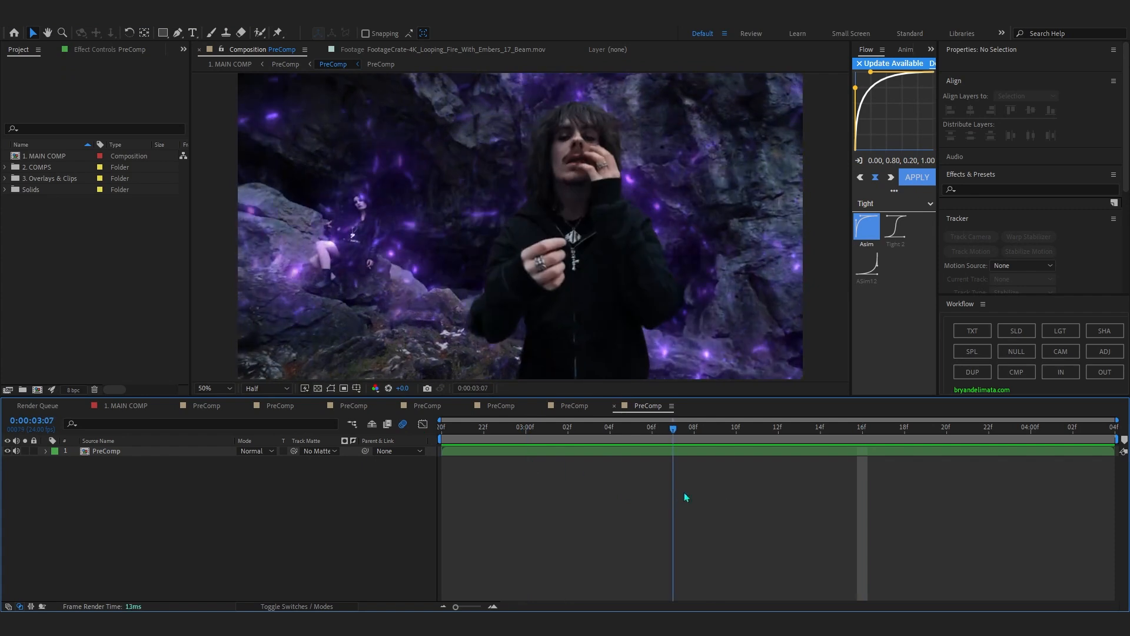
pyautogui.click(294, 66)
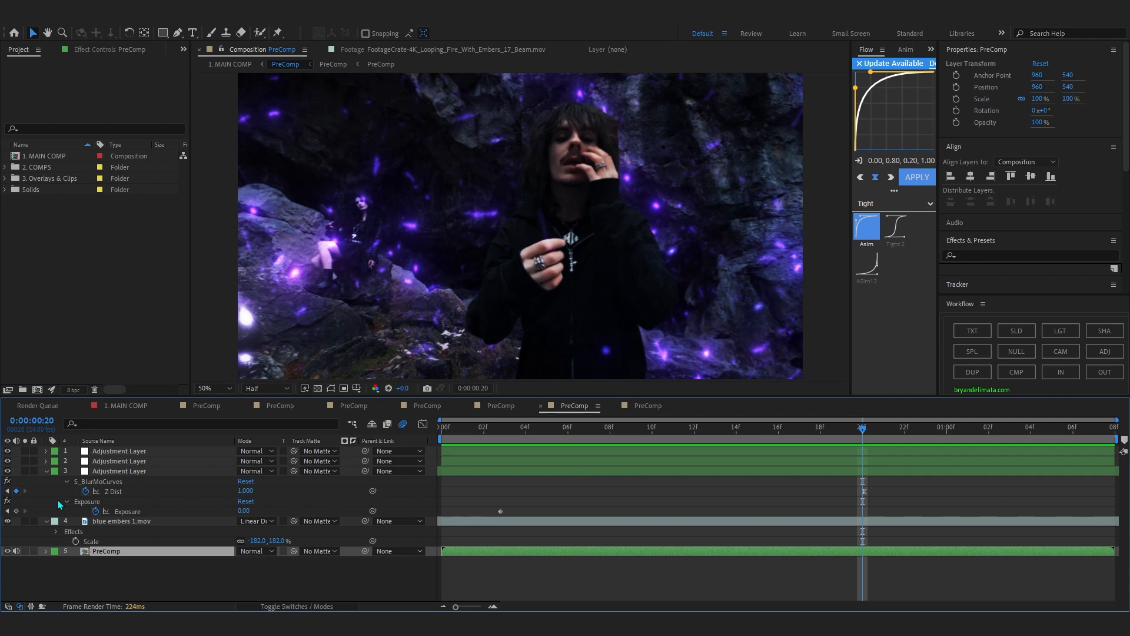
# Return to 1. MAIN COMP, play from 0:00:05:16, and scrub back to 0:00:05:11.
pyautogui.click(231, 64)
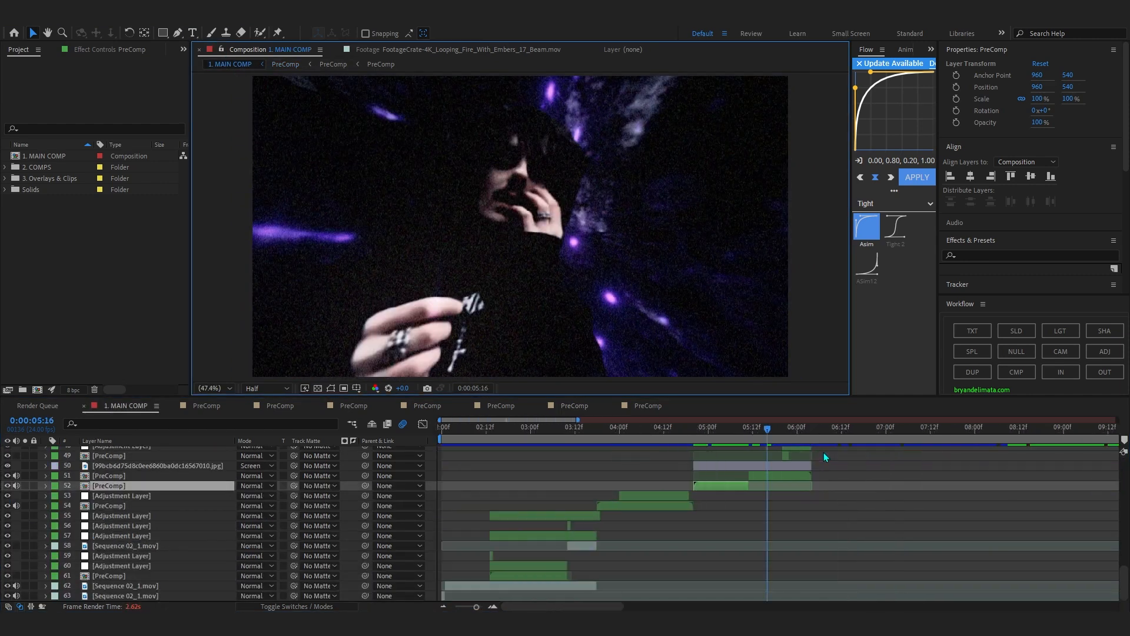
pyautogui.press('space')
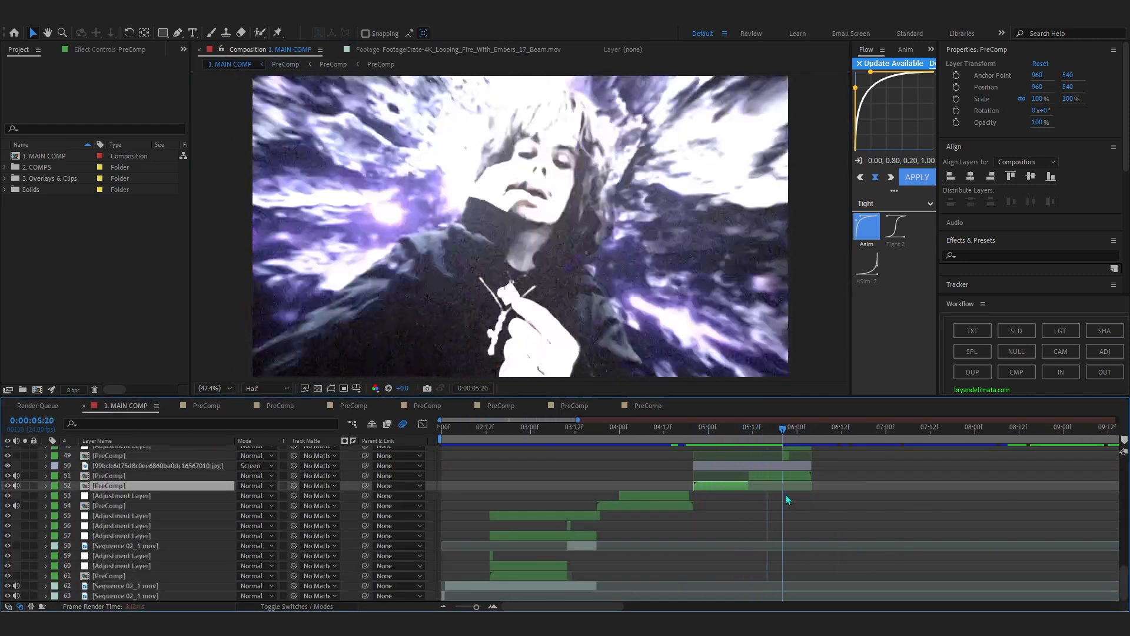
pyautogui.moveTo(767, 511); pyautogui.dragTo(748, 511)
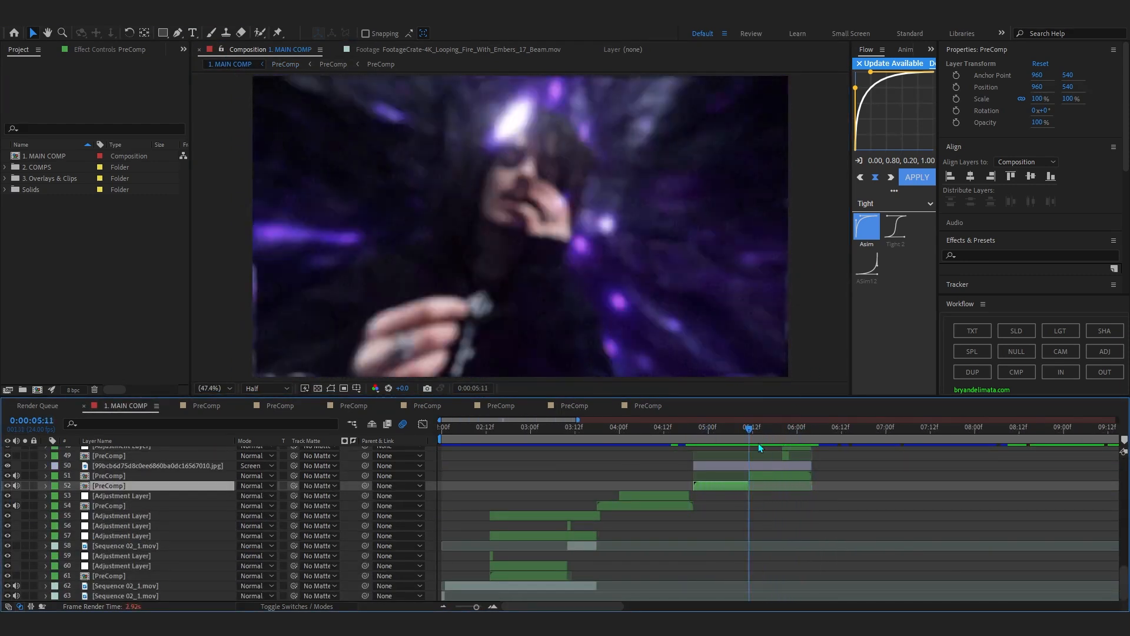
# Show the effects of adjustment layer 44, hide the layer, and scrub the shot without it to 0:00:05:19.
pyautogui.scroll(5, 763, 459)
pyautogui.click(751, 547)
pyautogui.click(95, 50)
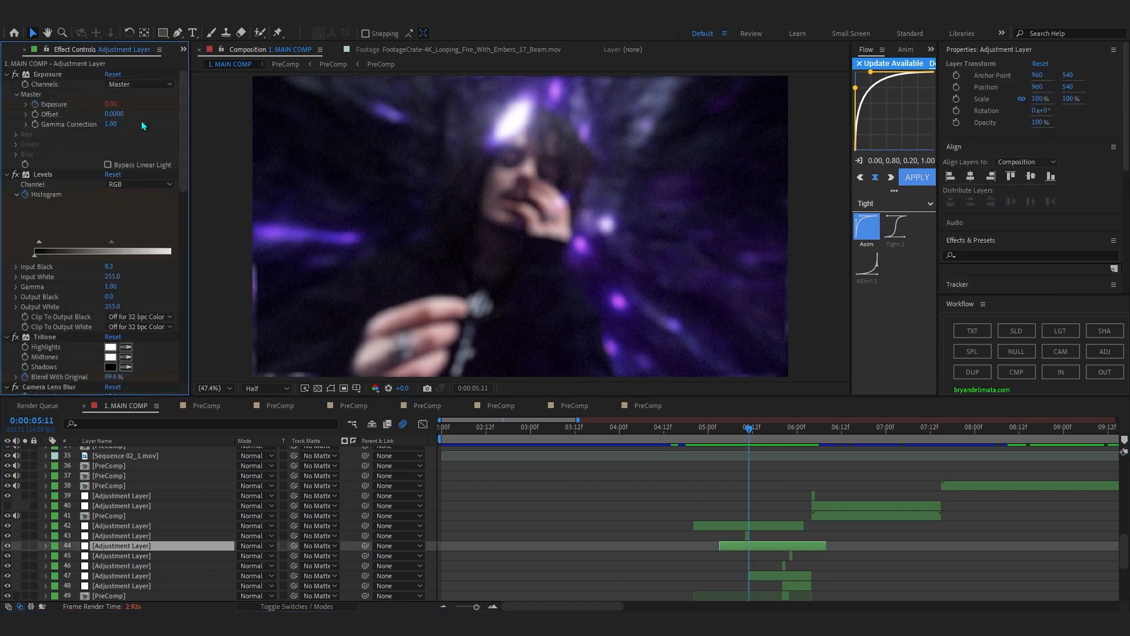
pyautogui.scroll(3, 831, 557)
pyautogui.click(7, 547)
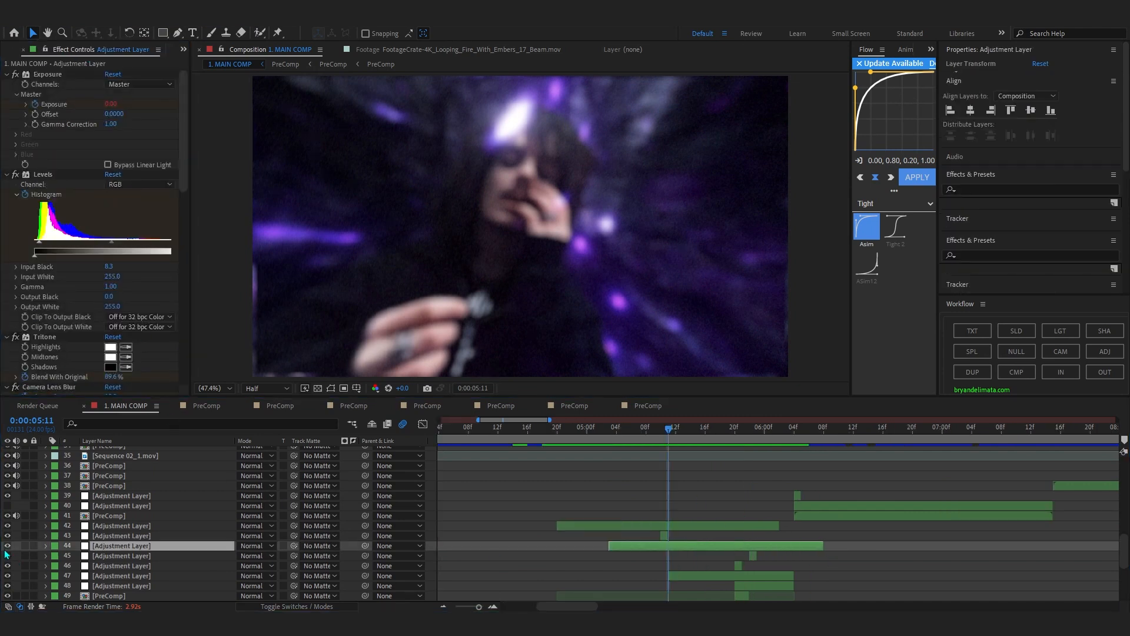
pyautogui.moveTo(689, 442); pyautogui.dragTo(729, 452)
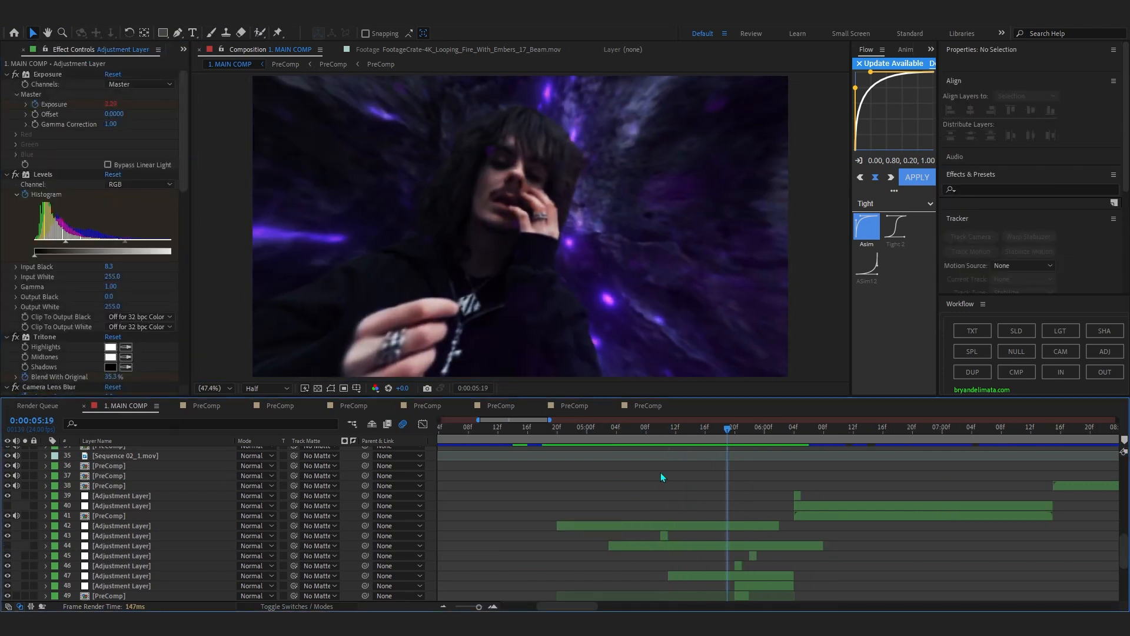
# Undo hiding adjustment layer 44 and shift the layer about eight frames earlier.
pyautogui.hotkey('ctrl', 'z')
pyautogui.moveTo(550, 421); pyautogui.dragTo(714, 525)
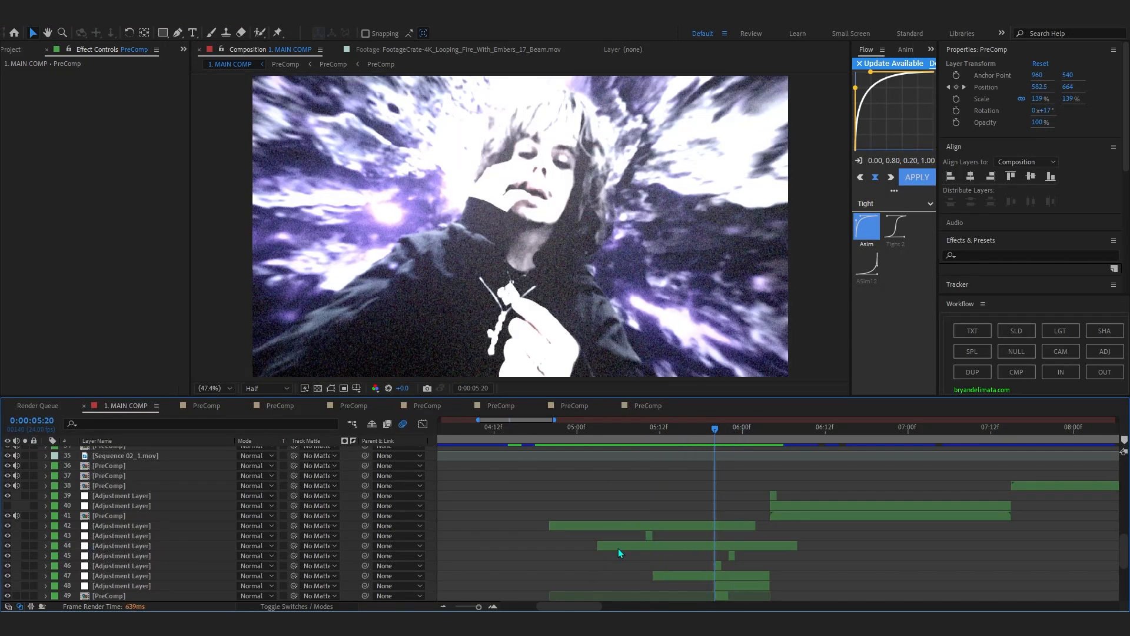
pyautogui.moveTo(620, 552); pyautogui.dragTo(564, 553)
# Reveal the Position keyframes of the layer 51 PreComp and scrub through its movement to 0:00:05:18.
pyautogui.scroll(-5, 671, 450)
pyautogui.moveTo(671, 450)
pyautogui.mouseDown()
pyautogui.moveTo(619, 433)
pyautogui.moveTo(660, 469)
pyautogui.mouseUp()
pyautogui.click(665, 475)
pyautogui.press('s')
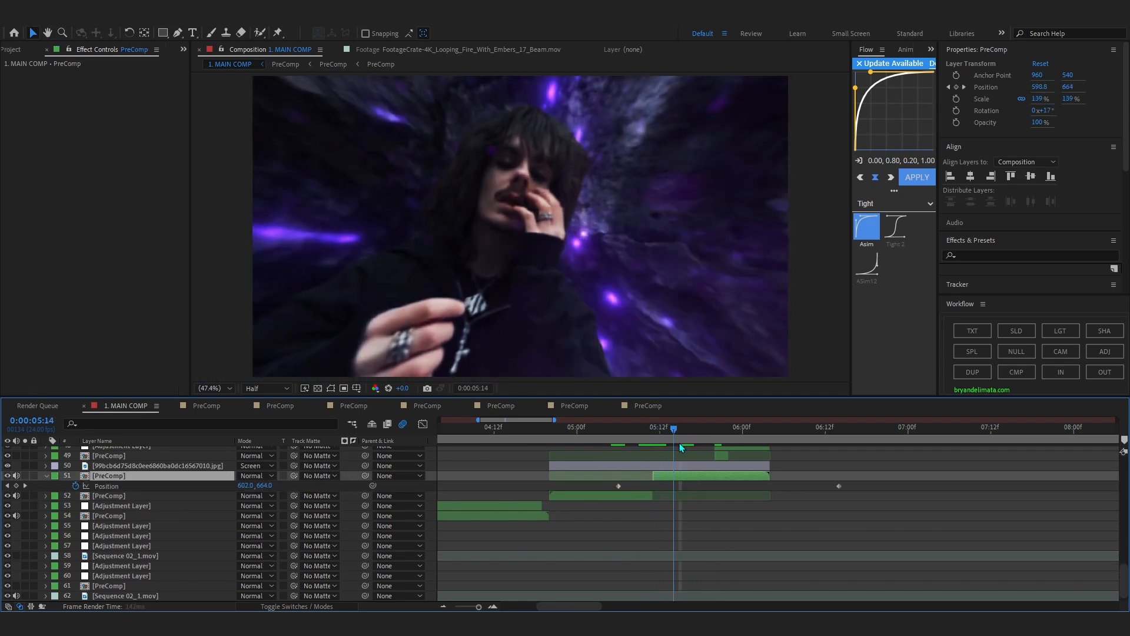
pyautogui.moveTo(680, 442); pyautogui.dragTo(701, 445)
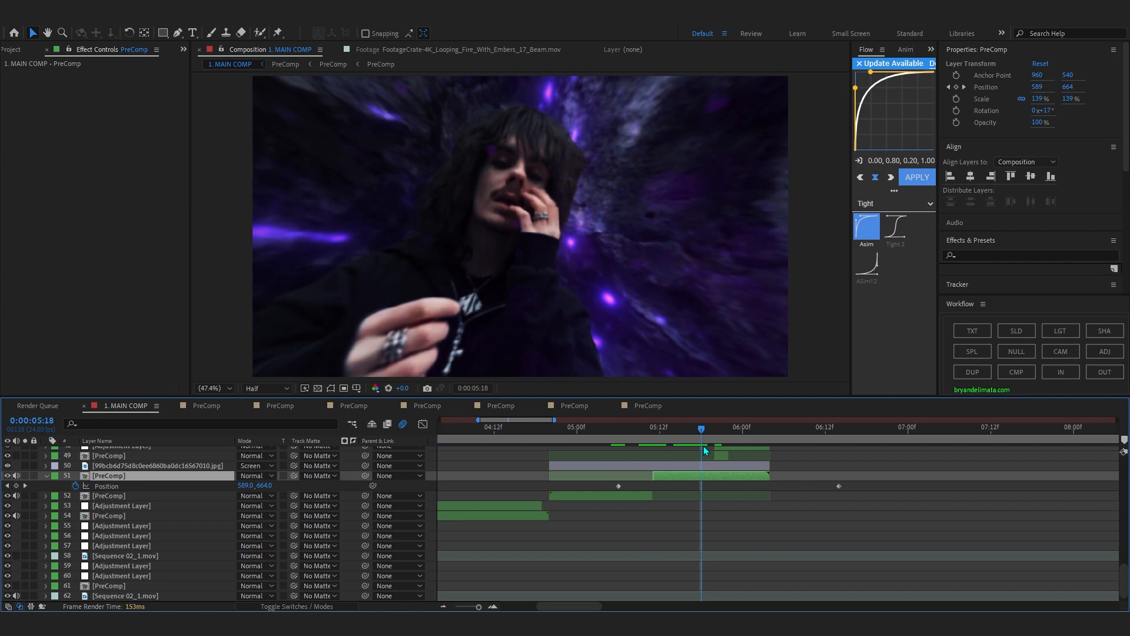
# Show the Curves and Tint effects of the Screen-blended image on layer 50 and scrub to 0:00:05:15.
pyautogui.click(677, 466)
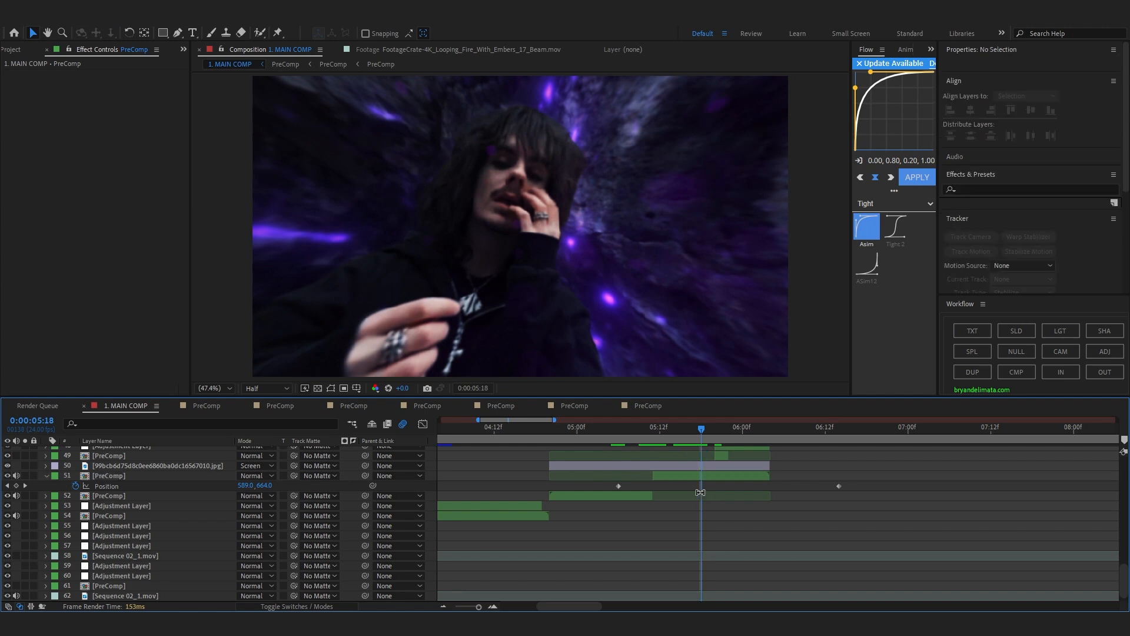
pyautogui.moveTo(646, 428); pyautogui.dragTo(680, 443)
pyautogui.scroll(3, 675, 444)
pyautogui.scroll(-1, 671, 488)
pyautogui.scroll(1, 667, 537)
pyautogui.click(708, 547)
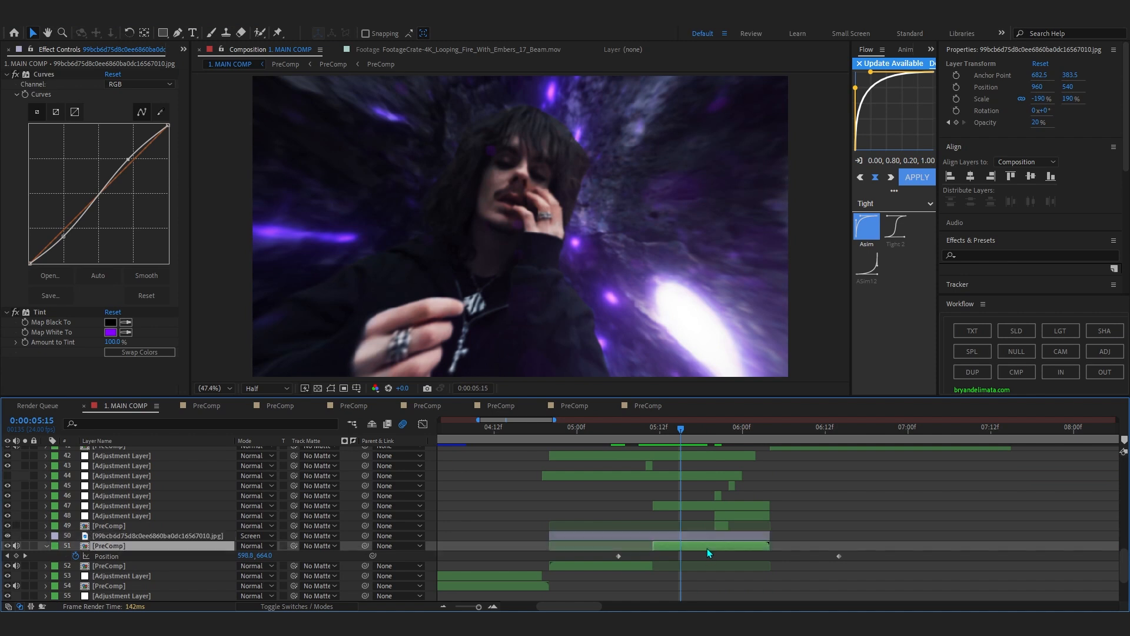
# Show adjustment layer 44's effects at 0:00:05:15 and move ahead to the glowing necklace shot at 0:00:06:09.
pyautogui.click(650, 479)
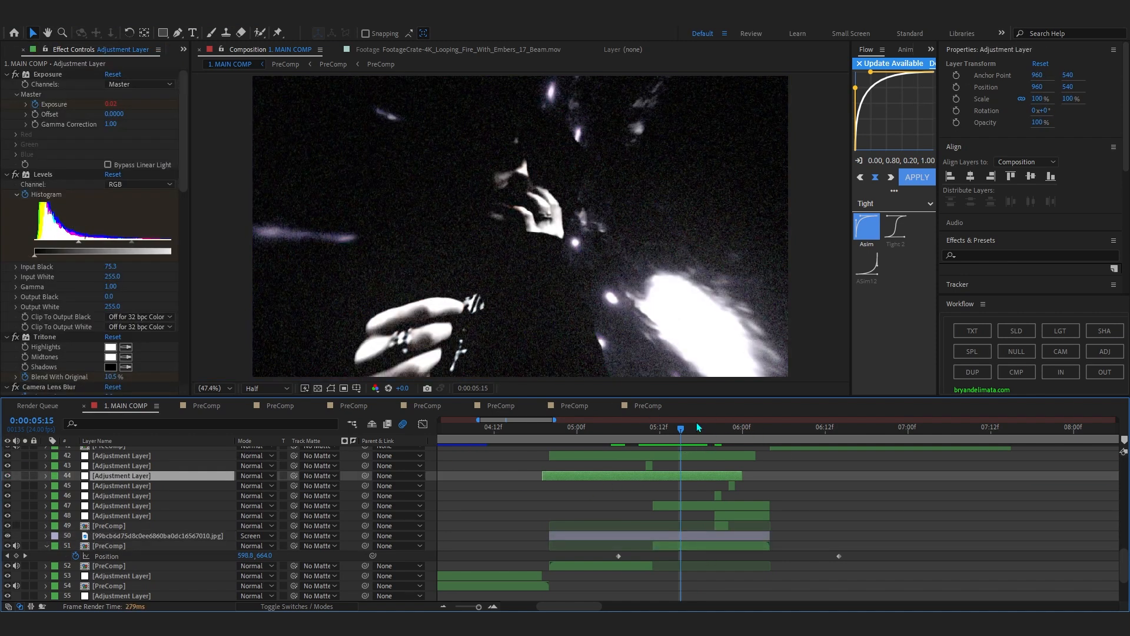
pyautogui.moveTo(729, 446); pyautogui.dragTo(589, 589)
pyautogui.scroll(5, 766, 439)
pyautogui.click(839, 448)
pyautogui.scroll(-2, 648, 436)
pyautogui.hscroll(3, 598, 436)
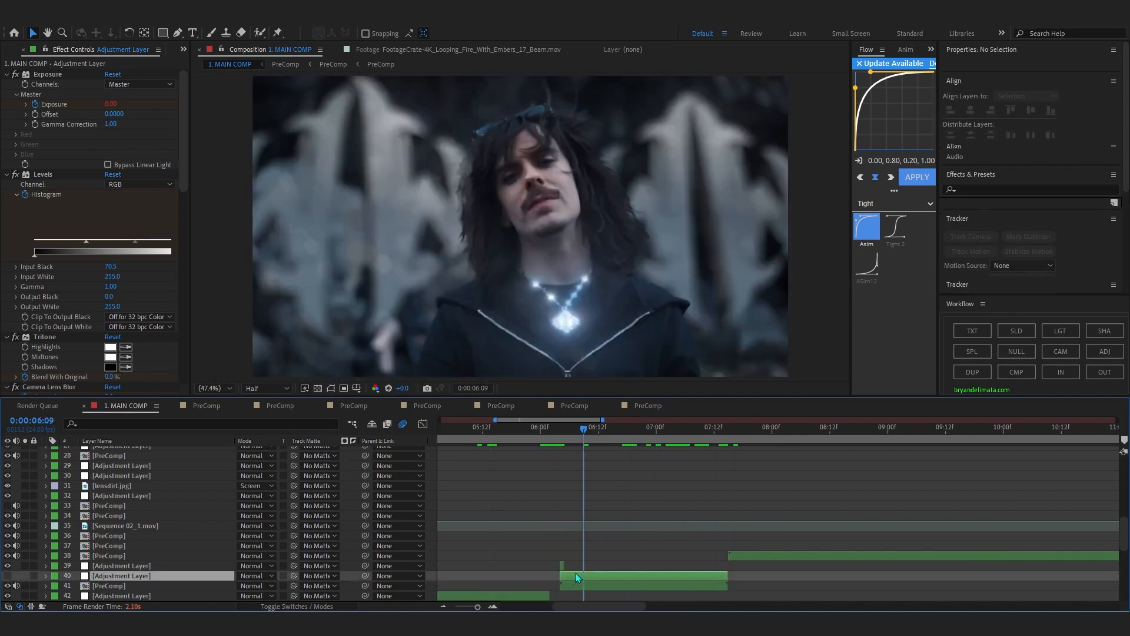
# Show the Hotspots and Directional Blur settings of adjustment layer 40.
pyautogui.click(575, 574)
pyautogui.scroll(-5, 632, 570)
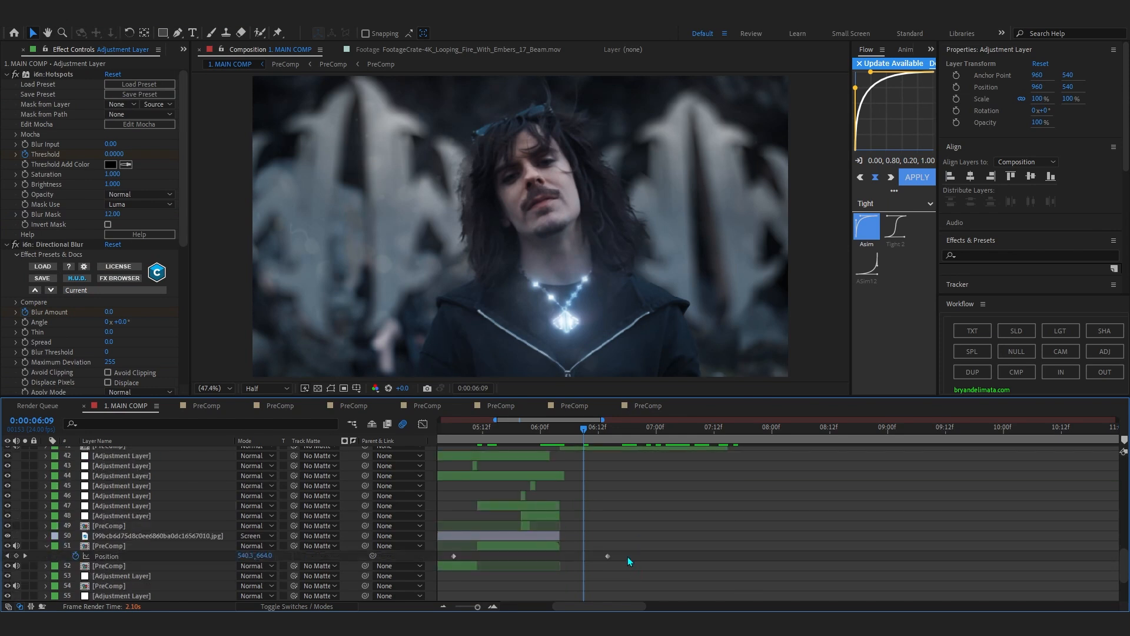
pyautogui.scroll(-1, 565, 459)
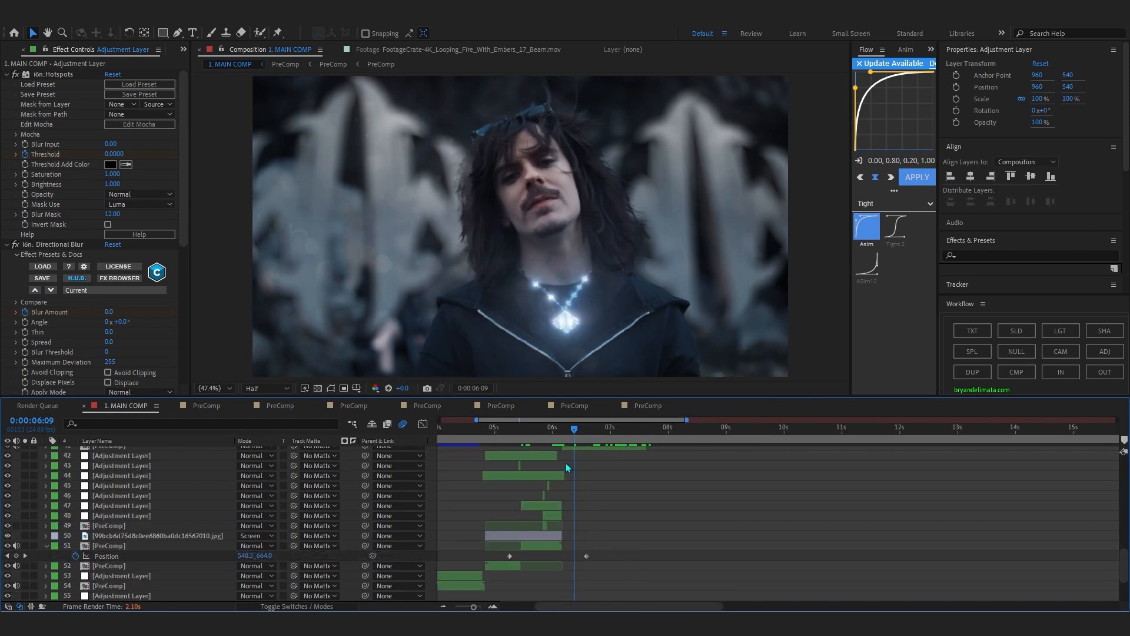
pyautogui.scroll(4, 589, 483)
pyautogui.scroll(-2, 589, 548)
# Open the layer 41 PreComp and toggle the Element effect on its Solid Layer at 0:00:00:17.
pyautogui.doubleClick(584, 517)
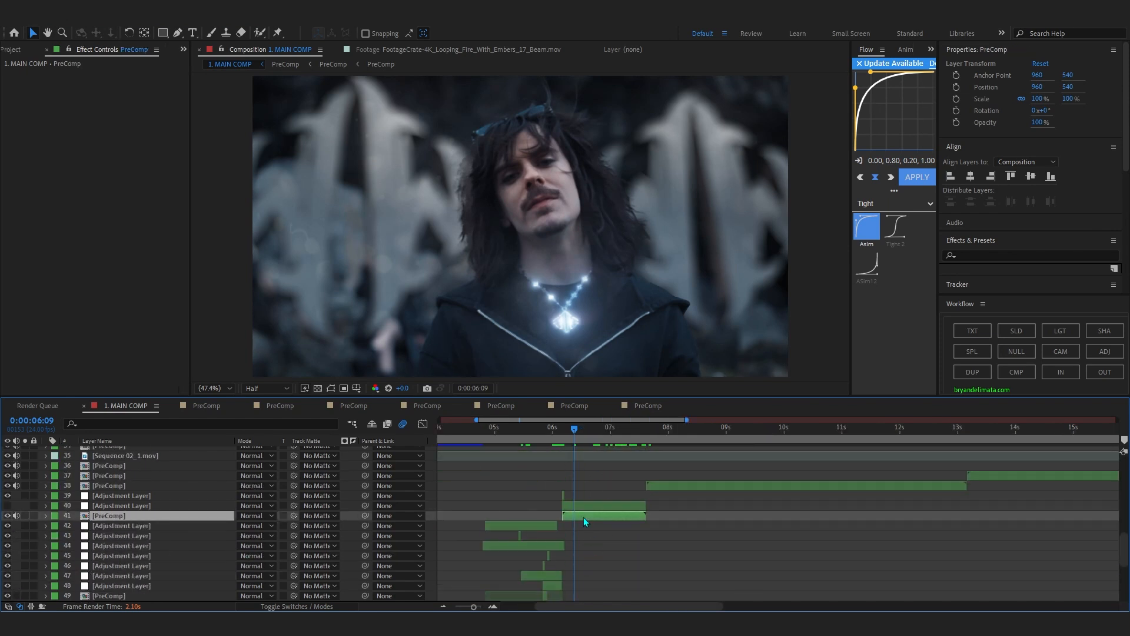
pyautogui.moveTo(504, 432); pyautogui.dragTo(769, 459)
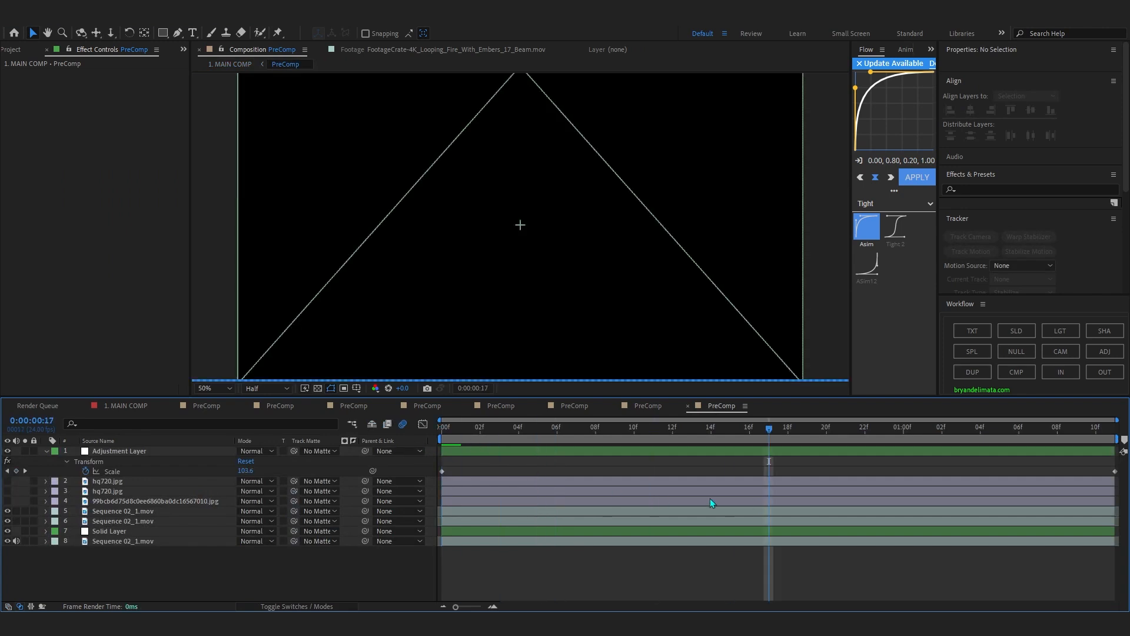
pyautogui.click(701, 531)
pyautogui.click(6, 75)
pyautogui.click(17, 74)
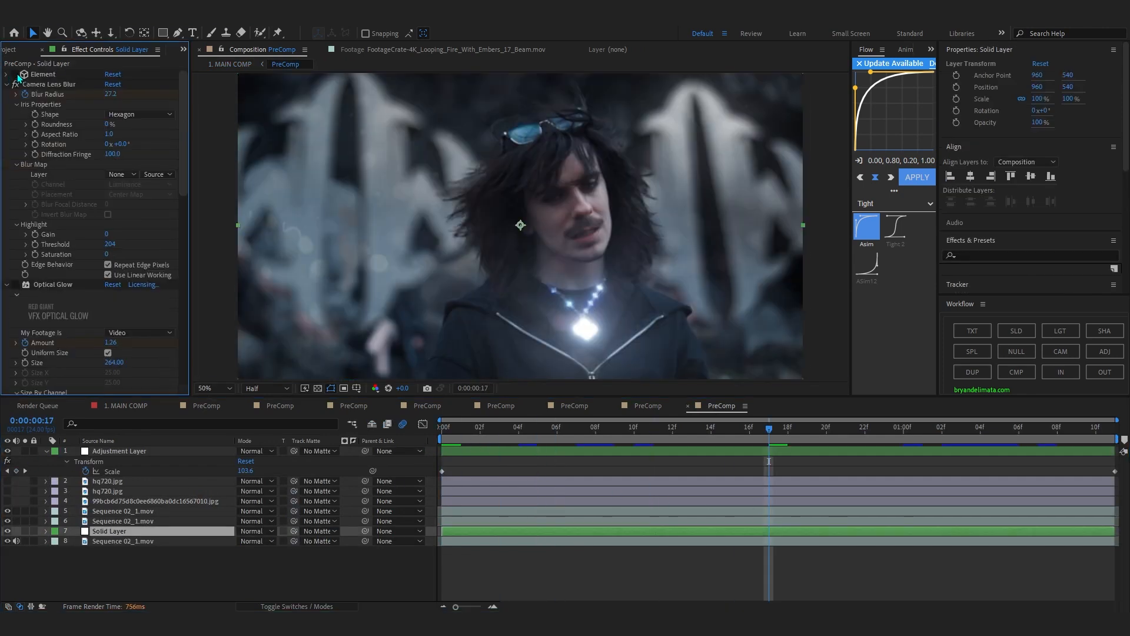
pyautogui.click(17, 75)
pyautogui.click(17, 74)
pyautogui.click(18, 75)
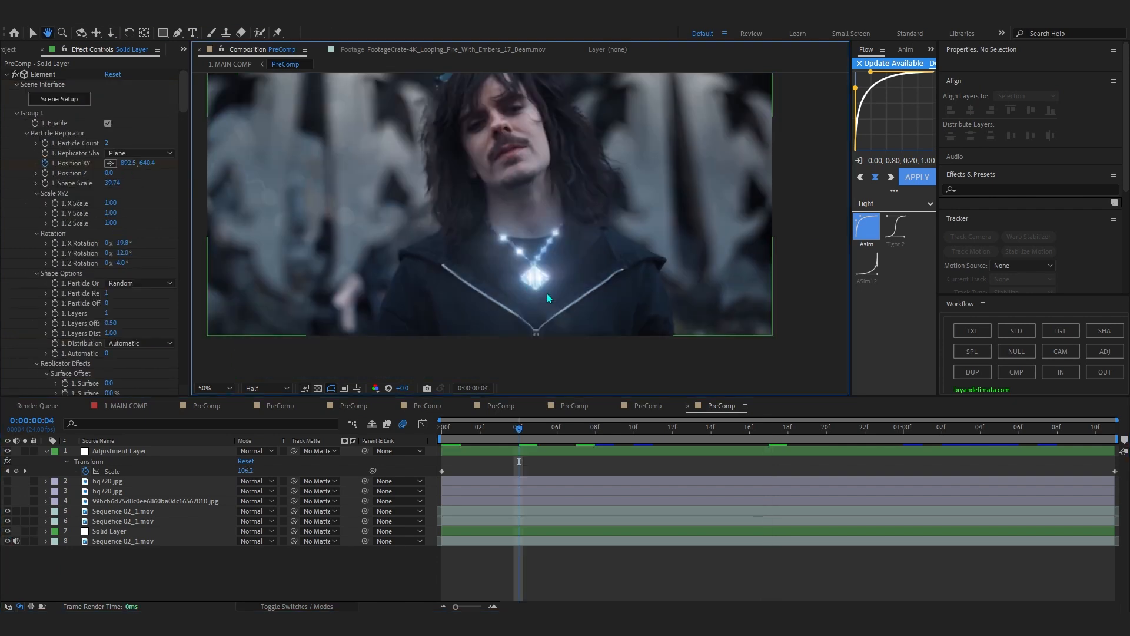
# Examine the glowing necklace pendant up close at 0:00:00:04.
pyautogui.scroll(2, 546, 294)
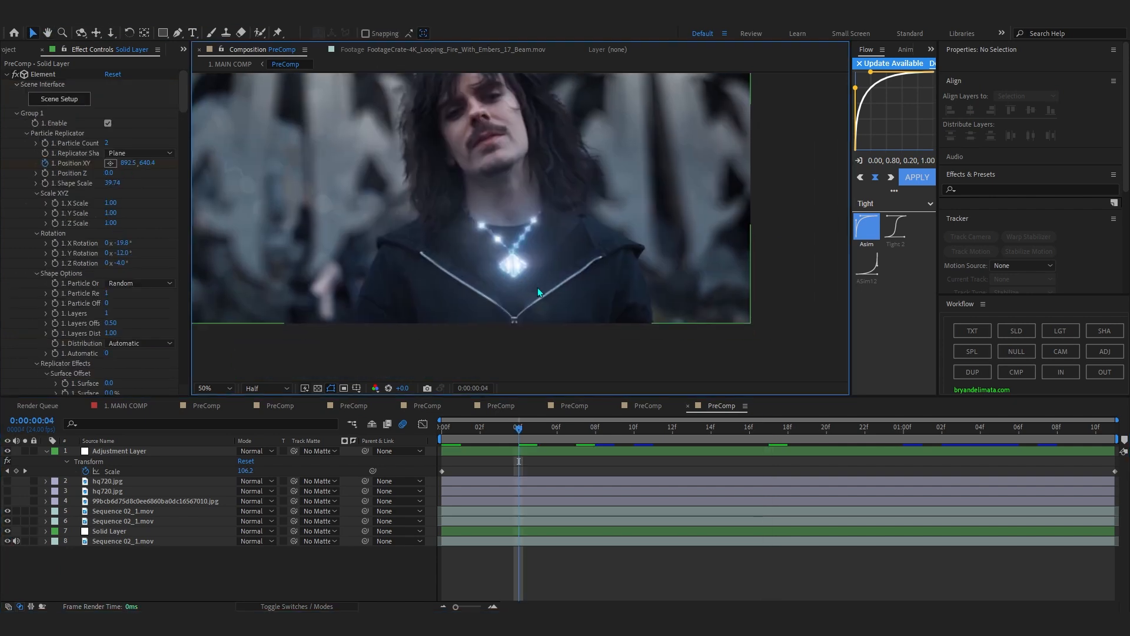
pyautogui.scroll(-2, 491, 322)
pyautogui.moveTo(531, 278); pyautogui.dragTo(587, 294)
pyautogui.scroll(-2, 583, 291)
# Select the image on layer 4 and turn on the visibility of both hq720.jpg layers.
pyautogui.click(117, 512)
pyautogui.click(105, 501)
pyautogui.moveTo(7, 491); pyautogui.dragTo(7, 481)
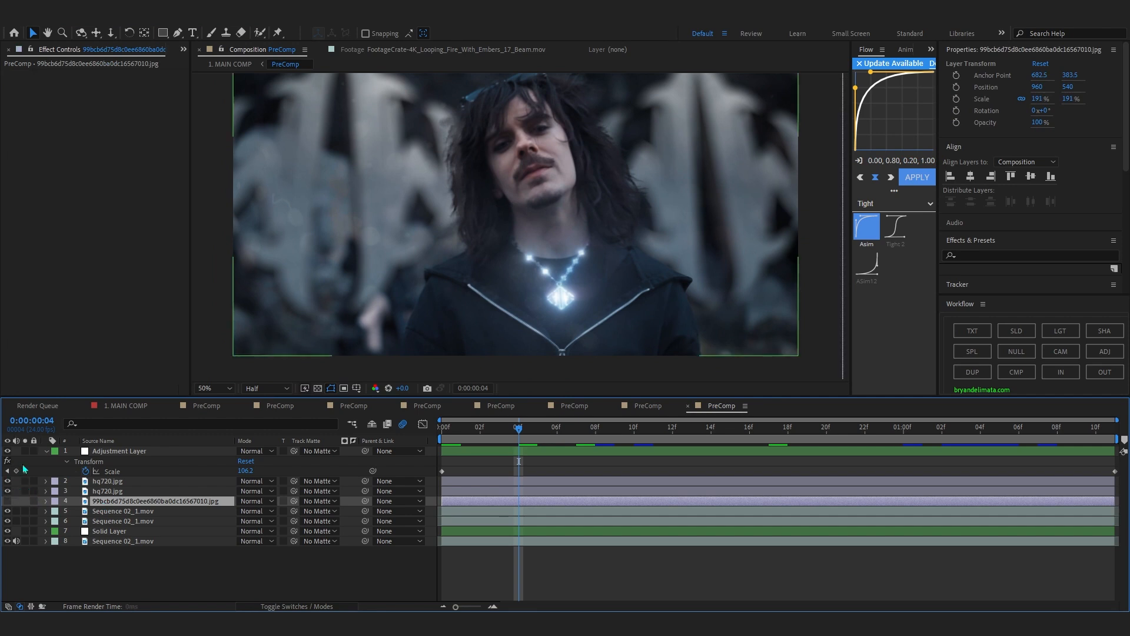
# Reveal the mask path on the layer 2 hq720.jpg image and hide both hq720.jpg layers.
pyautogui.click(123, 493)
pyautogui.moveTo(551, 199); pyautogui.dragTo(586, 223)
pyautogui.press('m')
pyautogui.click(126, 489)
pyautogui.press('m')
pyautogui.click(135, 482)
pyautogui.press('m')
pyautogui.click(9, 482)
pyautogui.click(18, 510)
pyautogui.click(8, 511)
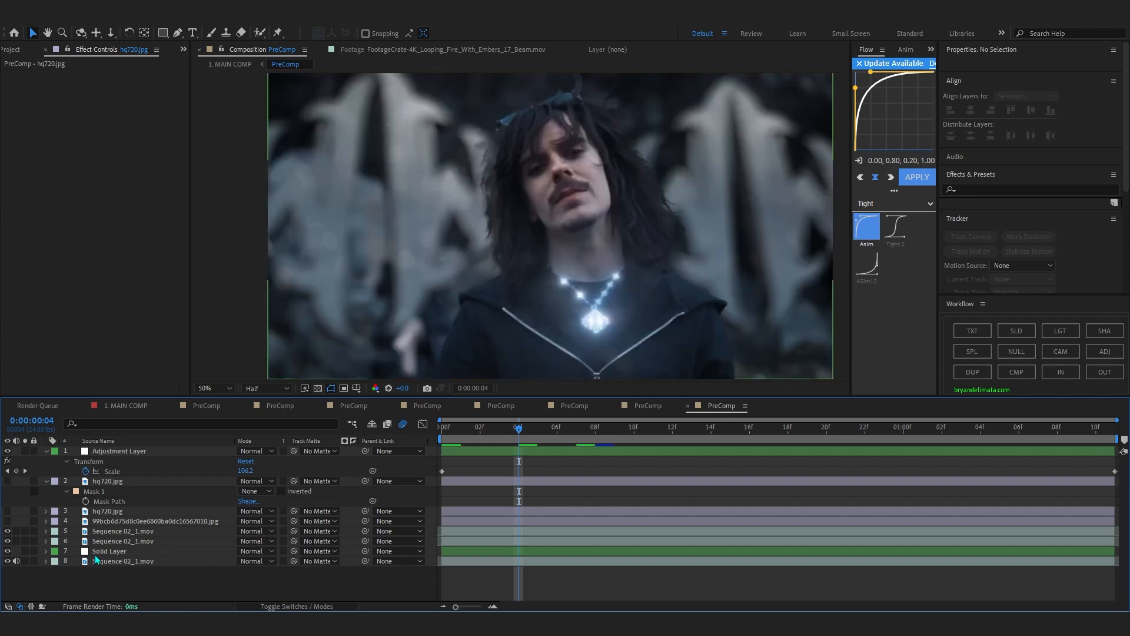
# Select the Solid Layer and expand the Custom Text and Masks settings of its Element effect.
pyautogui.click(98, 553)
pyautogui.scroll(-10, 59, 295)
pyautogui.scroll(8, 59, 314)
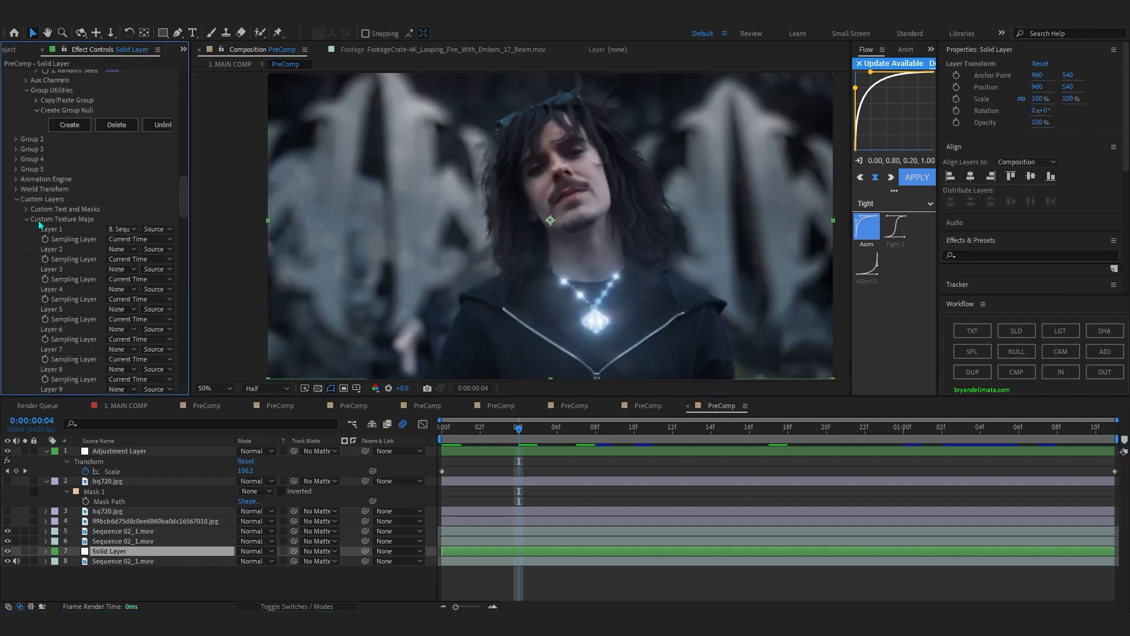
pyautogui.click(27, 210)
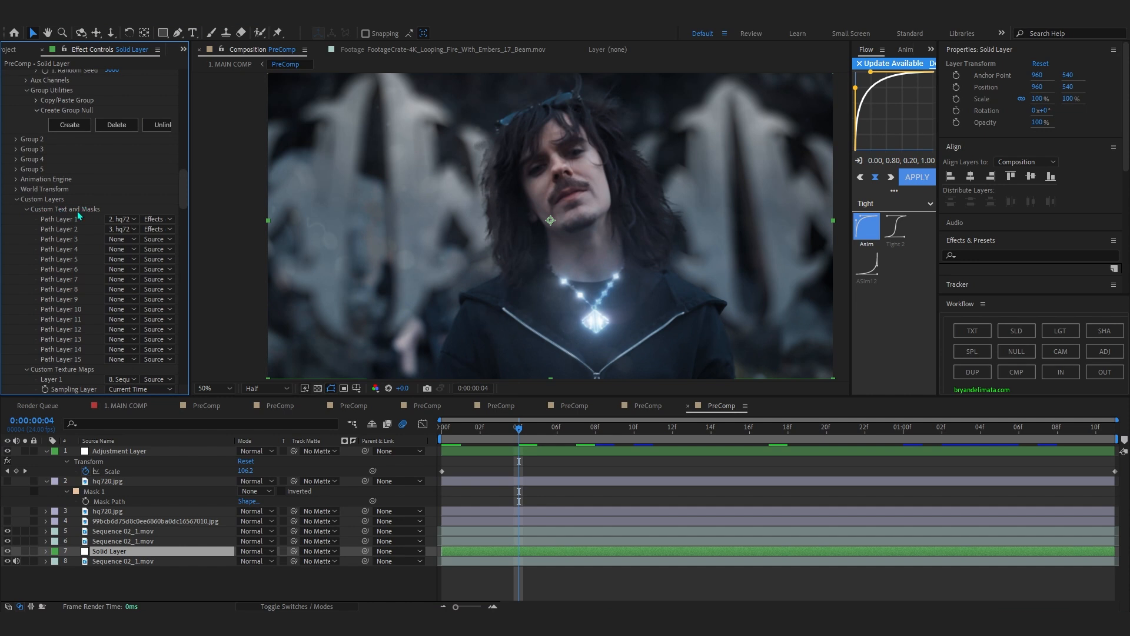
# Show the layer choices for Path Layers 1 and 2, keeping the hq720.jpg layers with Effects & Masks.
pyautogui.click(133, 230)
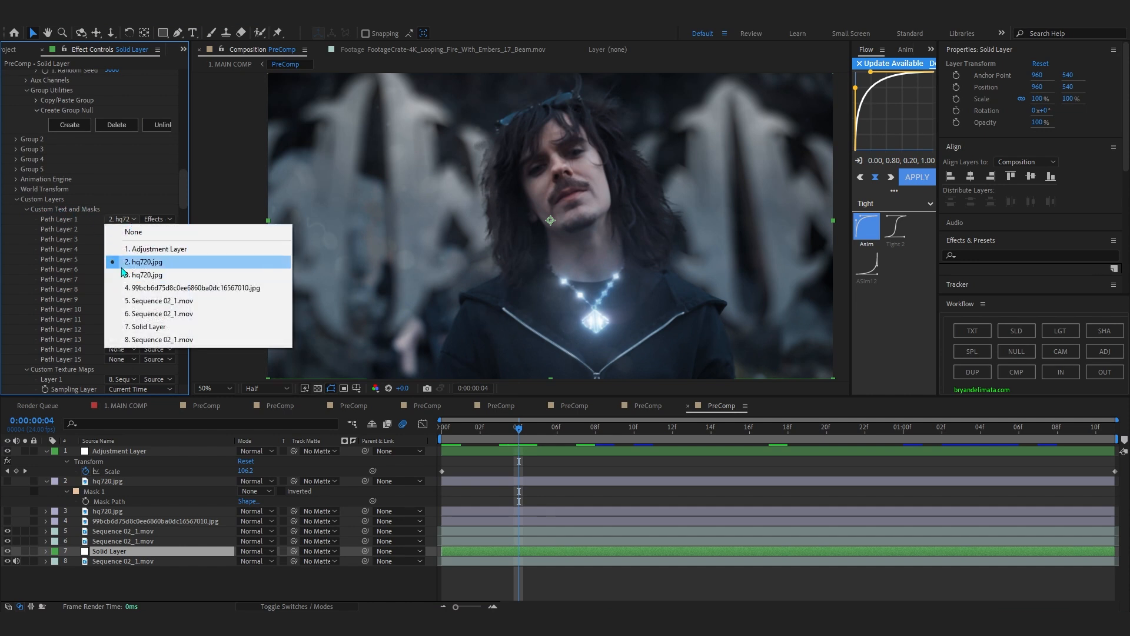
pyautogui.click(67, 248)
pyautogui.click(131, 230)
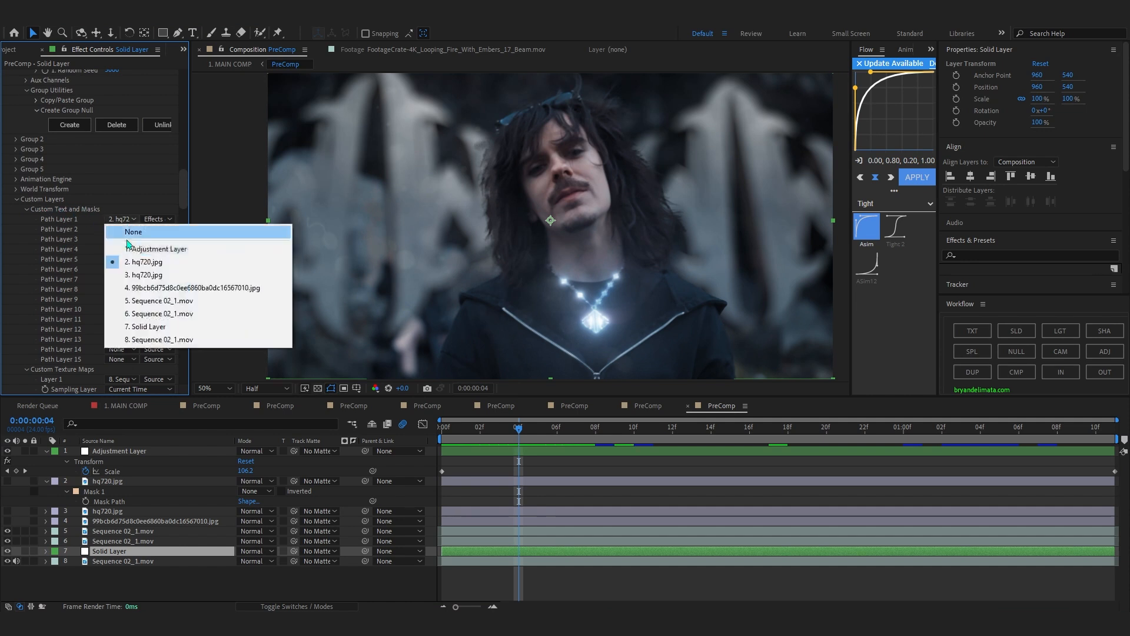
pyautogui.click(147, 275)
pyautogui.click(130, 219)
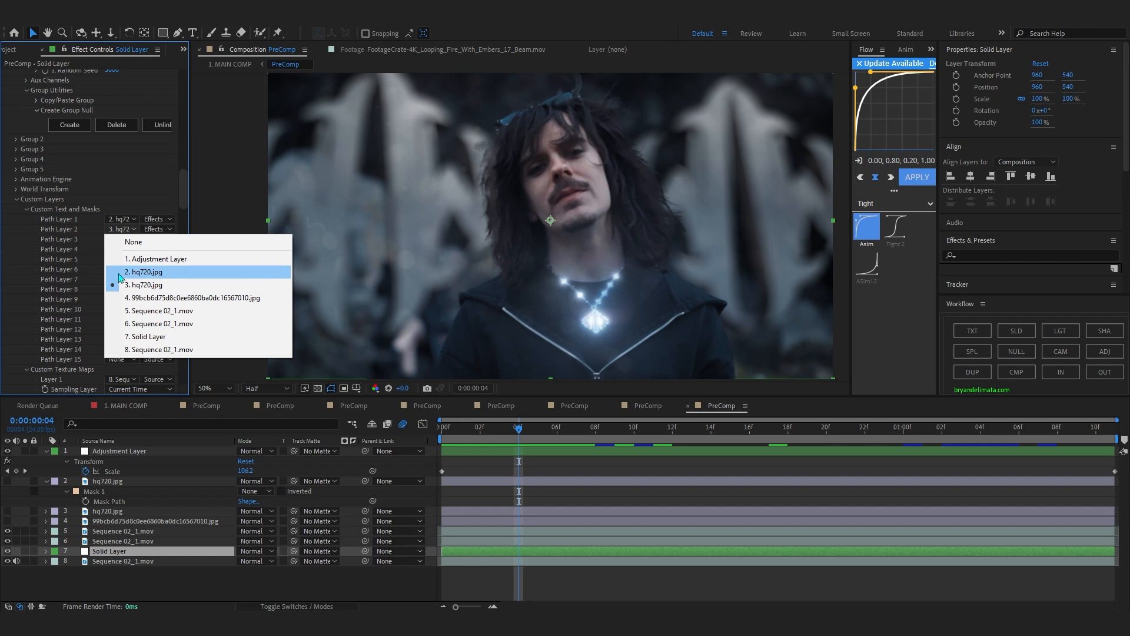
pyautogui.click(91, 221)
pyautogui.click(157, 219)
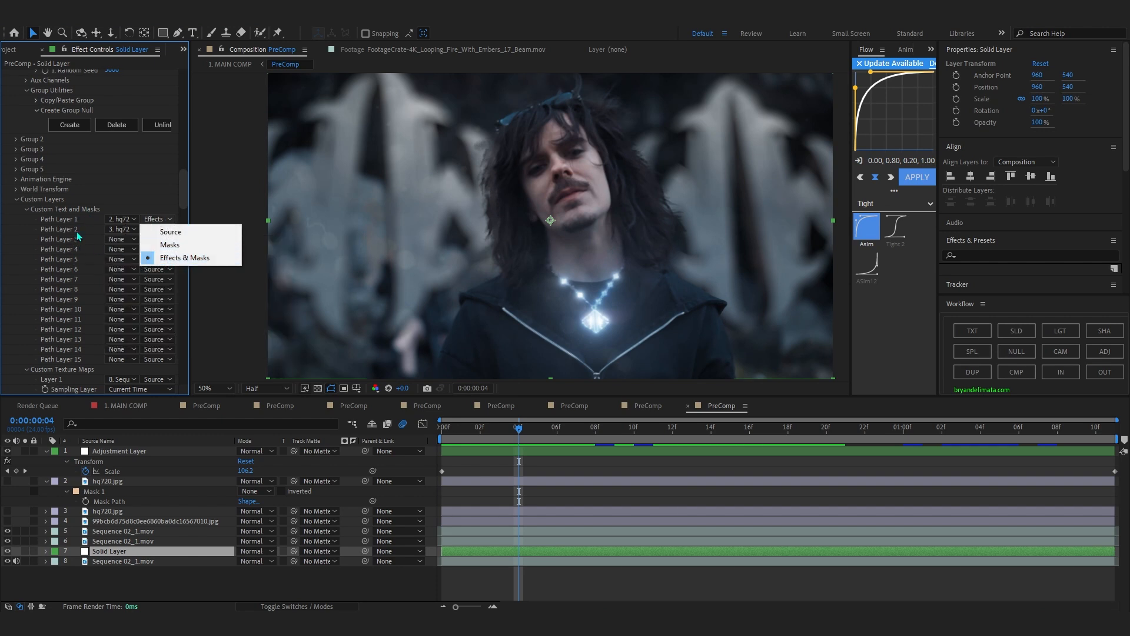
pyautogui.click(167, 259)
# Check the necklace shot at 0:00:00:21 and collapse Group 1 of the Element effect.
pyautogui.scroll(10, 61, 221)
pyautogui.scroll(5, 133, 139)
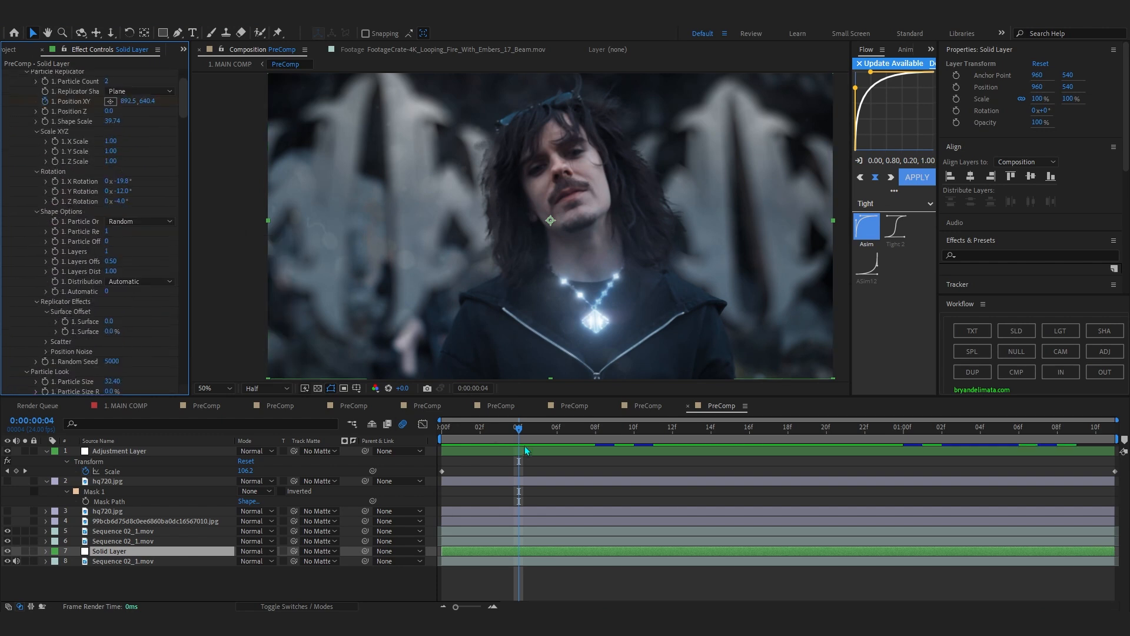
pyautogui.moveTo(519, 430); pyautogui.dragTo(441, 429)
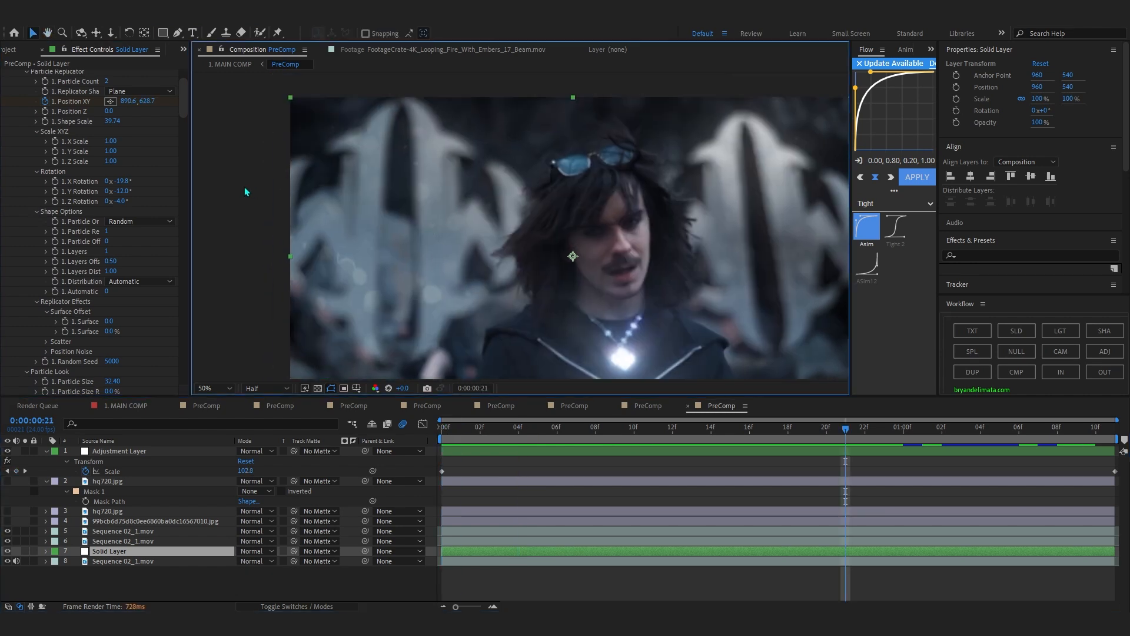
pyautogui.scroll(1, 223, 178)
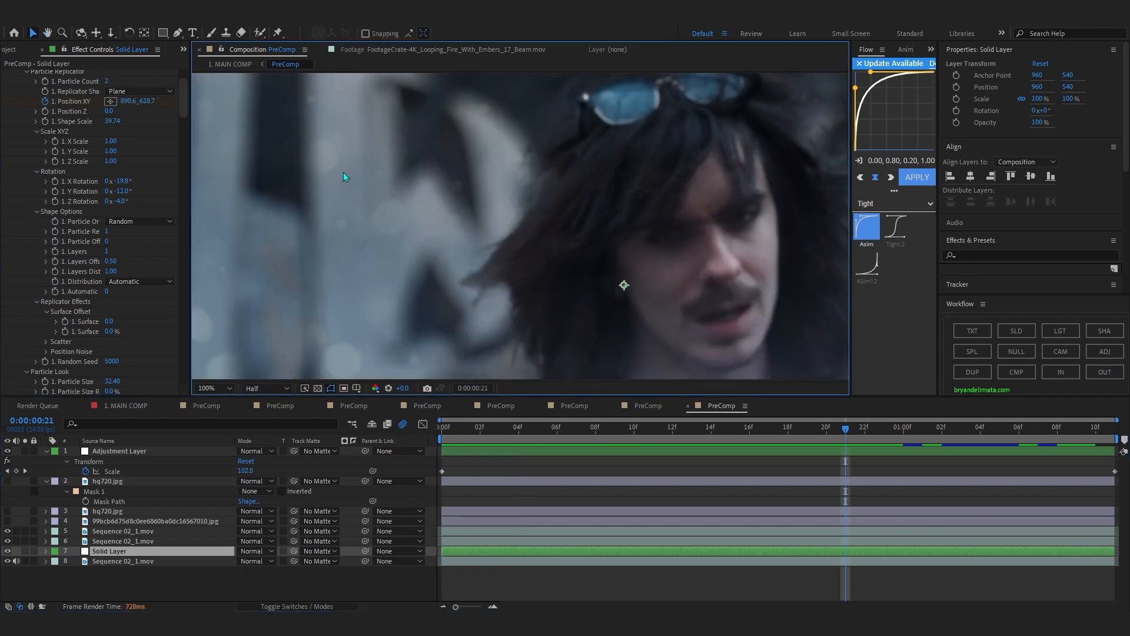
pyautogui.scroll(-1, 330, 173)
pyautogui.scroll(3, 63, 193)
pyautogui.click(16, 113)
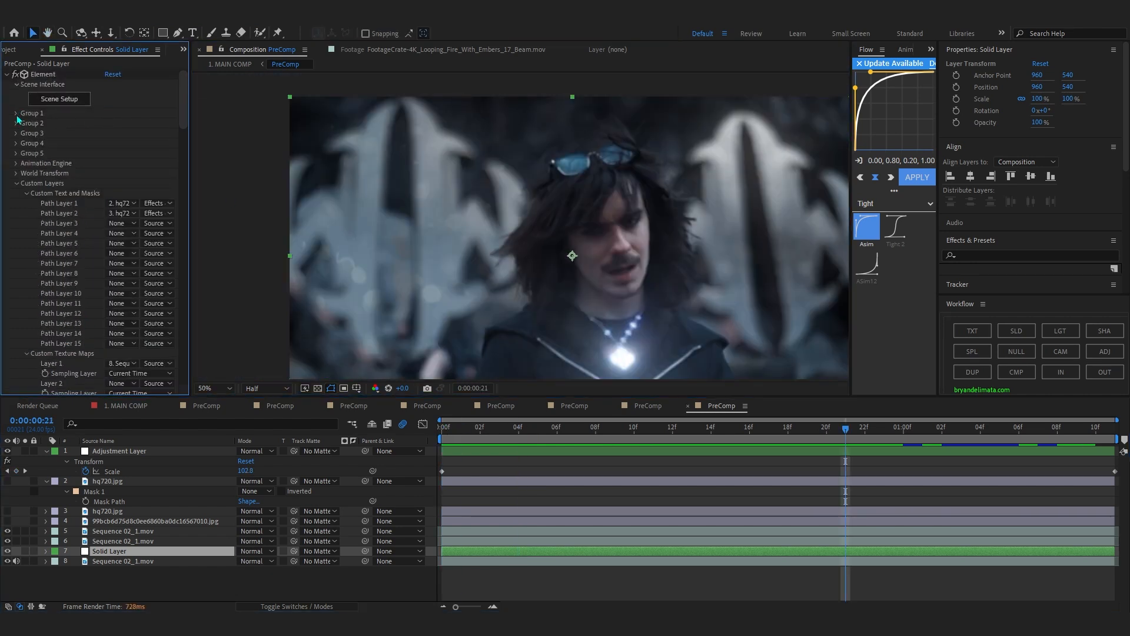
# Collapse the Solid Layer's Element and Optical Glow effects and move to 0:00:00:23.
pyautogui.click(6, 74)
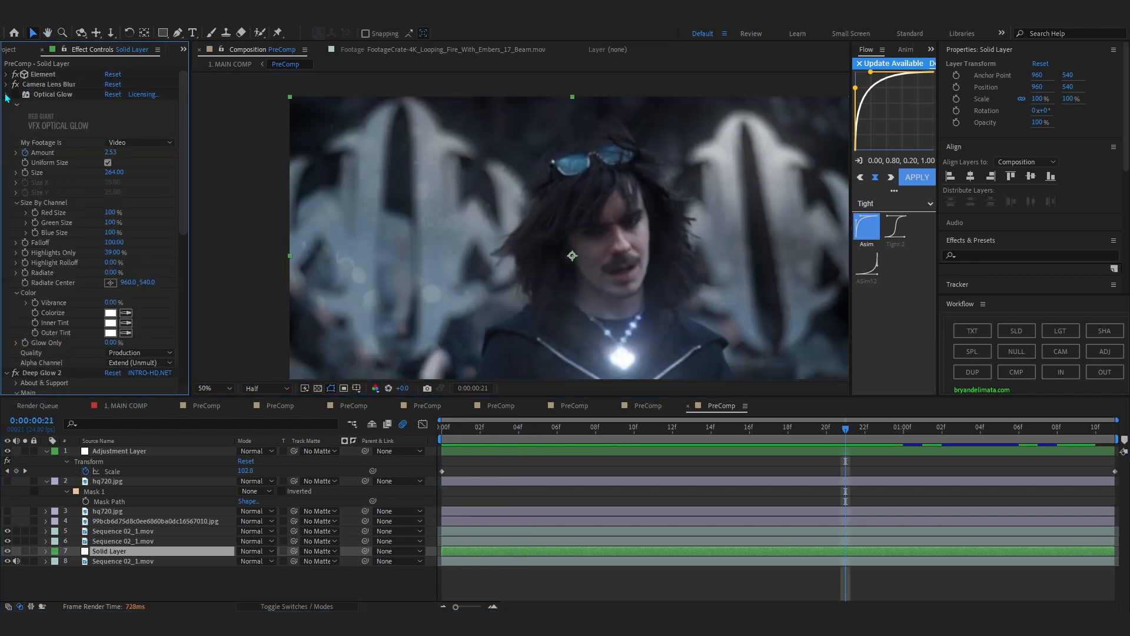
pyautogui.click(7, 95)
pyautogui.moveTo(747, 271); pyautogui.dragTo(653, 245)
pyautogui.moveTo(826, 429); pyautogui.dragTo(884, 471)
# Toggle the Solid Layer's Element and Camera Lens Blur effects to compare the background shapes at 0:00:00:23.
pyautogui.click(15, 74)
pyautogui.click(15, 74)
pyautogui.click(15, 85)
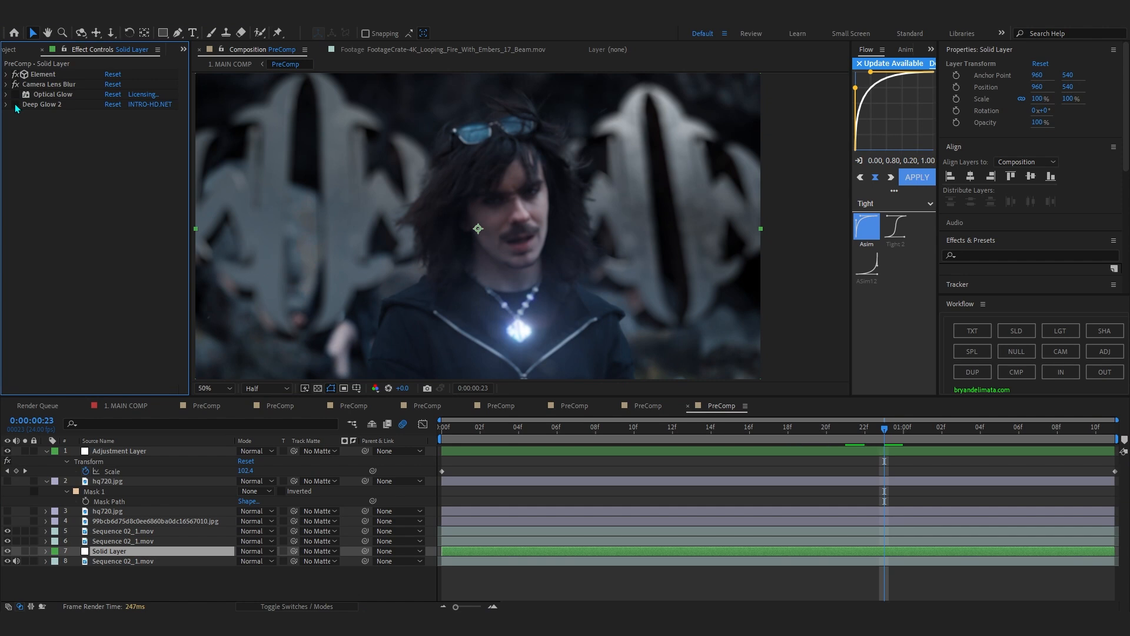
pyautogui.scroll(-3, 492, 235)
pyautogui.scroll(1, 492, 234)
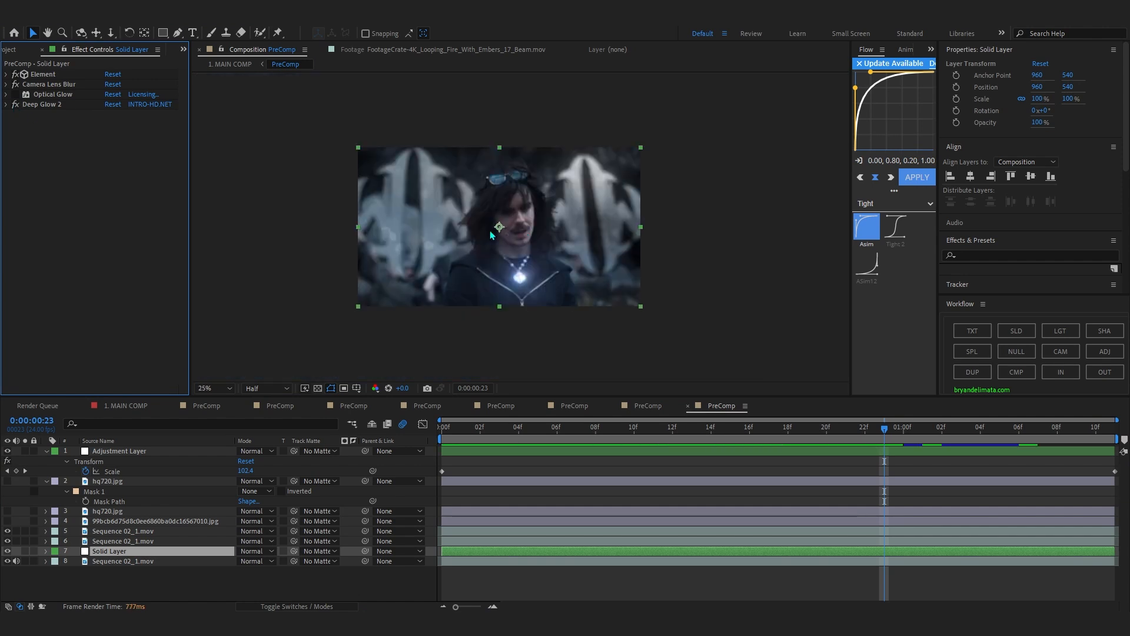
pyautogui.click(15, 85)
# Open Element's Scene Setup, inspect the extruded model and the Materials presets, and return to the collapsed effect list.
pyautogui.doubleClick(43, 75)
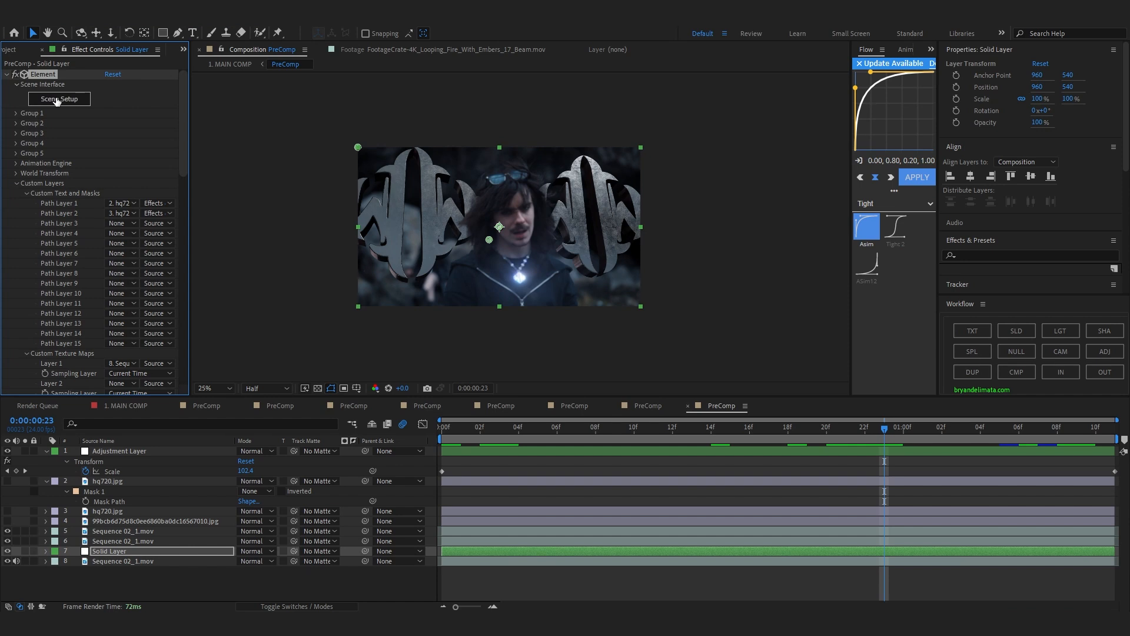
pyautogui.click(59, 99)
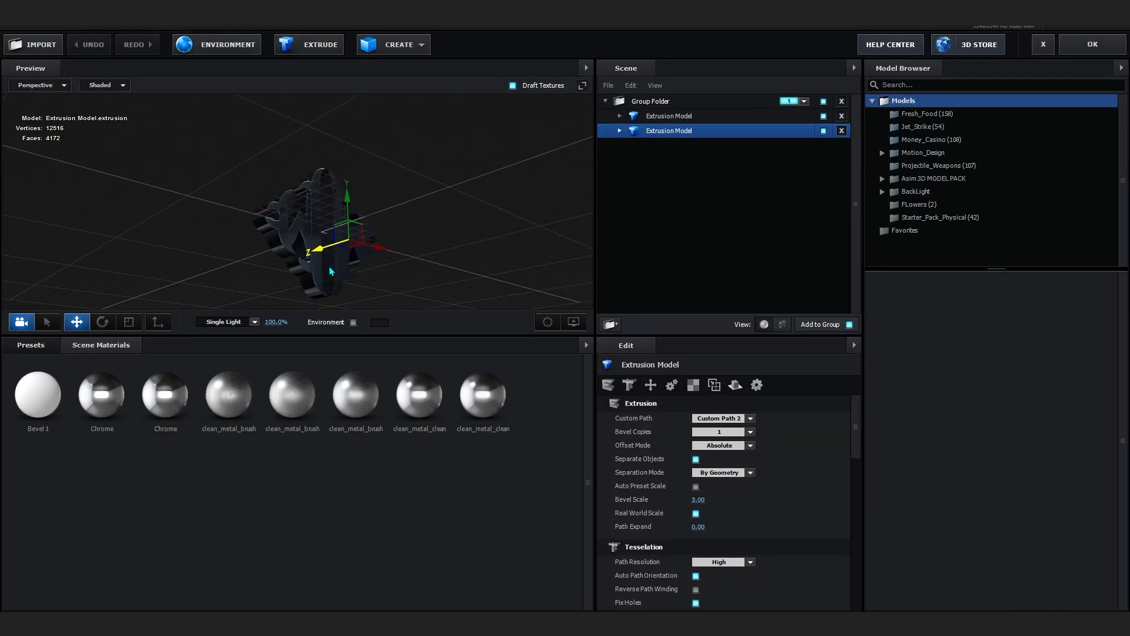
pyautogui.moveTo(306, 308); pyautogui.dragTo(324, 287)
pyautogui.scroll(4, 324, 286)
pyautogui.click(23, 348)
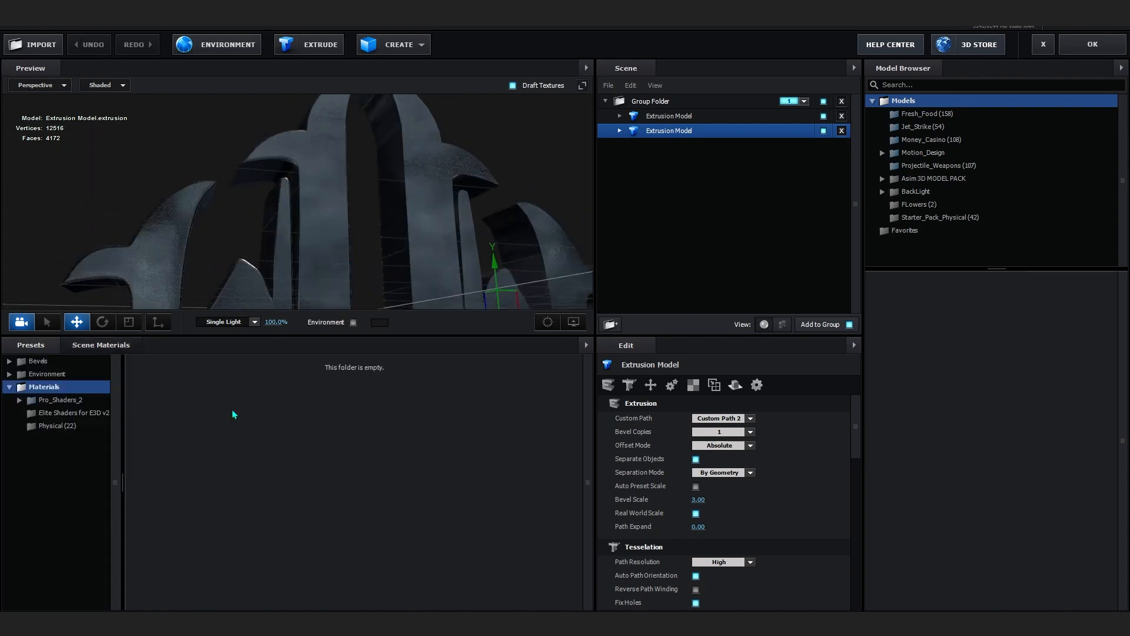
pyautogui.scroll(-5, 293, 239)
pyautogui.moveTo(292, 239); pyautogui.dragTo(458, 269)
pyautogui.click(1074, 53)
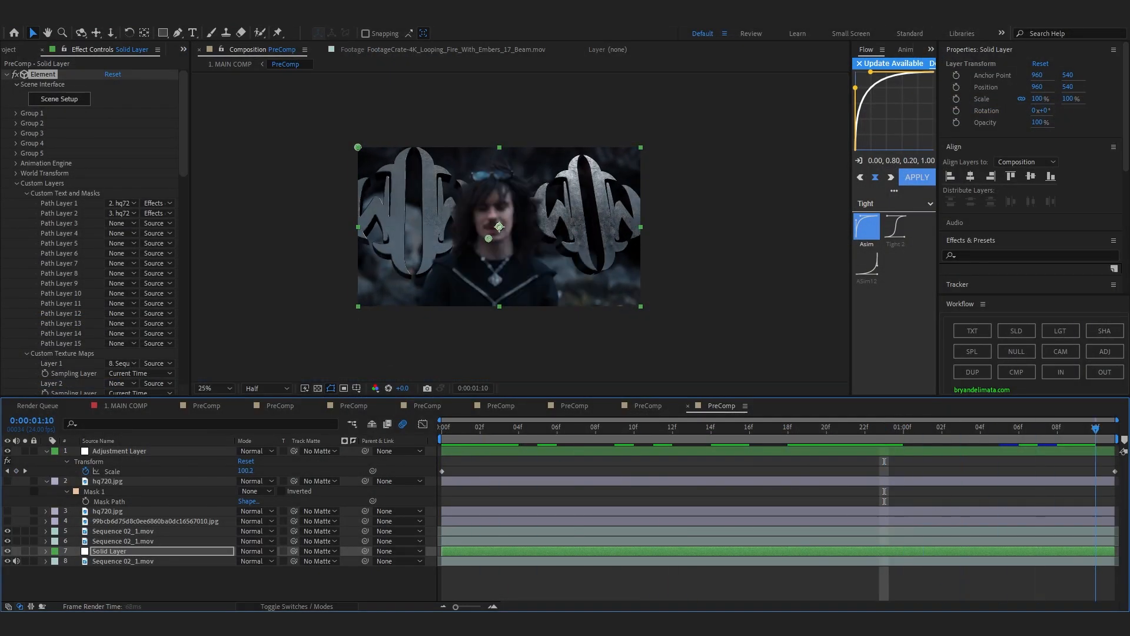
pyautogui.click(6, 75)
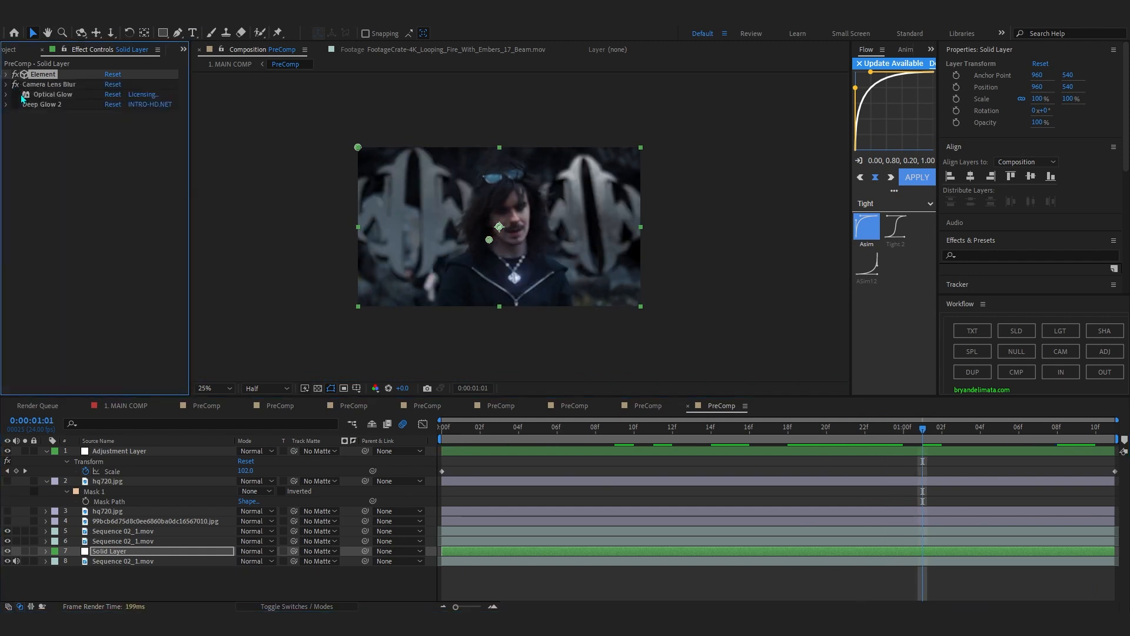
# Select Sequence 02_1.mov on layer 5 and show its Deep Glow 2 Lens Dirt Texture settings at 0:00:00:00.
pyautogui.scroll(2, 459, 265)
pyautogui.click(489, 531)
pyautogui.moveTo(479, 431); pyautogui.dragTo(638, 477)
pyautogui.press('Home')
pyautogui.scroll(2, 508, 298)
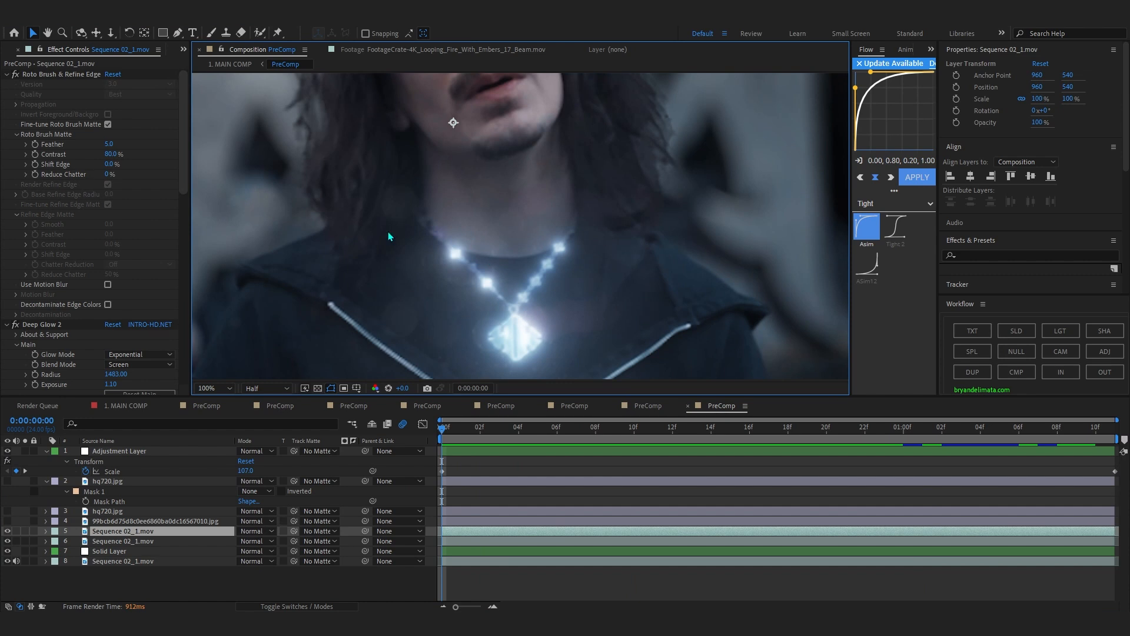
pyautogui.scroll(-10, 101, 330)
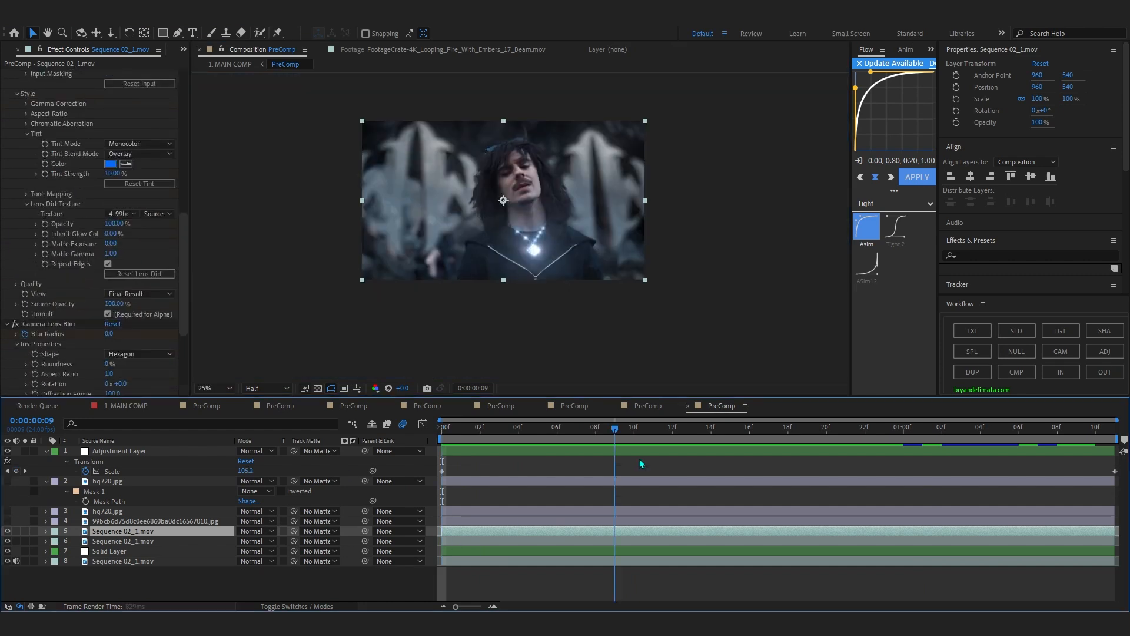
# Play back the glowing necklace PreComp from its start to preview the finished shot.
pyautogui.press('Home')
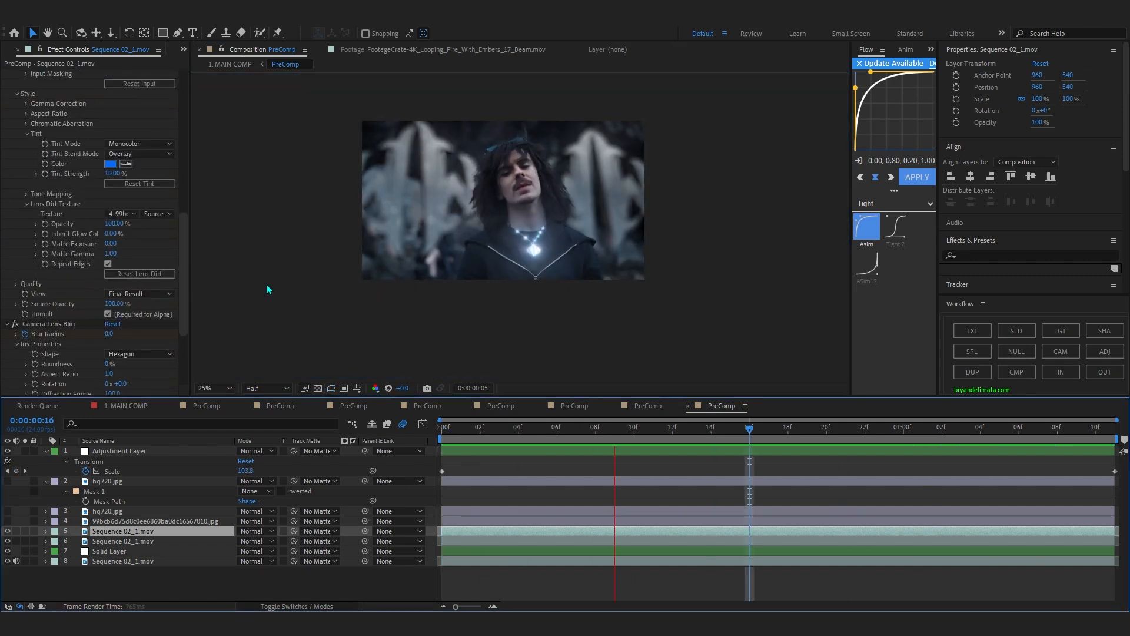
pyautogui.press('space')
pyautogui.press('pagedown')
pyautogui.press('space')
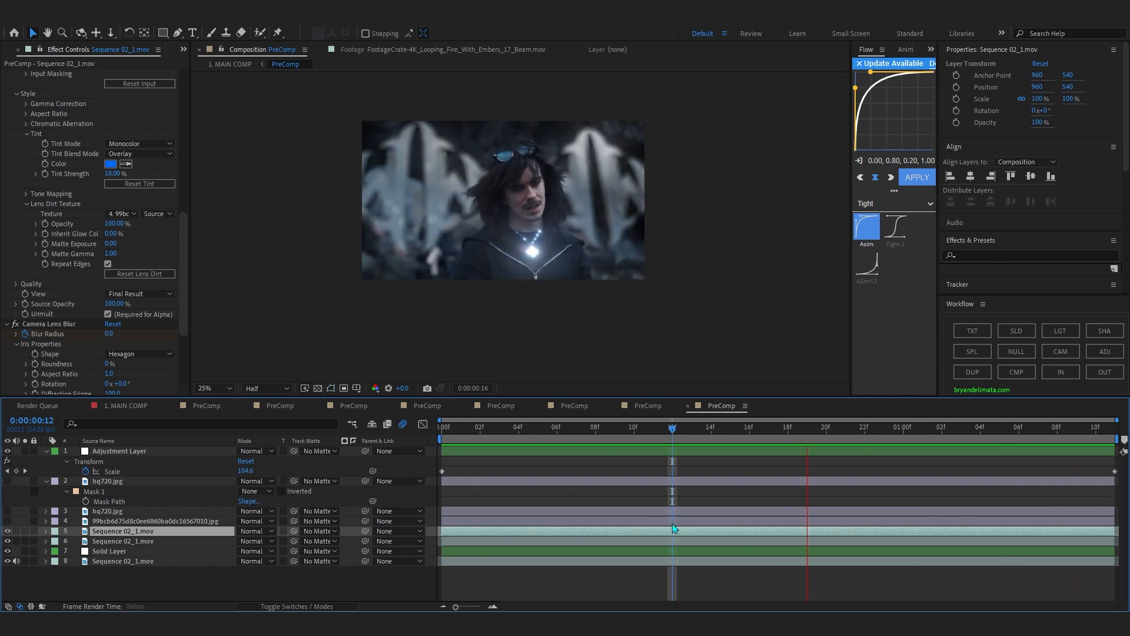
pyautogui.press('space')
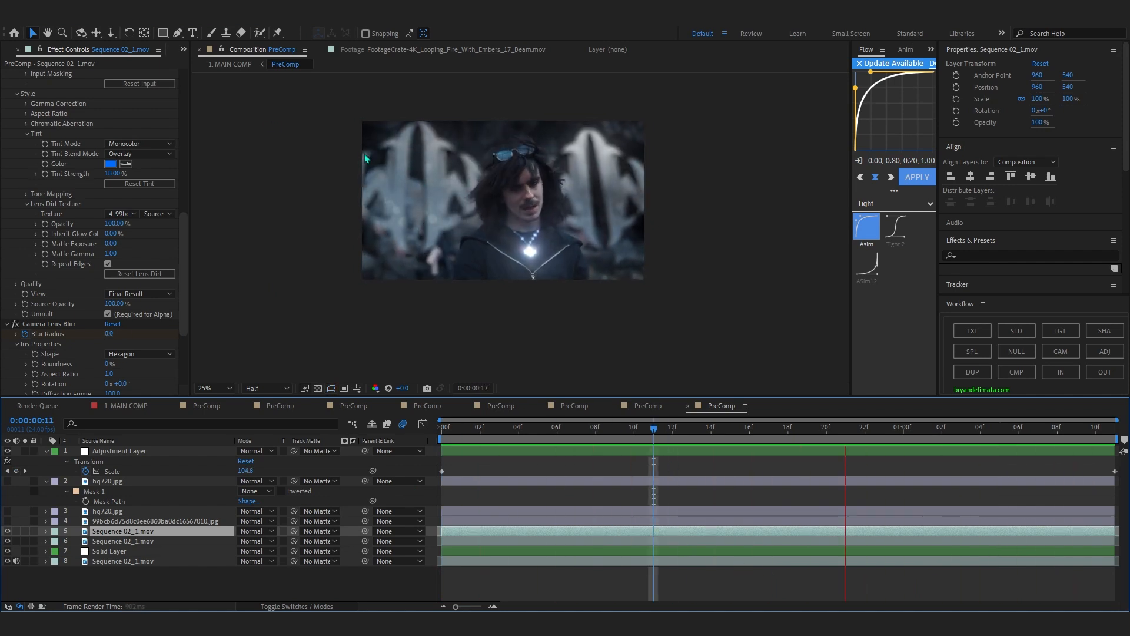
pyautogui.press('space')
pyautogui.press('space')
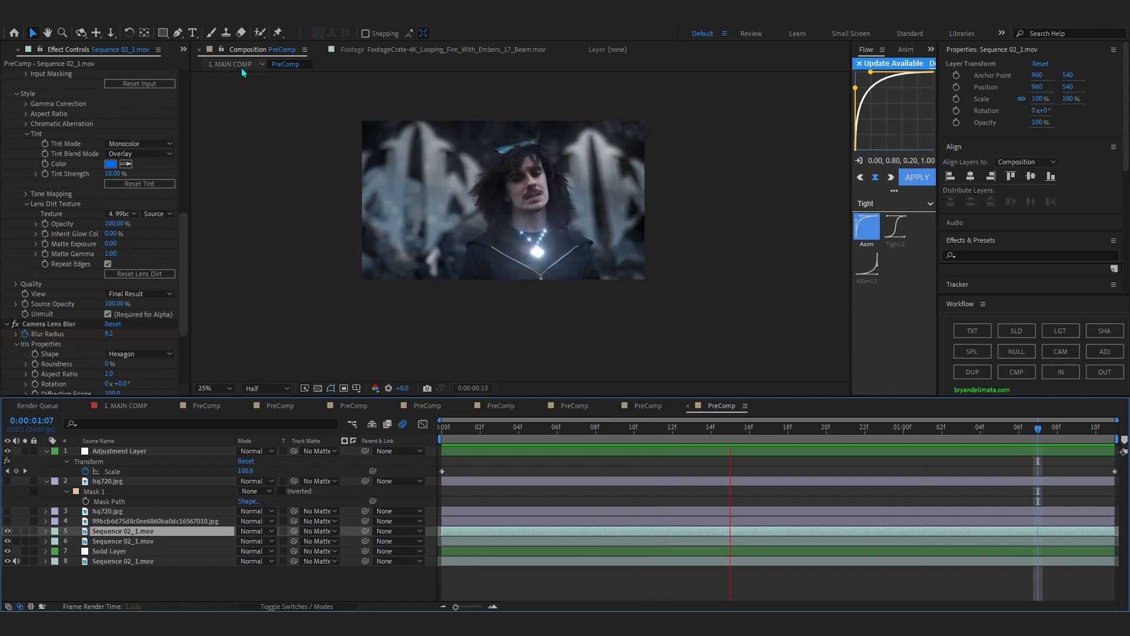
# Return to 1. MAIN COMP and scrub past the necklace shot to the following forest clip.
pyautogui.click(241, 68)
pyautogui.scroll(-10, 505, 456)
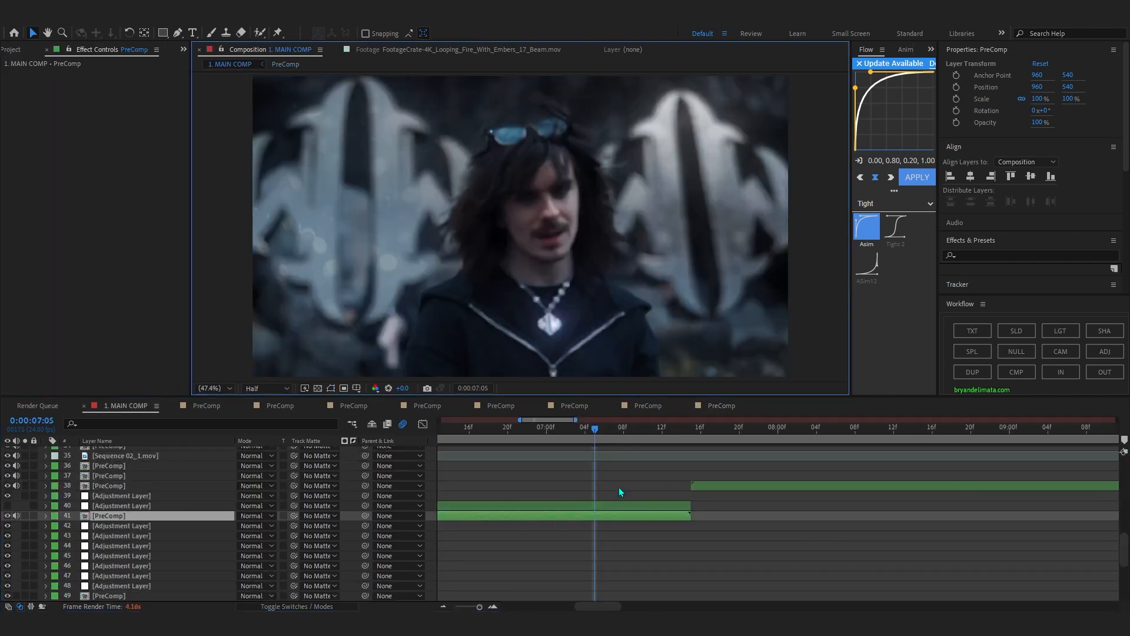
pyautogui.scroll(-3, 501, 456)
pyautogui.scroll(5, 487, 452)
pyautogui.moveTo(493, 430); pyautogui.dragTo(542, 512)
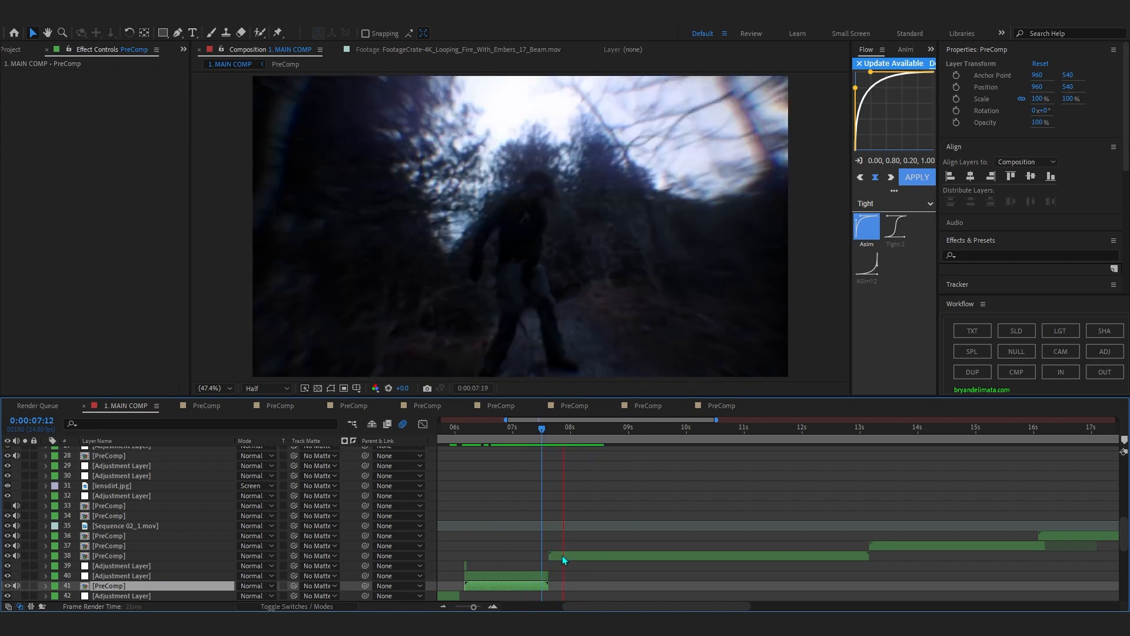
# Preview the main composition through the title shot and open the layer 38 PreComp.
pyautogui.scroll(-4, 564, 558)
pyautogui.press('space')
pyautogui.press('space')
pyautogui.click(538, 436)
pyautogui.scroll(4, 533, 436)
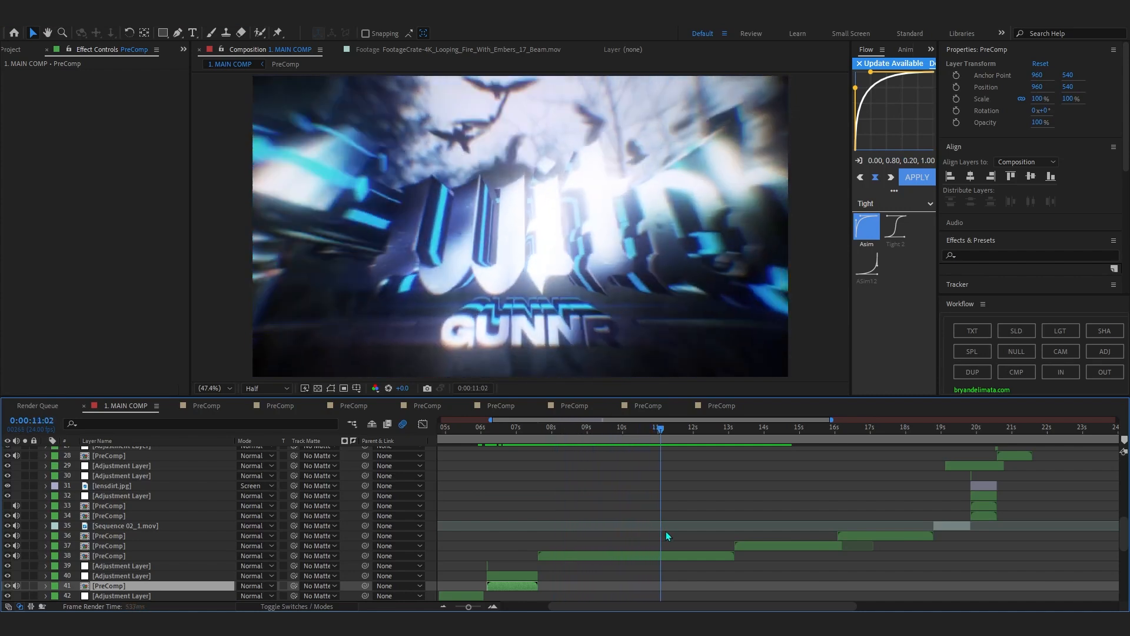
pyautogui.doubleClick(703, 556)
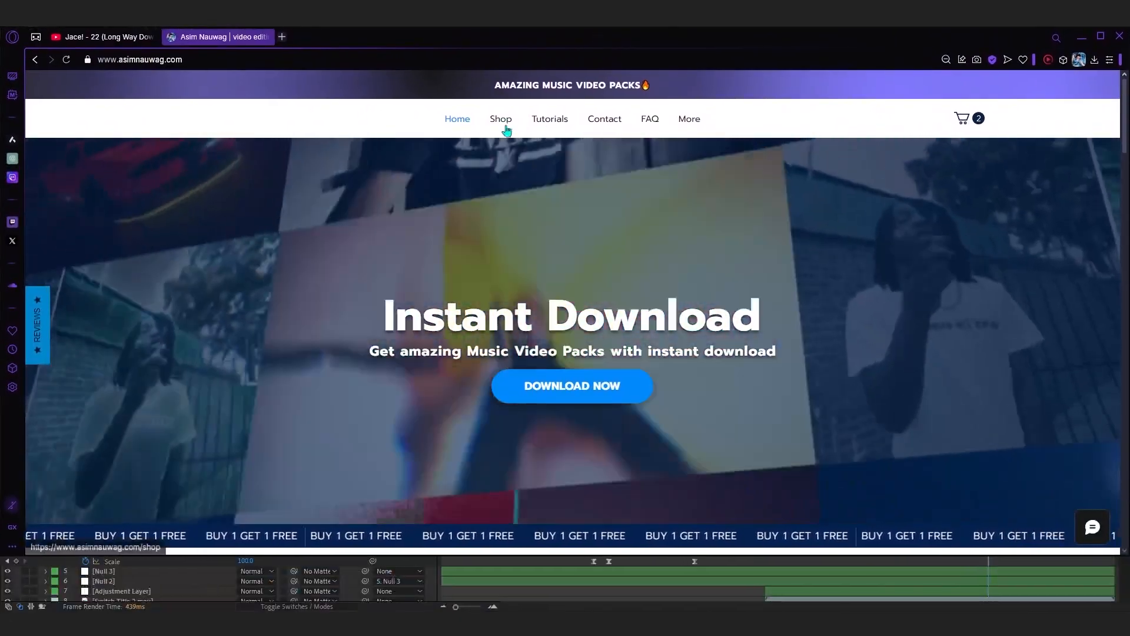
# Open the Shop page on asimnauwag.com in the browser and browse the preset packs and bundles.
pyautogui.click(505, 100)
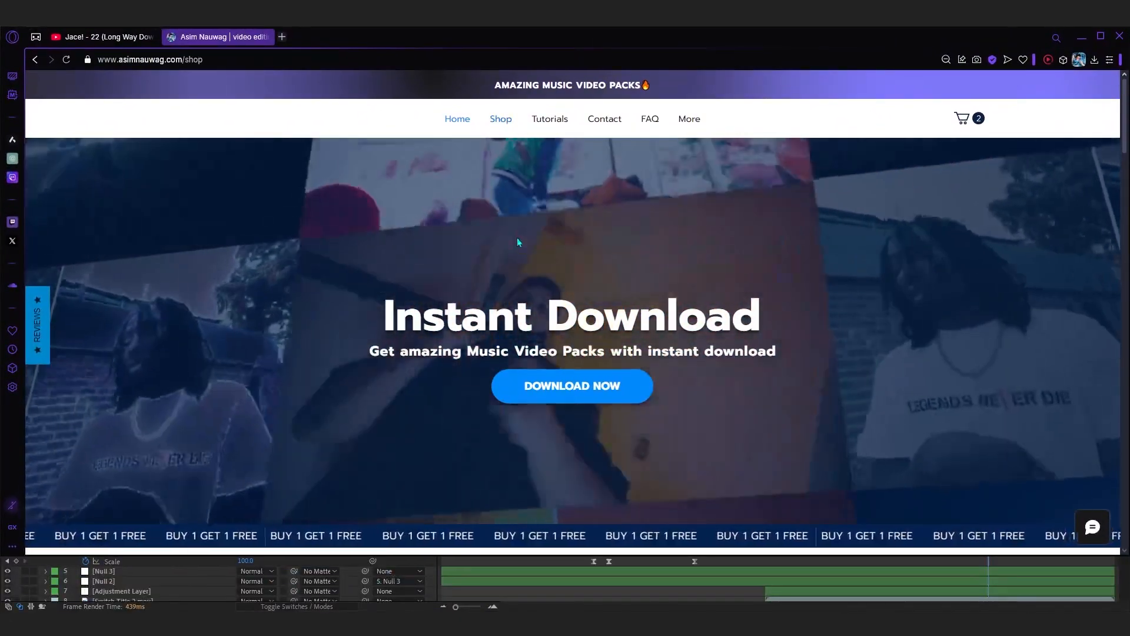
pyautogui.scroll(-10, 573, 270)
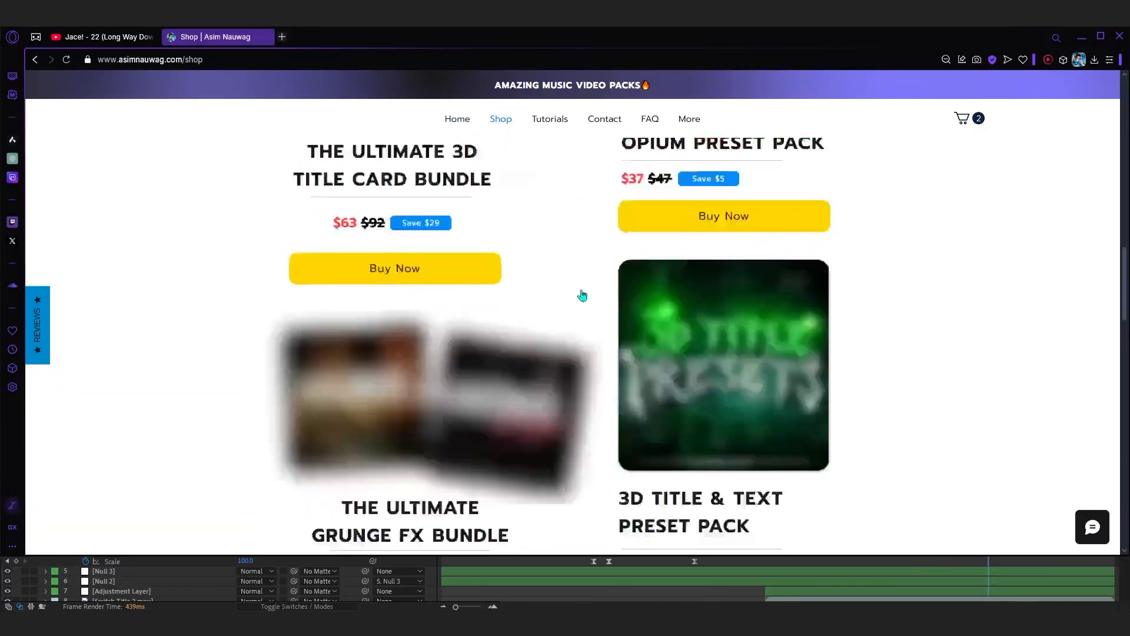
pyautogui.scroll(-5, 464, 232)
pyautogui.scroll(8, 480, 271)
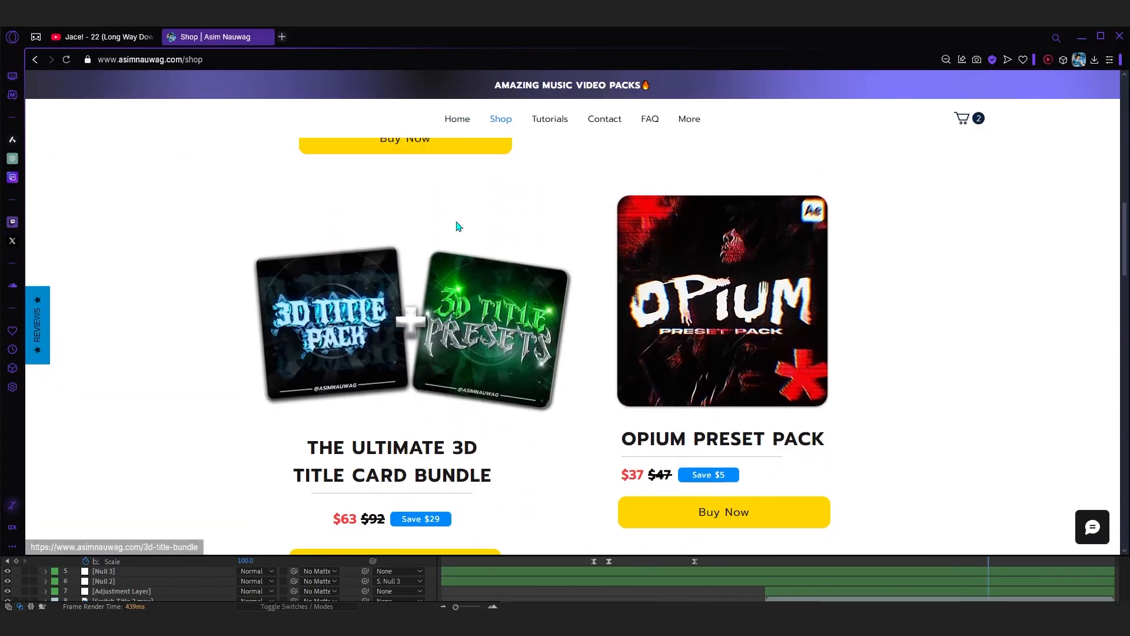
# Highlight the Ultimate 3D Title Card Bundle heading on its product page and switch back to After Effects.
pyautogui.moveTo(818, 254); pyautogui.dragTo(646, 201)
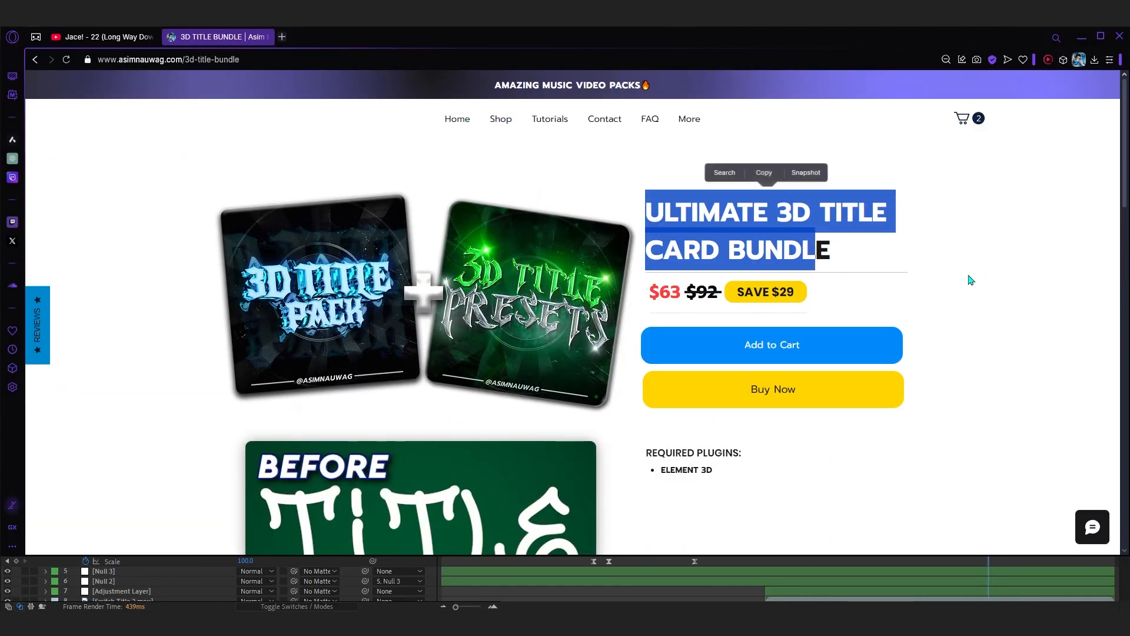
pyautogui.click(971, 278)
pyautogui.moveTo(743, 41); pyautogui.dragTo(1129, 38)
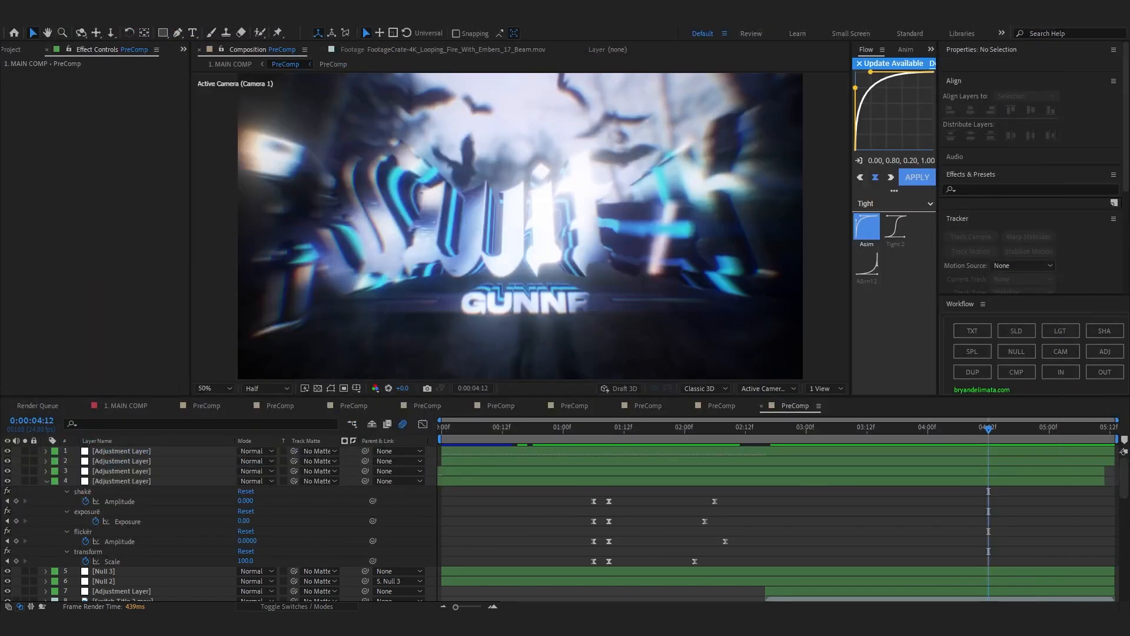
# Scrub through the title PreComp and its layer stack, and go back to 0:00:00:00.
pyautogui.moveTo(733, 433); pyautogui.dragTo(938, 471)
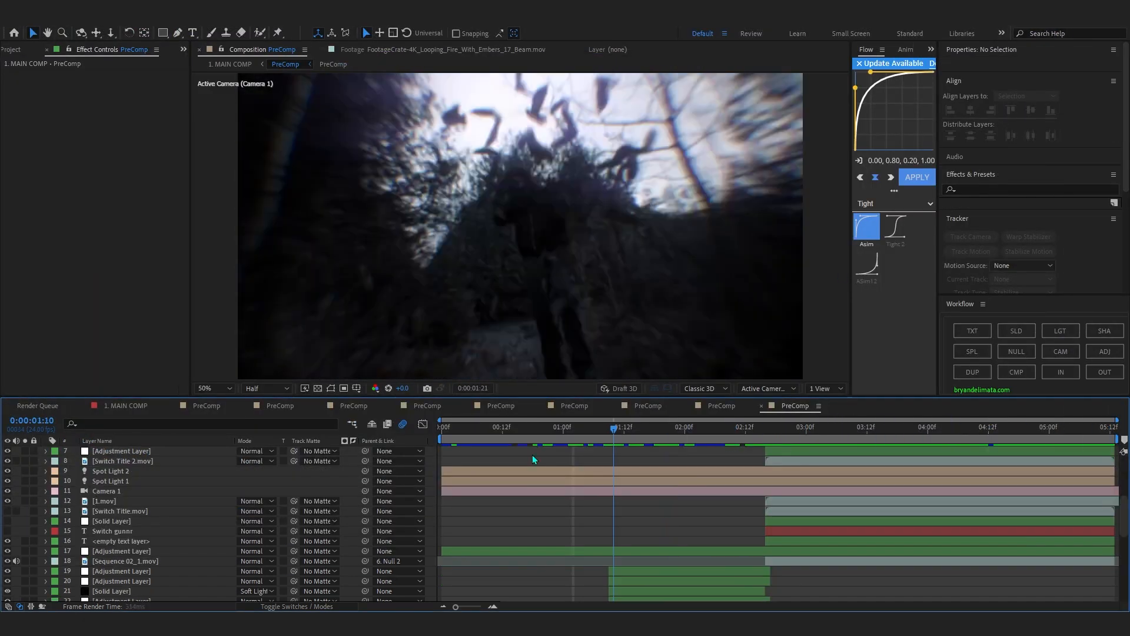
pyautogui.moveTo(532, 454); pyautogui.dragTo(497, 465)
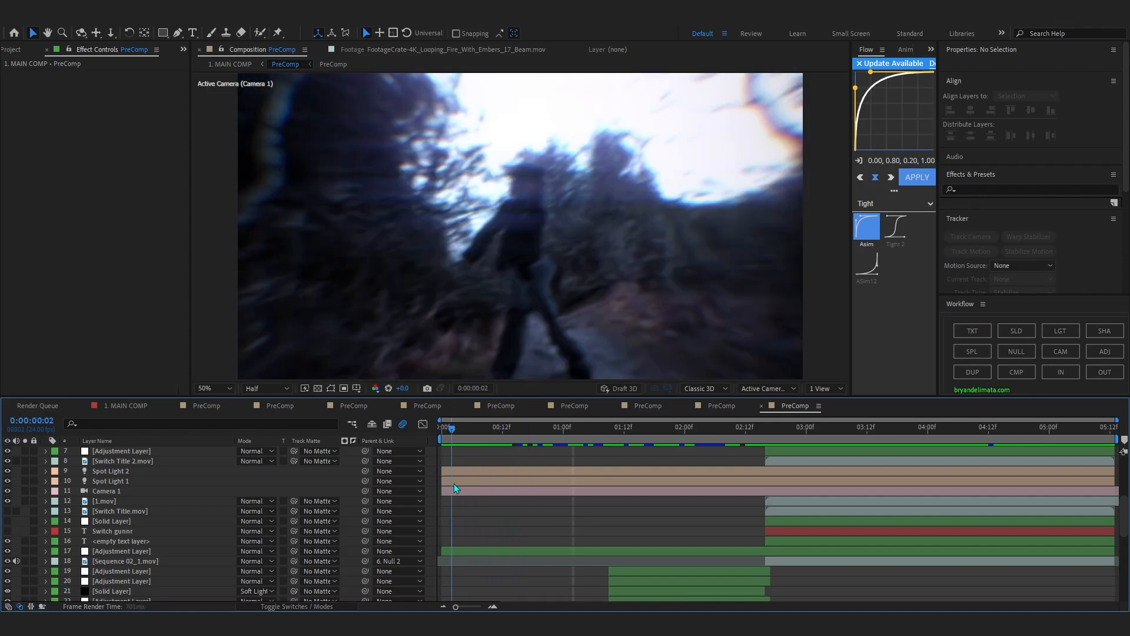
pyautogui.press('Home')
pyautogui.scroll(5, 538, 447)
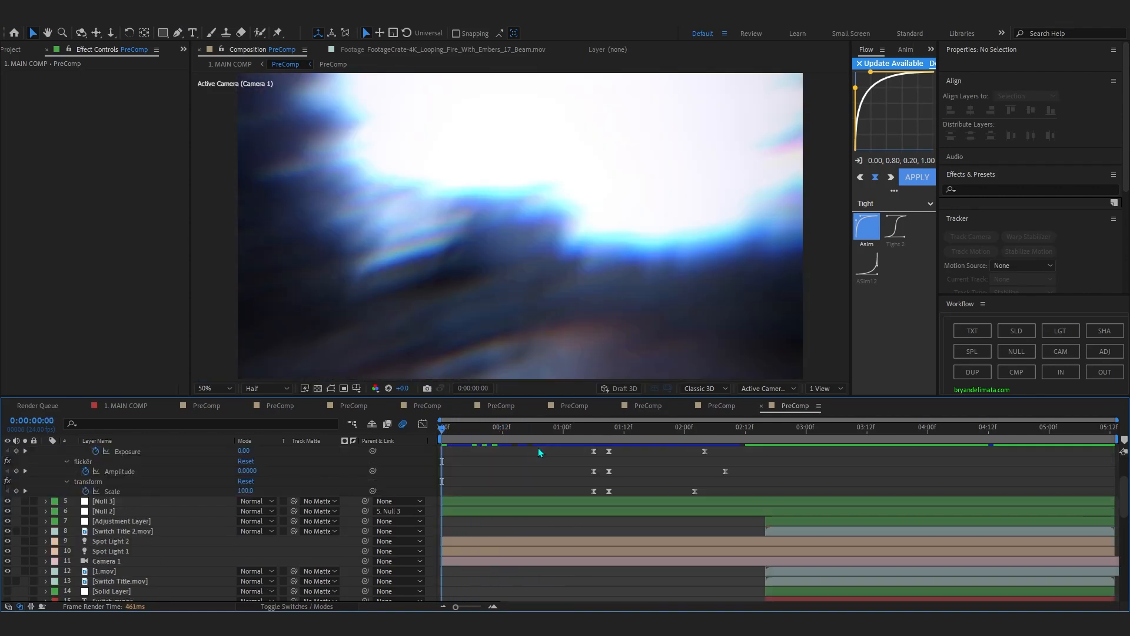
# Examine the effects on the upper adjustment layers, including Exposure and Curves, and inspect Null 2 in the title PreComp.
pyautogui.click(481, 460)
pyautogui.click(479, 478)
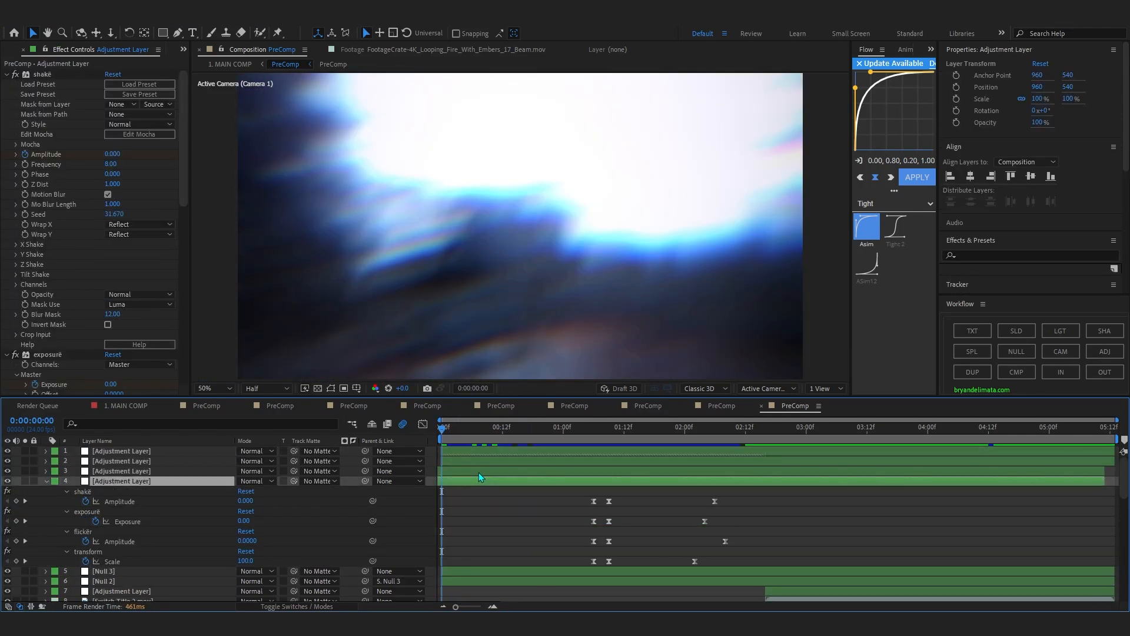
pyautogui.click(477, 470)
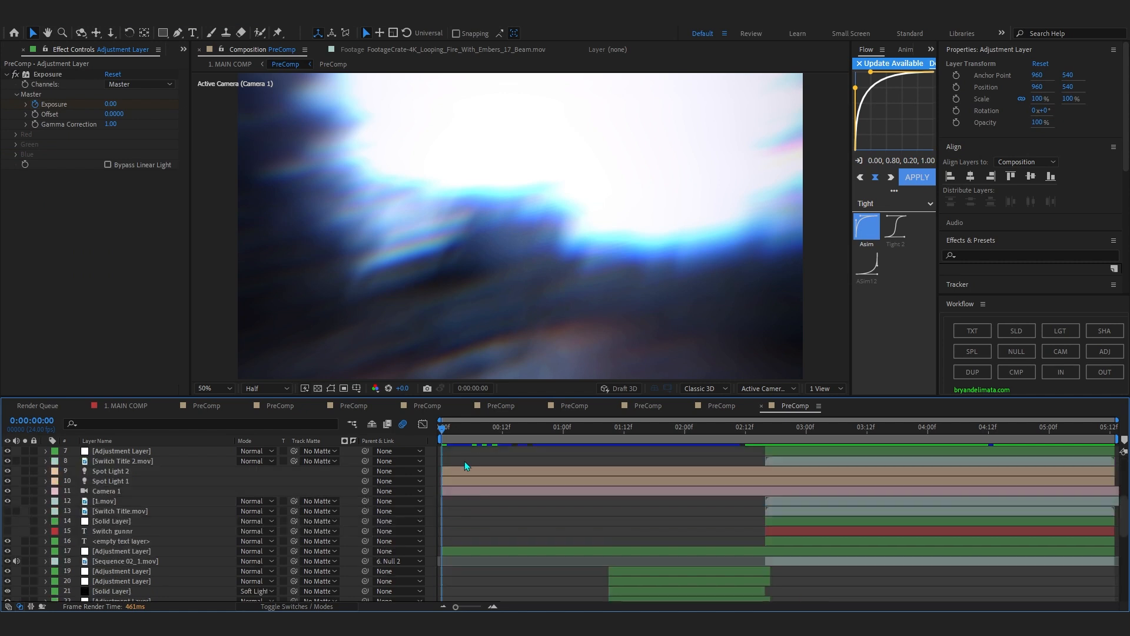
pyautogui.click(107, 581)
pyautogui.scroll(-2, 112, 572)
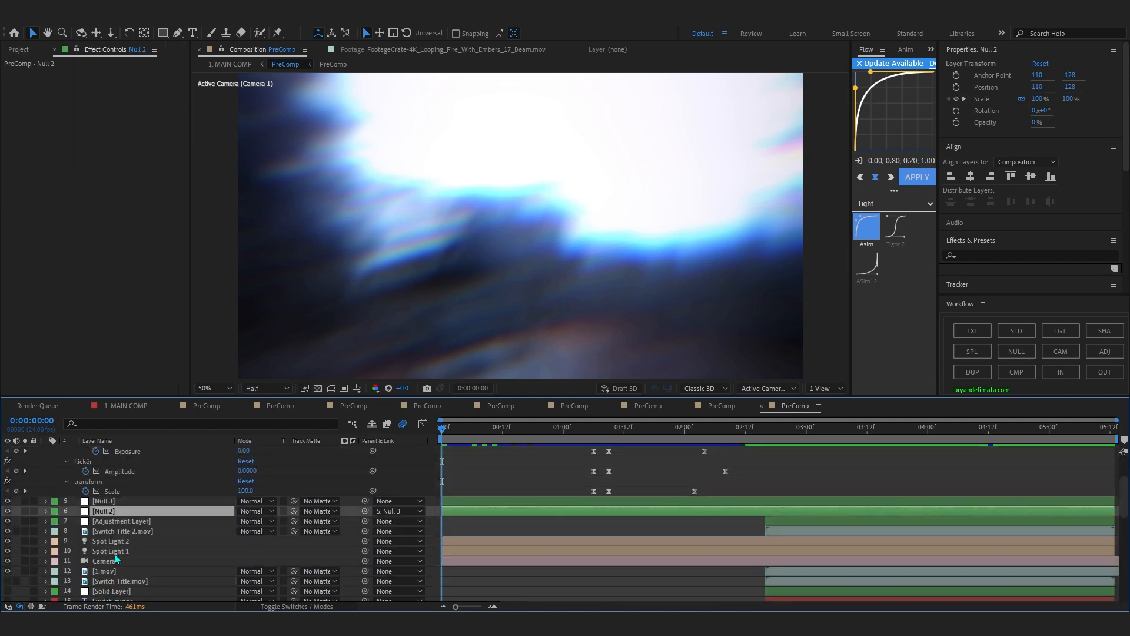
pyautogui.click(115, 522)
pyautogui.press('space')
pyautogui.press('space')
pyautogui.scroll(-8, 473, 466)
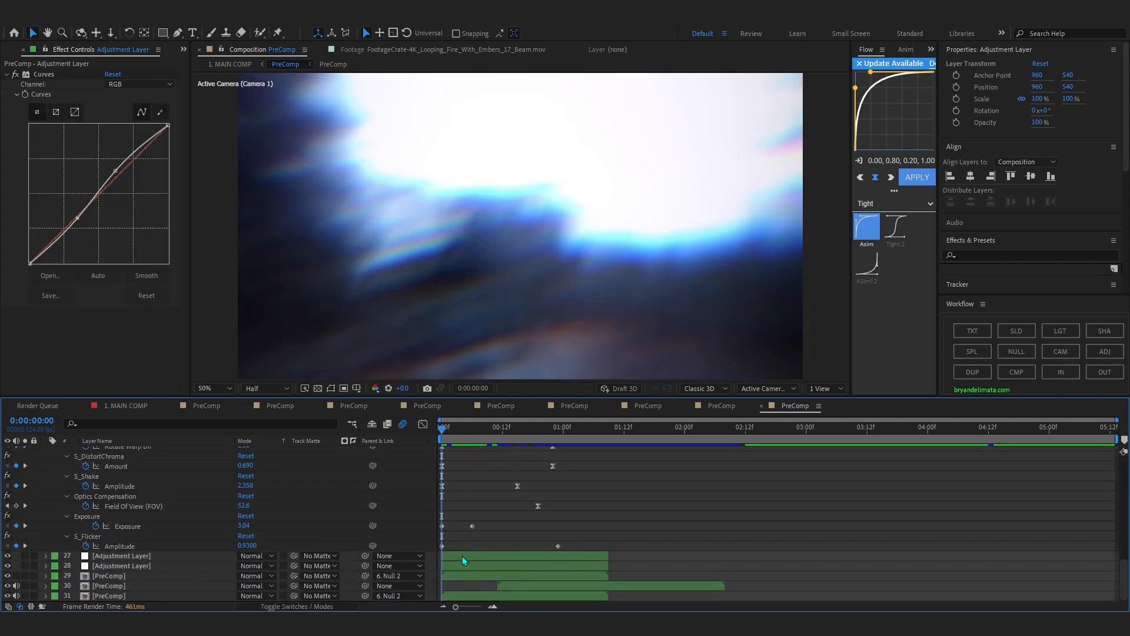
# Examine the S_Flicker effect on adjustment layer 27 and the S_DistortChroma effect on layer 28.
pyautogui.click(462, 556)
pyautogui.click(458, 567)
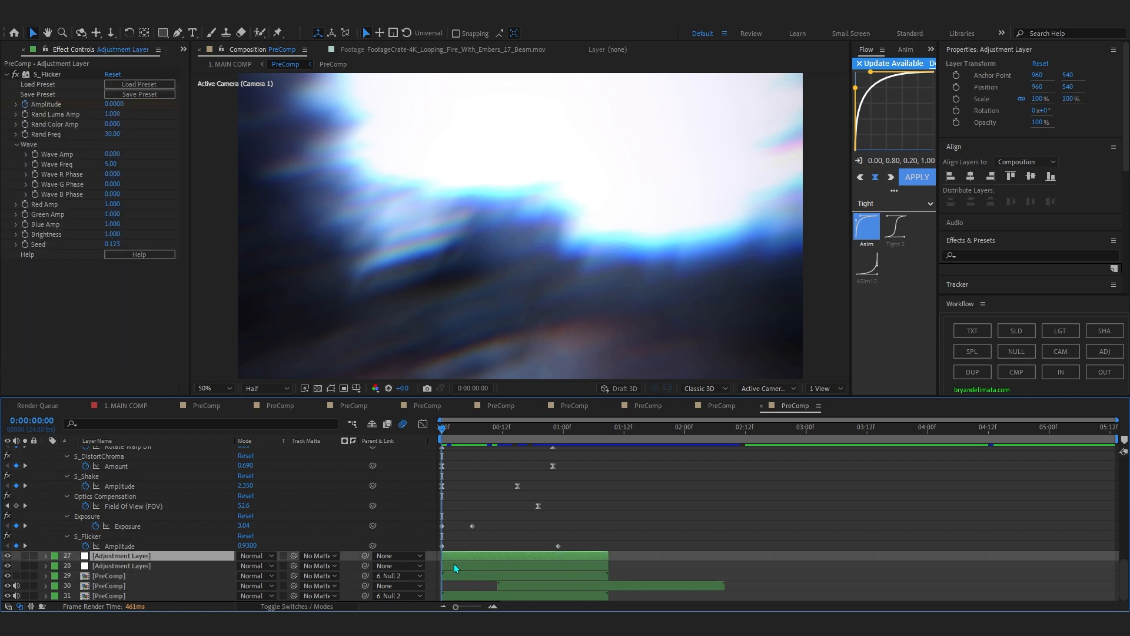
pyautogui.press('space')
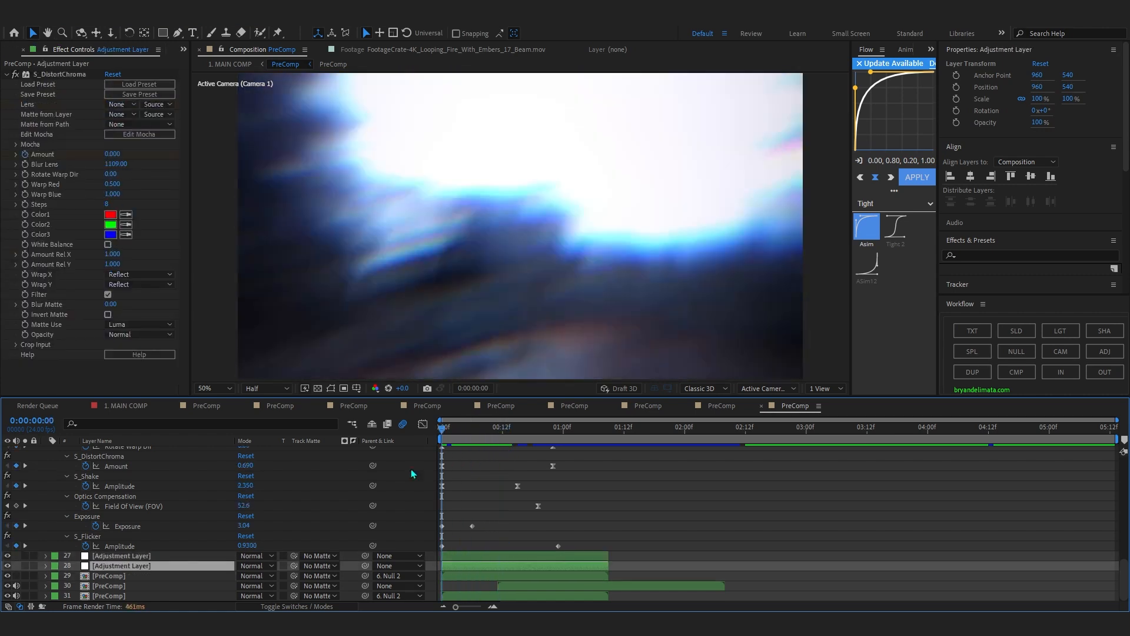
pyautogui.press('space')
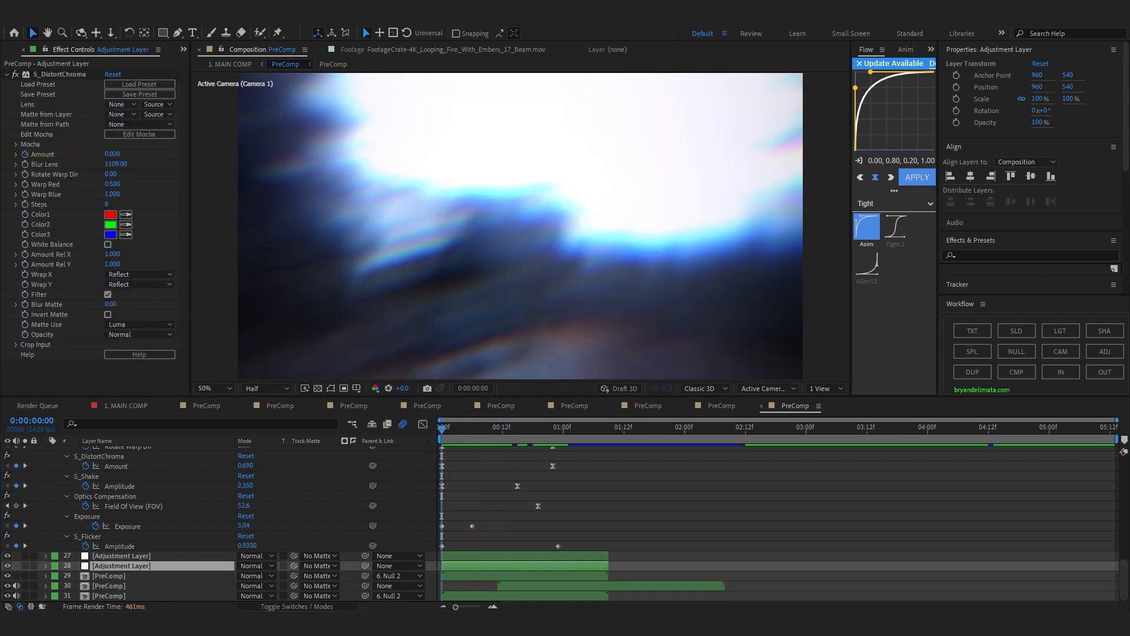
# Switch to the browser, open the Essential Effects & Transitions Presets product page, highlight its heading, and return to After Effects.
pyautogui.moveTo(1129, 77); pyautogui.dragTo(573, 28)
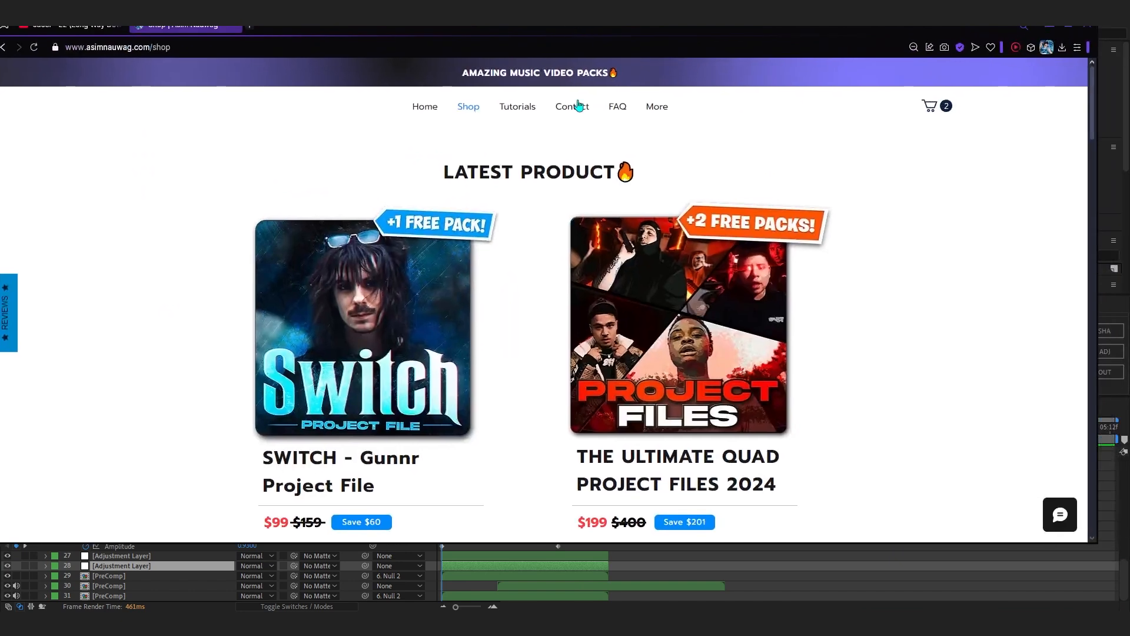
pyautogui.scroll(-9, 413, 294)
pyautogui.scroll(2, 399, 308)
pyautogui.click(399, 309)
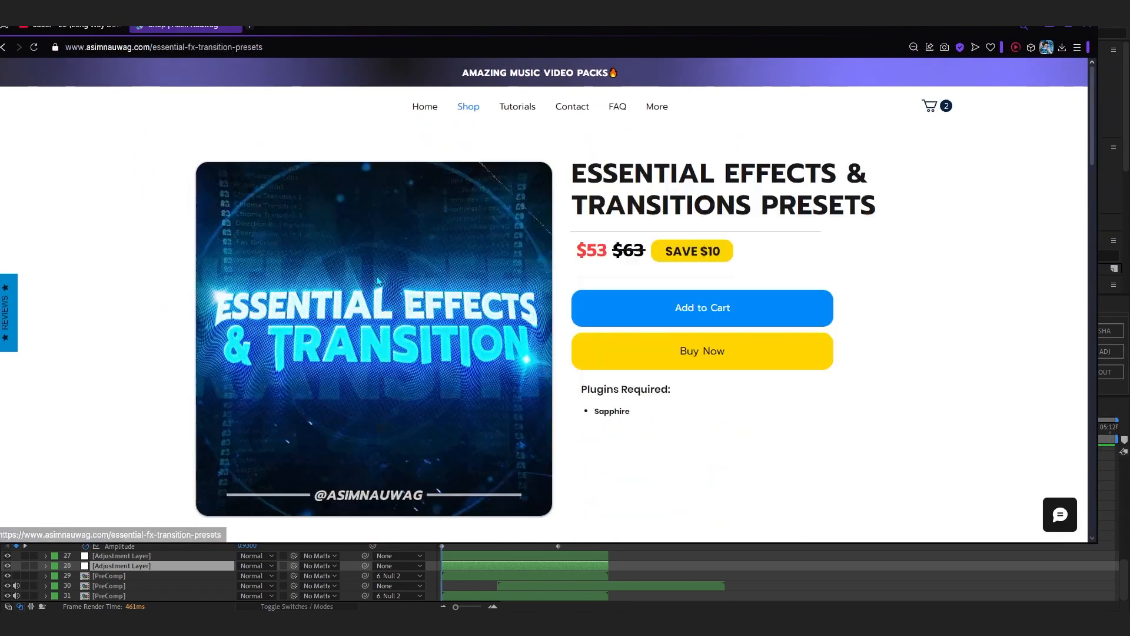
pyautogui.tripleClick(623, 180)
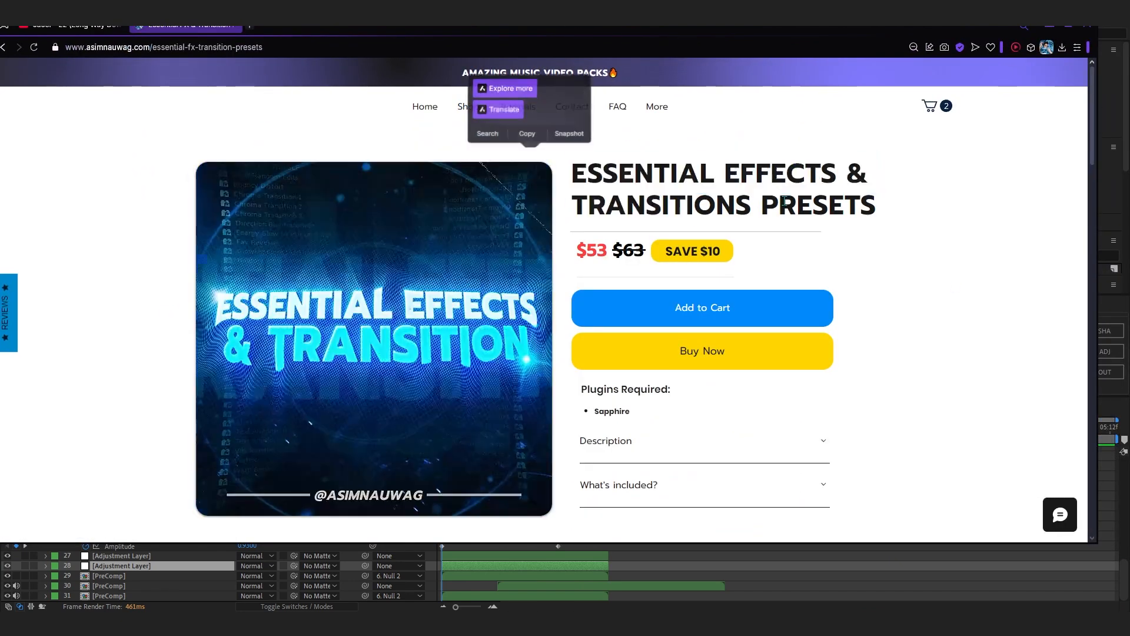
pyautogui.click(1050, 25)
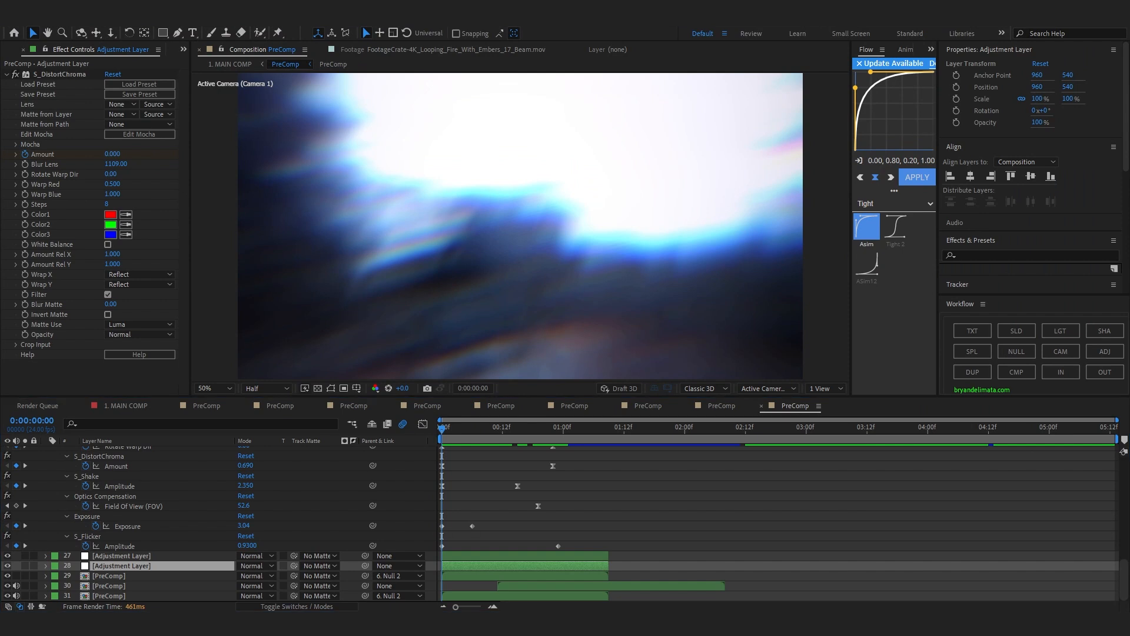
# Switch to the browser, open the SWITCH - Gunnr Project File product page, and go back to the Shop page.
pyautogui.click(683, 574)
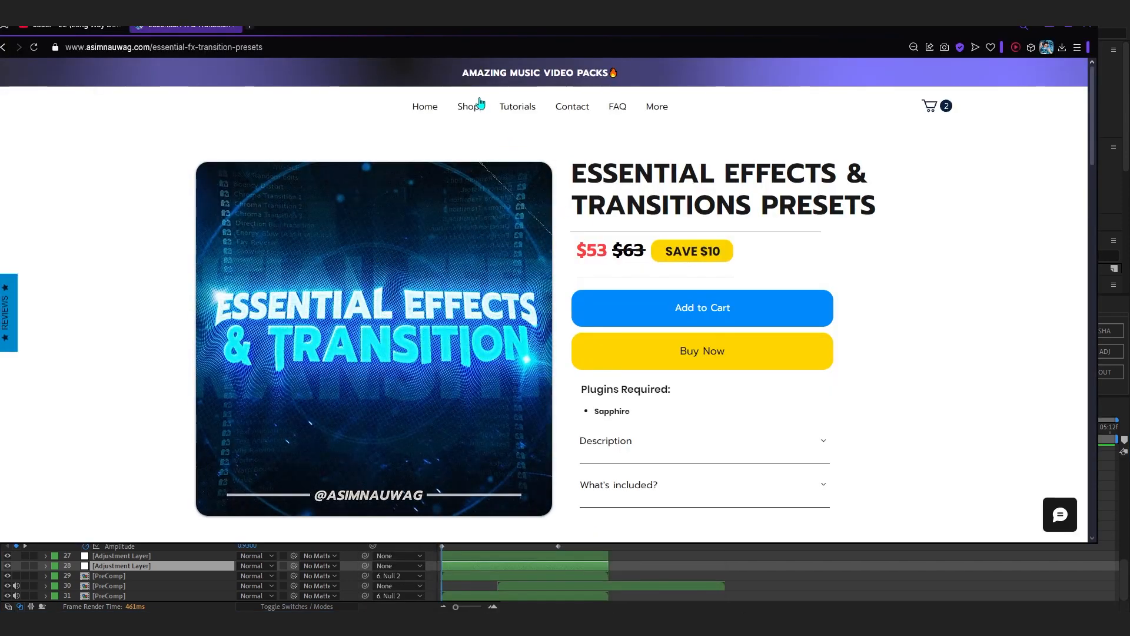
pyautogui.click(336, 289)
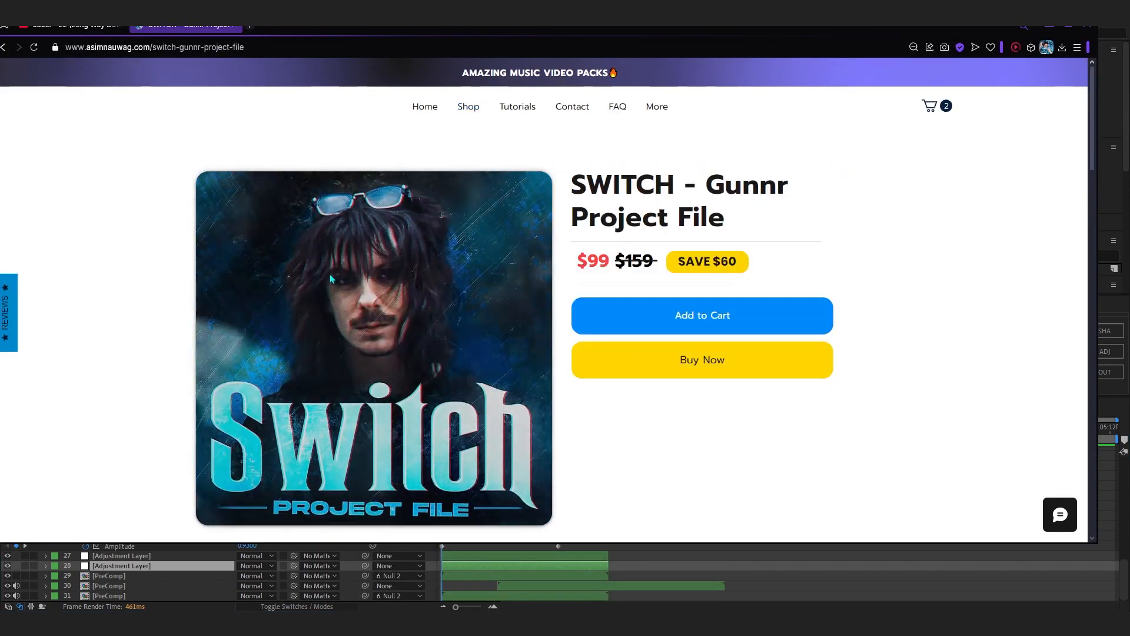
pyautogui.click(526, 45)
pyautogui.moveTo(528, 31); pyautogui.dragTo(570, 26)
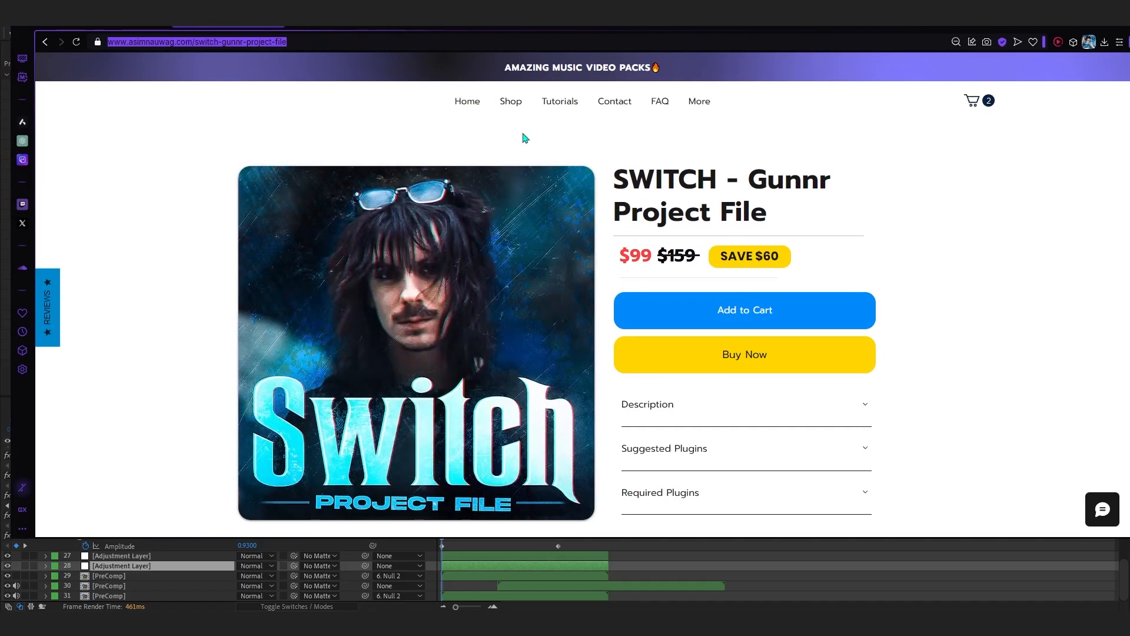
pyautogui.moveTo(402, 26); pyautogui.dragTo(378, 52)
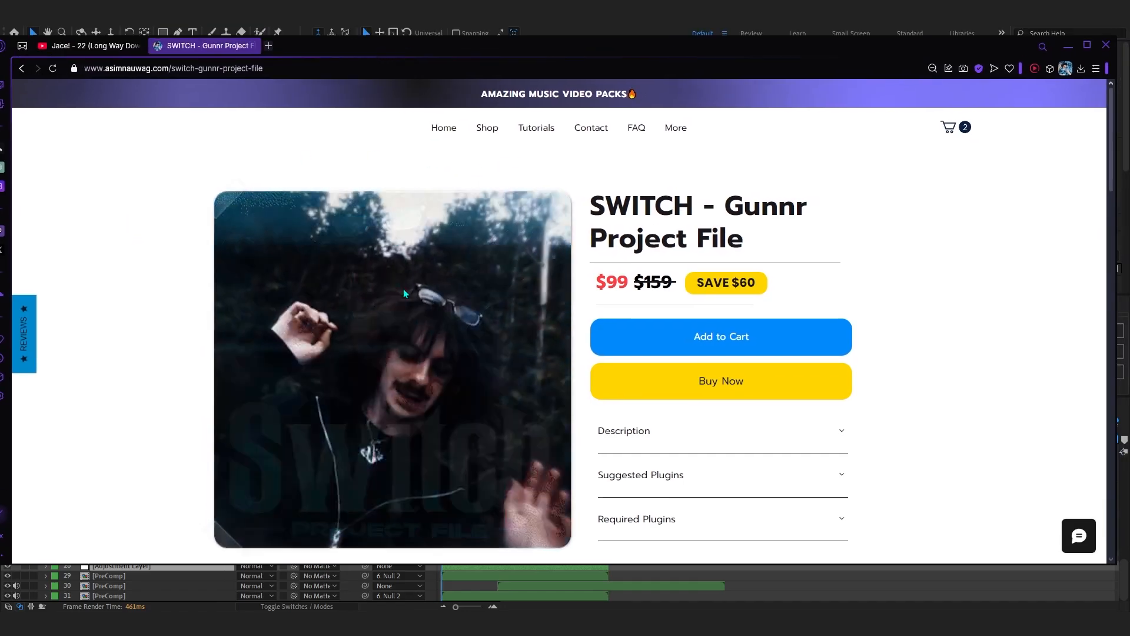
pyautogui.moveTo(508, 41); pyautogui.dragTo(554, 33)
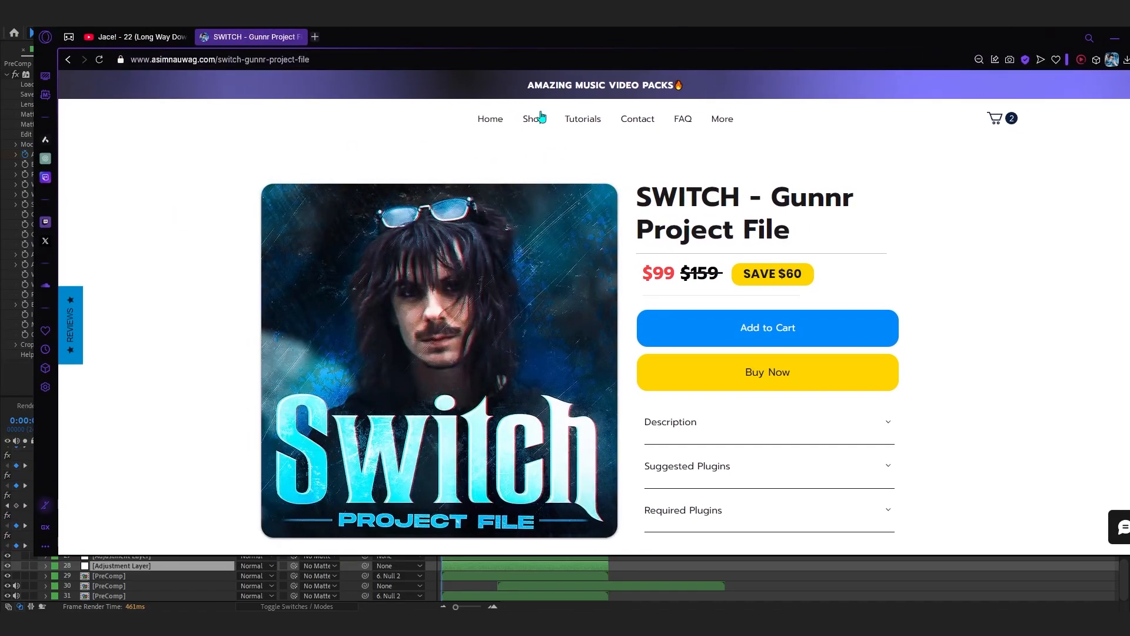
pyautogui.click(335, 226)
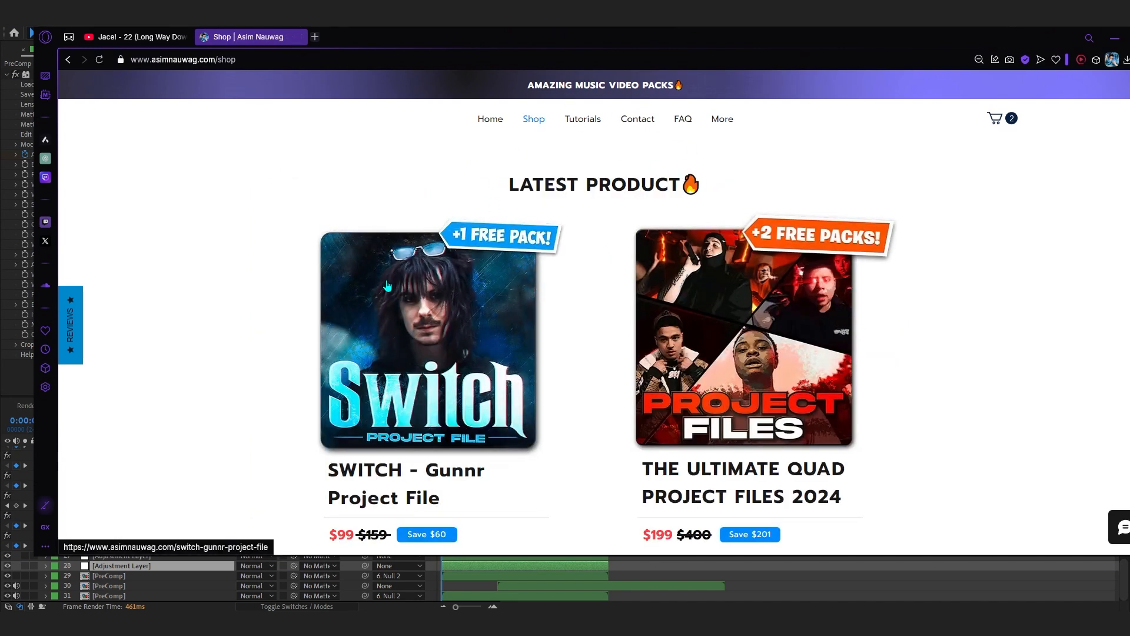
# Switch back to After Effects and scrub through the PreComp's opening transition to 0:00:00:22.
pyautogui.moveTo(505, 44); pyautogui.dragTo(1129, 70)
pyautogui.moveTo(447, 435); pyautogui.dragTo(582, 560)
pyautogui.moveTo(604, 451); pyautogui.dragTo(553, 464)
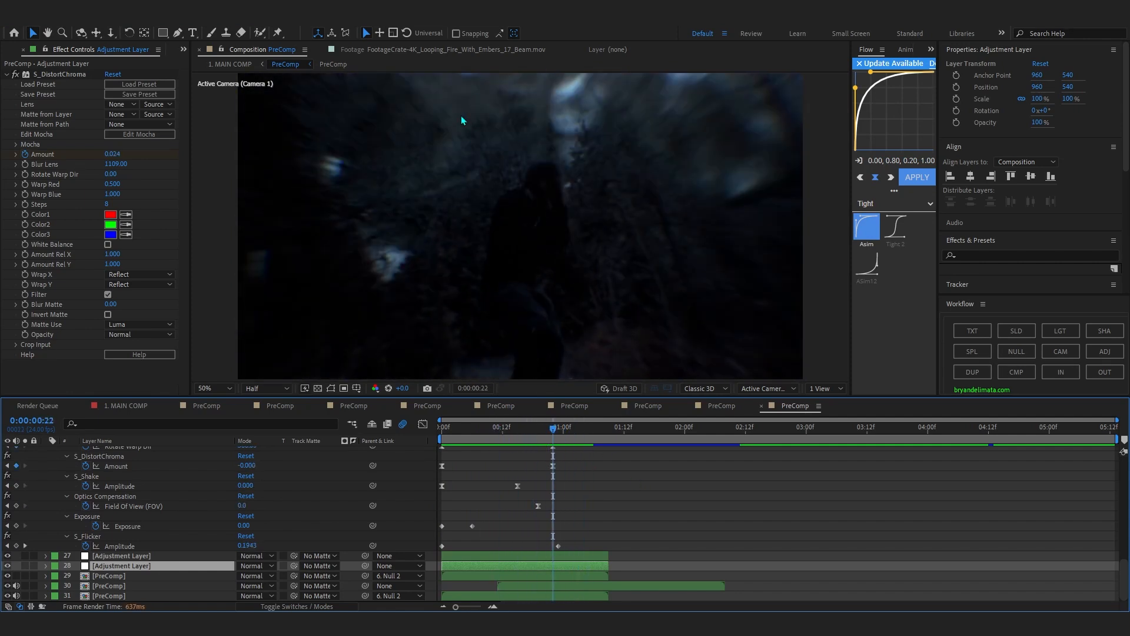
# Toggle the visibility of the layer 30 and 31 PreComps to compare their part in the transition.
pyautogui.click(9, 595)
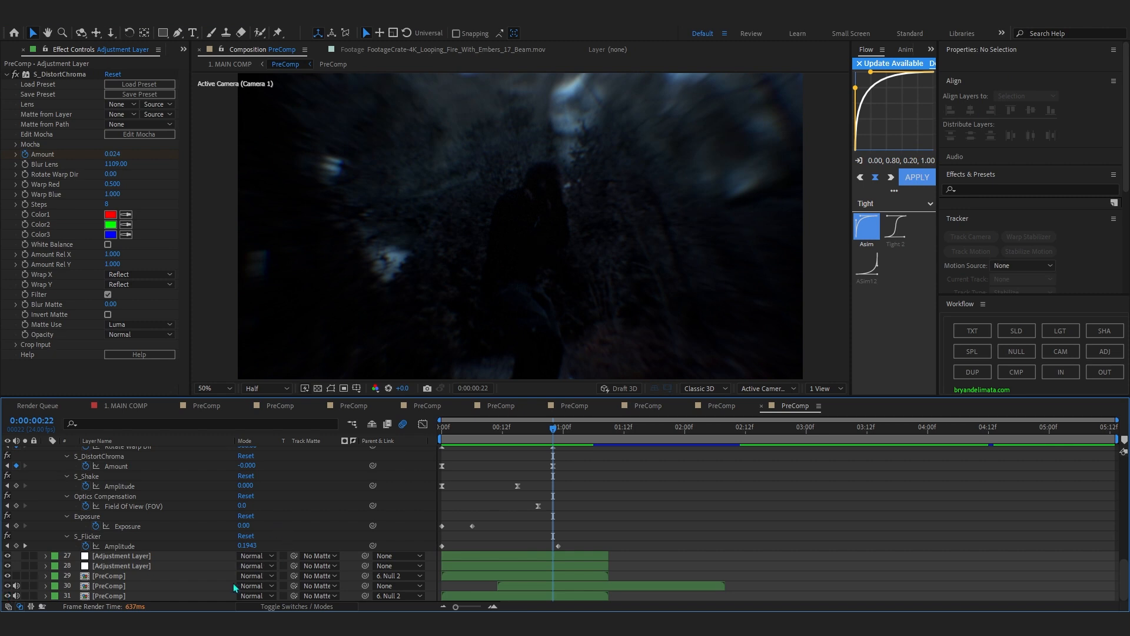
pyautogui.click(167, 588)
pyautogui.click(163, 596)
pyautogui.click(8, 587)
pyautogui.click(8, 587)
pyautogui.click(9, 587)
pyautogui.click(8, 587)
pyautogui.click(9, 587)
# Open the layer 30 PreComp, preview its random ediys.mp4 clips, and return to the title PreComp.
pyautogui.doubleClick(614, 588)
pyautogui.moveTo(607, 430); pyautogui.dragTo(761, 479)
pyautogui.press('space')
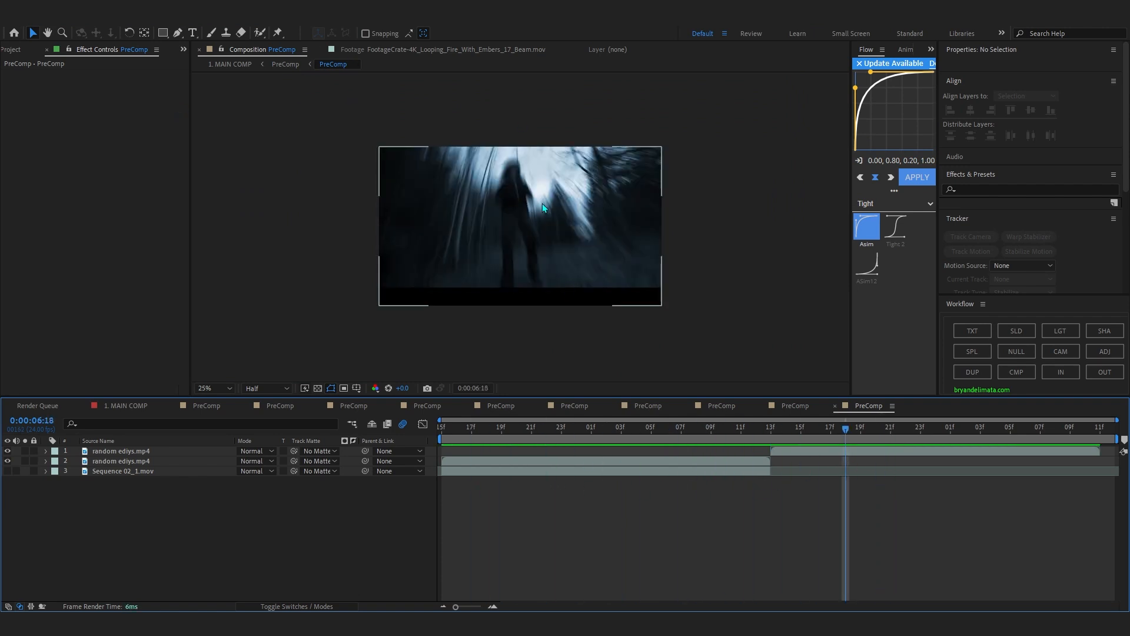
pyautogui.press('.')
pyautogui.click(294, 64)
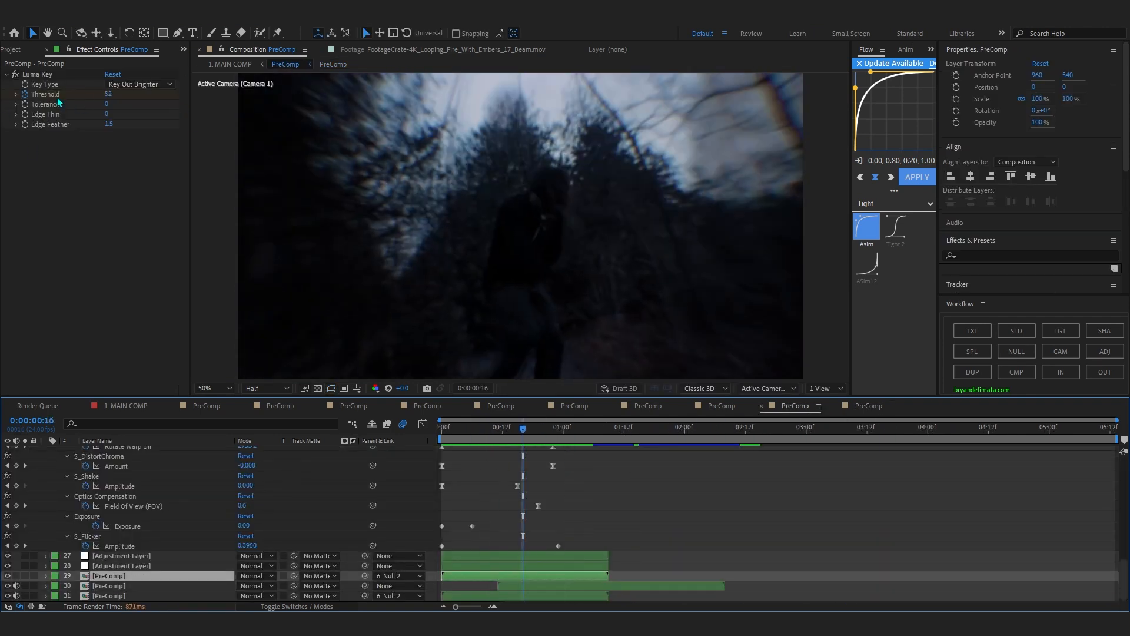
# Scrub through the transition while toggling the Luma Key effect on the layer 29 PreComp off and on to compare.
pyautogui.moveTo(529, 433); pyautogui.dragTo(562, 440)
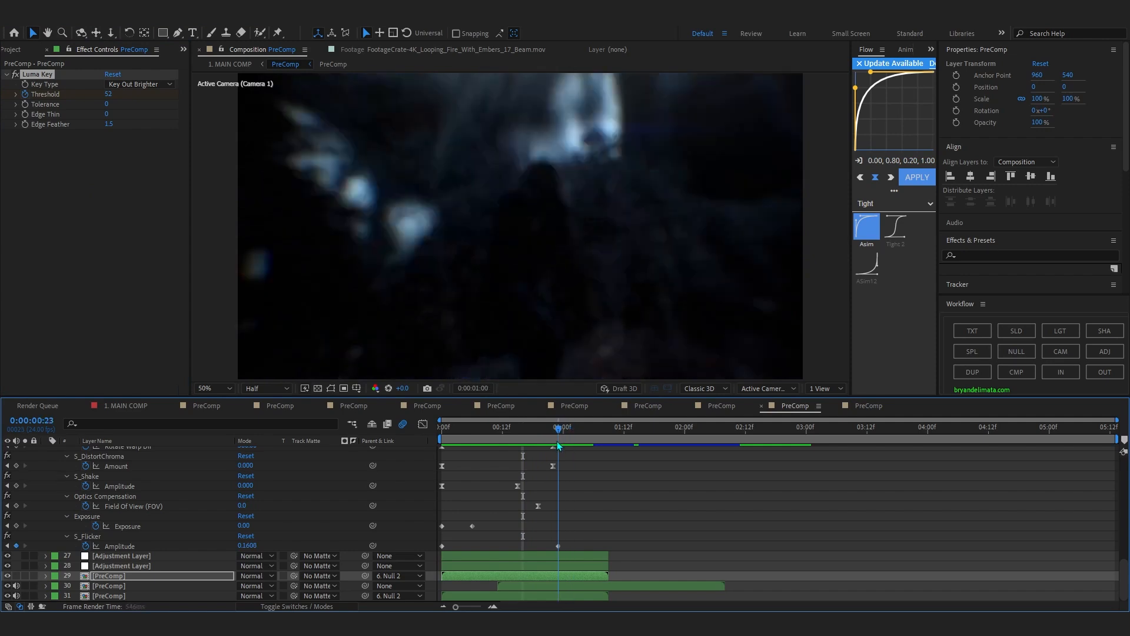
pyautogui.moveTo(558, 450); pyautogui.dragTo(642, 531)
pyautogui.click(18, 78)
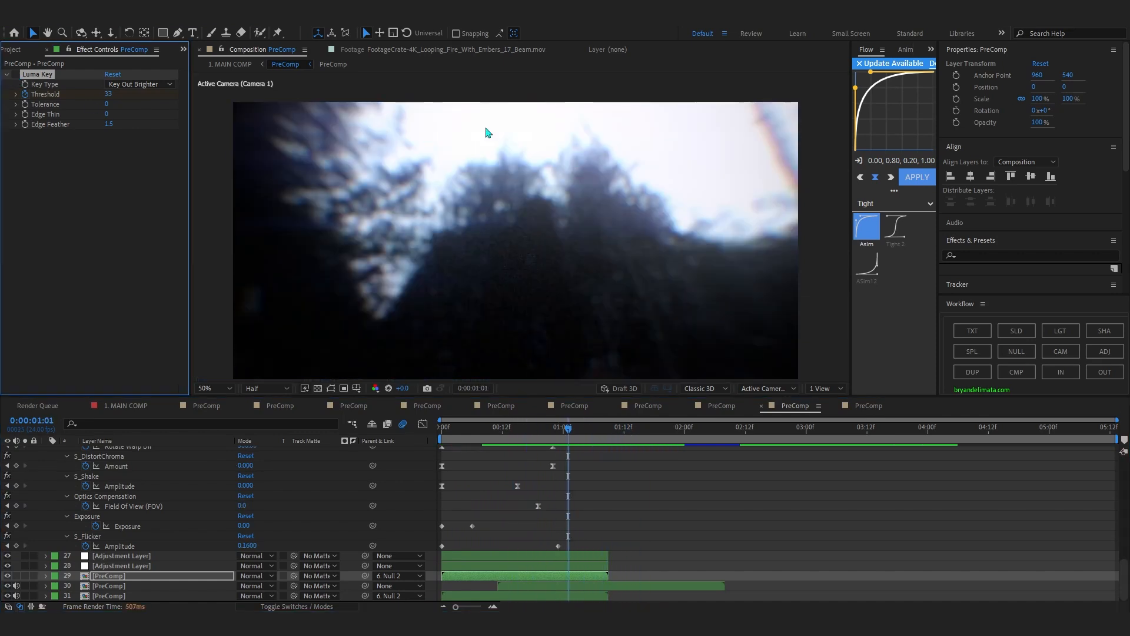
pyautogui.moveTo(612, 147); pyautogui.dragTo(576, 72)
pyautogui.scroll(-2, 579, 131)
pyautogui.moveTo(582, 158); pyautogui.dragTo(590, 197)
pyautogui.scroll(2, 577, 176)
pyautogui.moveTo(560, 430); pyautogui.dragTo(583, 448)
pyautogui.click(15, 74)
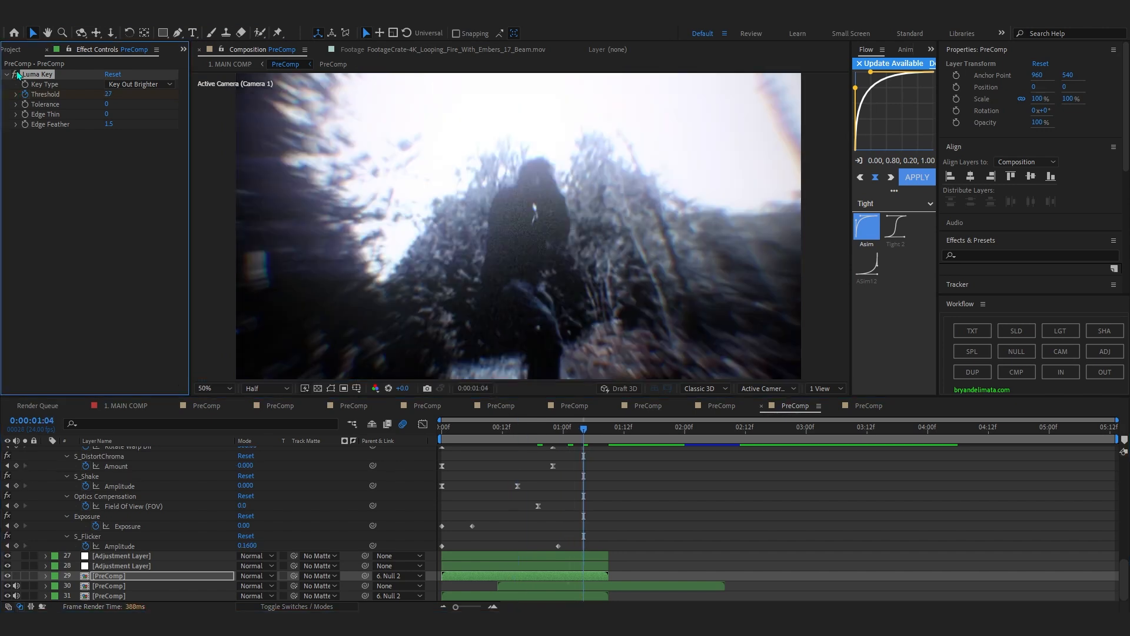
pyautogui.moveTo(563, 429); pyautogui.dragTo(497, 454)
pyautogui.moveTo(549, 476); pyautogui.dragTo(599, 509)
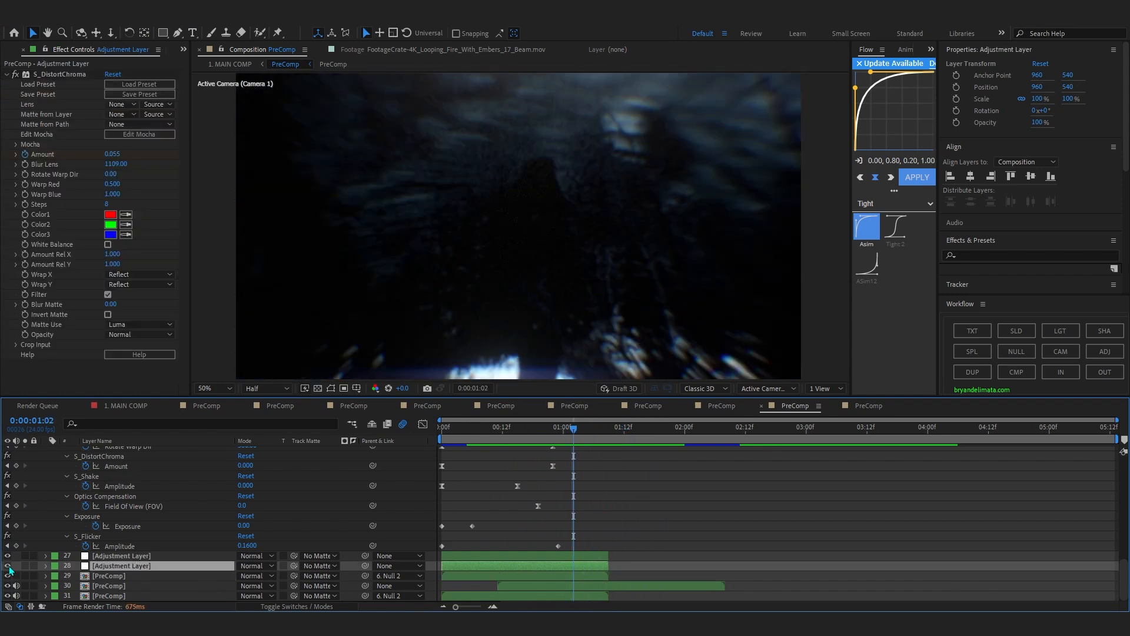
# Inspect the effects on adjustment layers 27 and 26 and collapse layer 26's keyframed properties.
pyautogui.click(114, 559)
pyautogui.scroll(3, 470, 524)
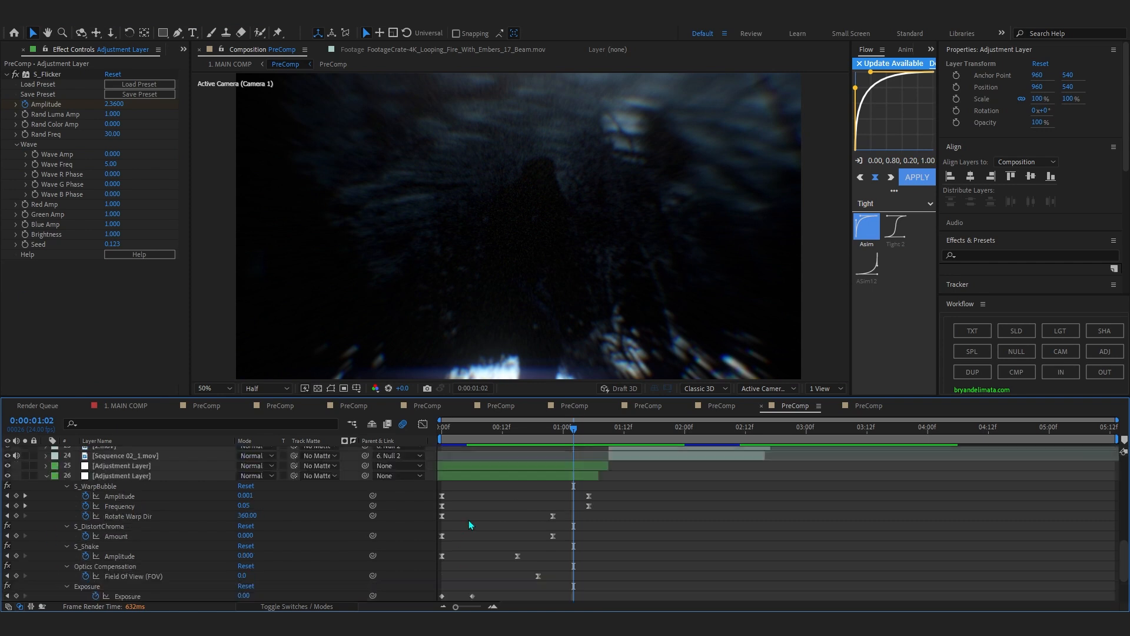
pyautogui.click(483, 476)
pyautogui.click(47, 476)
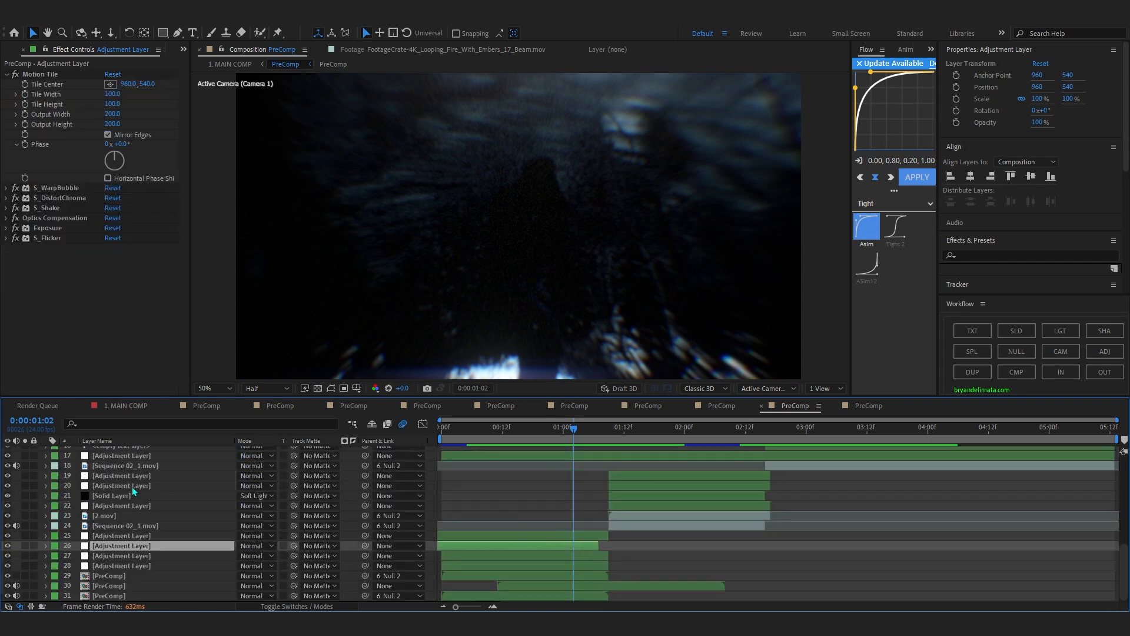
# Examine the Glow and Add Grain effects on adjustment layer 25 and scrub the transition to 0:00:01:04.
pyautogui.click(119, 534)
pyautogui.moveTo(481, 429); pyautogui.dragTo(585, 497)
pyautogui.scroll(-10, 89, 254)
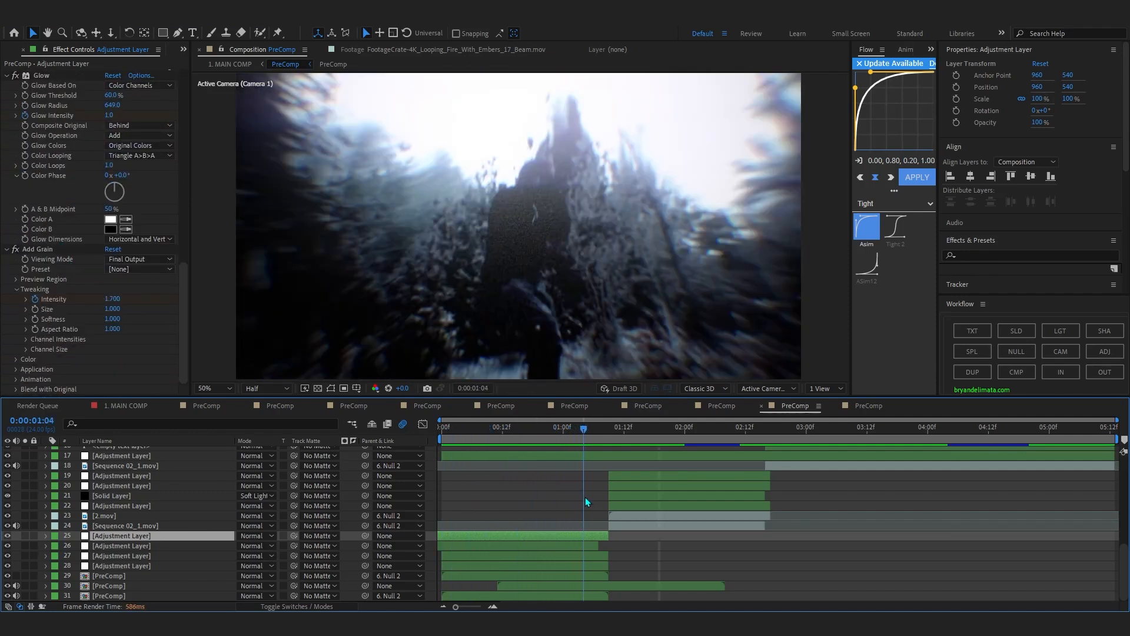
# Inspect the top two adjustment layers, including the Magic Bullet Looks effect on layer 1.
pyautogui.scroll(3, 562, 514)
pyautogui.click(566, 529)
pyautogui.scroll(6, 564, 529)
pyautogui.click(553, 464)
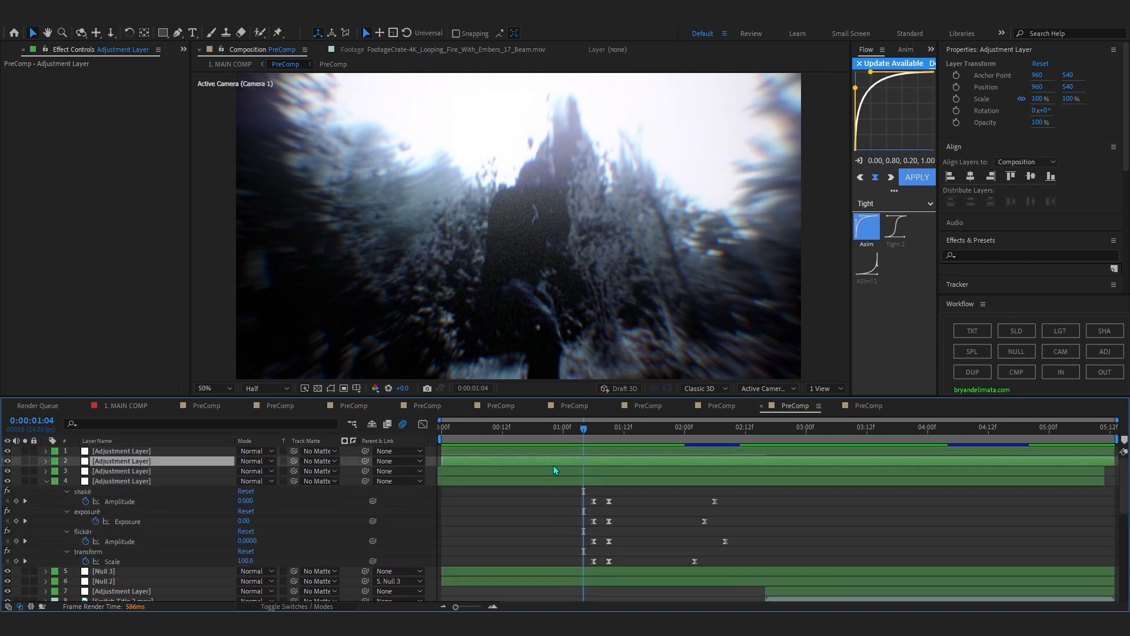
pyautogui.click(546, 452)
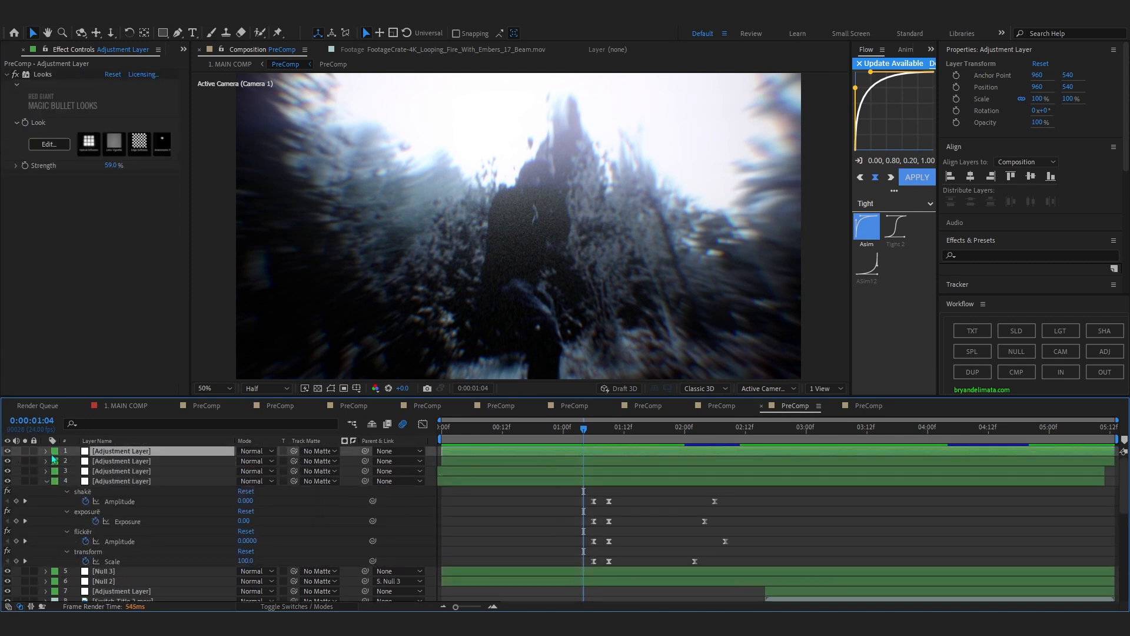
# Scrub through the following shot to 0:00:01:23 and examine the CC Vignette effect on adjustment layer 20.
pyautogui.moveTo(555, 429); pyautogui.dragTo(710, 477)
pyautogui.scroll(-5, 648, 436)
pyautogui.moveTo(606, 430); pyautogui.dragTo(681, 513)
pyautogui.click(681, 510)
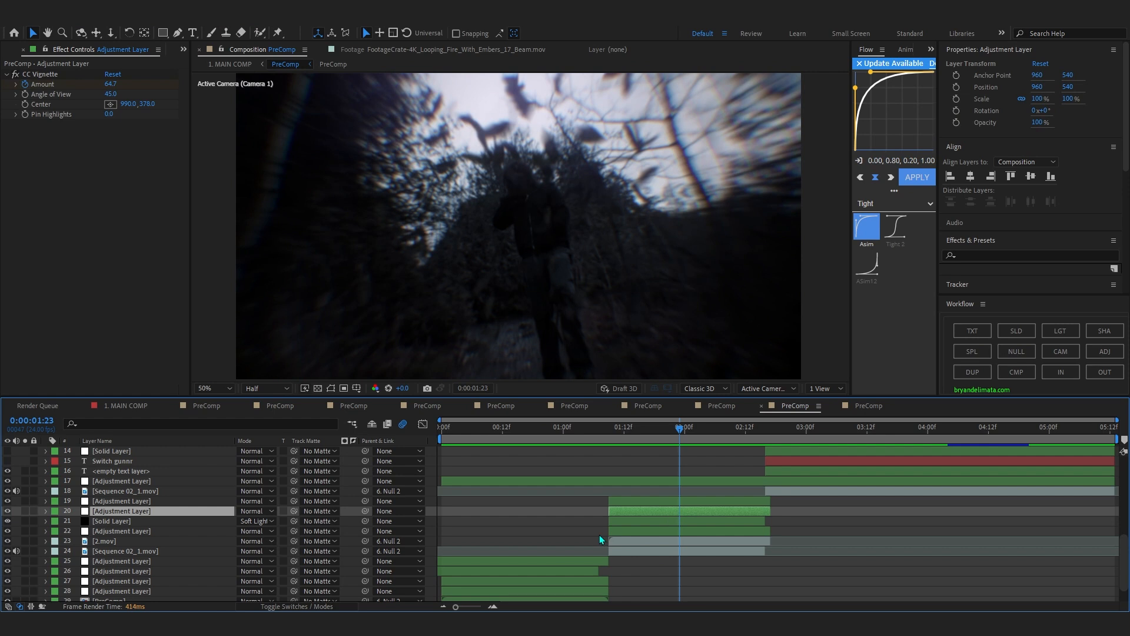
# Inspect the layer 18 footage, toggle the visibility of 2.mov on layer 23 to compare, and preview the shot to inspect Null 2.
pyautogui.click(136, 491)
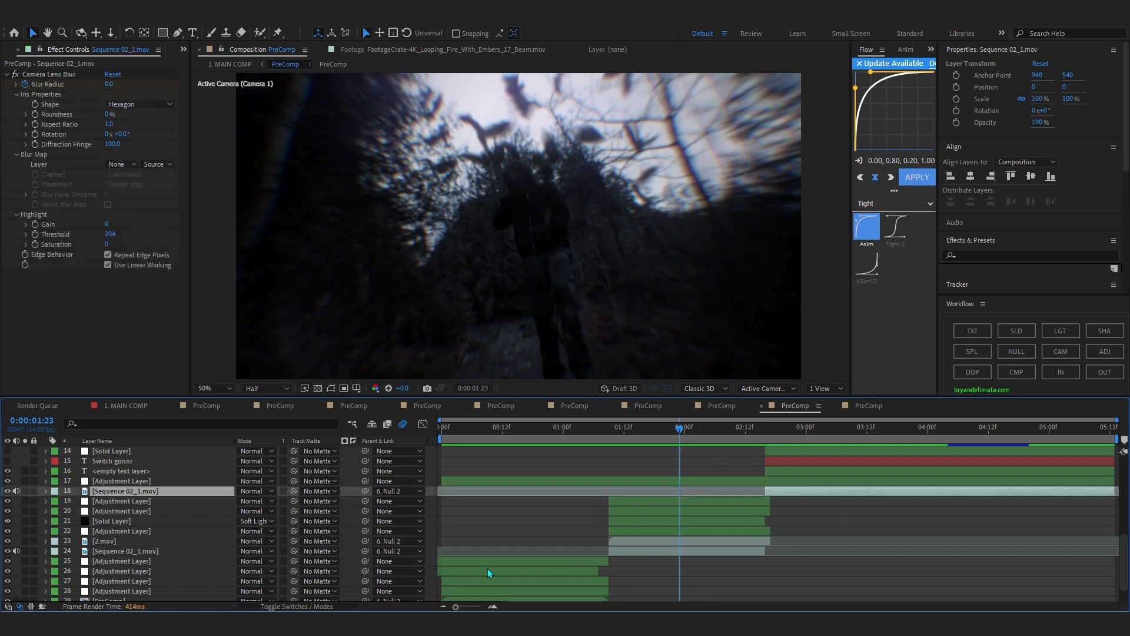
pyautogui.click(614, 541)
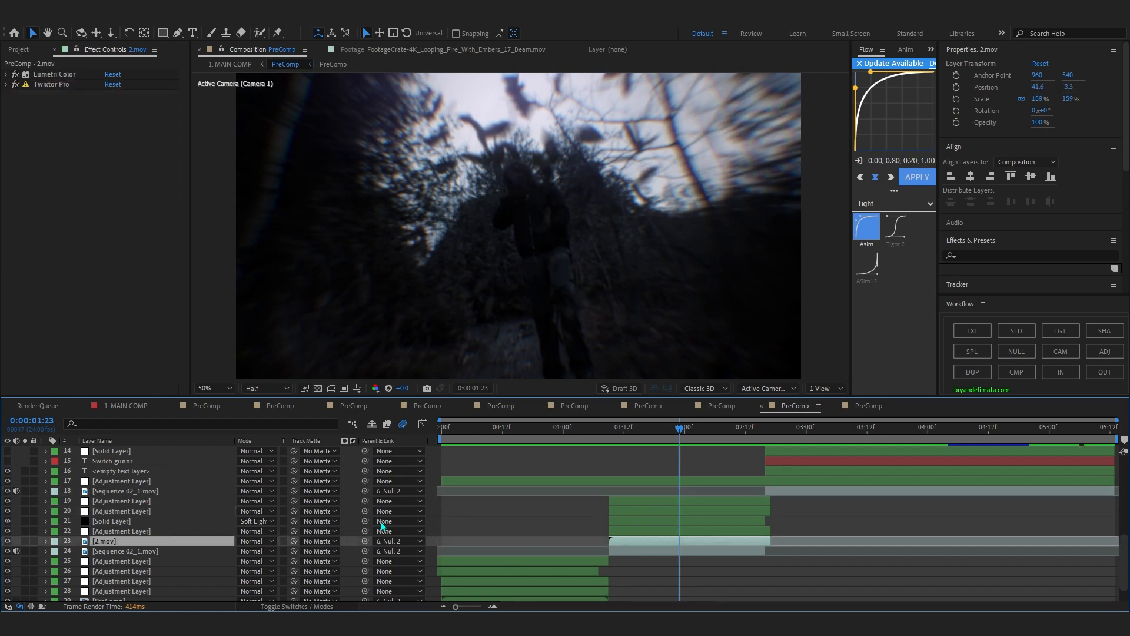
pyautogui.click(6, 542)
pyautogui.moveTo(626, 433); pyautogui.dragTo(594, 429)
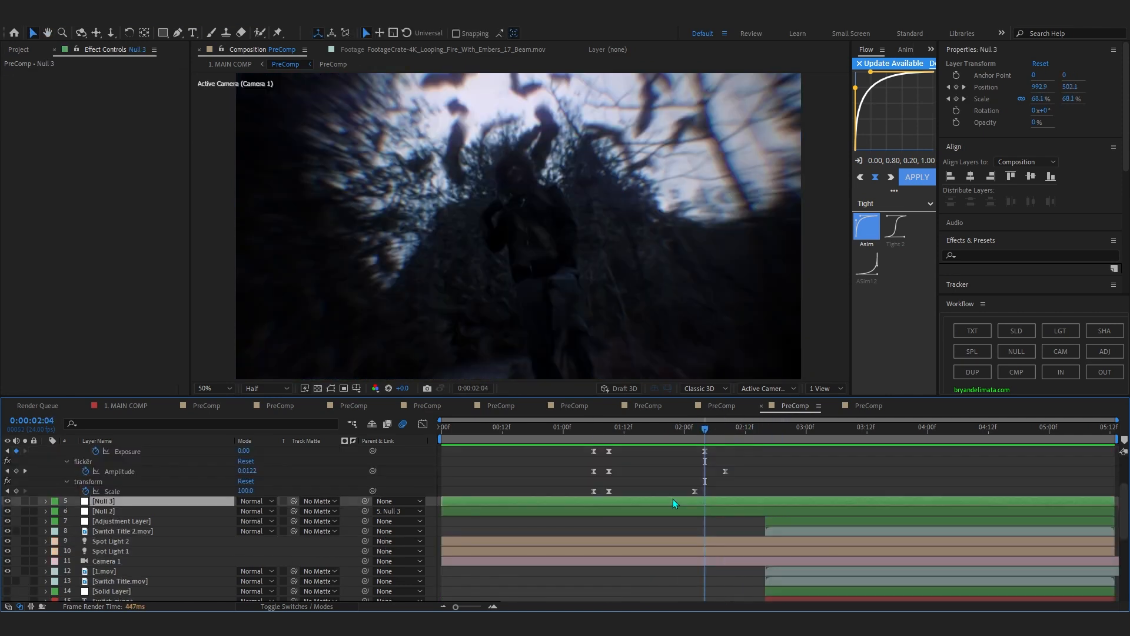
pyautogui.click(669, 509)
pyautogui.scroll(3, 415, 541)
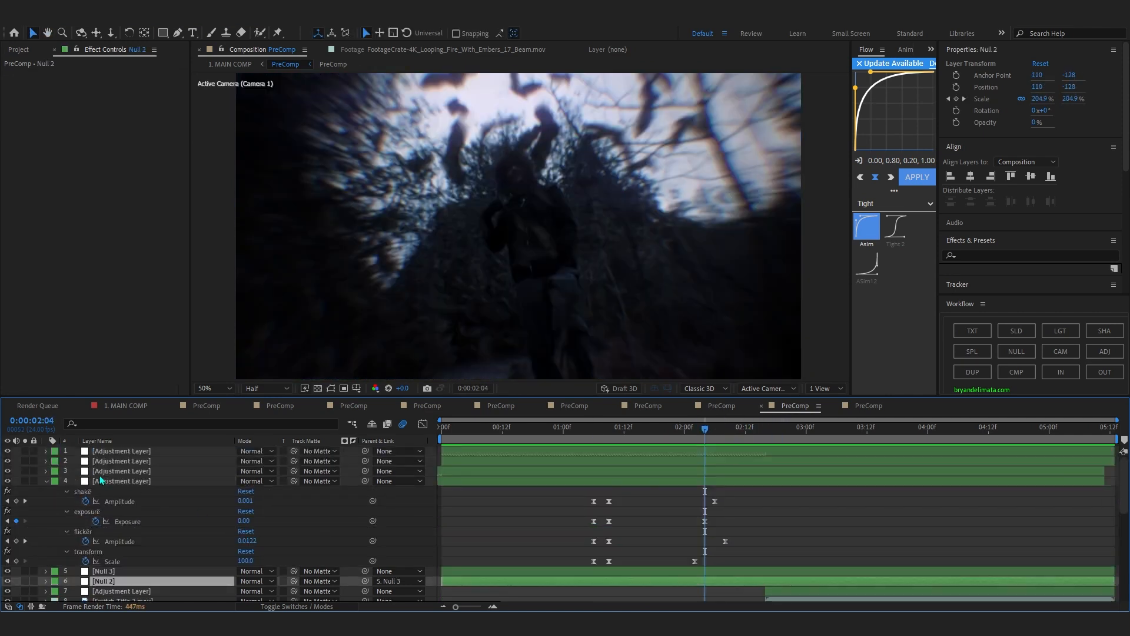
# Inspect adjustment layers 3 and 2, toggle layer 2's Universe Chromatic Aberration off and on to compare, and step back to 0:00:01:22.
pyautogui.click(104, 472)
pyautogui.click(114, 464)
pyautogui.click(17, 78)
pyautogui.press('pageup')
pyautogui.press('pageup')
pyautogui.press('pageup')
pyautogui.press('pageup')
pyautogui.press('pageup')
pyautogui.press('pageup')
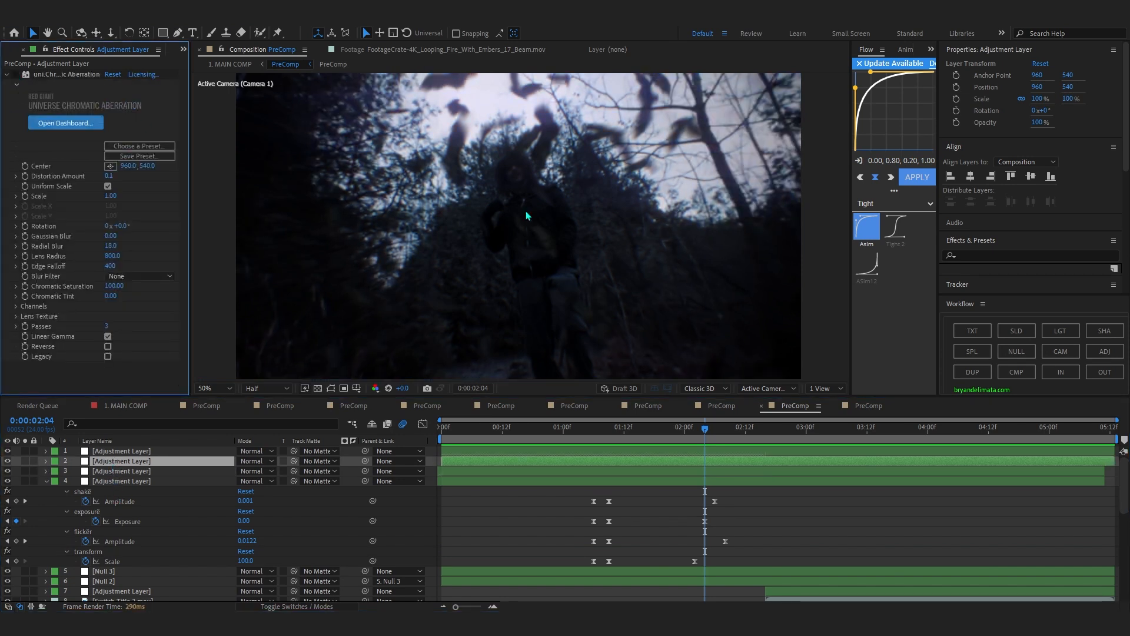
pyautogui.click(15, 76)
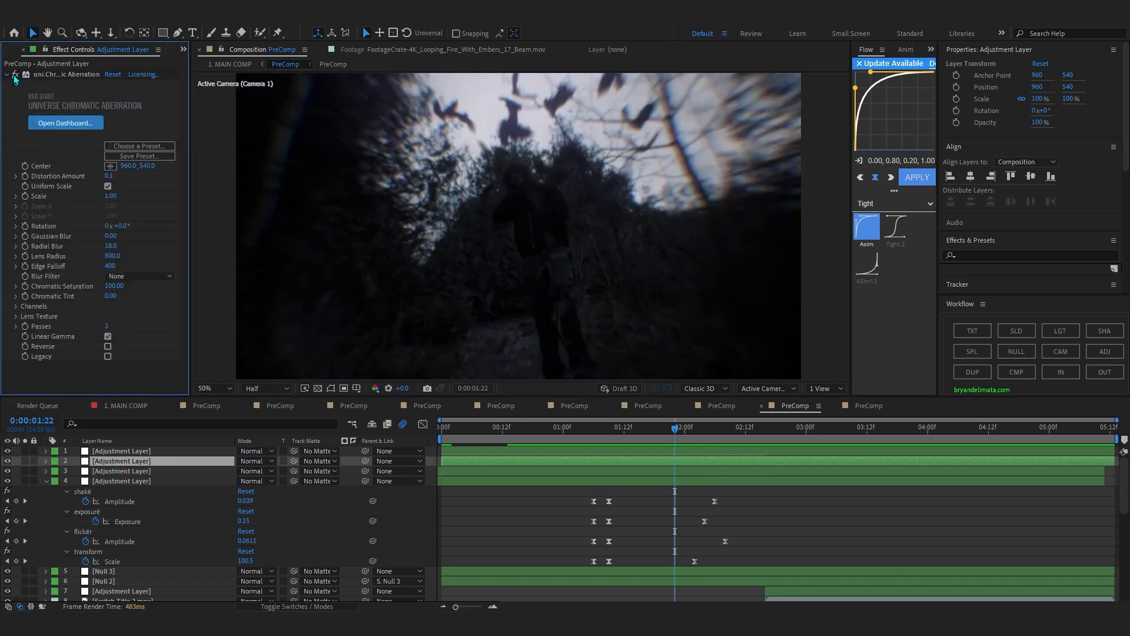
# Preview the Switch title shot from 0:00:02:11 and inspect the Lumetri Color effect on the 1.mov layer.
pyautogui.moveTo(500, 434); pyautogui.dragTo(771, 516)
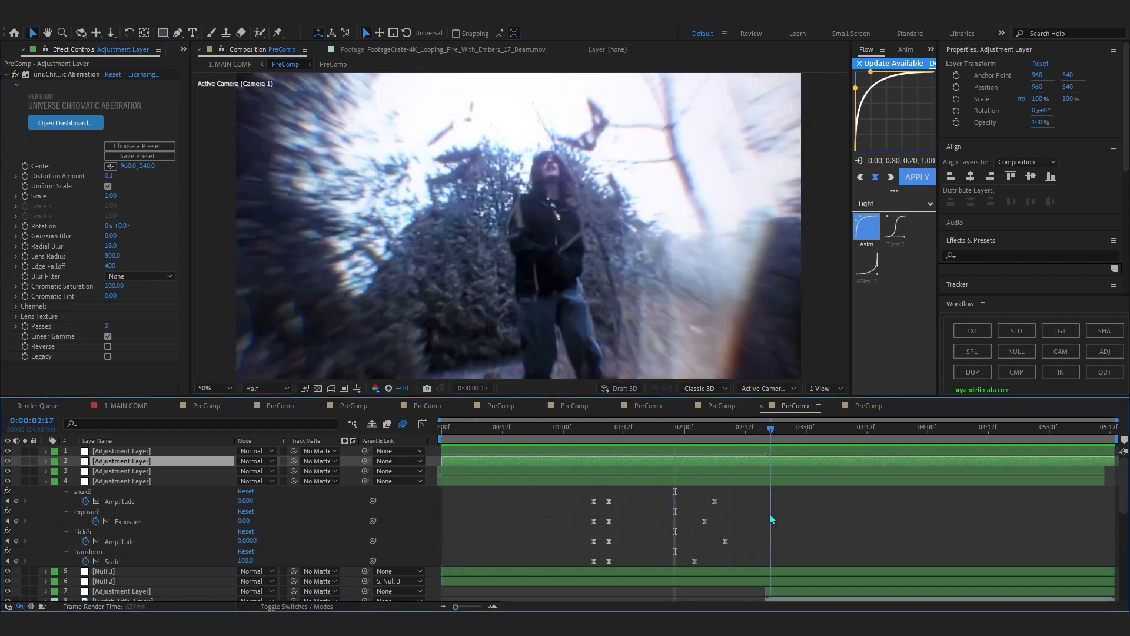
pyautogui.scroll(-6, 770, 516)
pyautogui.moveTo(749, 431); pyautogui.dragTo(738, 440)
pyautogui.press('space')
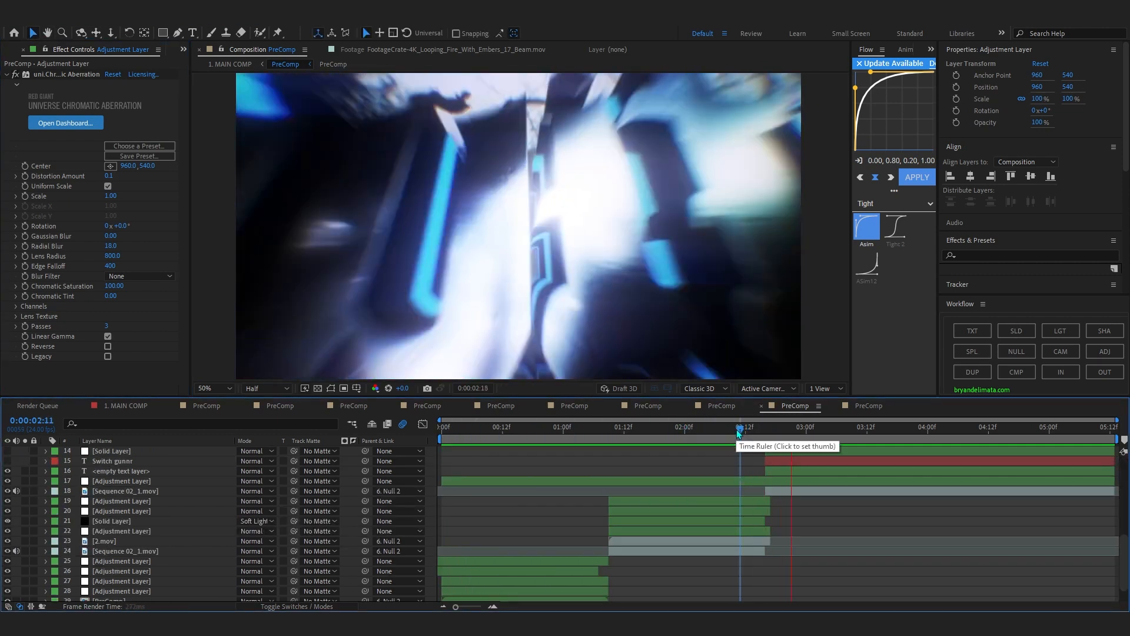
pyautogui.scroll(2, 846, 467)
pyautogui.press('space')
pyautogui.scroll(-1, 796, 464)
pyautogui.scroll(1, 796, 464)
pyautogui.scroll(-1, 699, 500)
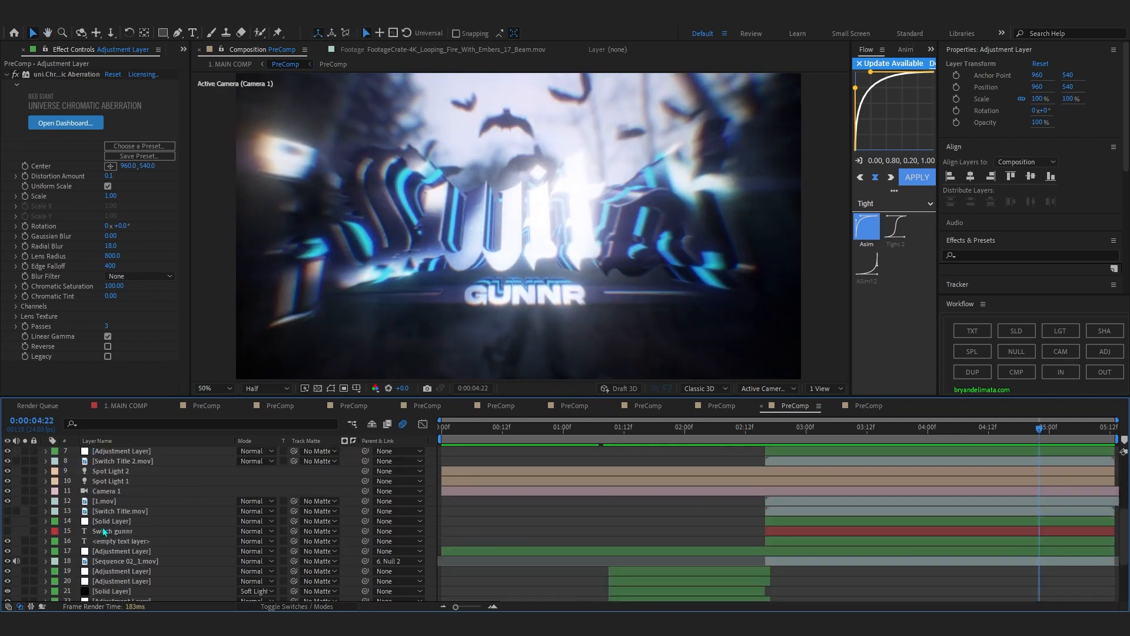
pyautogui.click(105, 501)
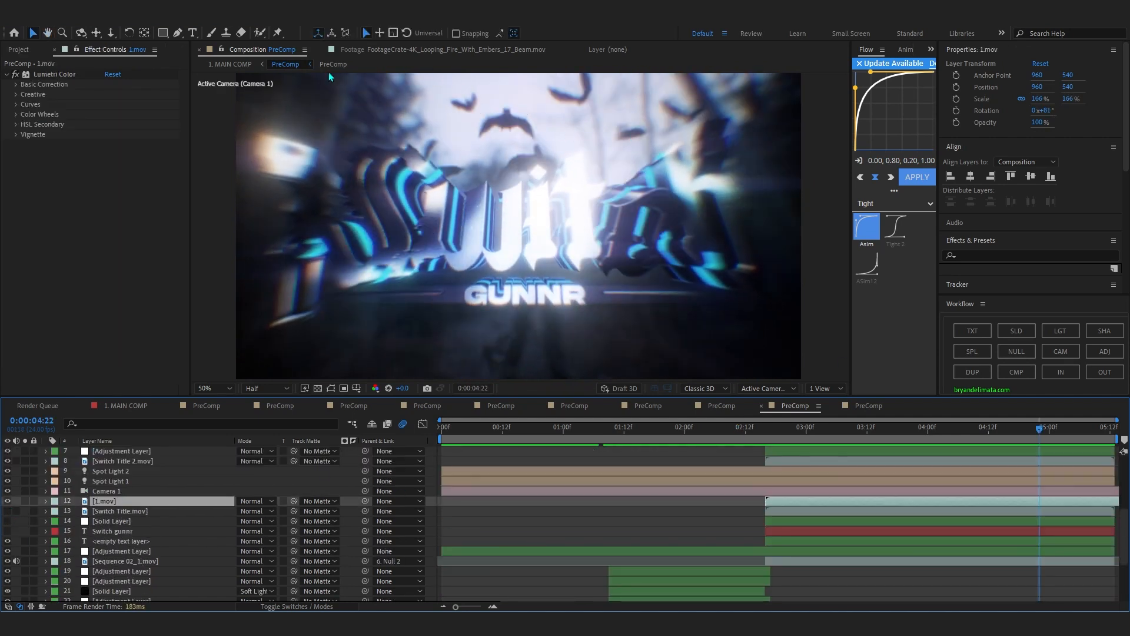
# Return to 1. MAIN COMP and preview the sequence following the Switch title shot.
pyautogui.click(230, 64)
pyautogui.scroll(5, 639, 455)
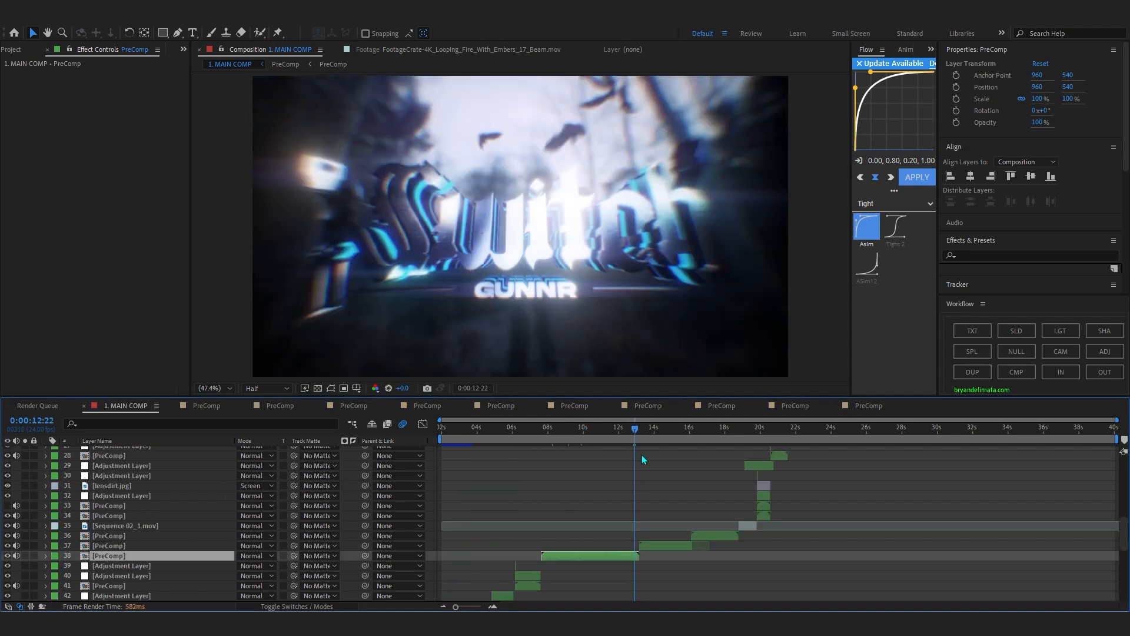
pyautogui.scroll(2, 641, 455)
pyautogui.moveTo(586, 443)
pyautogui.mouseDown()
pyautogui.moveTo(612, 437)
pyautogui.moveTo(593, 446)
pyautogui.mouseUp()
pyautogui.press('space')
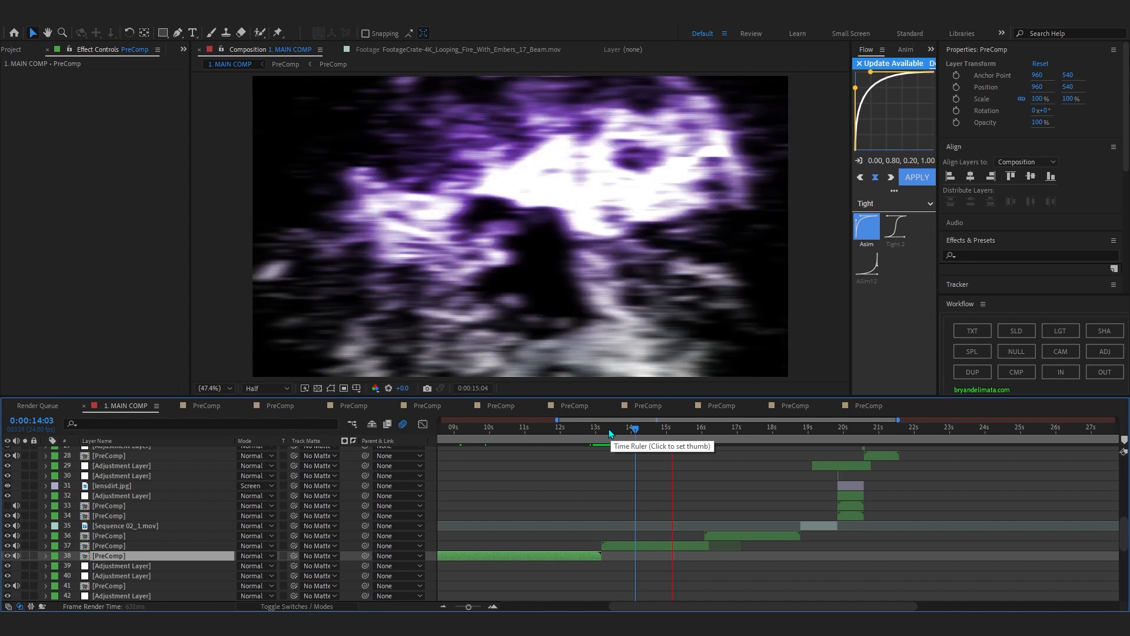
# Replay the transition around 0:00:13:01 at a closer timeline scale and scrub back to 0:00:12:21.
pyautogui.click(596, 432)
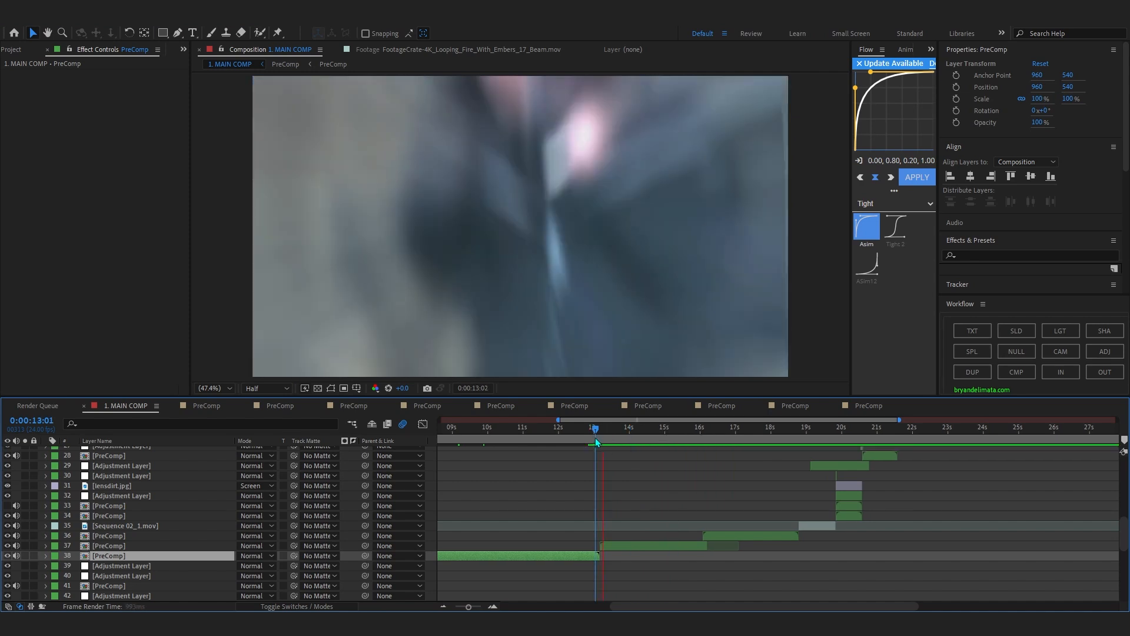
pyautogui.press('=')
pyautogui.press('=')
pyautogui.press('space')
pyautogui.click(613, 436)
pyautogui.press('space')
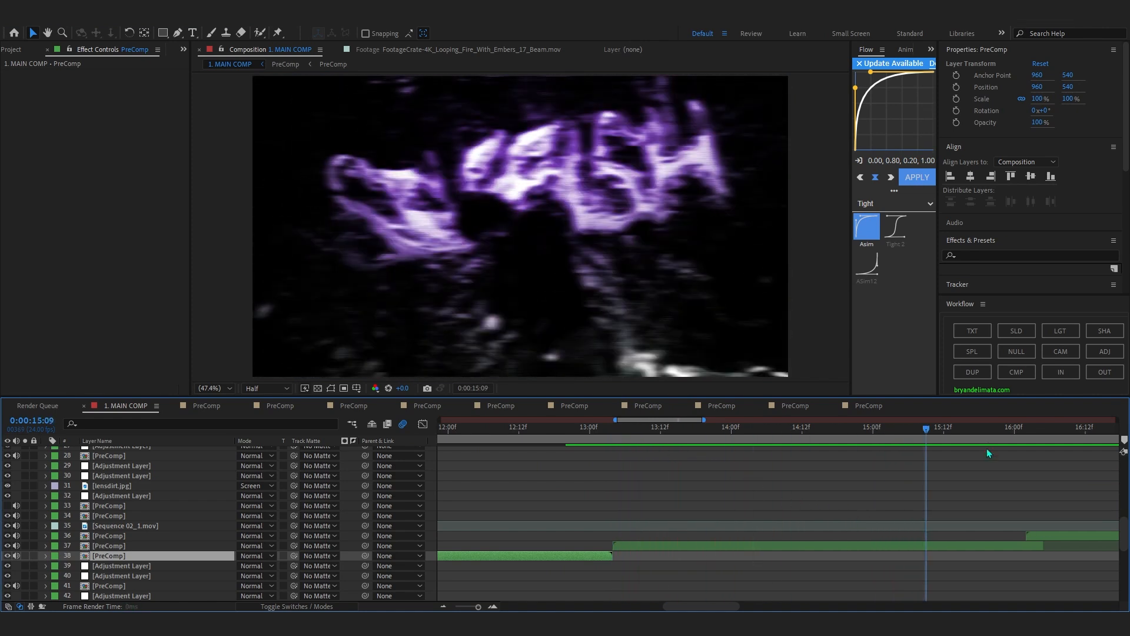
pyautogui.moveTo(681, 435); pyautogui.dragTo(572, 451)
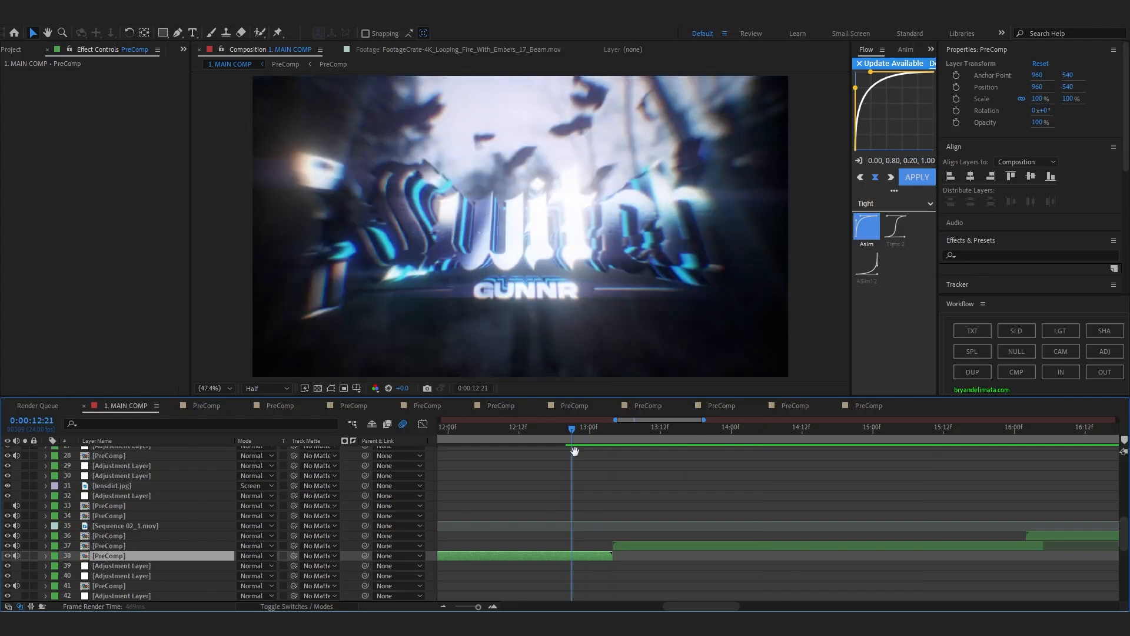
# Open the PreComp on layer 37 and scrub its opening to 0:00:00:06.
pyautogui.doubleClick(631, 544)
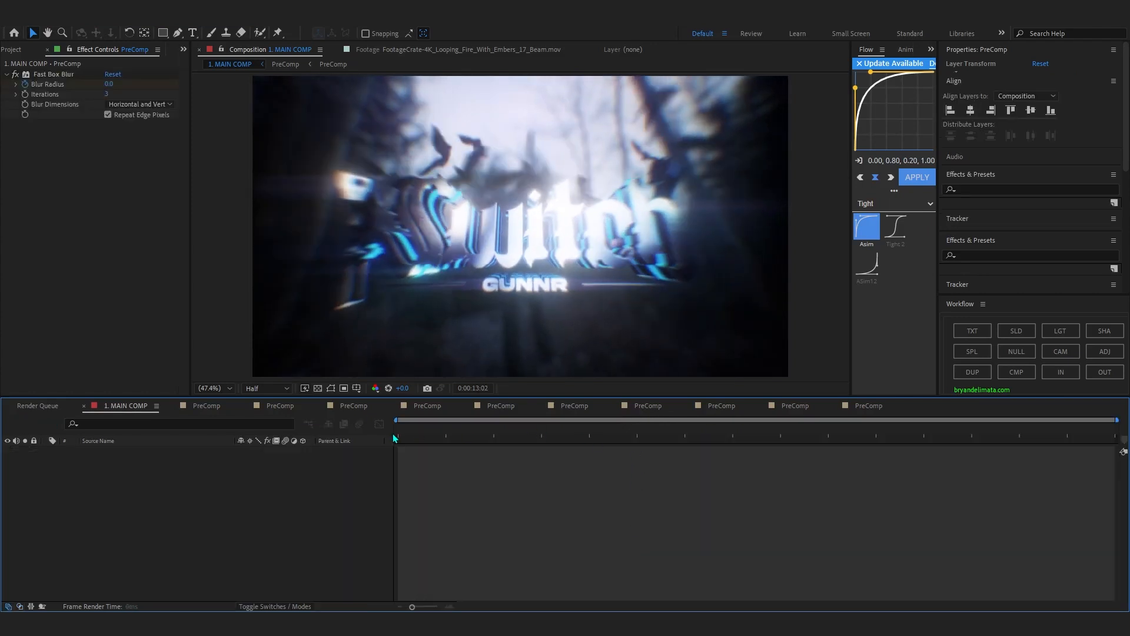
pyautogui.scroll(-3, 463, 436)
pyautogui.press('u')
pyautogui.moveTo(408, 434); pyautogui.dragTo(450, 479)
pyautogui.scroll(1, 316, 295)
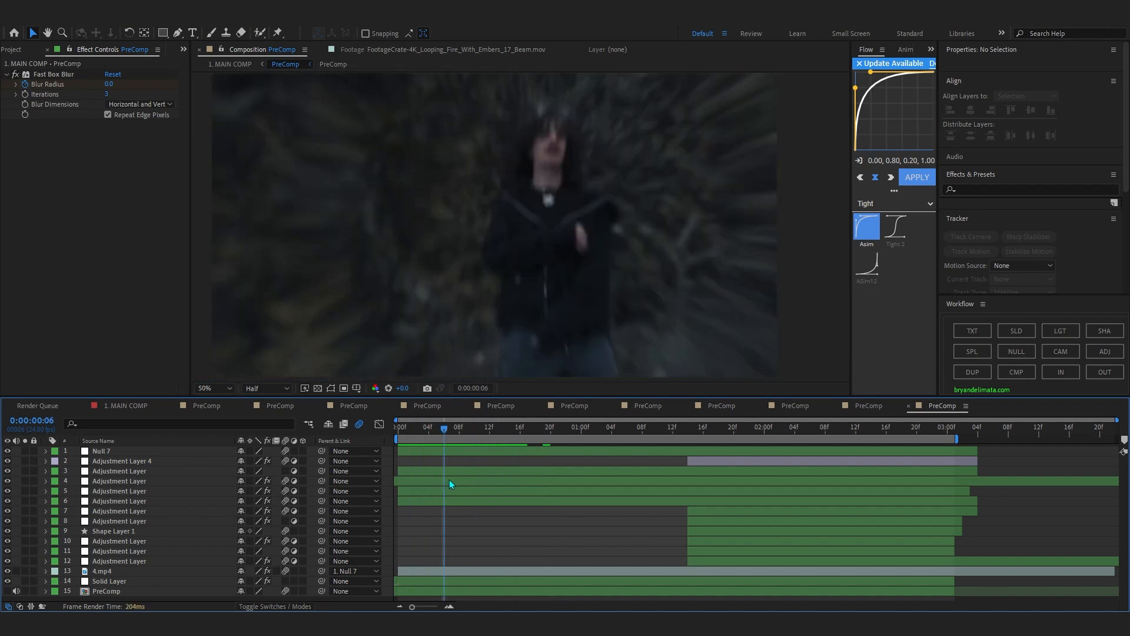
# Inspect adjustment layers 3 to 6, including the Motion Tile and BlurMoCurves effects on layer 5.
pyautogui.click(446, 475)
pyautogui.click(441, 482)
pyautogui.click(443, 491)
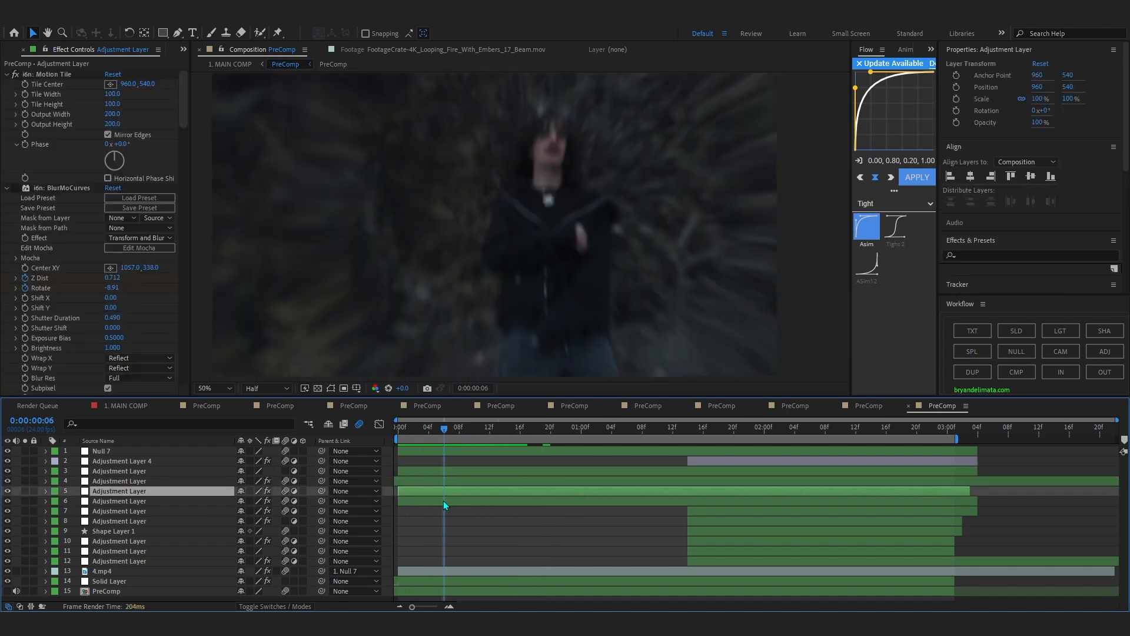
pyautogui.click(443, 500)
pyautogui.click(448, 491)
# Scrub the opening shot to 0:00:01:03 and inspect adjustment layer 4, Null 7 and the Motion Tile effect on 4.mp4.
pyautogui.moveTo(409, 433); pyautogui.dragTo(544, 458)
pyautogui.click(484, 481)
pyautogui.click(508, 451)
pyautogui.click(473, 511)
pyautogui.moveTo(414, 435); pyautogui.dragTo(601, 456)
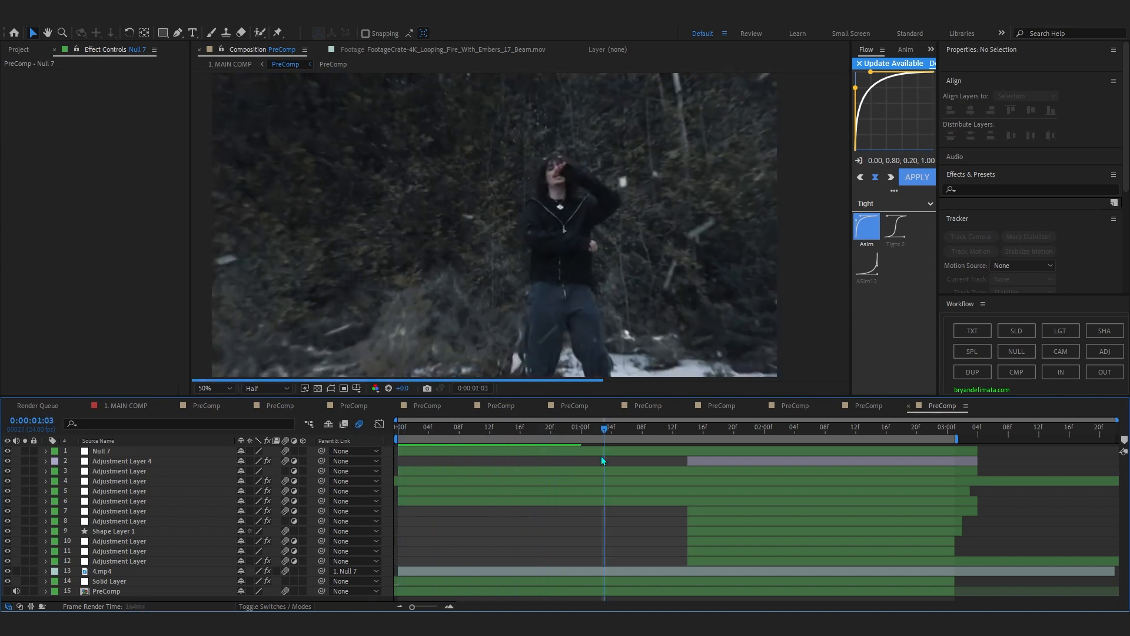
pyautogui.click(562, 571)
# Scrub through the purple SELFFISH shot to 0:00:02:19 and inspect its adjustment layers and the Fill effect on Solid Layer 14.
pyautogui.moveTo(428, 438); pyautogui.dragTo(726, 449)
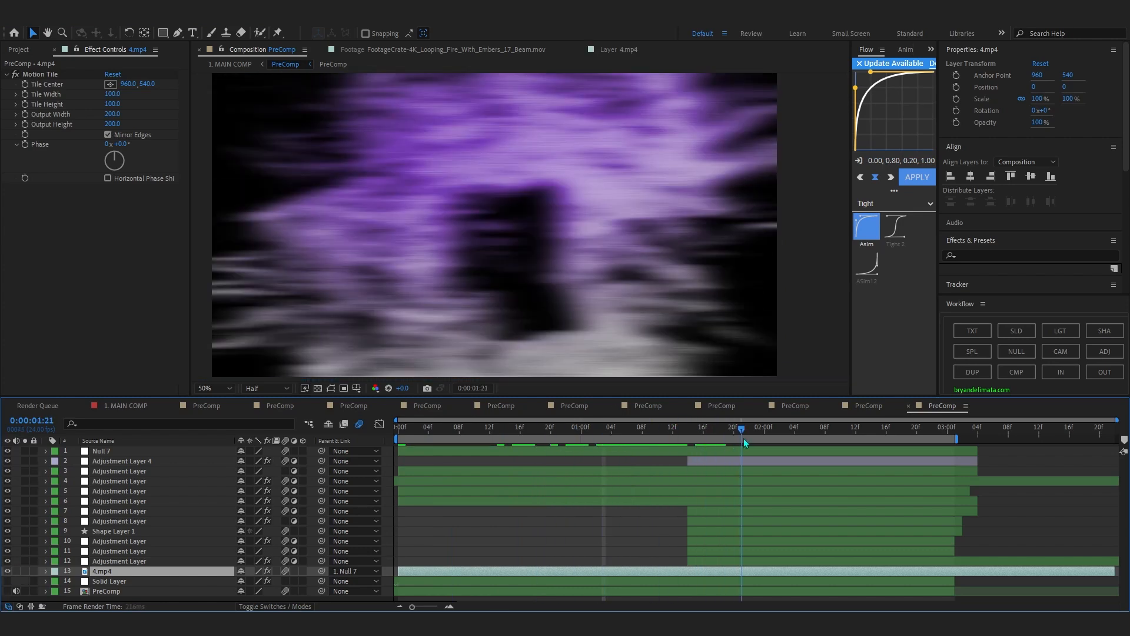
pyautogui.moveTo(689, 431); pyautogui.dragTo(801, 465)
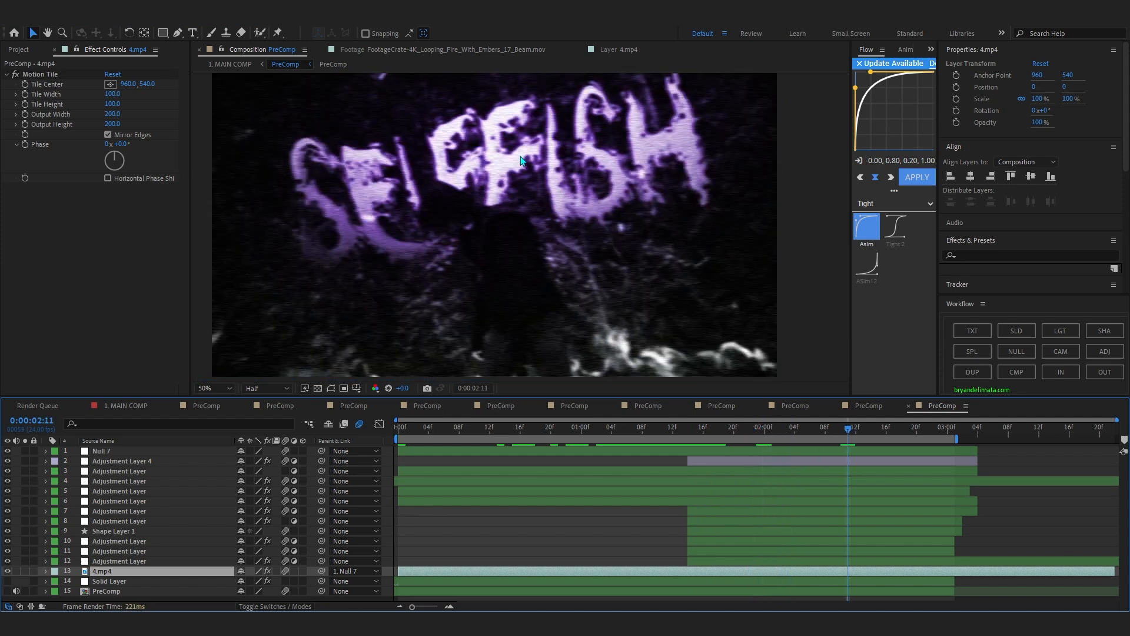
pyautogui.click(117, 542)
pyautogui.click(116, 560)
pyautogui.click(519, 582)
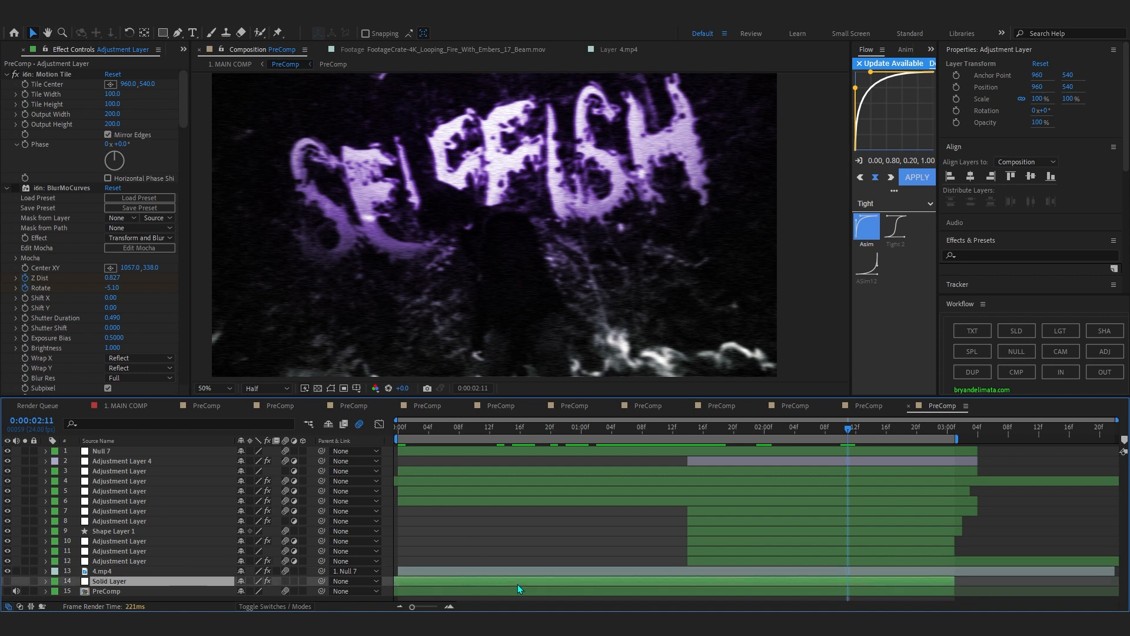
pyautogui.click(538, 551)
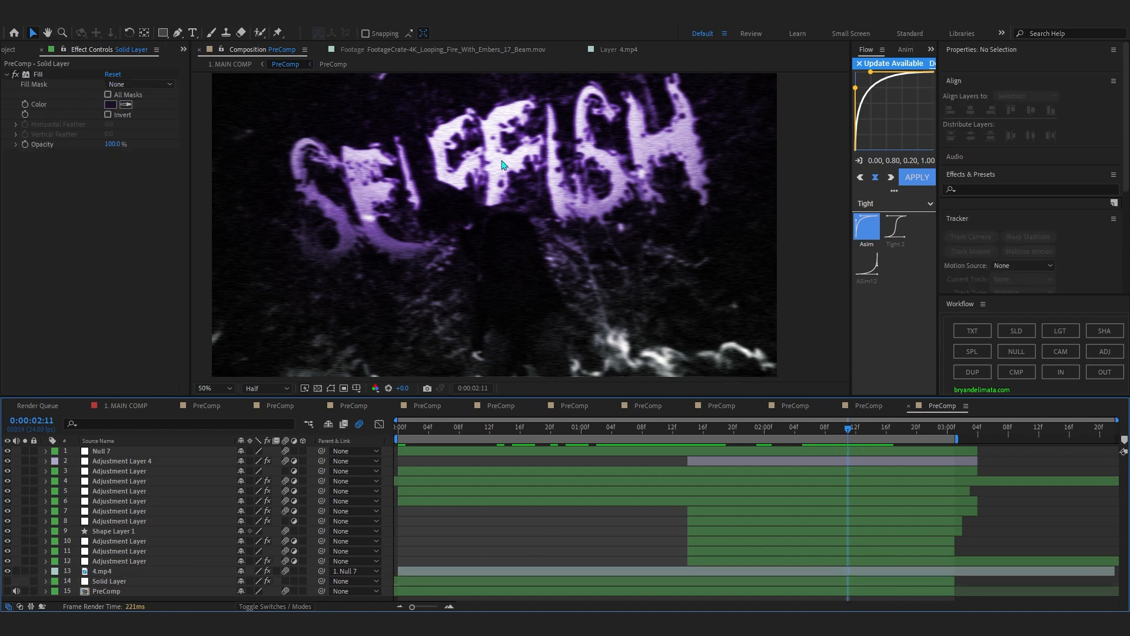
pyautogui.moveTo(696, 433); pyautogui.dragTo(914, 528)
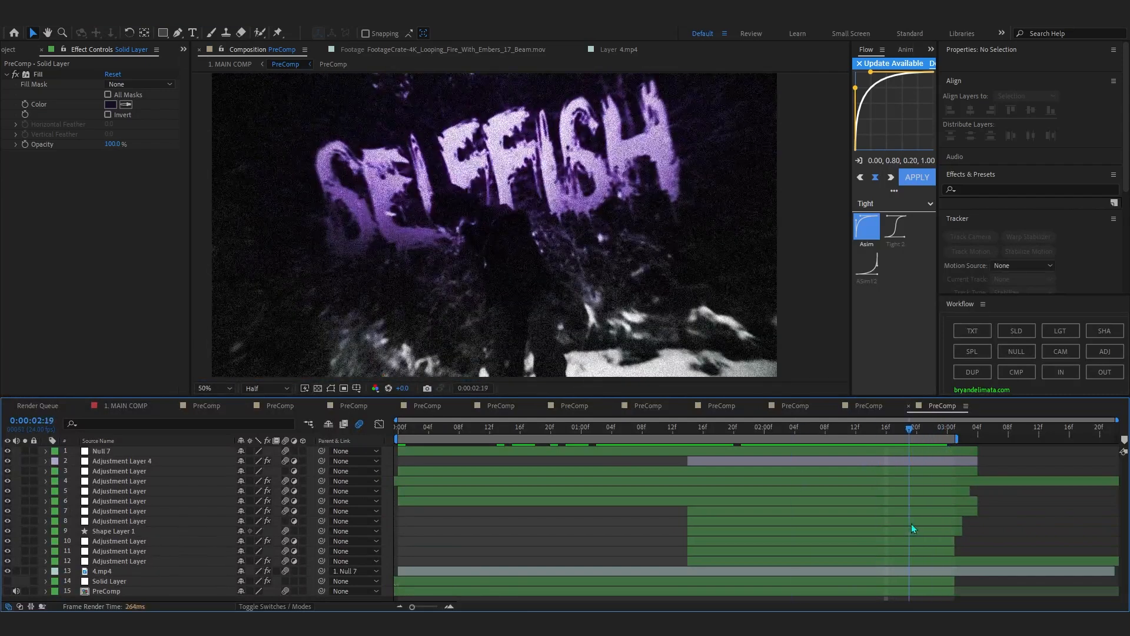
# Return to 1. MAIN COMP and scrub through the transition out of the SELFFISH shot to 0:00:17:21.
pyautogui.click(222, 62)
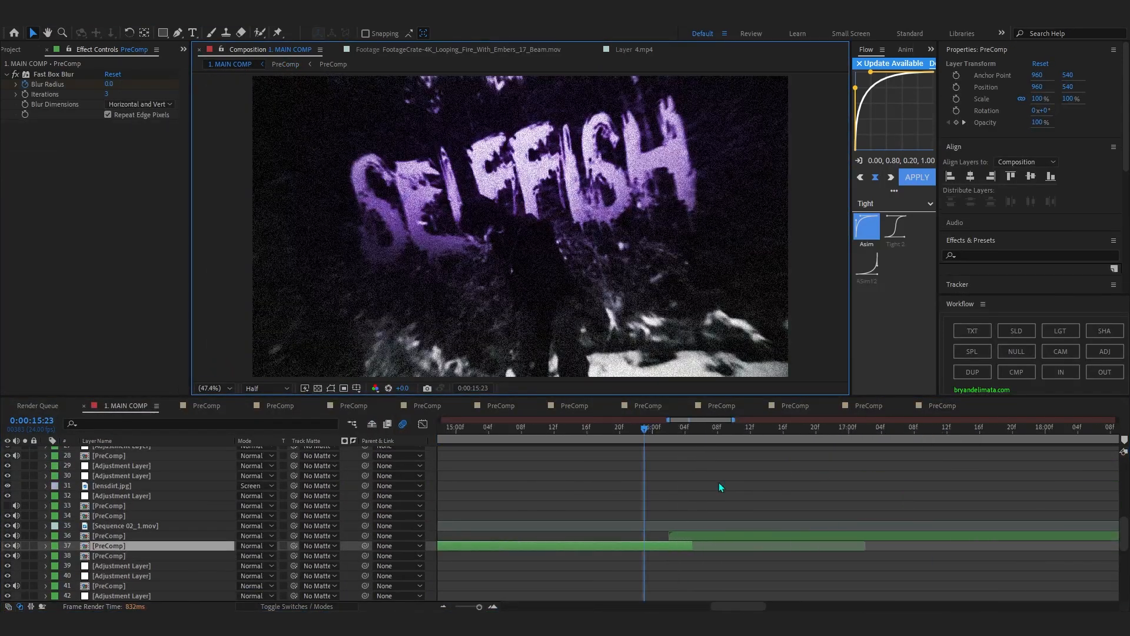
pyautogui.moveTo(630, 439); pyautogui.dragTo(633, 518)
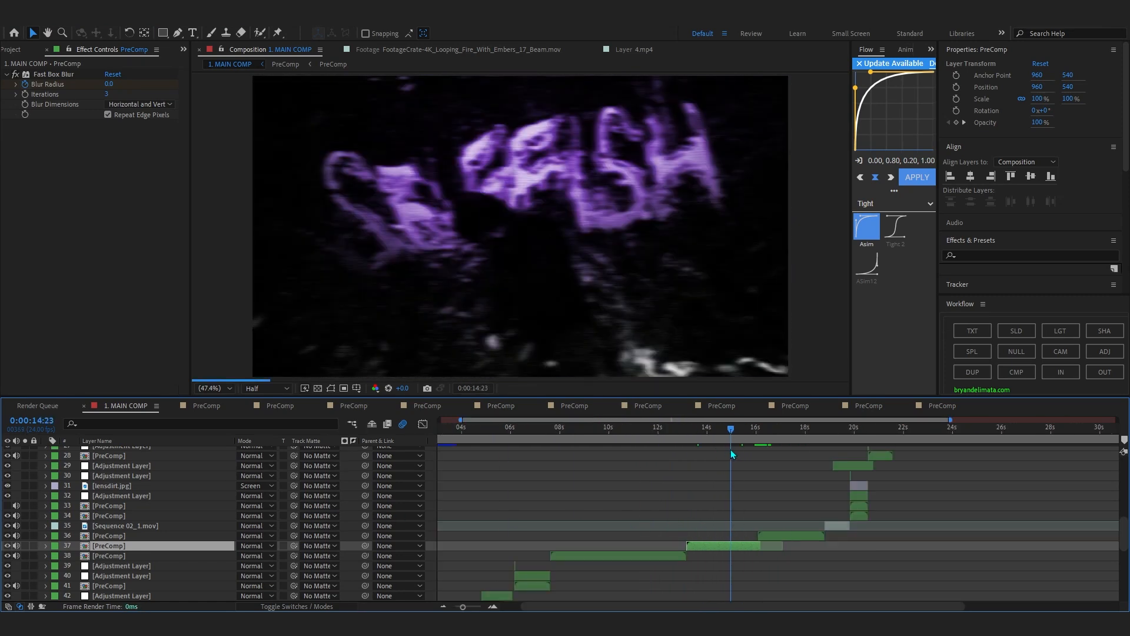
pyautogui.moveTo(733, 453); pyautogui.dragTo(825, 489)
pyautogui.scroll(3, 822, 485)
pyautogui.scroll(-3, 806, 507)
pyautogui.scroll(-5, 781, 519)
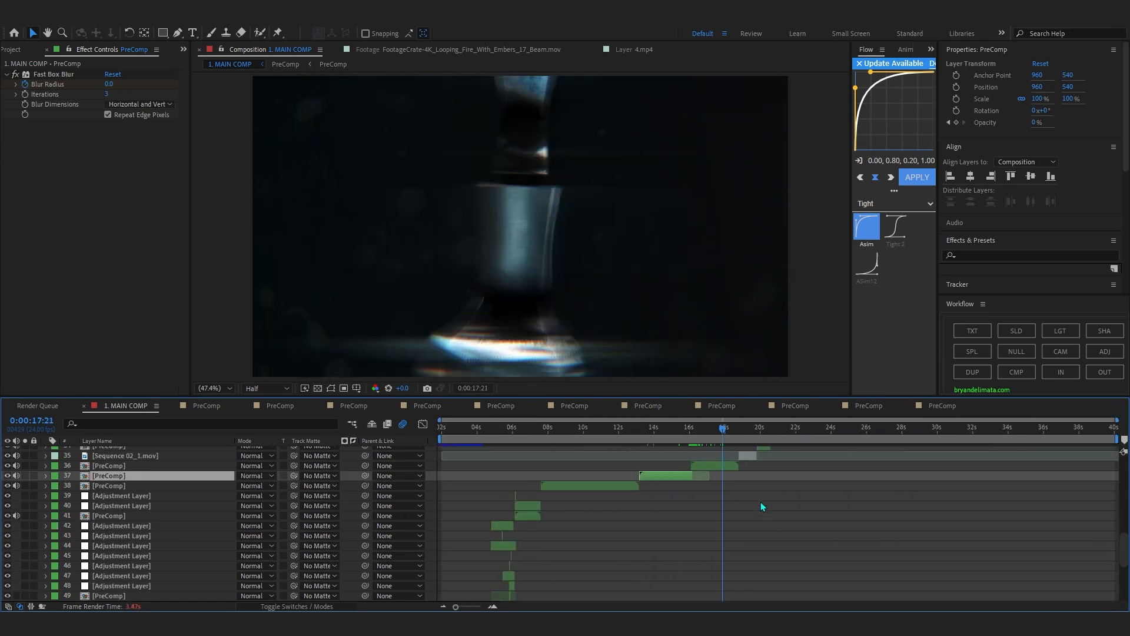
# Preview the PreComp on layer 36, open its nested layer 10 PreComp, and inspect the Element effect on Solid Layer 16.
pyautogui.doubleClick(718, 469)
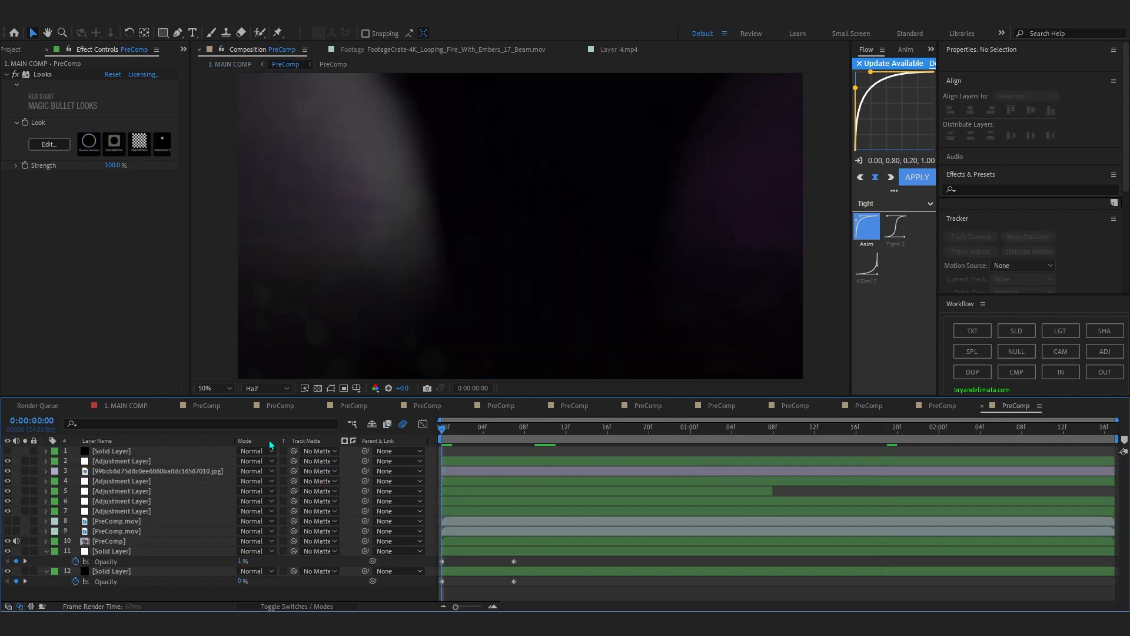
pyautogui.press('space')
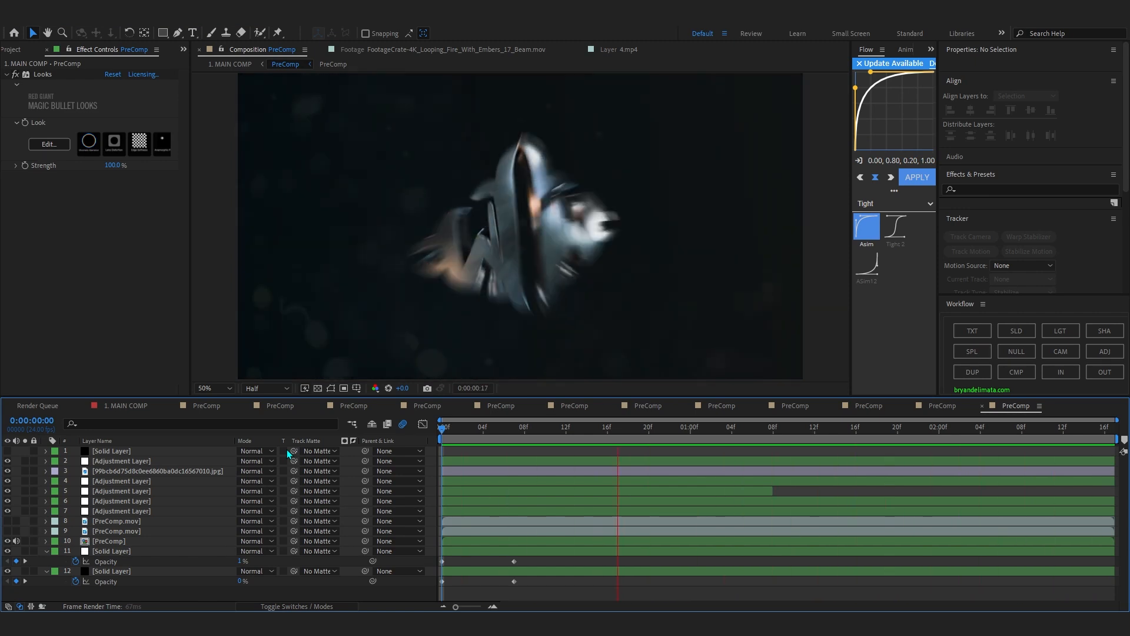
pyautogui.doubleClick(112, 541)
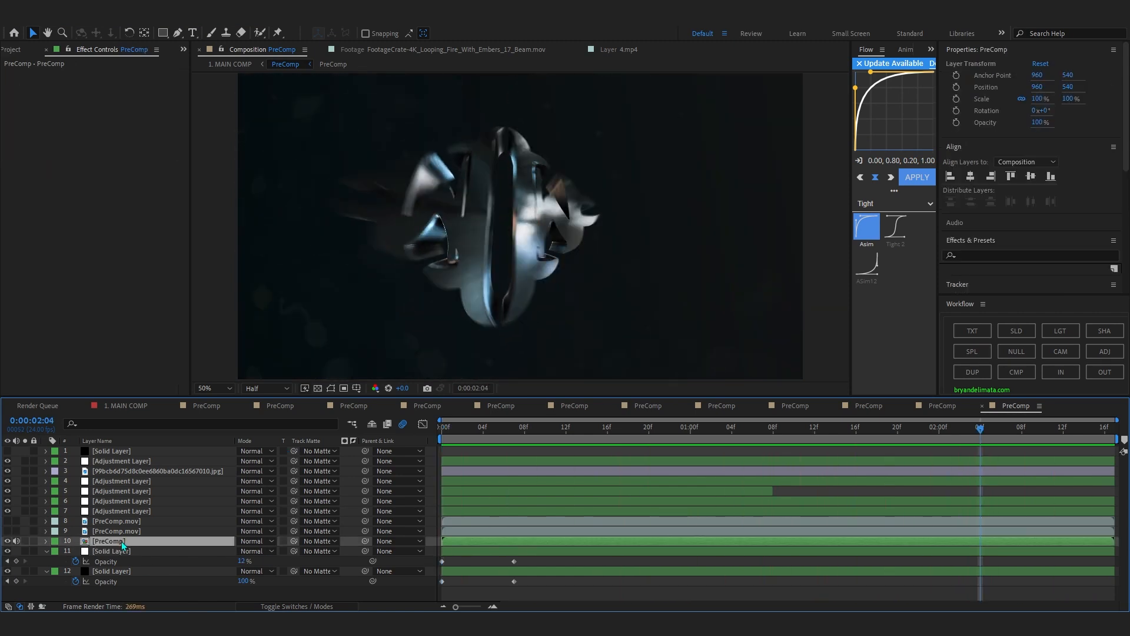
pyautogui.scroll(-1, 134, 557)
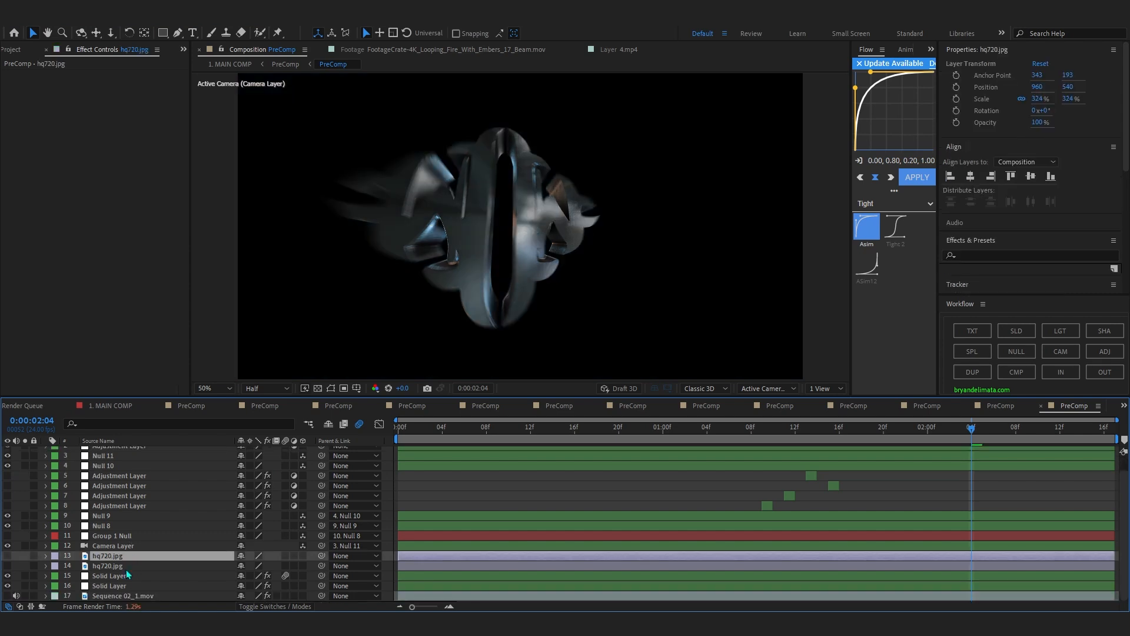
pyautogui.click(118, 585)
# Examine the 3D metal logo animation at several points up to 0:00:01:15.
pyautogui.click(401, 440)
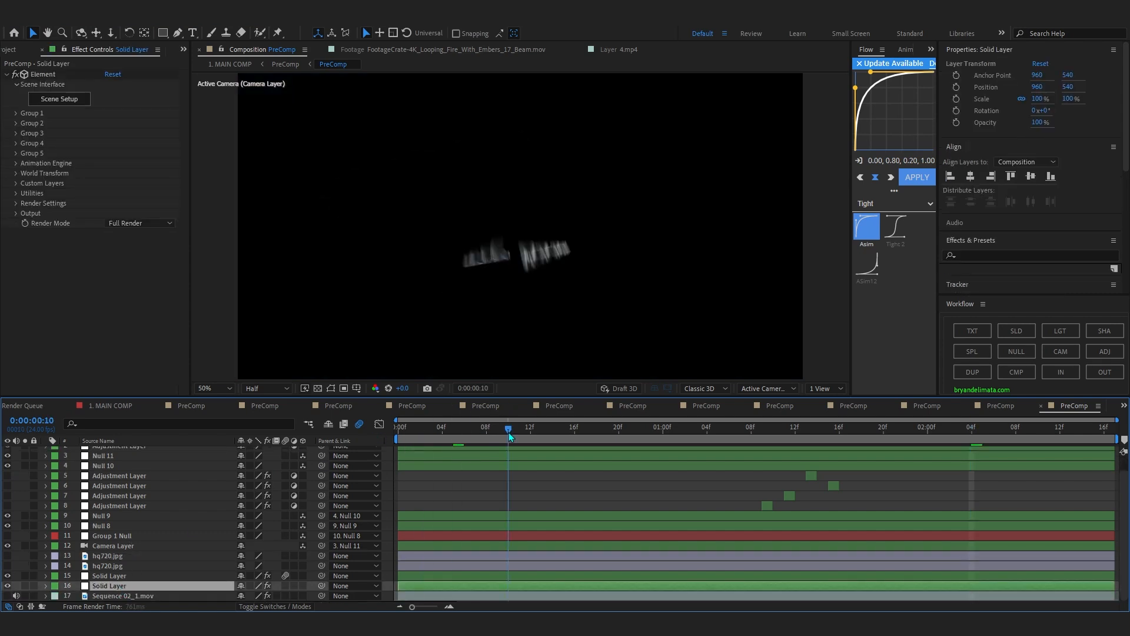
pyautogui.click(663, 439)
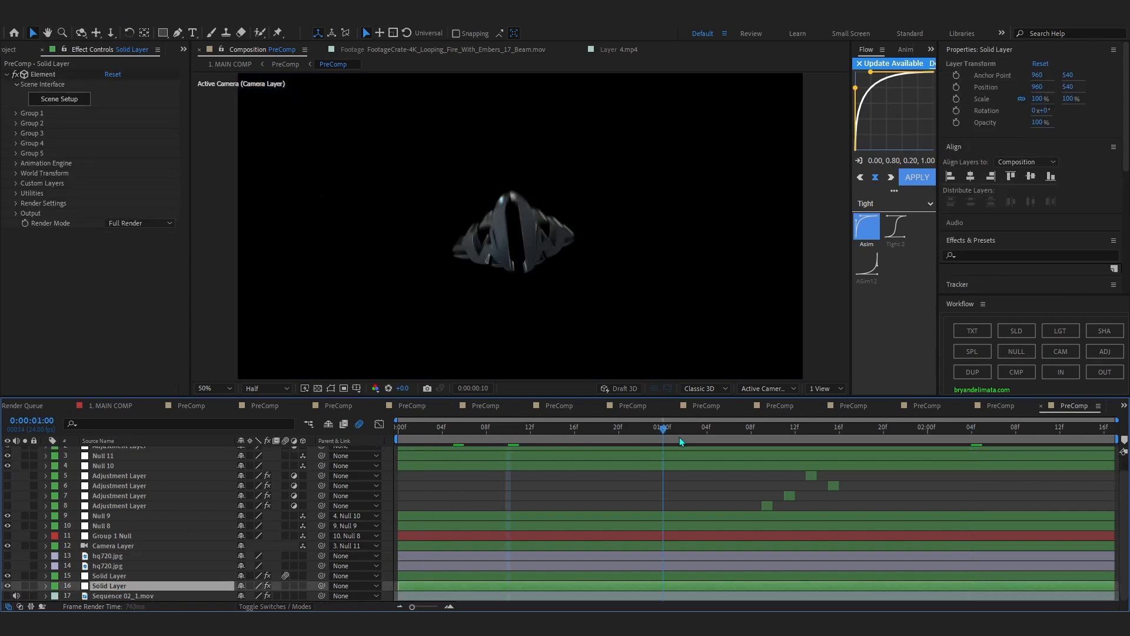
pyautogui.click(765, 437)
pyautogui.click(773, 438)
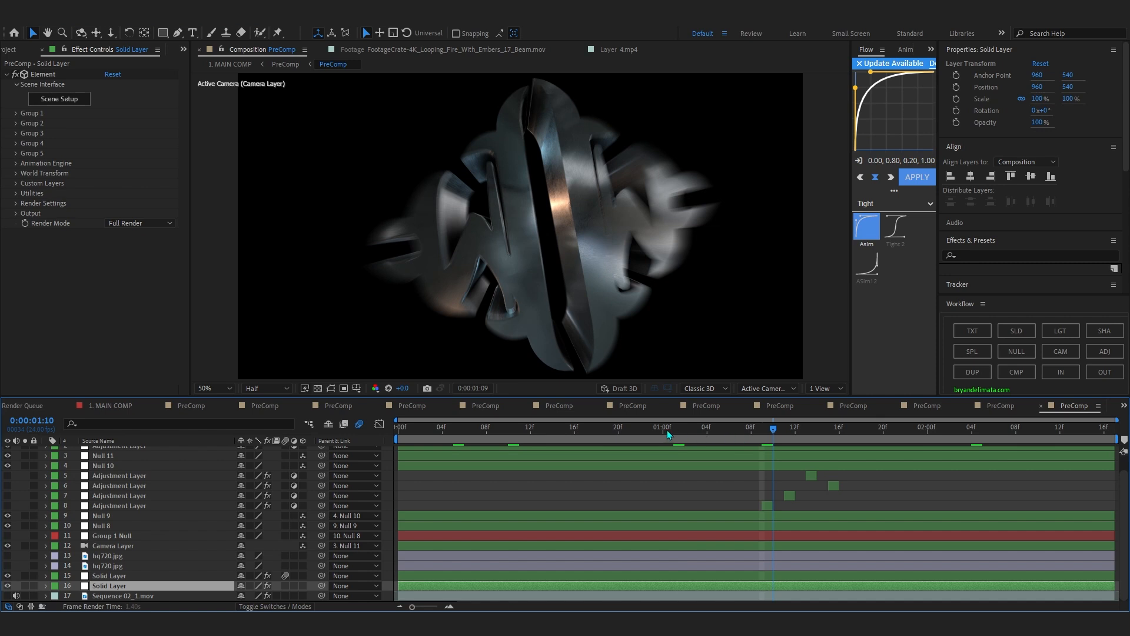
pyautogui.click(442, 438)
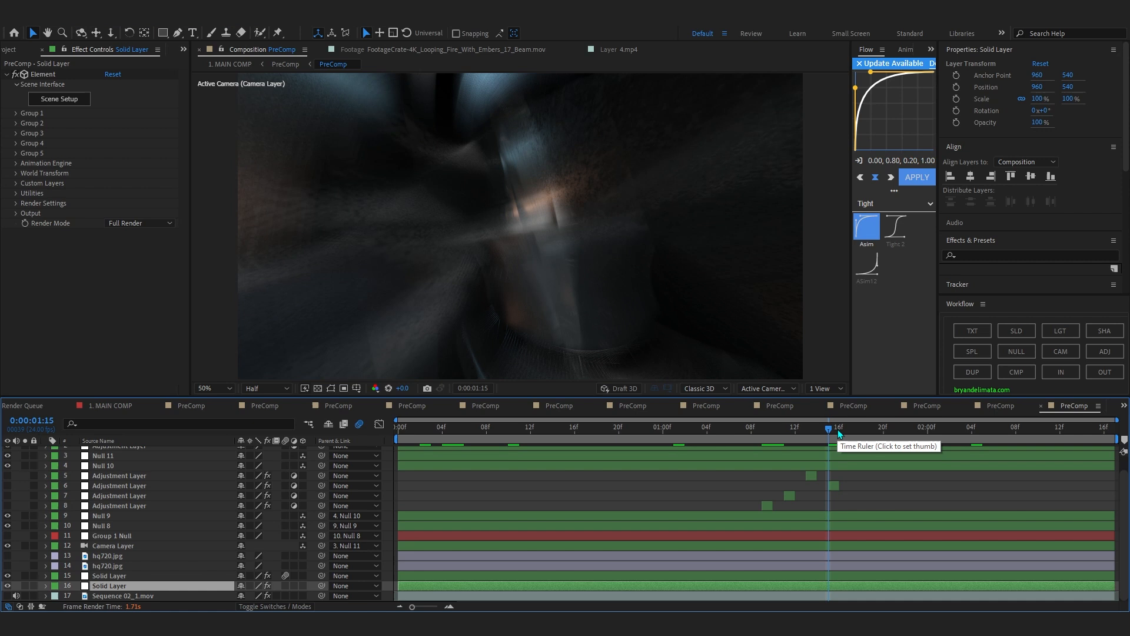
# Show the two hq720.jpg reference layers, select each of them, and undo the visibility change.
pyautogui.moveTo(9, 567); pyautogui.dragTo(8, 556)
pyautogui.click(118, 556)
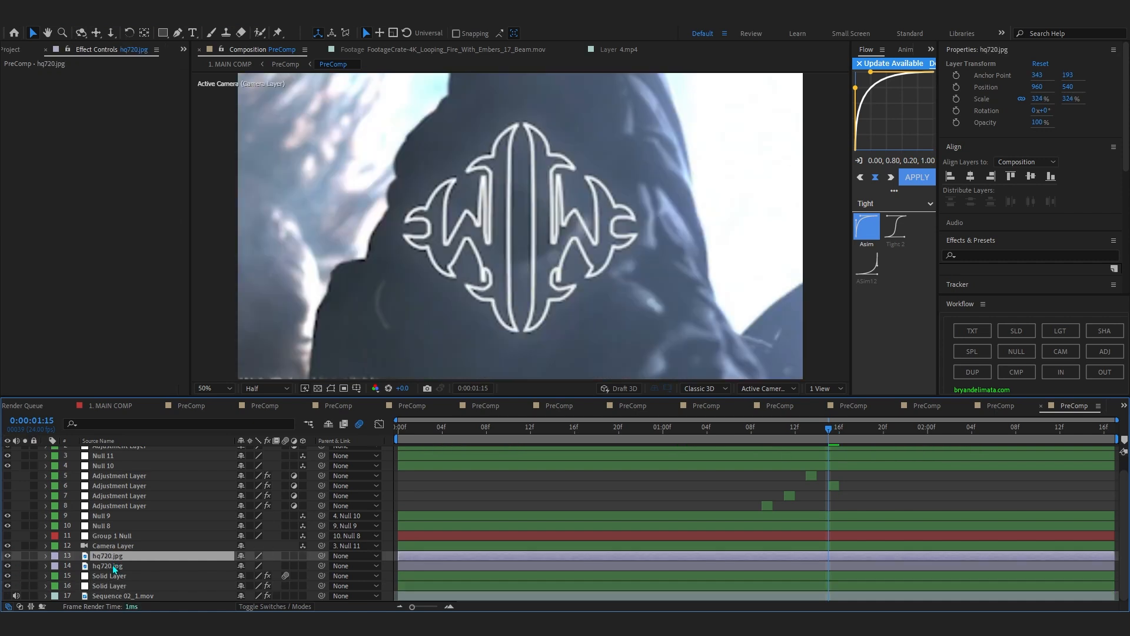
pyautogui.click(118, 566)
pyautogui.hotkey('ctrl', 'z')
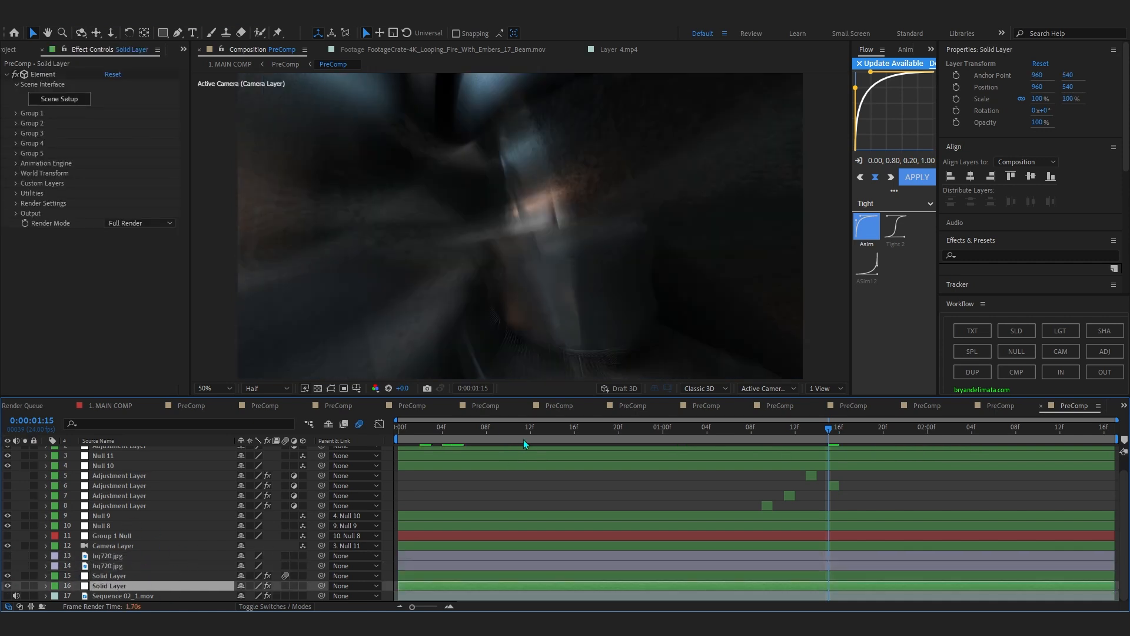
# Scrub the metal logo animation from 0:00:01:04 to 0:00:01:08 to examine its rotation.
pyautogui.moveTo(646, 443); pyautogui.dragTo(709, 436)
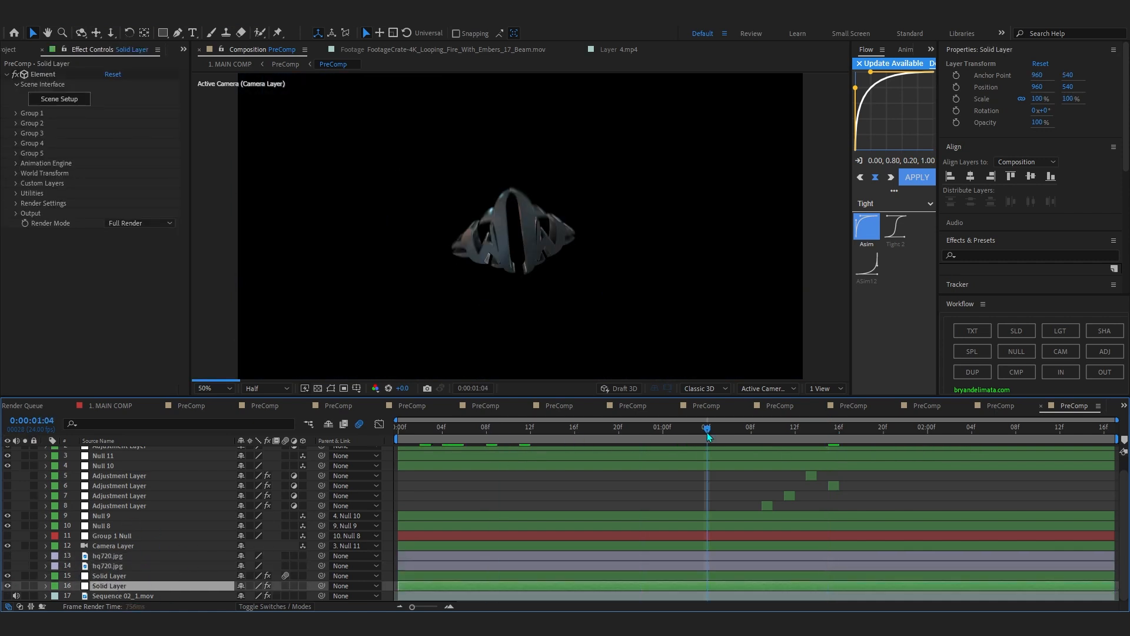
pyautogui.click(752, 429)
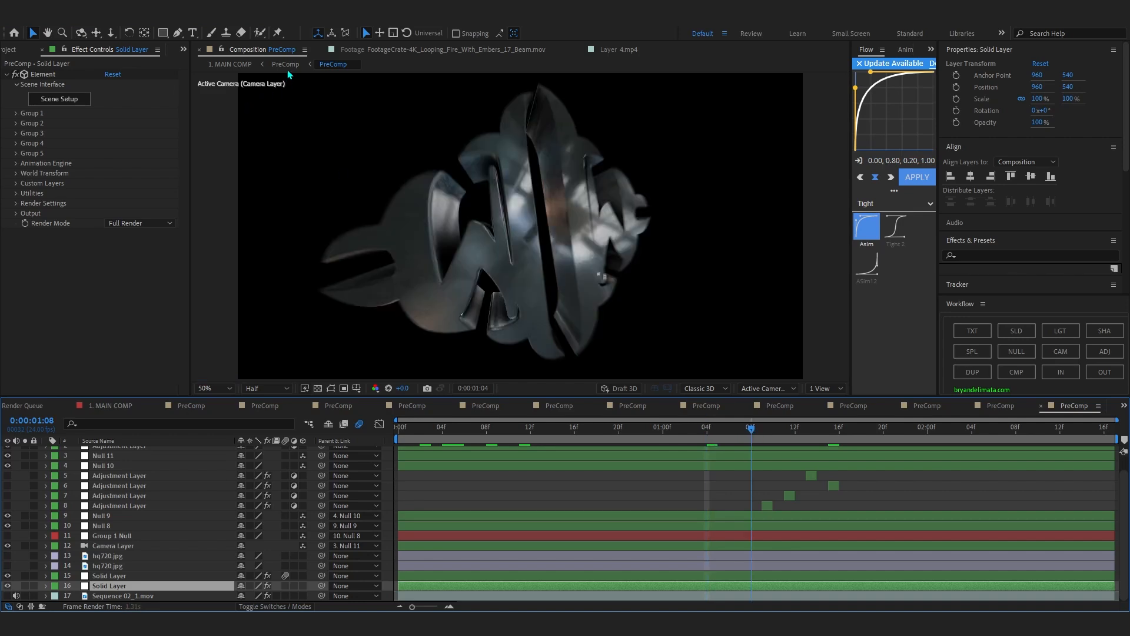
# Return to the first frame, examine Null 10's scale and rotation keyframes, and select Null 11 to inspect its position properties.
pyautogui.press('Home')
pyautogui.scroll(2, 141, 491)
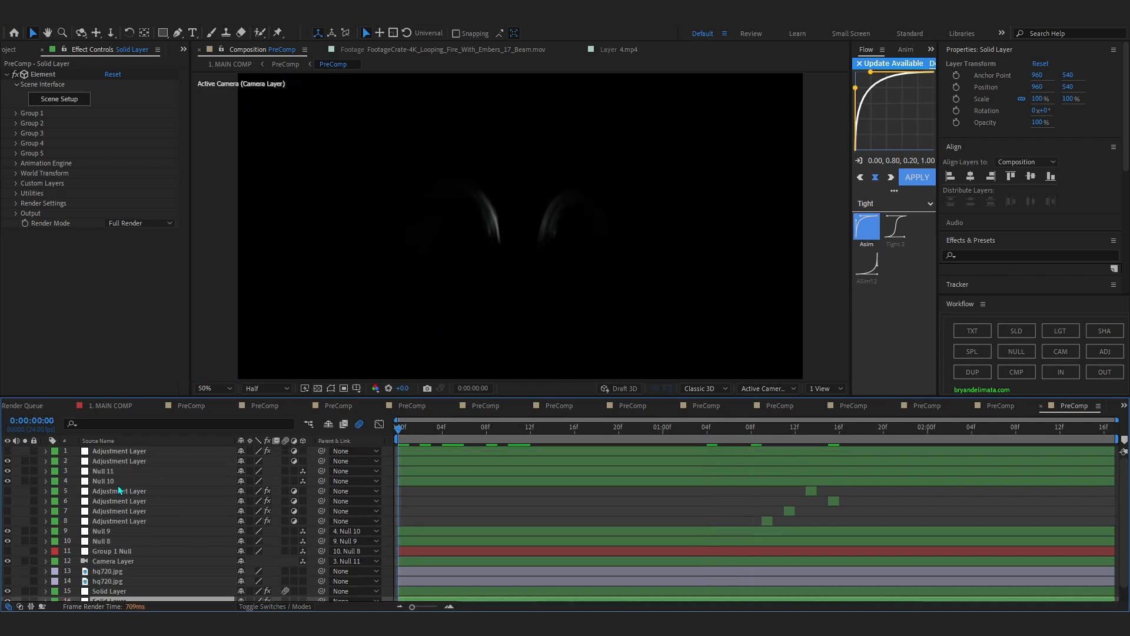
pyautogui.click(117, 485)
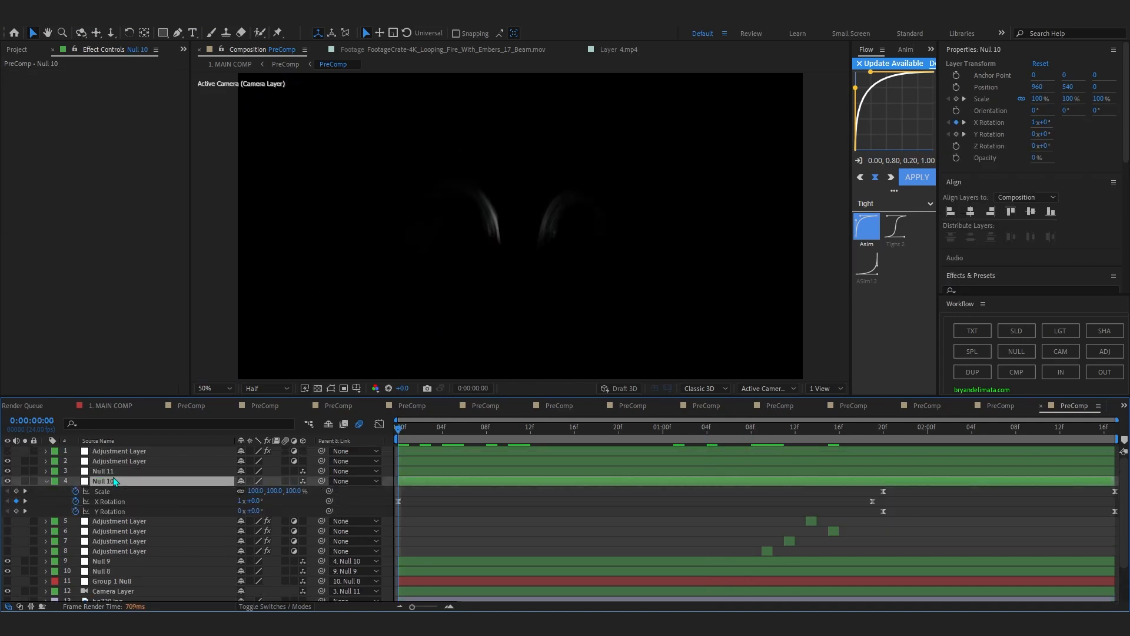
pyautogui.click(111, 475)
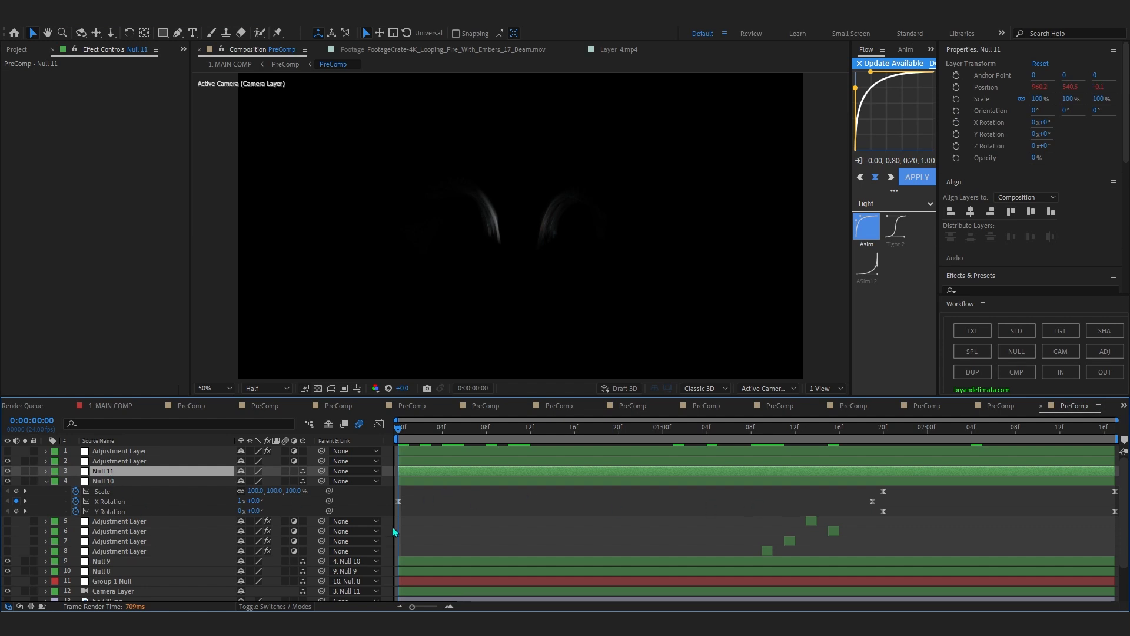
# Reveal the anchor point, position and rotation keyframes of Null 8, and select its parent Null 9.
pyautogui.scroll(-3, 394, 528)
pyautogui.click(99, 525)
pyautogui.press('u')
pyautogui.click(113, 517)
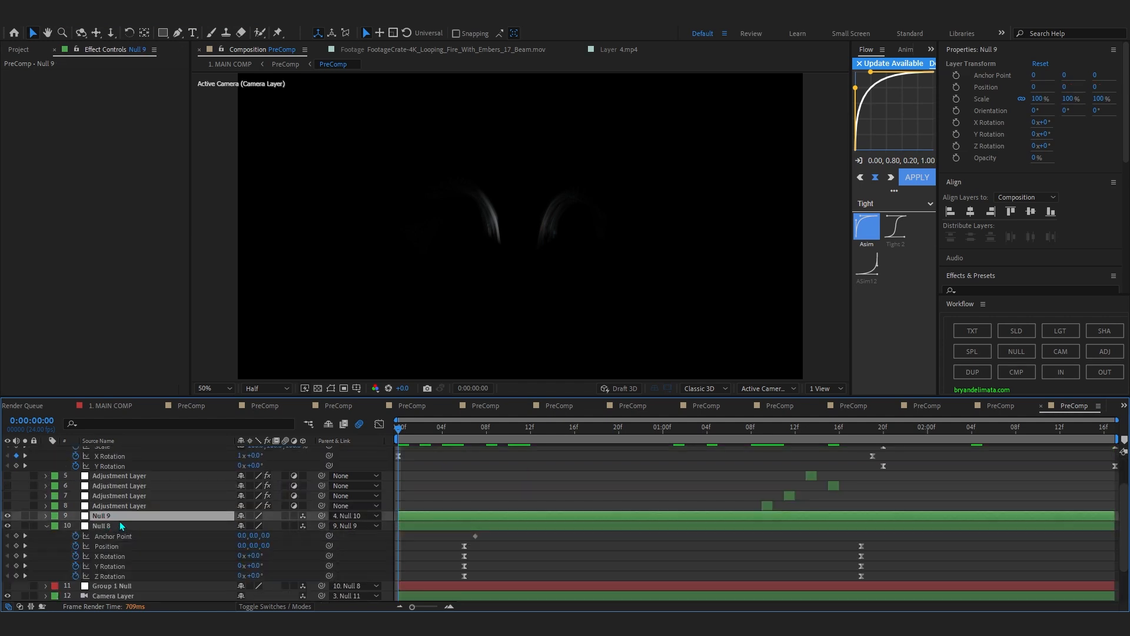
# Reveal Group 1 Null's keyframes, and inspect the Element and Camera Lens Blur effects on Solid Layer 15.
pyautogui.scroll(-2, 118, 524)
pyautogui.click(115, 531)
pyautogui.press('u')
pyautogui.scroll(-2, 117, 533)
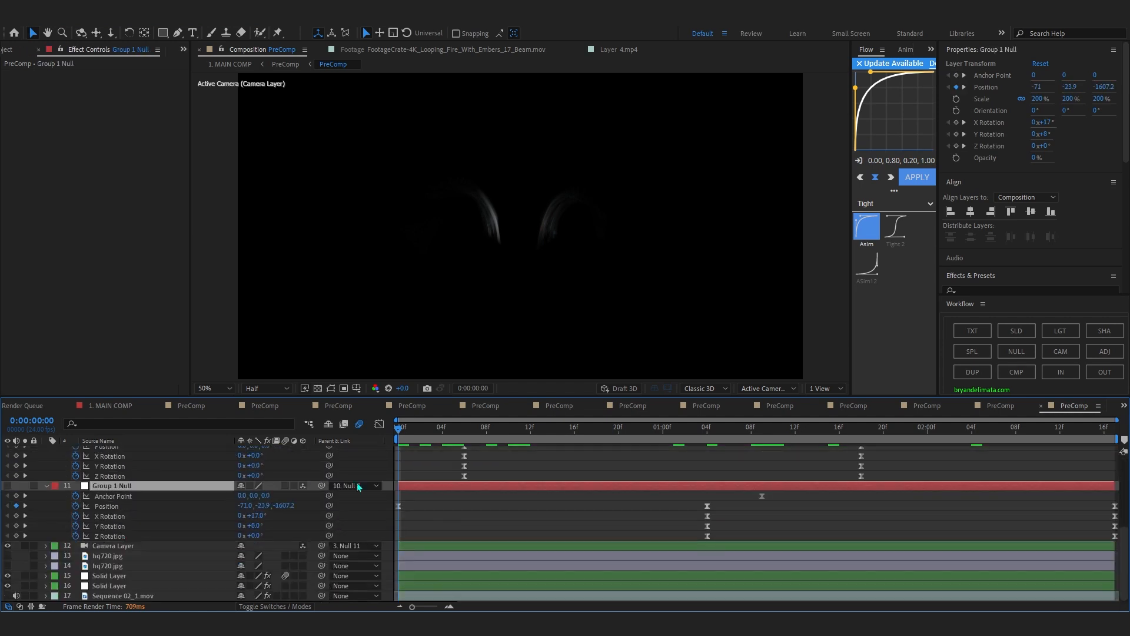
pyautogui.scroll(5, 781, 522)
pyautogui.scroll(-5, 709, 530)
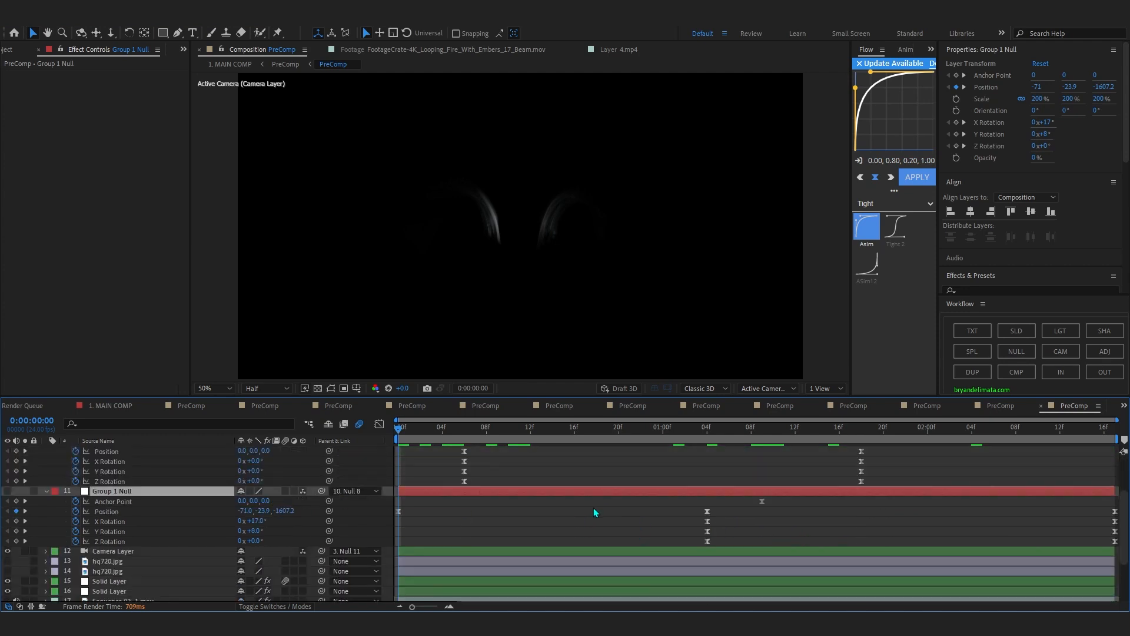
pyautogui.click(465, 576)
pyautogui.scroll(5, 441, 465)
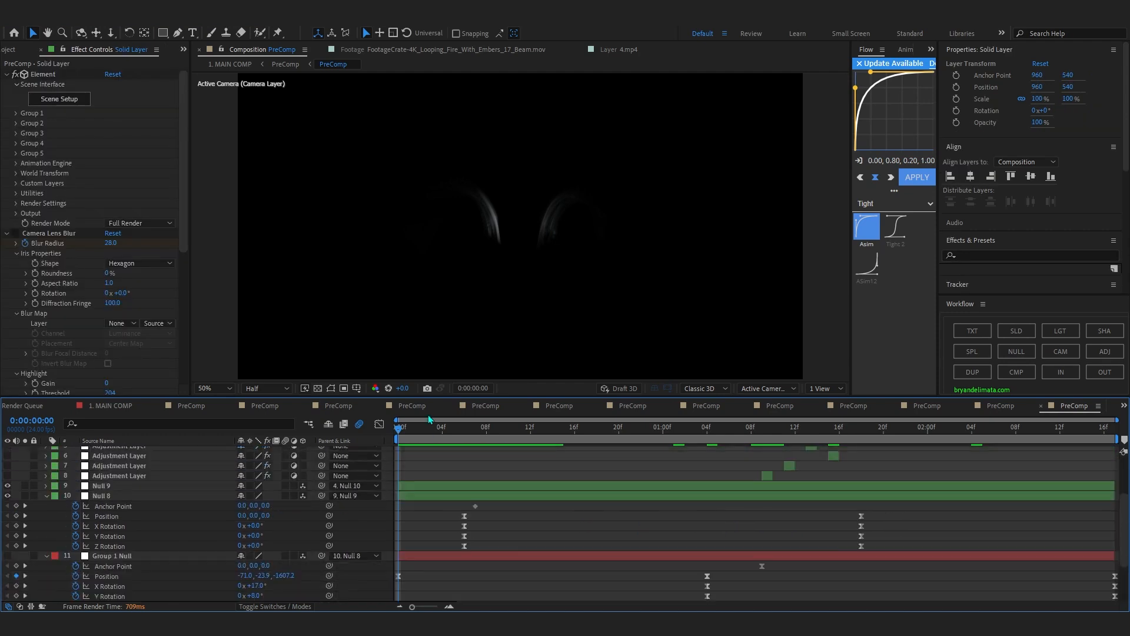
# Go back to the parent PreComp and scrub the metal logo shot to 0:00:01:05.
pyautogui.click(431, 441)
pyautogui.moveTo(431, 441); pyautogui.dragTo(443, 483)
pyautogui.hotkey('shift', 'Escape')
pyautogui.moveTo(525, 434); pyautogui.dragTo(742, 448)
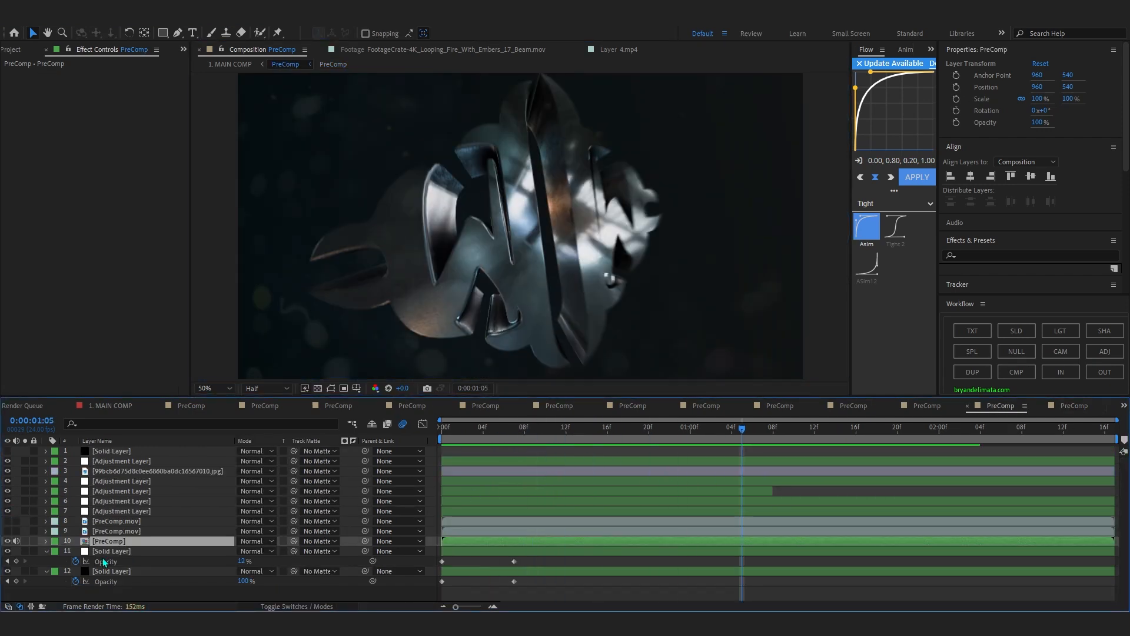
# Inspect the overlay image and the adjustment layer above it in the logo PreComp, toggling its first effect off and on to compare.
pyautogui.click(76, 569)
pyautogui.click(120, 473)
pyautogui.click(109, 461)
pyautogui.moveTo(483, 429); pyautogui.dragTo(460, 467)
pyautogui.click(16, 75)
pyautogui.click(15, 75)
# Return to 1. MAIN COMP and scrub the logo shot on layer 36 to 0:00:17:01.
pyautogui.click(236, 65)
pyautogui.scroll(4, 701, 446)
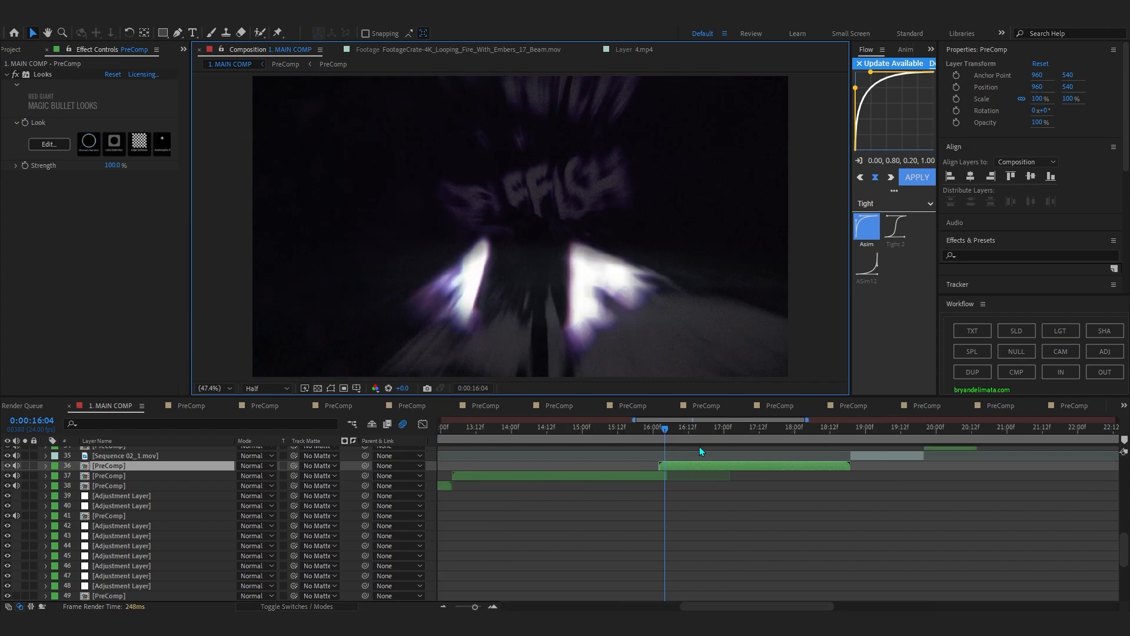
pyautogui.moveTo(664, 432); pyautogui.dragTo(913, 458)
pyautogui.scroll(-2, 974, 461)
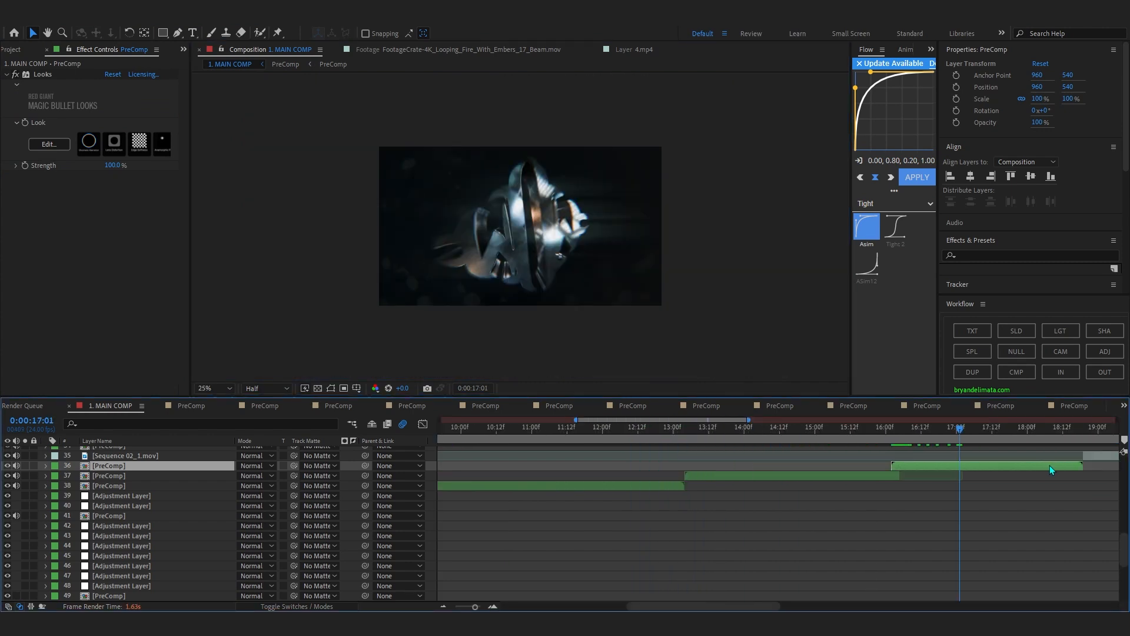
# Compare the logo shot without the Looks effect on layer 36, and open its look for editing.
pyautogui.click(15, 75)
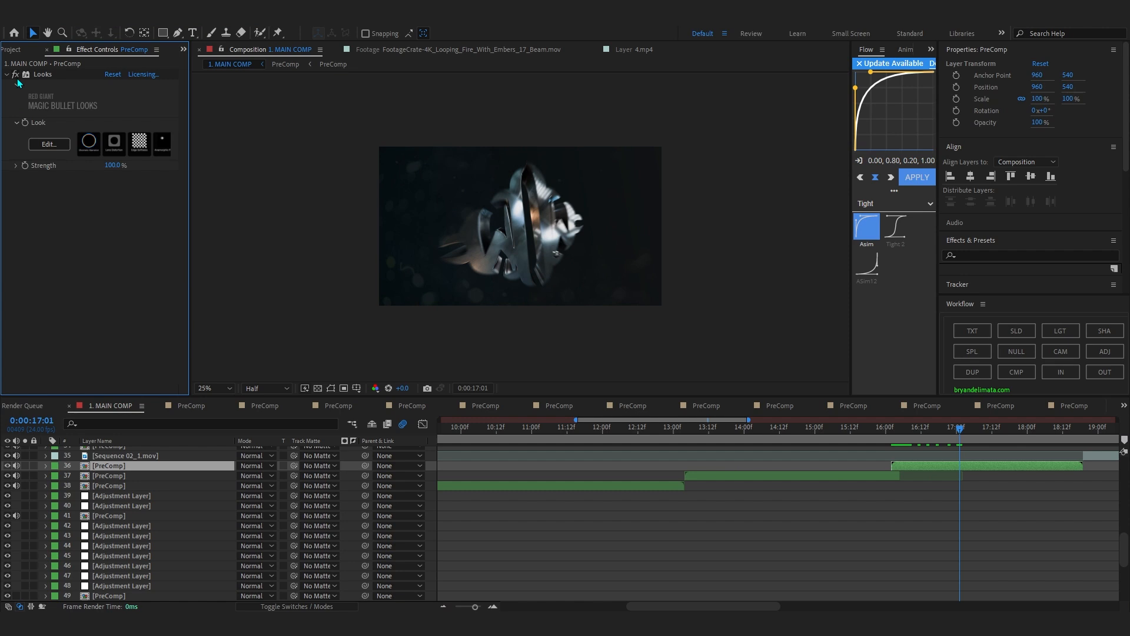
pyautogui.click(56, 148)
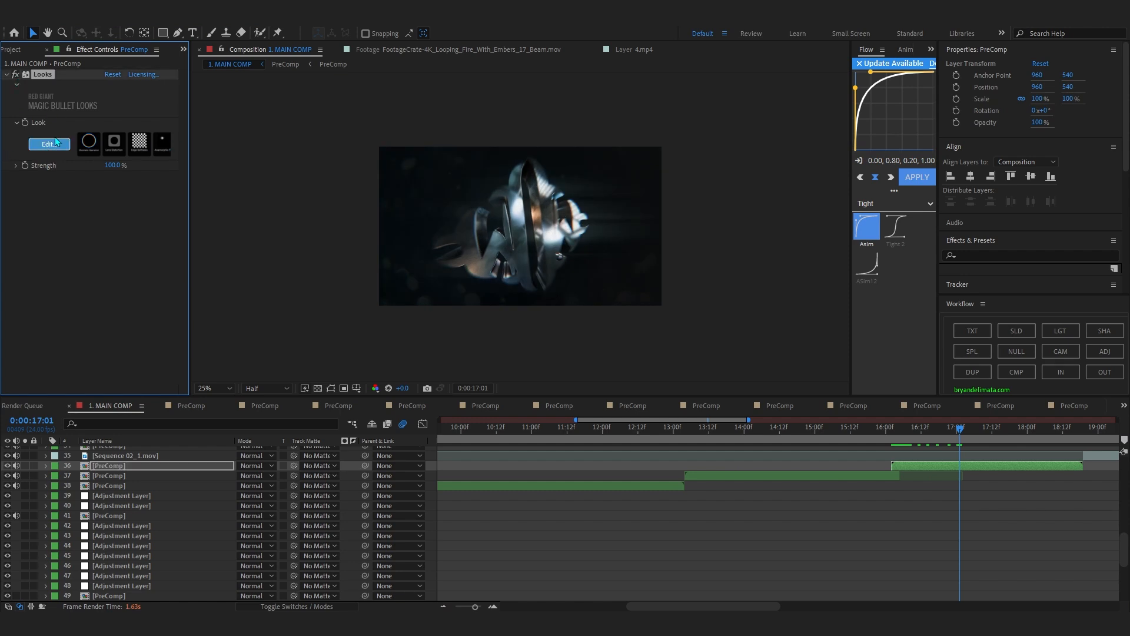
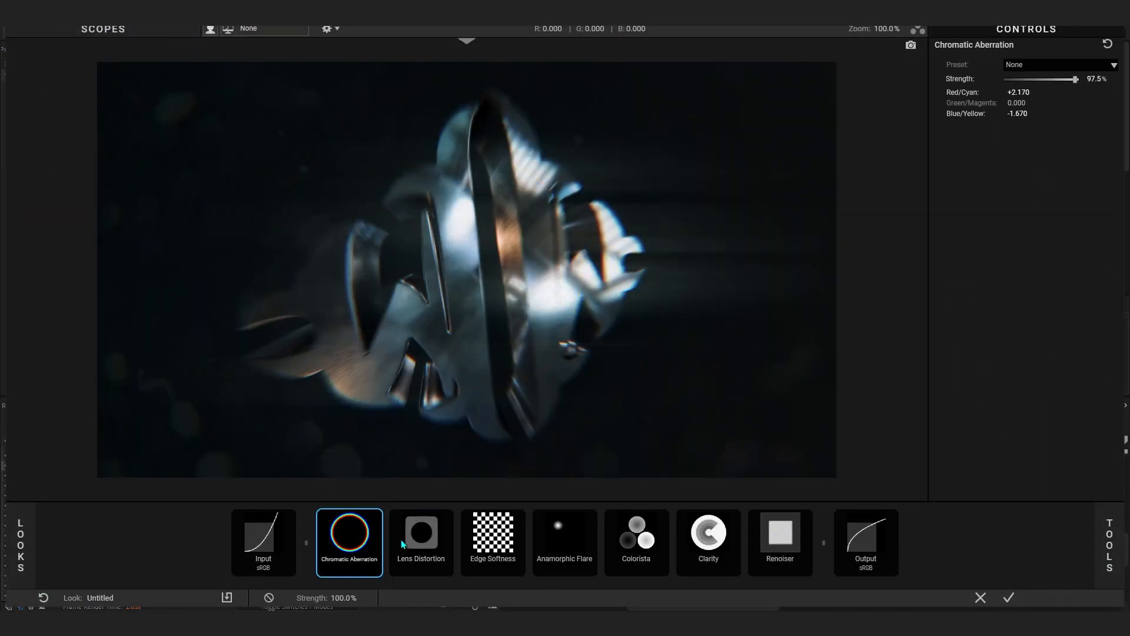
# Review the logo look's Lens Distortion, Edge Softness, Anamorphic Flare, Colorista, Clarity and Renoiser settings, and accept the look.
pyautogui.click(421, 544)
pyautogui.click(506, 546)
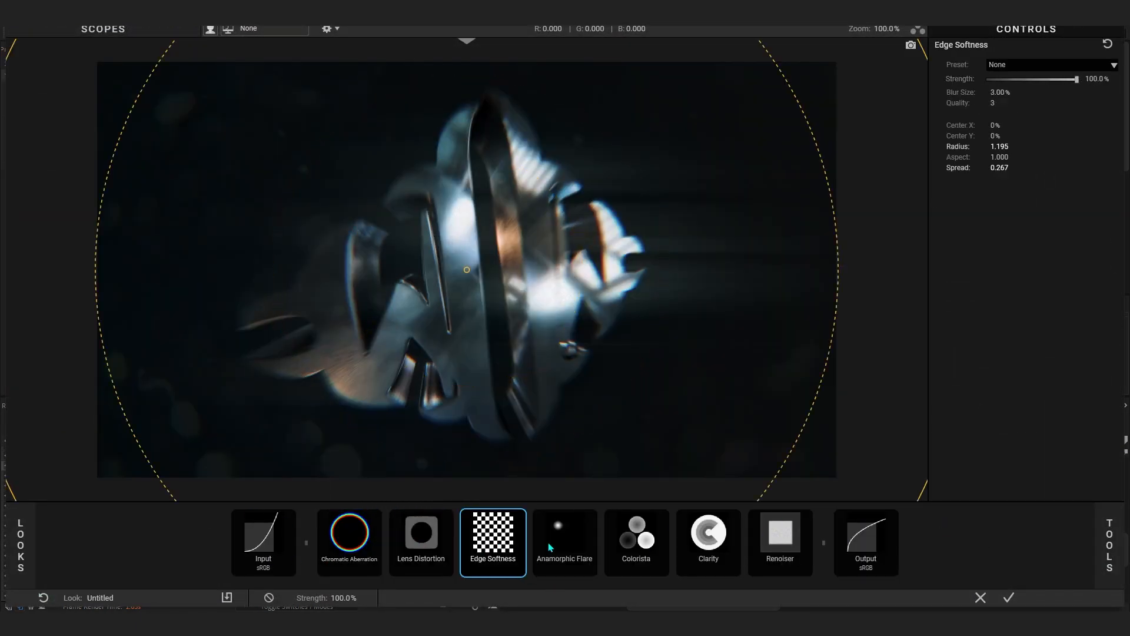
pyautogui.click(591, 542)
pyautogui.click(636, 552)
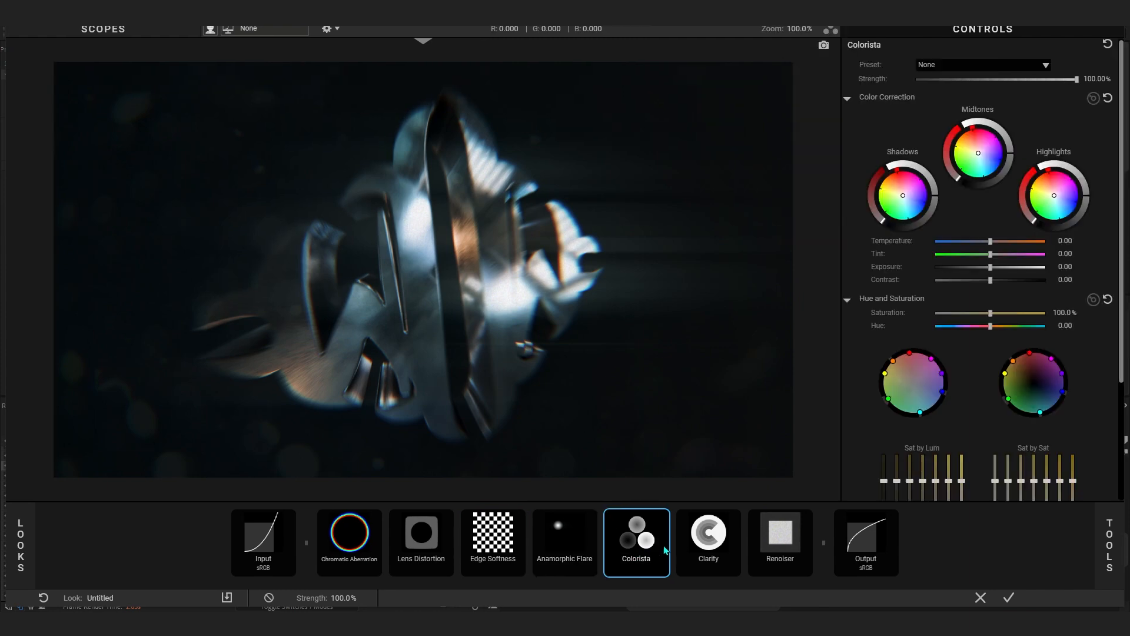
pyautogui.click(701, 542)
pyautogui.click(787, 540)
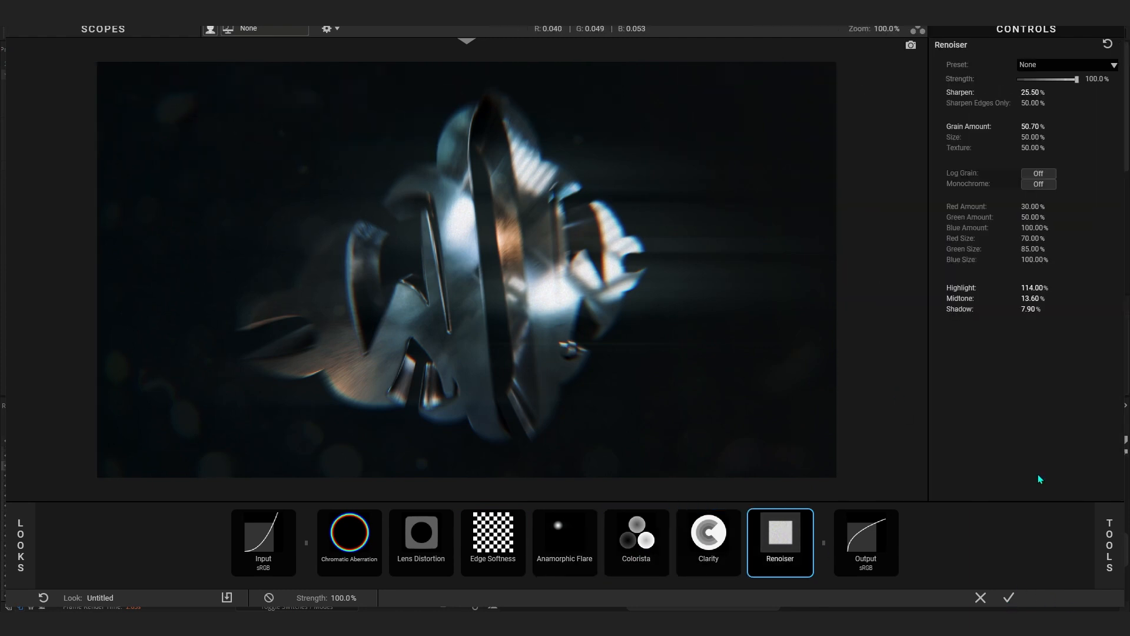
pyautogui.click(1009, 598)
# Compare the logo shot on layer 36 with the Looks effect off and on, and scrub to the end of the shot.
pyautogui.moveTo(977, 437)
pyautogui.mouseDown()
pyautogui.moveTo(1001, 440)
pyautogui.moveTo(966, 440)
pyautogui.mouseUp()
pyautogui.click(15, 74)
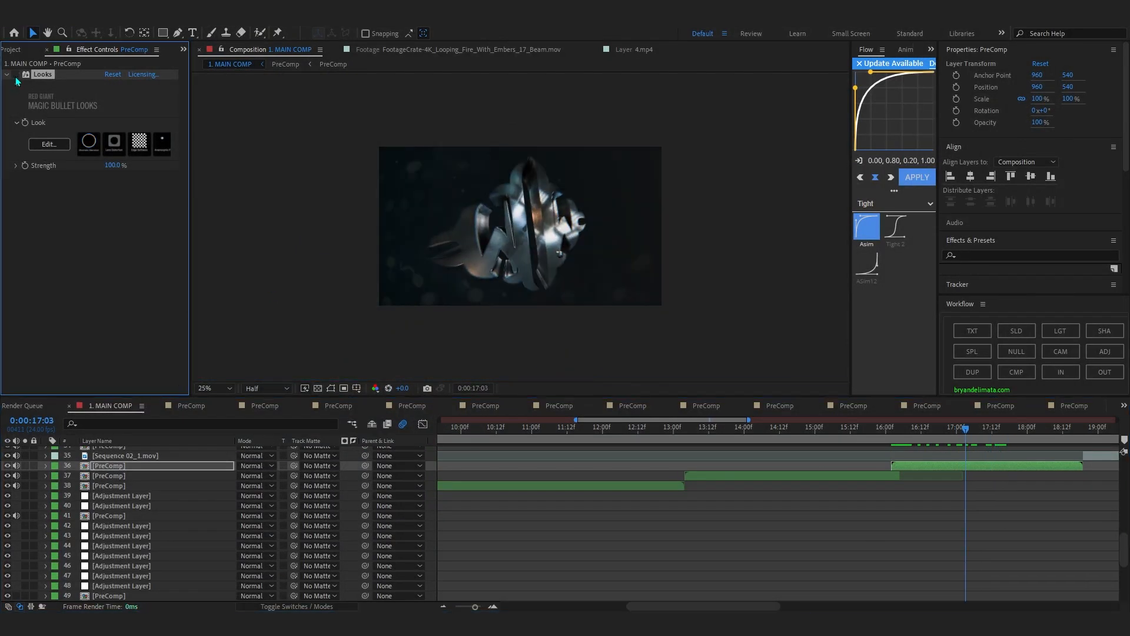
pyautogui.click(15, 75)
pyautogui.scroll(2, 728, 212)
pyautogui.moveTo(1023, 436); pyautogui.dragTo(1078, 466)
# Select the PreComp on layer 33 and scrub the glowing necklace shot to 0:00:20:03.
pyautogui.moveTo(729, 606); pyautogui.dragTo(820, 606)
pyautogui.scroll(5, 704, 474)
pyautogui.moveTo(688, 428); pyautogui.dragTo(773, 534)
pyautogui.click(778, 576)
pyautogui.moveTo(775, 429); pyautogui.dragTo(875, 520)
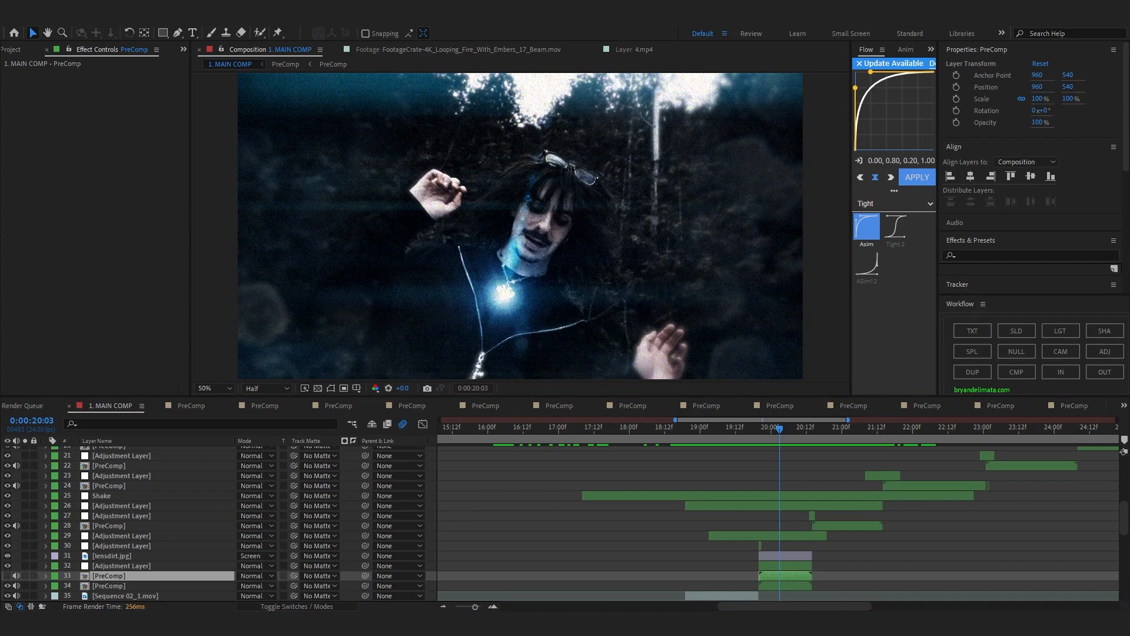
# Switch to the browser and open the YouTube tutorial "how to create LENS FLARE TRANISTION in After Effects", looking over its page.
pyautogui.moveTo(1129, 145); pyautogui.dragTo(636, 59)
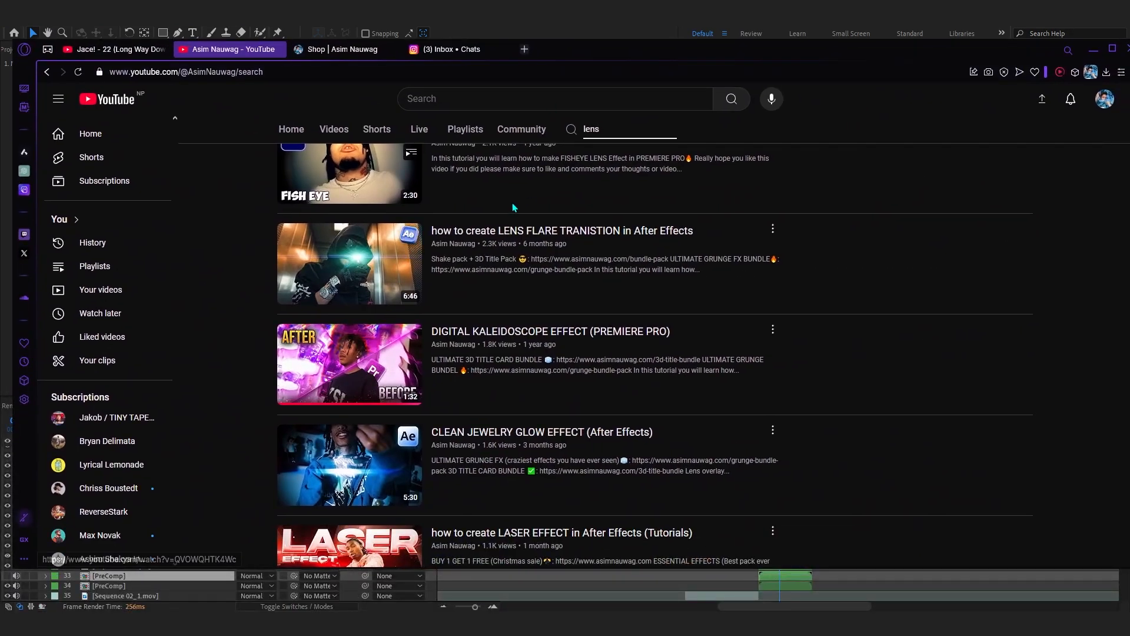
pyautogui.click(407, 286)
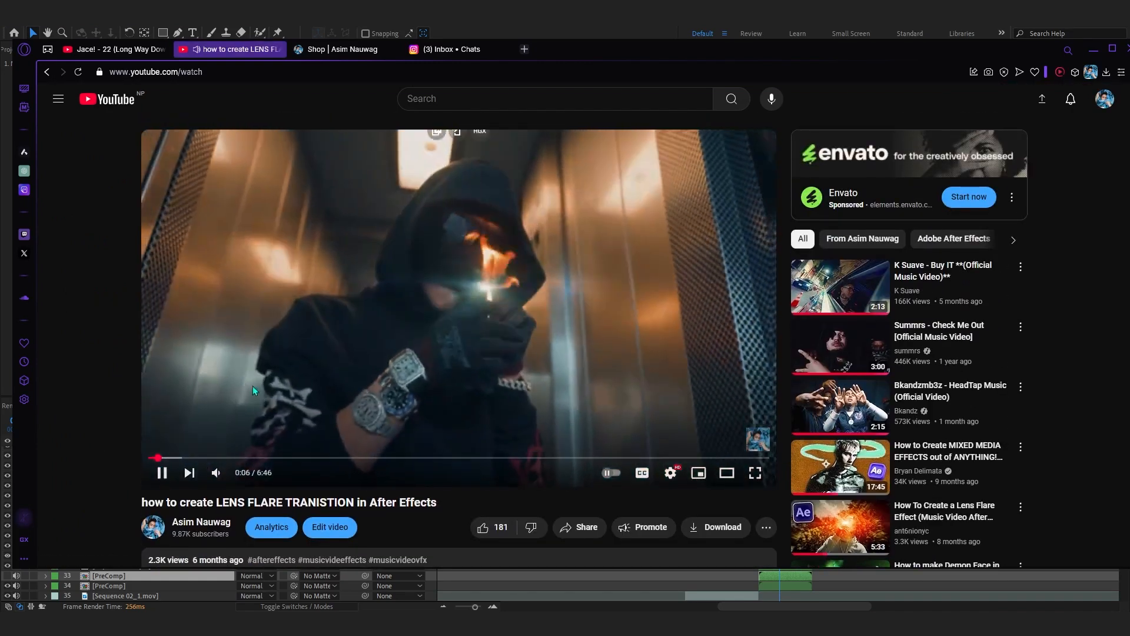
pyautogui.click(252, 387)
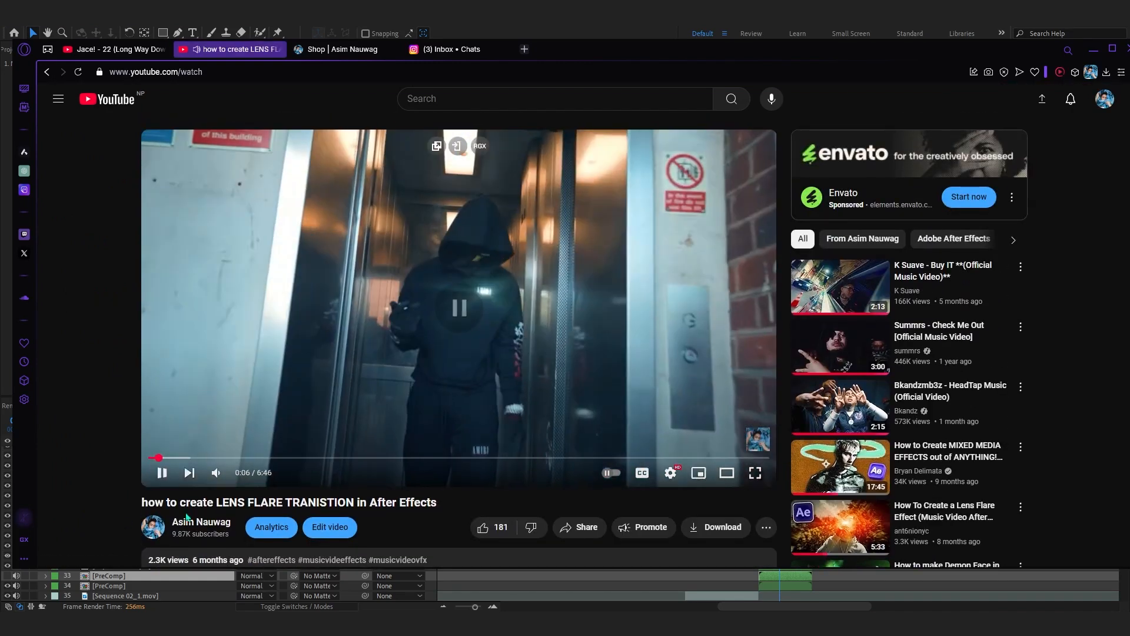
pyautogui.scroll(-2, 198, 532)
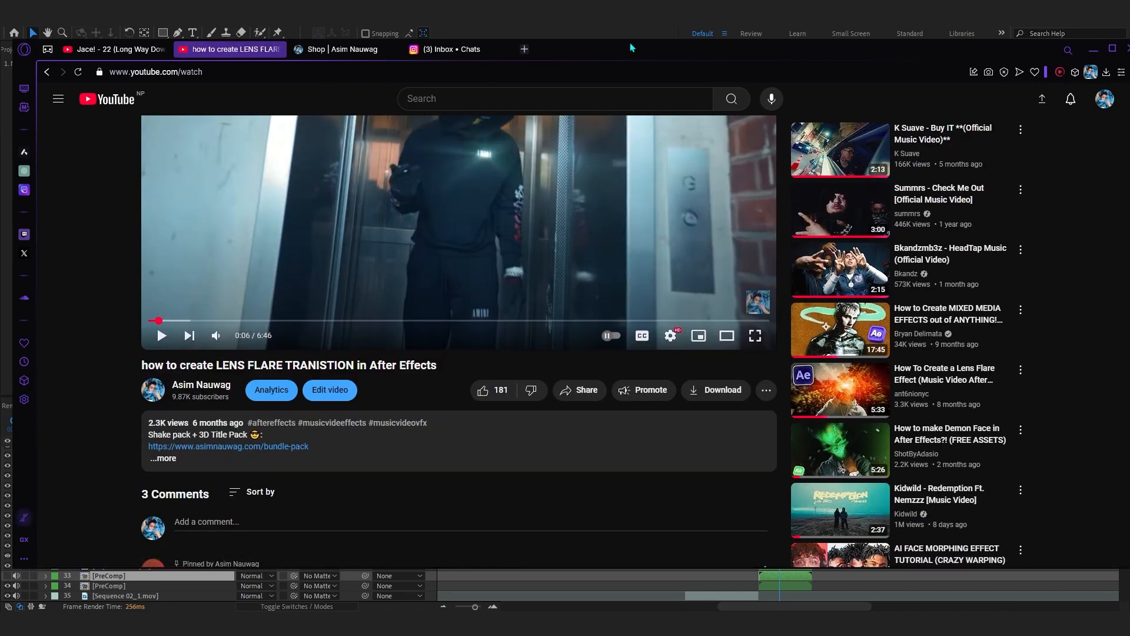
# Switch back to After Effects and preview 1. MAIN COMP from the necklace shot through to 0:00:22:09.
pyautogui.hotkey('alt', 'Tab')
pyautogui.moveTo(773, 433); pyautogui.dragTo(849, 454)
pyautogui.moveTo(696, 429); pyautogui.dragTo(723, 460)
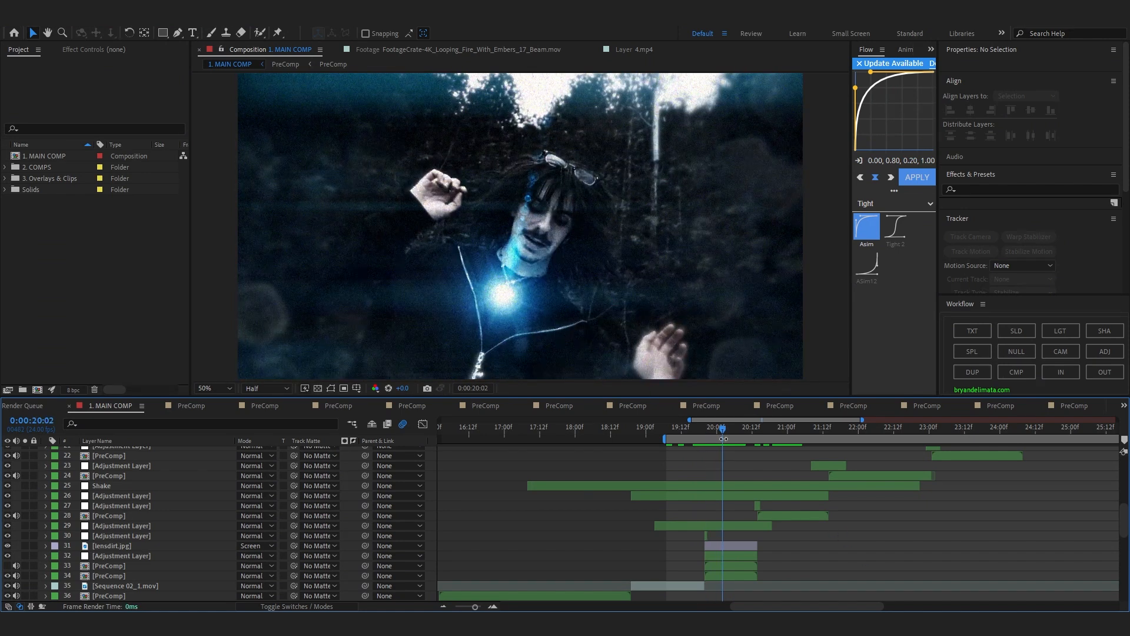
pyautogui.moveTo(728, 431); pyautogui.dragTo(760, 440)
pyautogui.press('space')
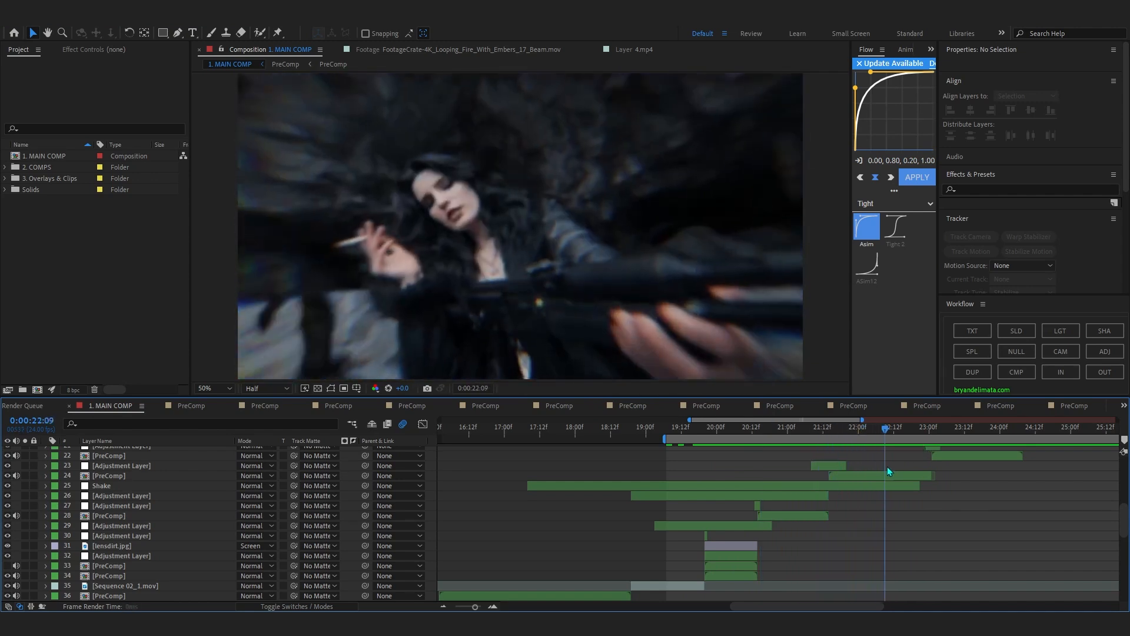
pyautogui.press('space')
# Open the PreComp on layer 24 and the PreComp nested inside it.
pyautogui.moveTo(863, 476); pyautogui.dragTo(906, 492)
pyautogui.click(890, 484)
pyautogui.doubleClick(886, 477)
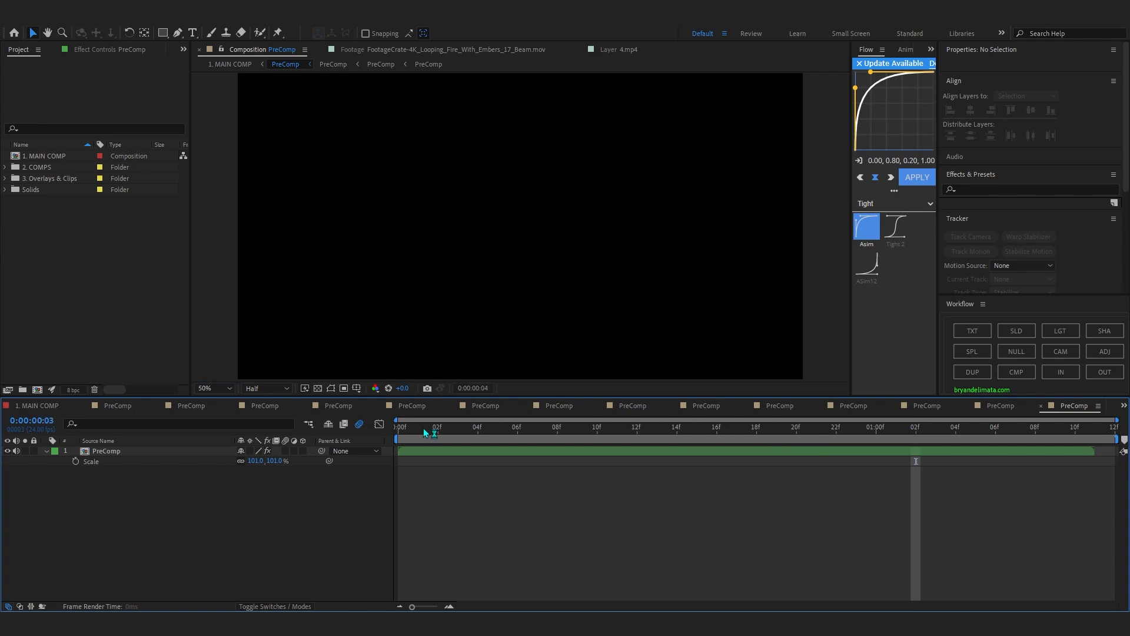
pyautogui.click(404, 430)
pyautogui.doubleClick(415, 448)
# Scrub the nested PreComp's transition to 0:00:01:05, and open the deeper PreComp containing BATS VORTEX.mov at 0:00:00:06.
pyautogui.moveTo(399, 456); pyautogui.dragTo(769, 479)
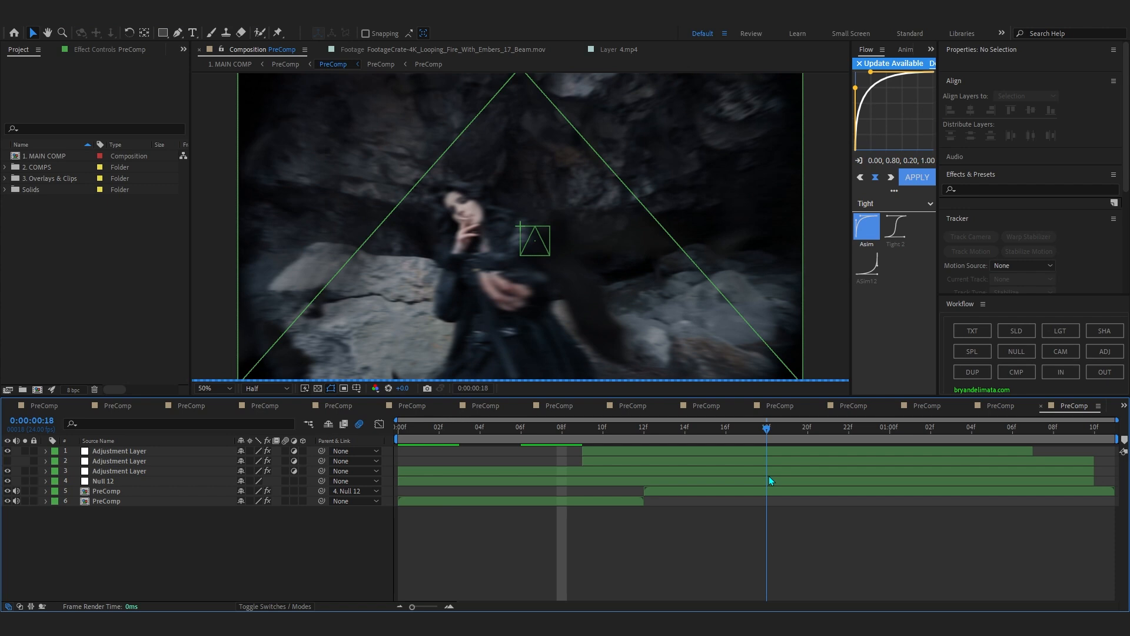
pyautogui.moveTo(840, 440); pyautogui.dragTo(995, 447)
pyautogui.press(',')
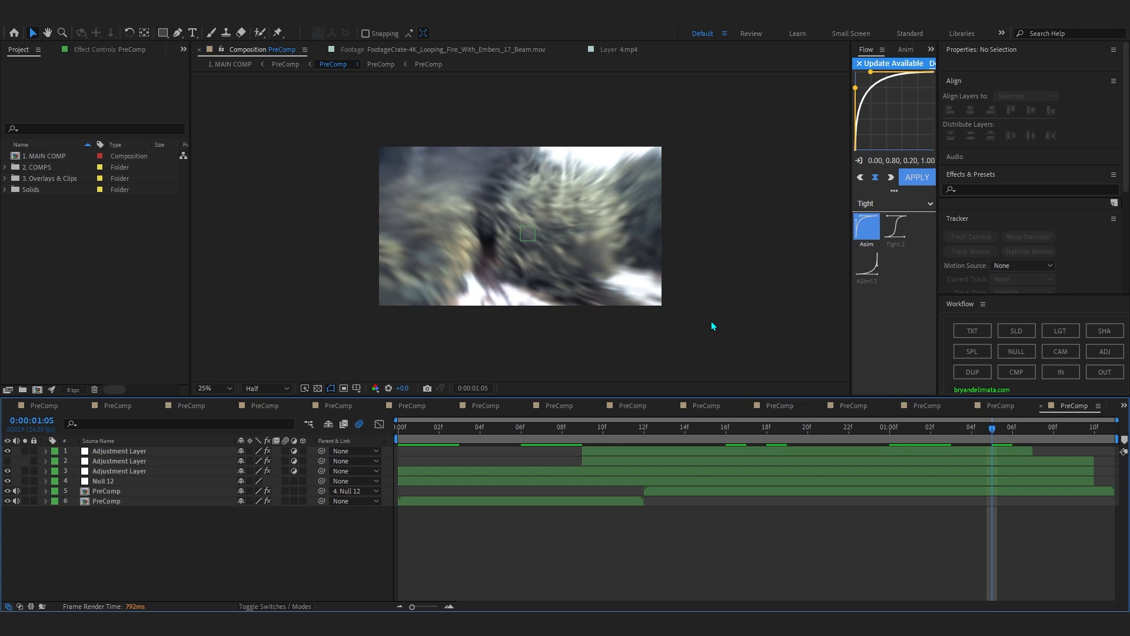
pyautogui.click(706, 490)
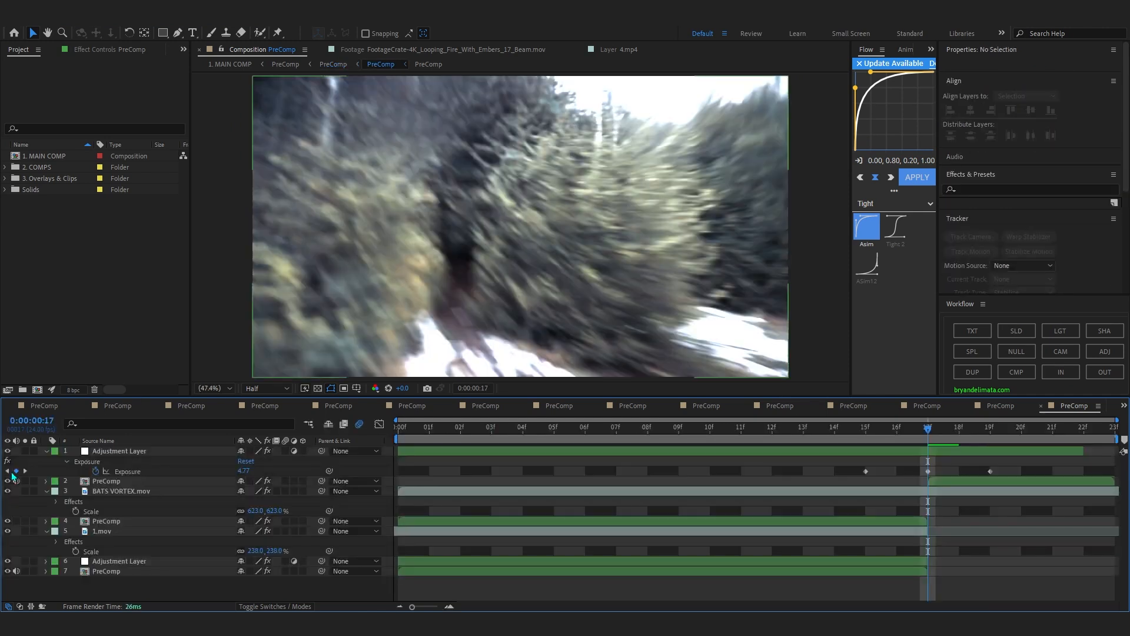
pyautogui.click(585, 428)
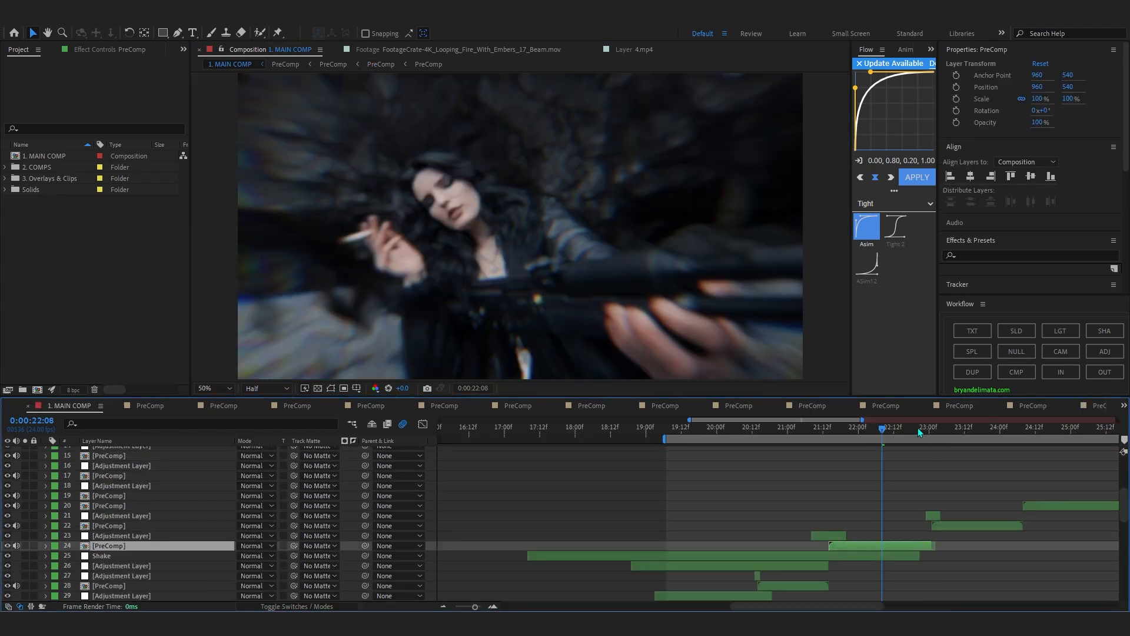
# From 0:00:24:07 in 1. MAIN COMP, open the snowy forest PreComp on layer 22 and toggle its 2.mov overlay to compare.
pyautogui.moveTo(920, 433); pyautogui.dragTo(1020, 537)
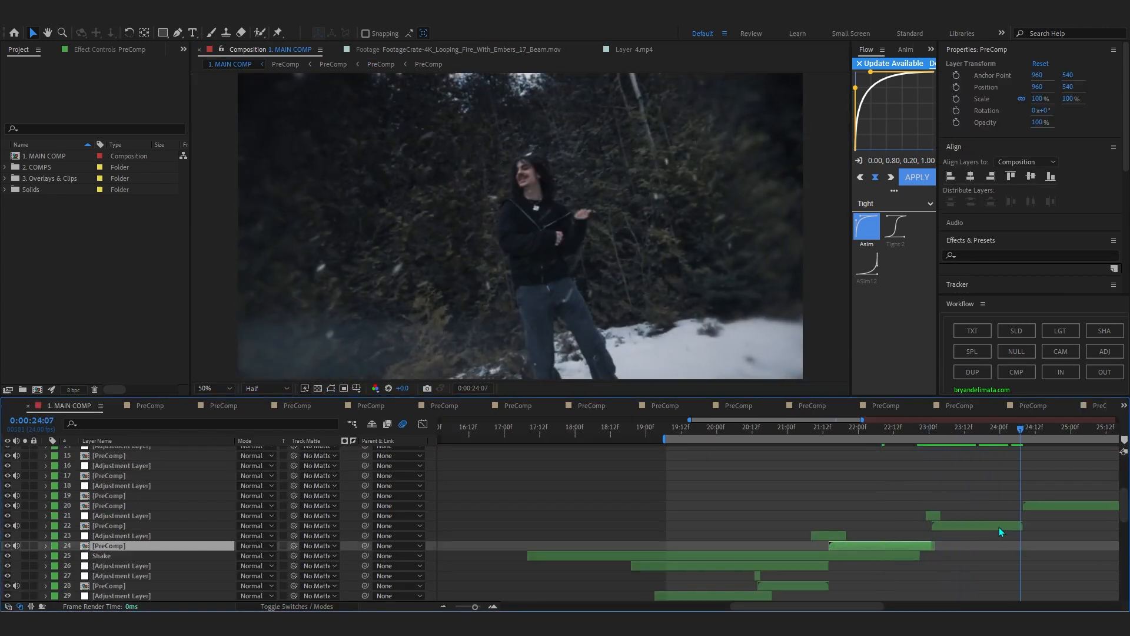
pyautogui.doubleClick(1005, 528)
pyautogui.click(8, 463)
pyautogui.click(8, 462)
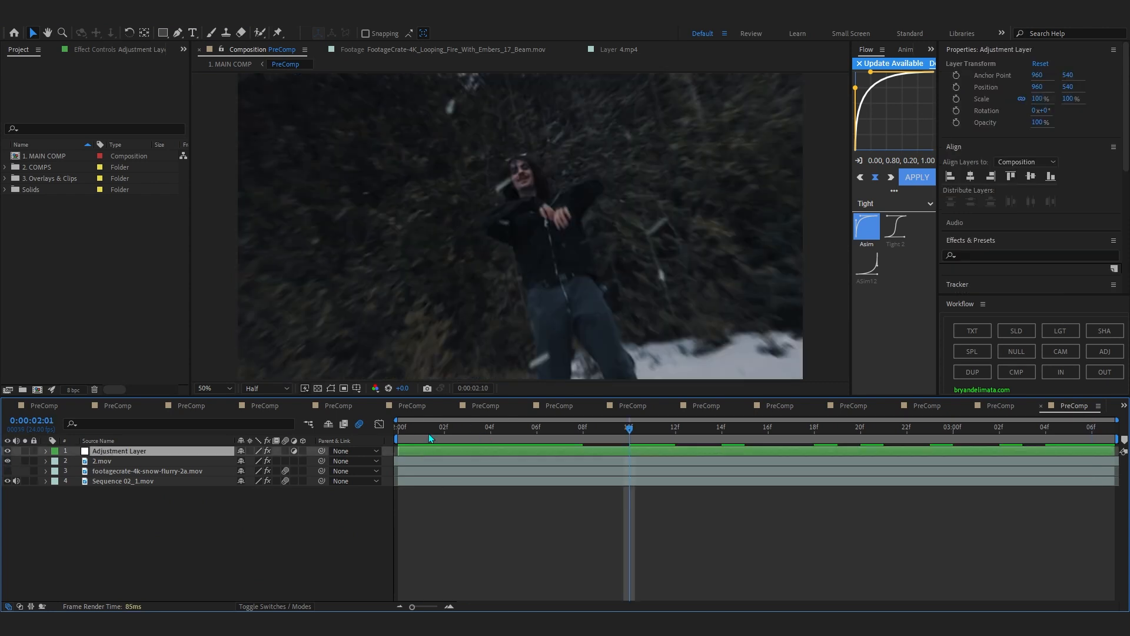
# Scrub the forest PreComp to 0:00:03:02, examine the Motion Tile effect on Sequence 02_1.mov and preview the shot.
pyautogui.moveTo(429, 433); pyautogui.dragTo(1000, 517)
pyautogui.click(122, 481)
pyautogui.click(88, 50)
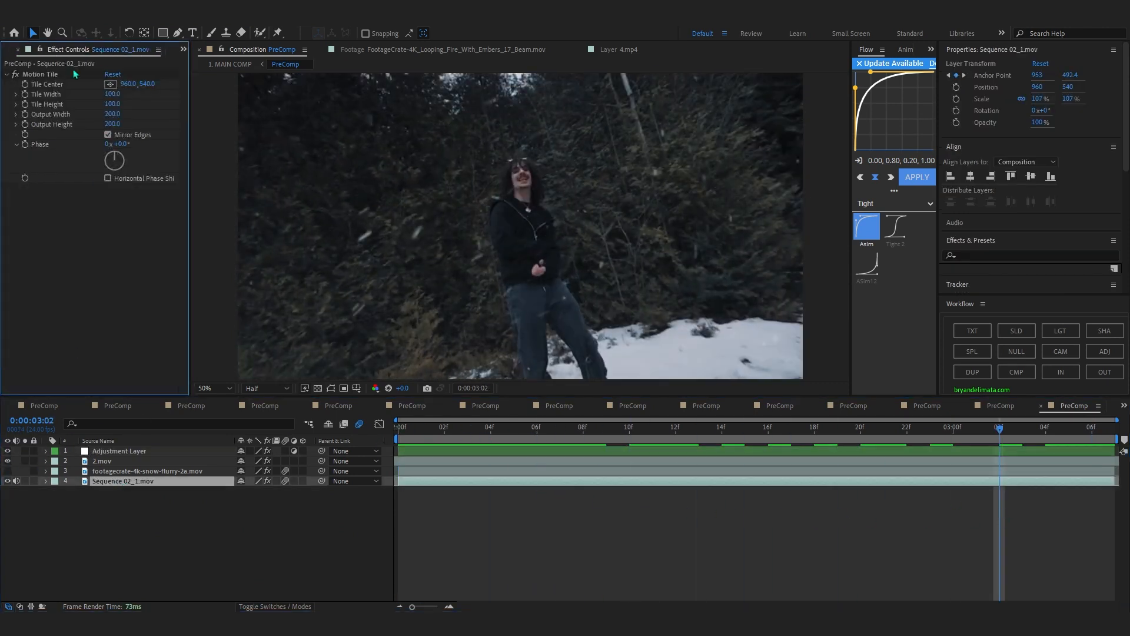
pyautogui.moveTo(492, 437); pyautogui.dragTo(389, 570)
pyautogui.press('space')
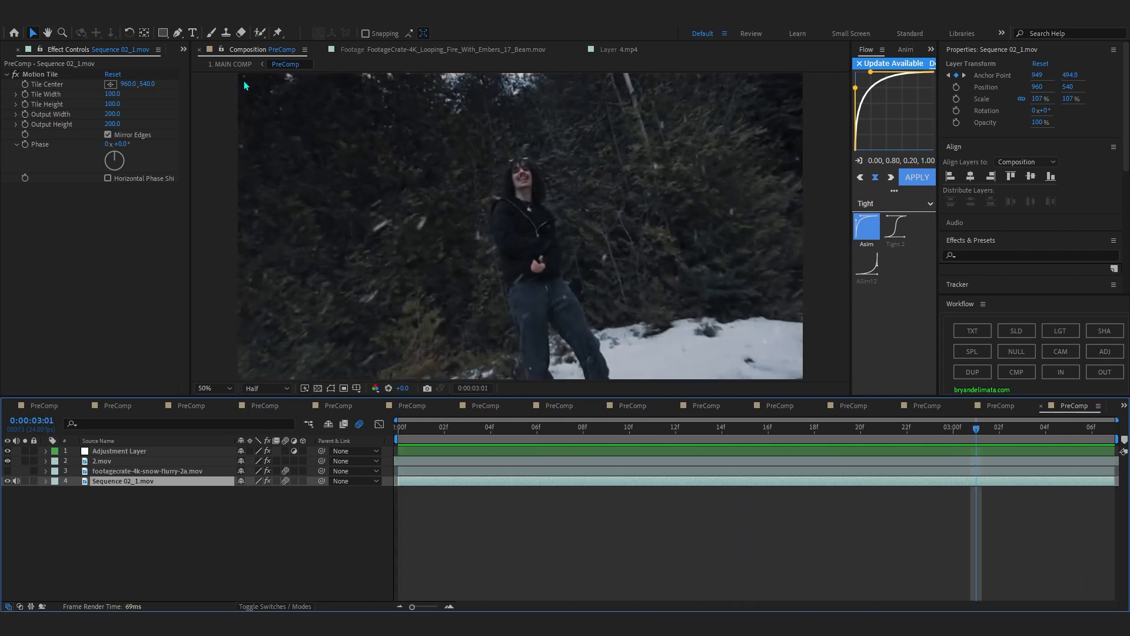
# Return to 1. MAIN COMP, check layer 22 without its Looks effect and scrub the shot to 0:00:24:04.
pyautogui.click(230, 64)
pyautogui.click(975, 529)
pyautogui.click(15, 75)
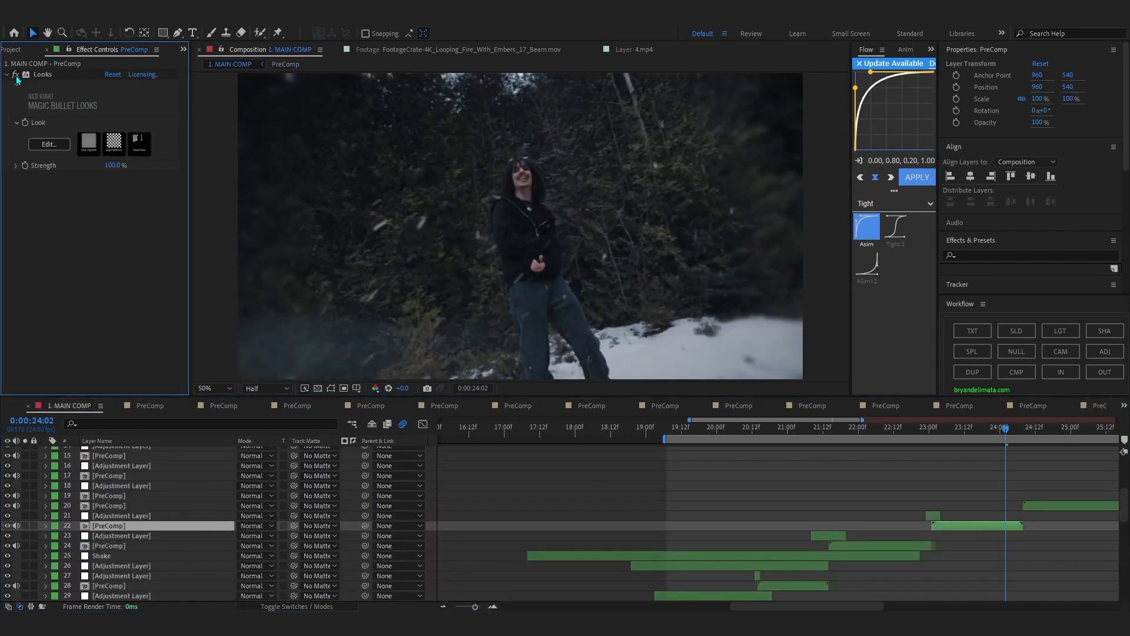
pyautogui.moveTo(958, 434); pyautogui.dragTo(1012, 439)
pyautogui.scroll(-2, 466, 338)
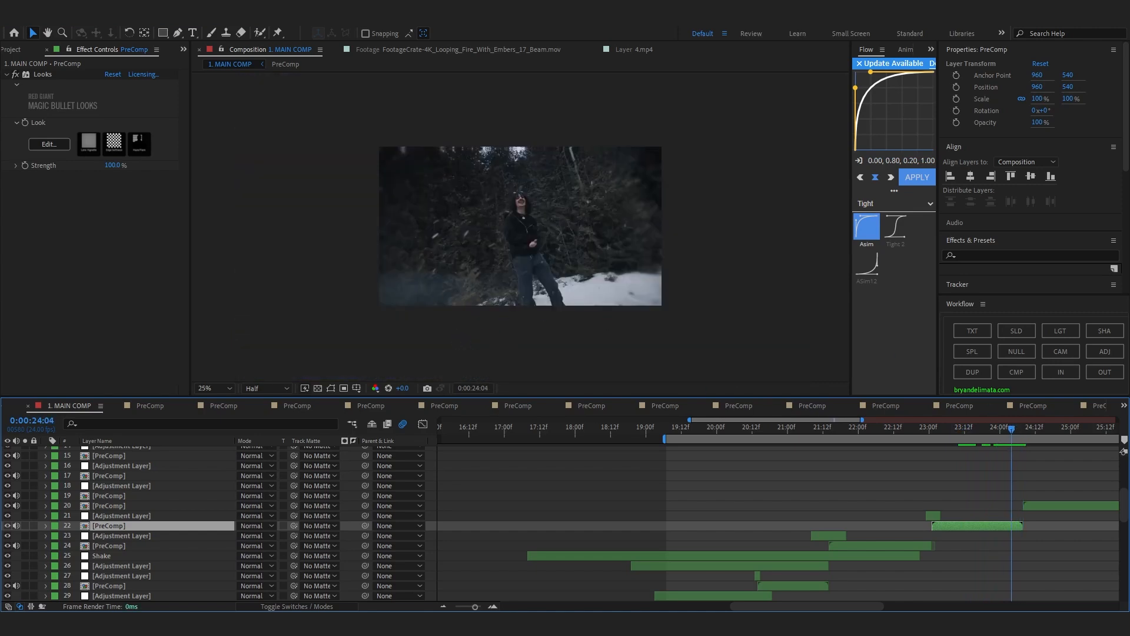
# Preview 1. MAIN COMP from 0:00:22:21 through to the purple Witch shot at 0:00:24:20.
pyautogui.moveTo(992, 435); pyautogui.dragTo(920, 465)
pyautogui.press('space')
pyautogui.keyDown('alt'); pyautogui.scroll(2, 1019, 478); pyautogui.keyUp('alt')
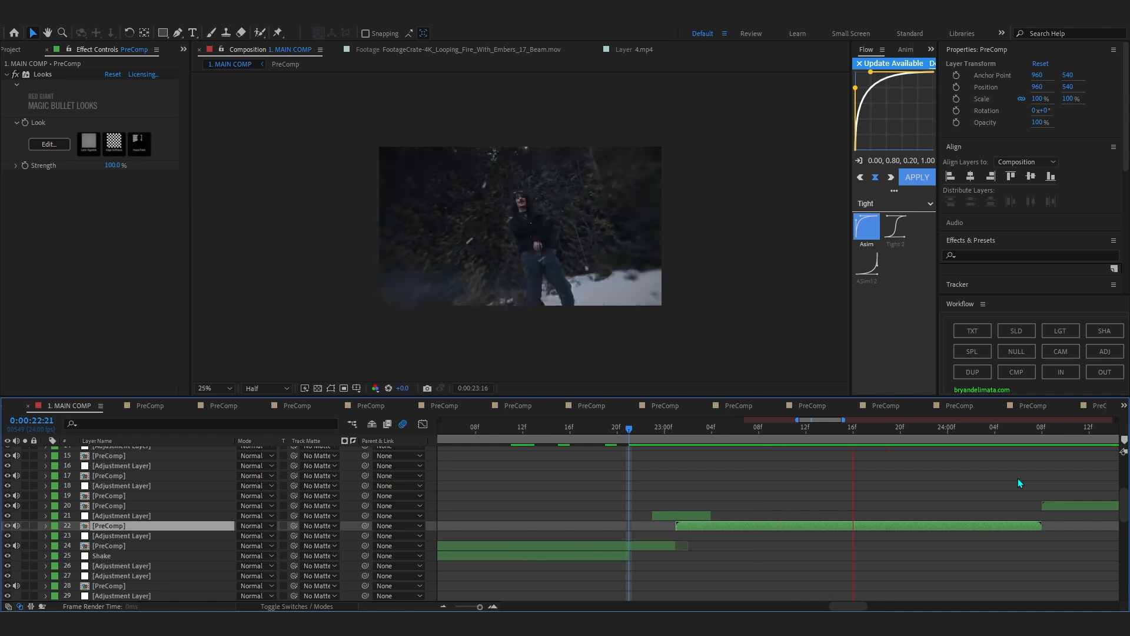
pyautogui.scroll(-3, 1032, 479)
pyautogui.keyDown('alt'); pyautogui.scroll(-5, 1093, 465); pyautogui.keyUp('alt')
pyautogui.scroll(6, 1092, 464)
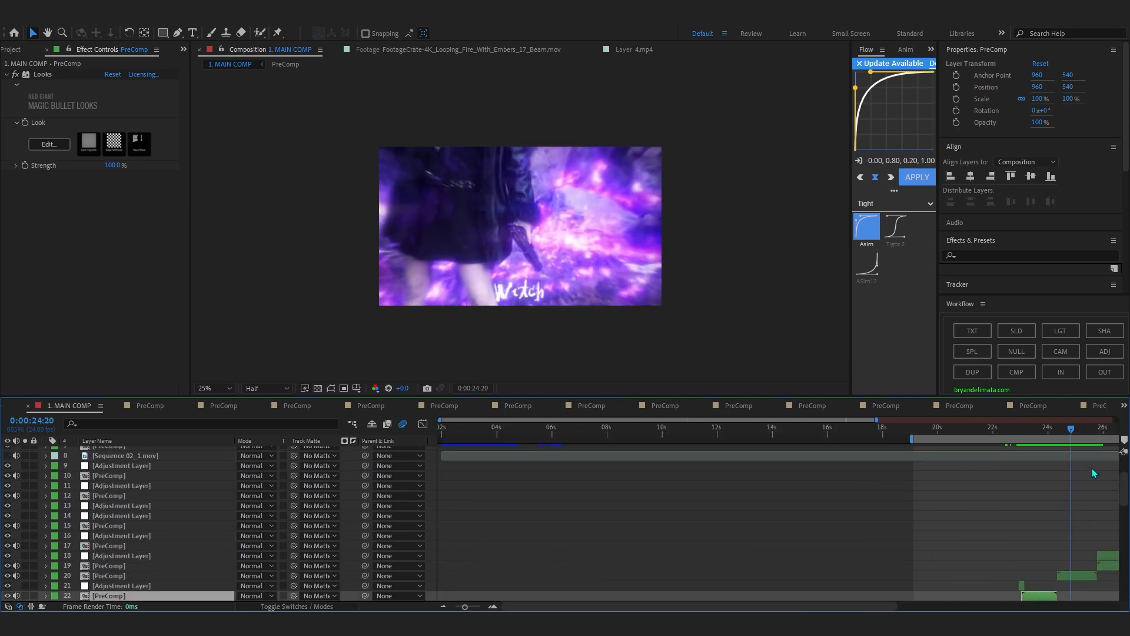
# Locate the purple Witch shot on layer 20 and open its PreComp.
pyautogui.moveTo(815, 609); pyautogui.dragTo(942, 588)
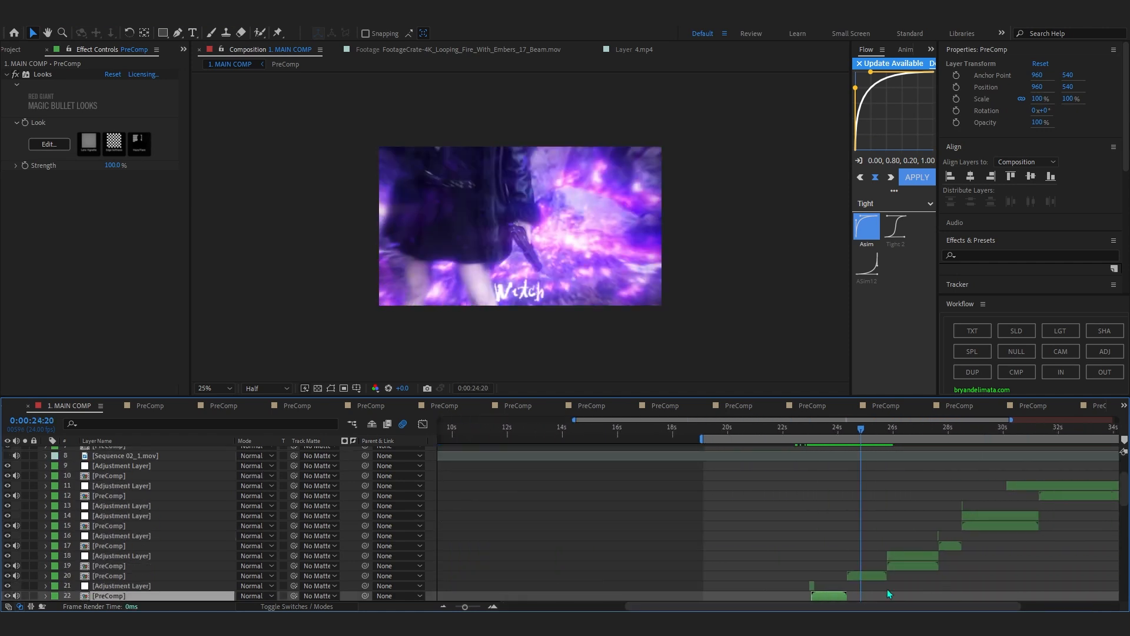
pyautogui.click(892, 588)
pyautogui.keyDown('alt'); pyautogui.scroll(2, 824, 542); pyautogui.keyUp('alt')
pyautogui.scroll(-5, 757, 497)
pyautogui.scroll(5, 759, 499)
pyautogui.doubleClick(761, 574)
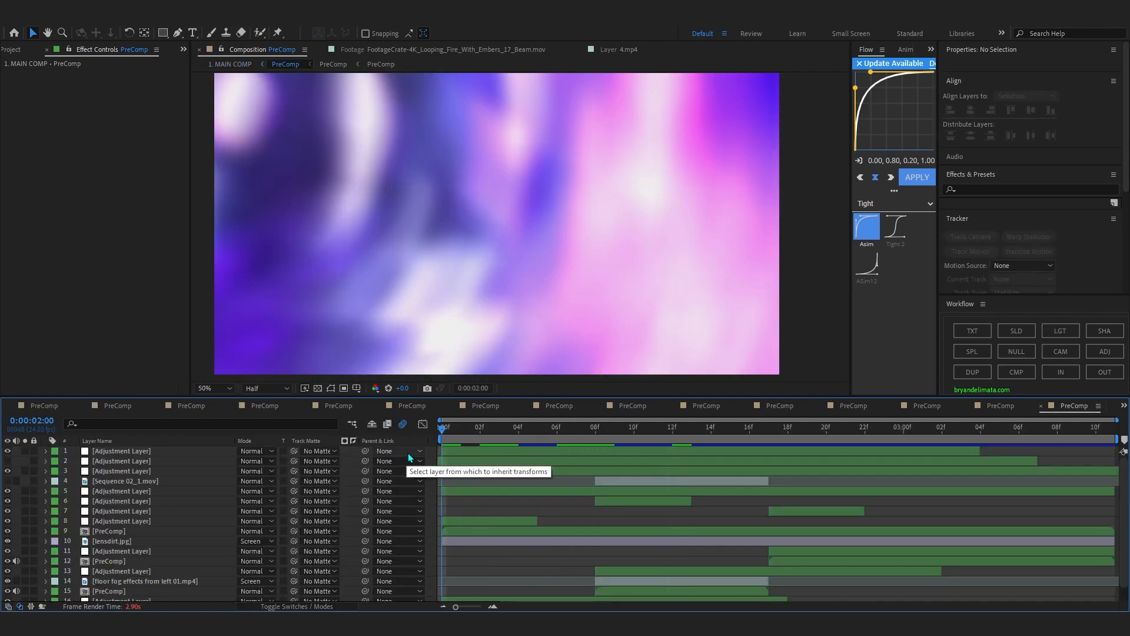
# Scrub the Witch PreComp to 0:00:02:06 and preview its layered shots.
pyautogui.moveTo(453, 437); pyautogui.dragTo(596, 546)
pyautogui.scroll(-1, 596, 546)
pyautogui.moveTo(557, 430)
pyautogui.mouseDown()
pyautogui.moveTo(528, 435)
pyautogui.moveTo(595, 448)
pyautogui.moveTo(564, 440)
pyautogui.mouseUp()
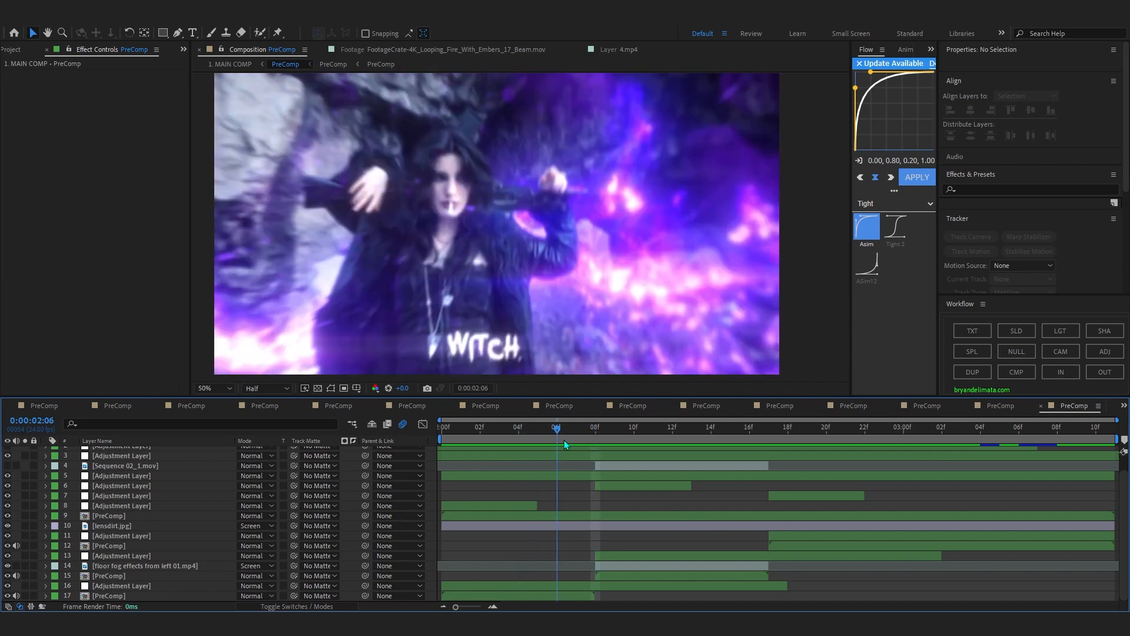
pyautogui.press('space')
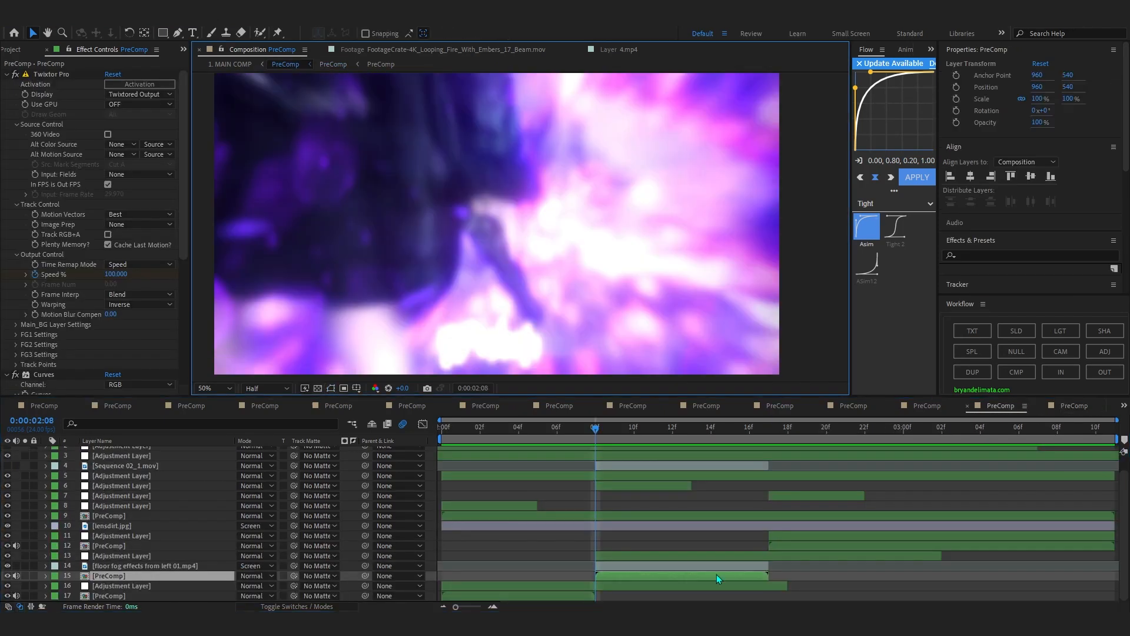
# Open the purple fire PreComp on layer 15 and step it one frame forward.
pyautogui.click(687, 575)
pyautogui.doubleClick(682, 575)
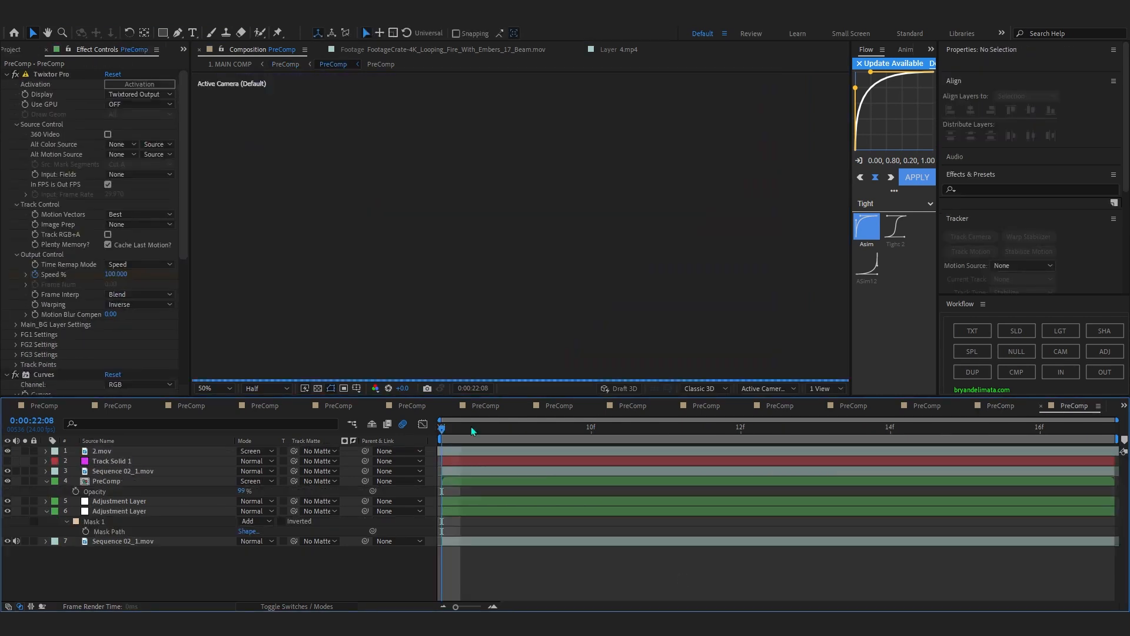
pyautogui.press('pagedown')
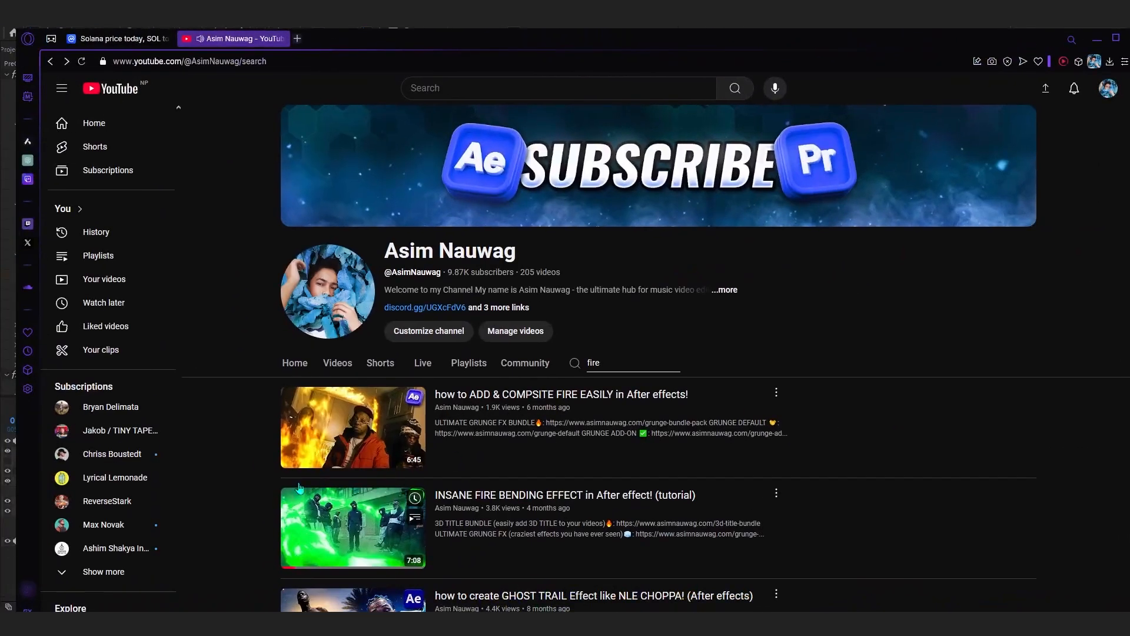
# In the browser, open the tutorial "how to ADD & COMPSITE FIRE EASILY in After effects!", mute it and skip to 0:09.
pyautogui.scroll(-3, 351, 309)
pyautogui.scroll(1, 351, 309)
pyautogui.click(352, 309)
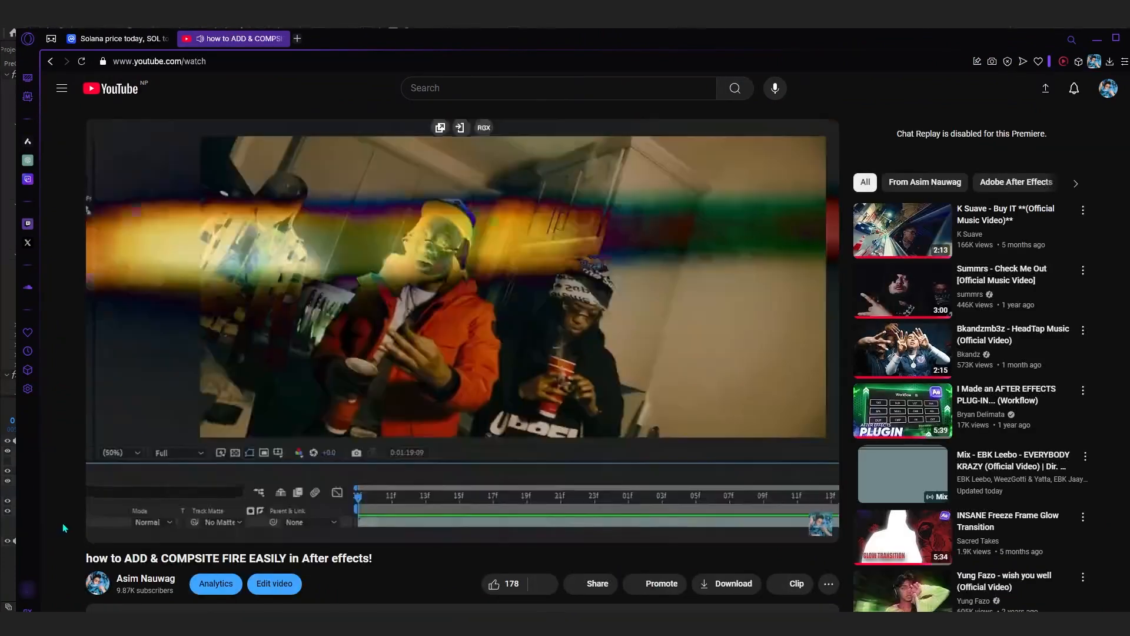
pyautogui.click(162, 528)
pyautogui.click(110, 514)
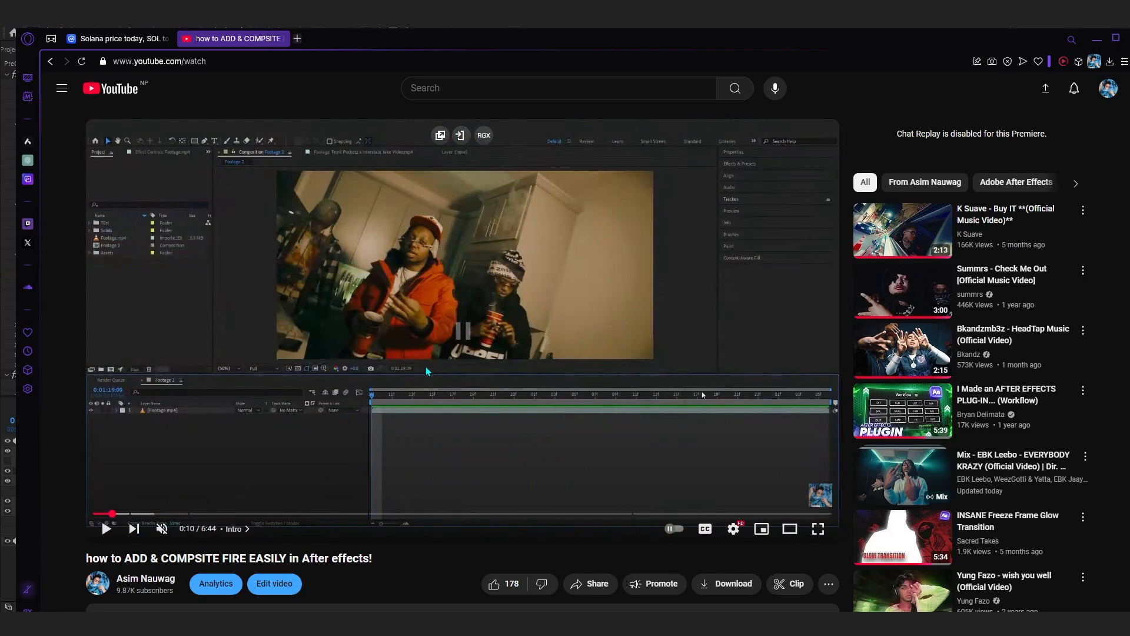
pyautogui.scroll(-2, 426, 367)
pyautogui.moveTo(86, 421); pyautogui.dragTo(161, 422)
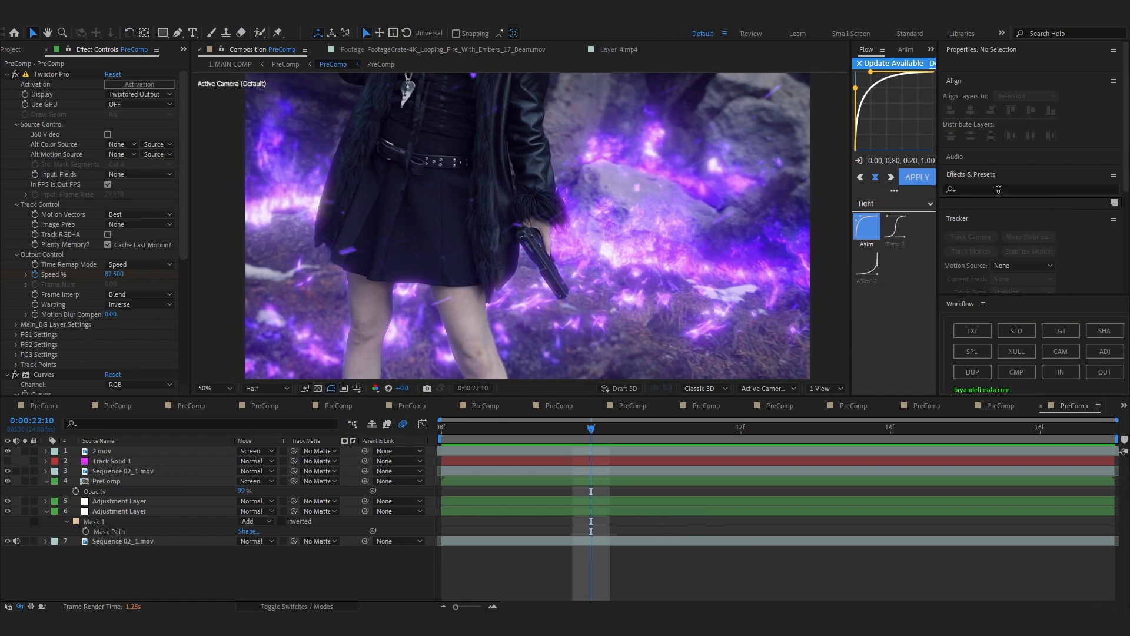
# Back in After Effects, preview the purple fire PreComp and inspect the 2.mov layer's effects, toggling its visibility to compare.
pyautogui.moveTo(623, 429); pyautogui.dragTo(952, 533)
pyautogui.press('space')
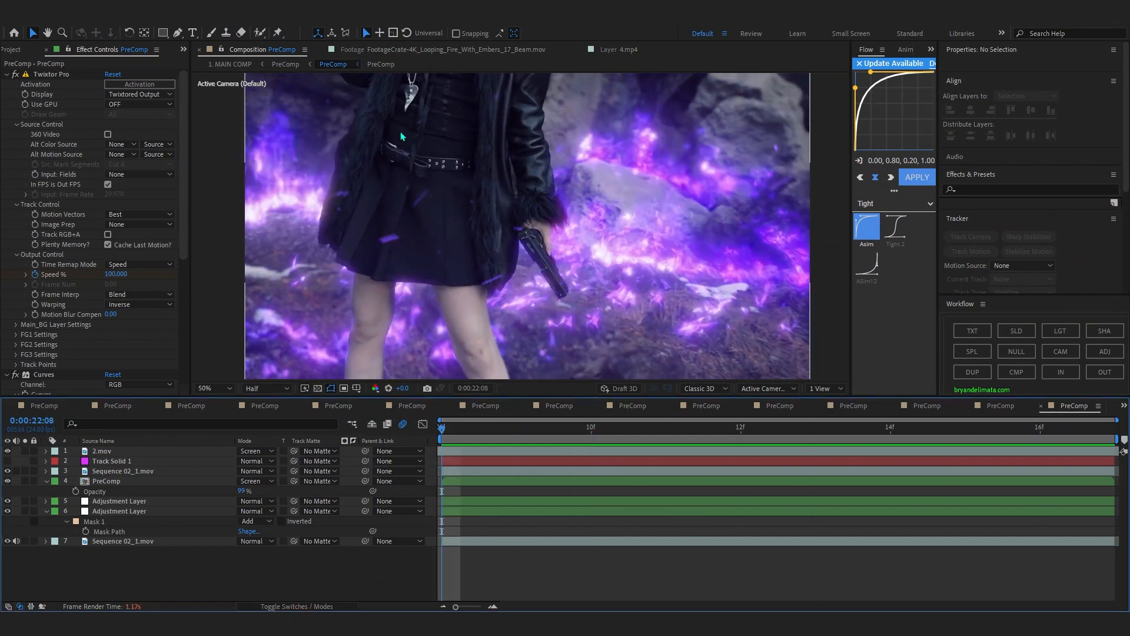
pyautogui.click(509, 460)
pyautogui.click(506, 451)
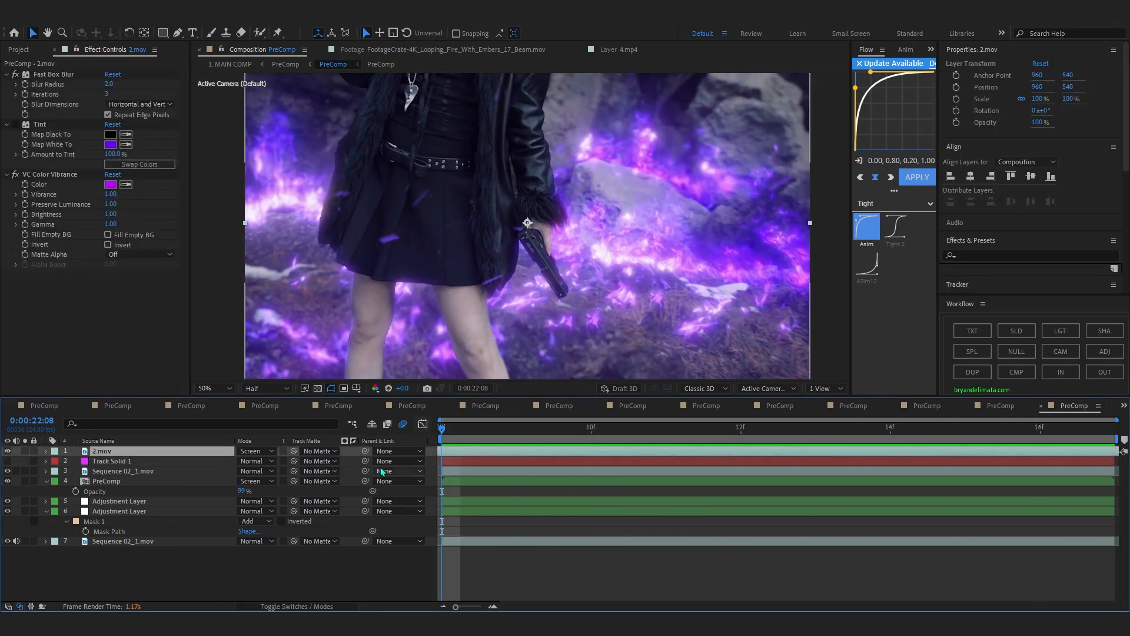
pyautogui.click(8, 453)
# Play the purple fire PreComp to 0:00:22:16 and go back to its parent PreComp.
pyautogui.press('space')
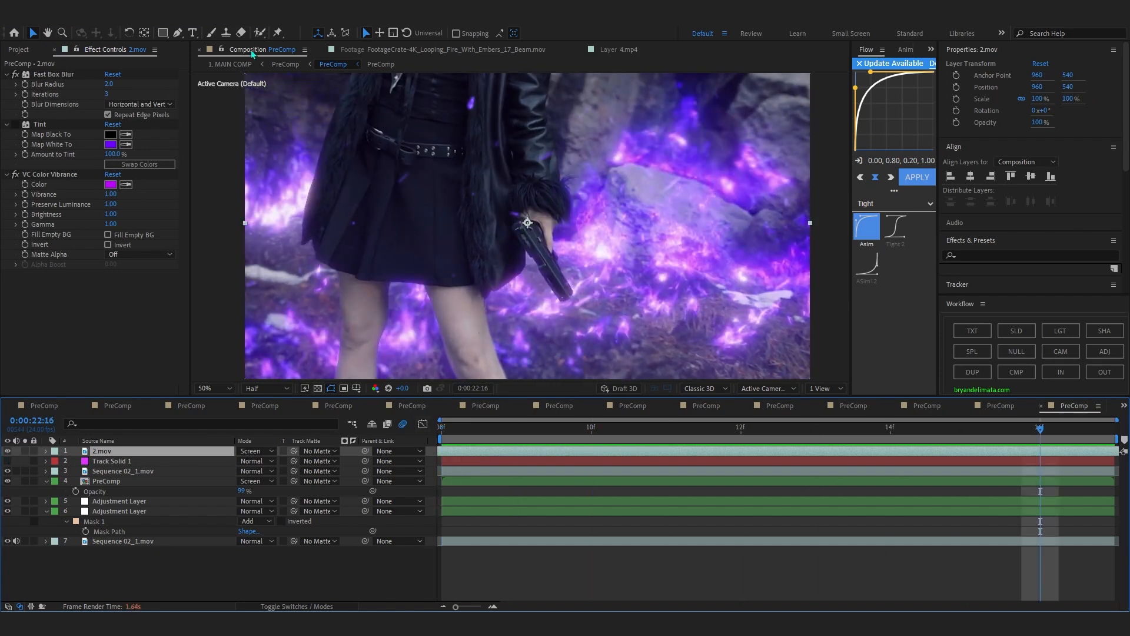
pyautogui.click(285, 64)
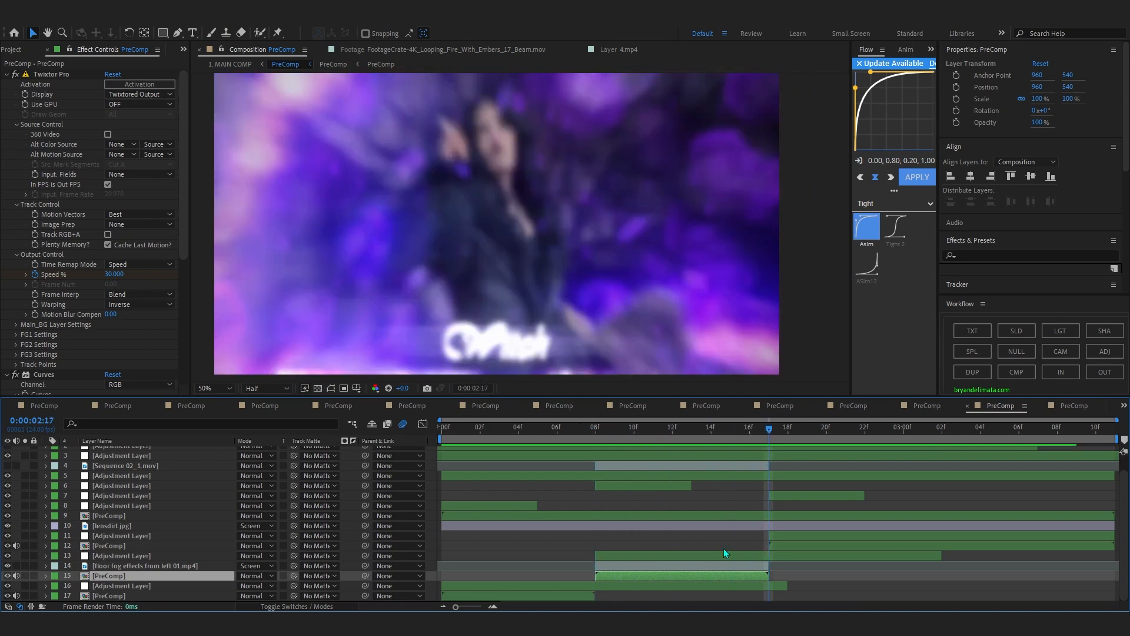
# Inspect the upper layers of the PreComp and toggle the Looks effect on adjustment layer 5 to compare the grade.
pyautogui.click(718, 564)
pyautogui.scroll(2, 701, 524)
pyautogui.click(679, 462)
pyautogui.click(680, 472)
pyautogui.click(677, 452)
pyautogui.moveTo(665, 429); pyautogui.dragTo(731, 438)
pyautogui.click(606, 492)
pyautogui.click(16, 76)
pyautogui.click(17, 76)
pyautogui.click(16, 76)
pyautogui.click(16, 76)
# Compare the Looks grade on the title shot at 0:00:02:07, then return to 1. MAIN COMP.
pyautogui.click(519, 439)
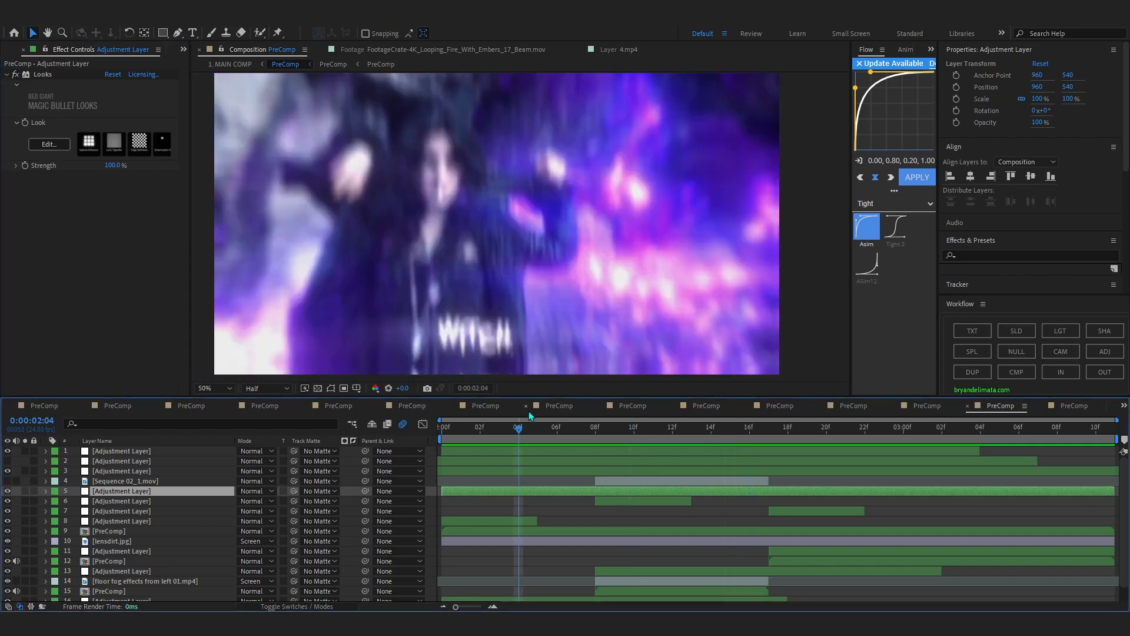
pyautogui.click(570, 439)
pyautogui.click(17, 72)
pyautogui.click(17, 72)
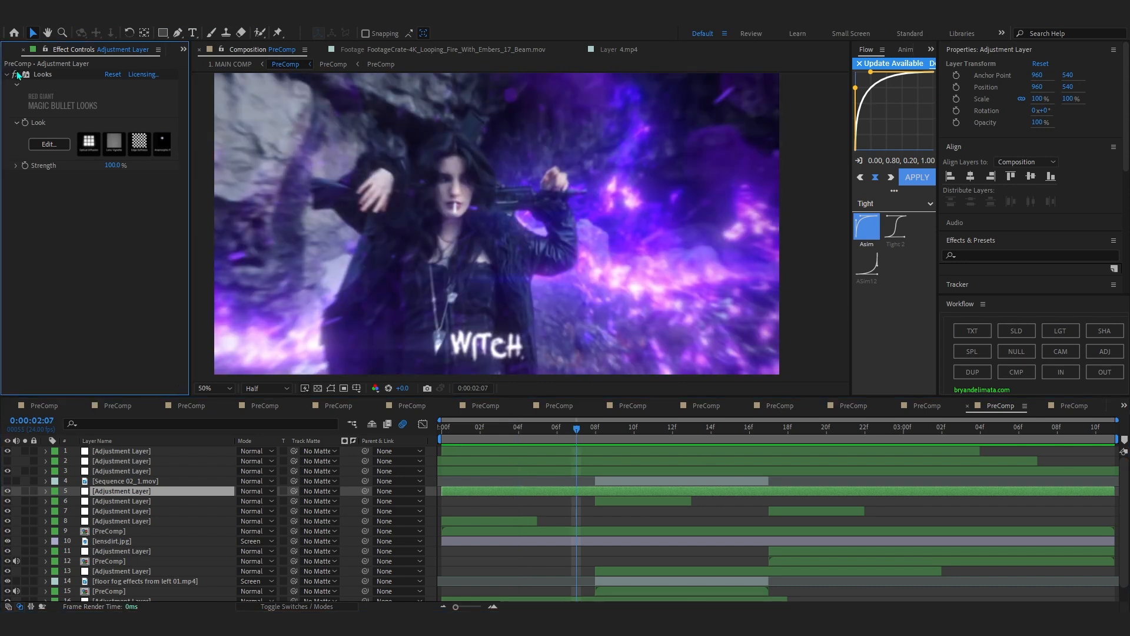
pyautogui.click(234, 66)
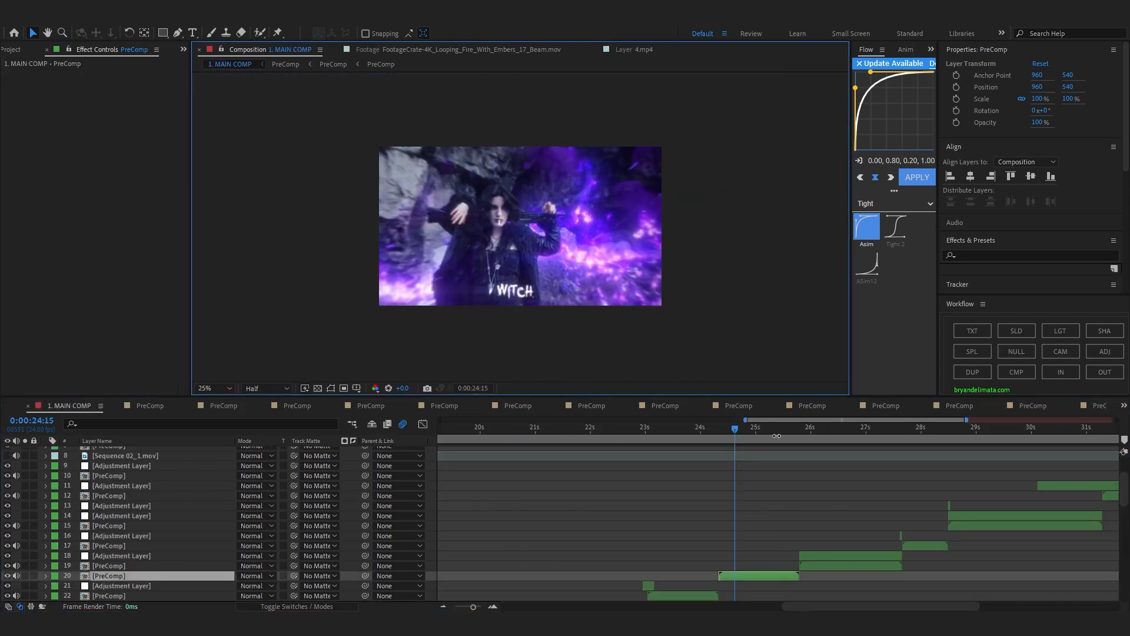
# Preview the next section of 1. MAIN COMP and move the playhead to 0:00:25:16.
pyautogui.moveTo(772, 441); pyautogui.dragTo(786, 493)
pyautogui.scroll(2, 922, 536)
pyautogui.press('space')
pyautogui.scroll(-2, 631, 438)
pyautogui.click(606, 288)
pyautogui.moveTo(621, 428); pyautogui.dragTo(511, 436)
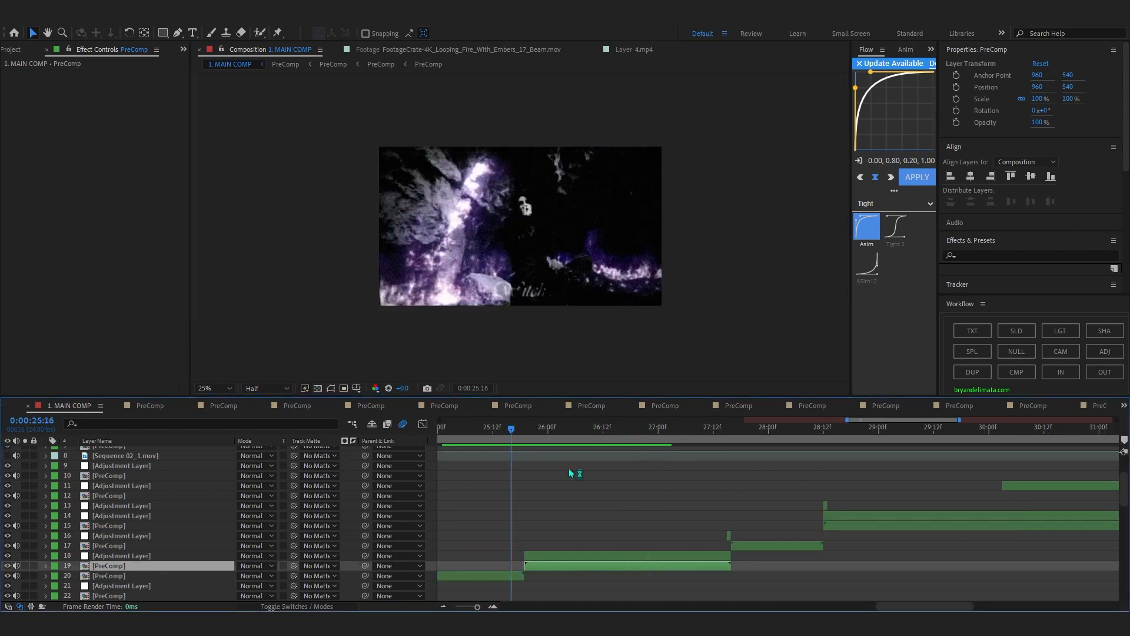
# Open the PreComp on layer 19, preview it enlarged and scrub to 0:00:02:00.
pyautogui.doubleClick(573, 567)
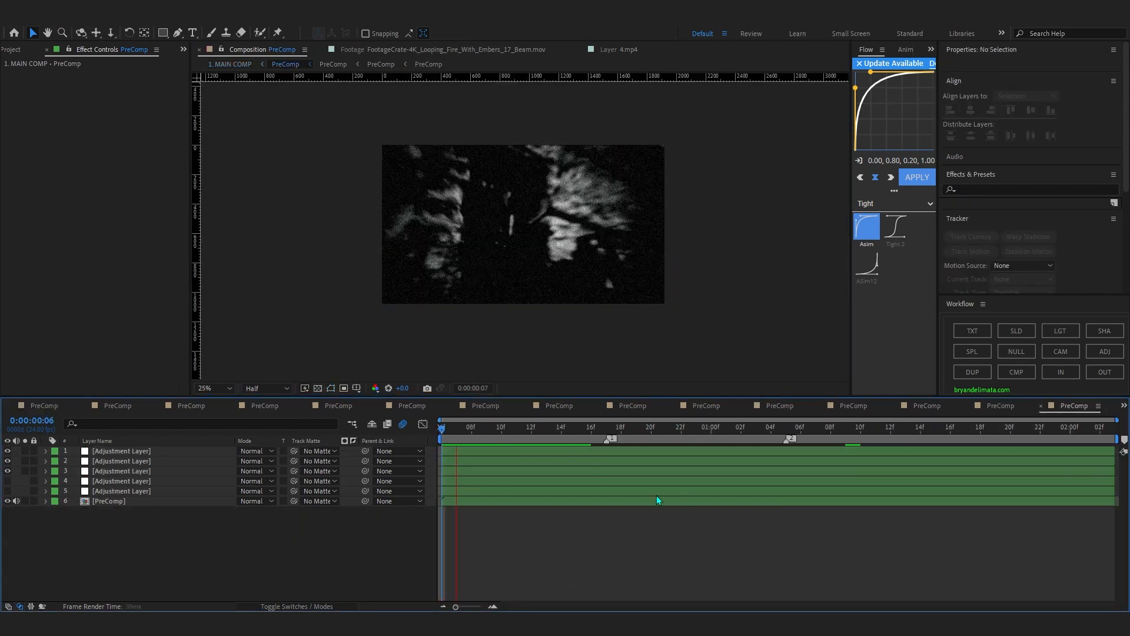
pyautogui.scroll(2, 537, 321)
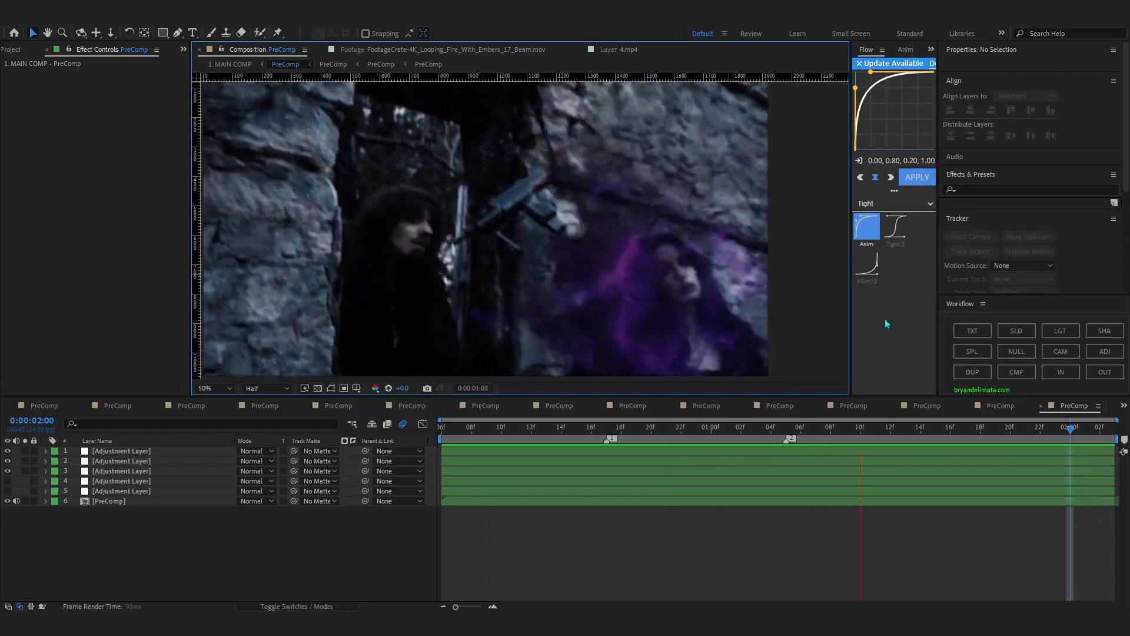
pyautogui.click(724, 428)
pyautogui.moveTo(721, 426); pyautogui.dragTo(1071, 559)
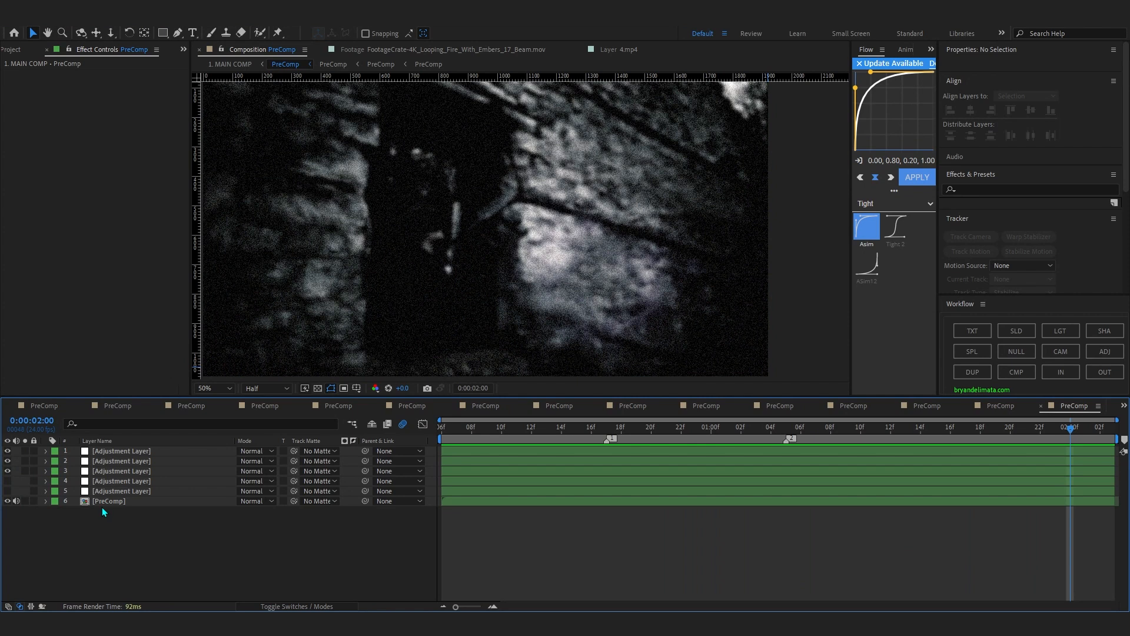
# Open the nested PreComp on layer 6, go to 0:00:01:09, hide MAGIC 3.mp4 and show the PreComp on layer 3.
pyautogui.doubleClick(96, 501)
pyautogui.moveTo(854, 441); pyautogui.dragTo(739, 474)
pyautogui.click(689, 465)
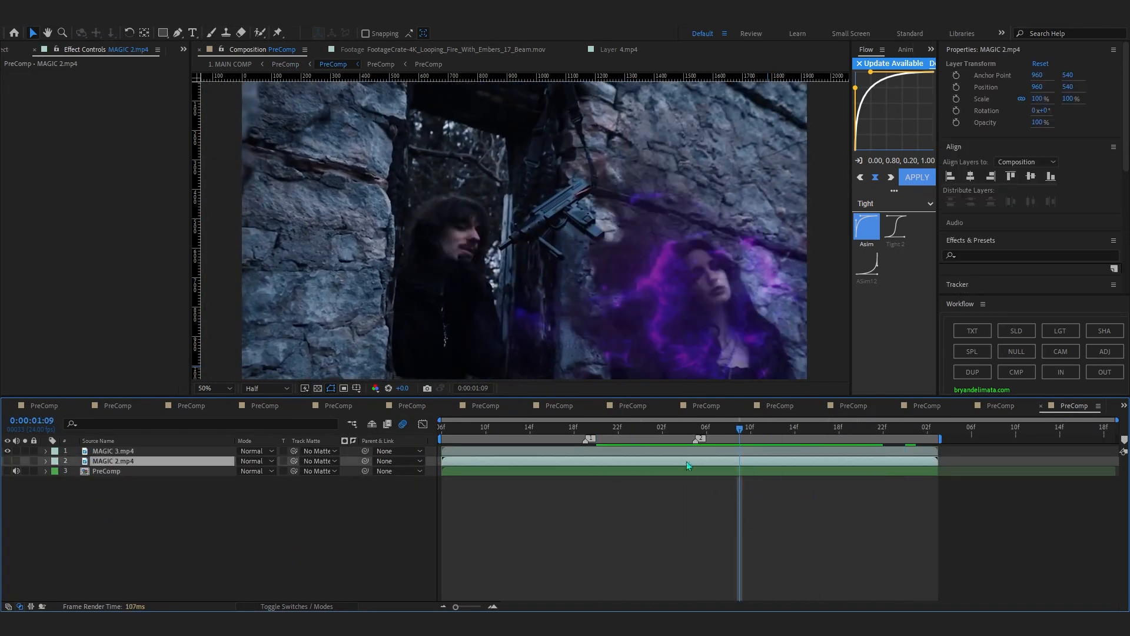
pyautogui.click(8, 451)
pyautogui.click(8, 472)
# Open the layer 3 PreComp and toggle footagecrate-wizard-landing.mov off and on, scrubbing to 0:00:01:12 to compare.
pyautogui.click(121, 483)
pyautogui.doubleClick(118, 476)
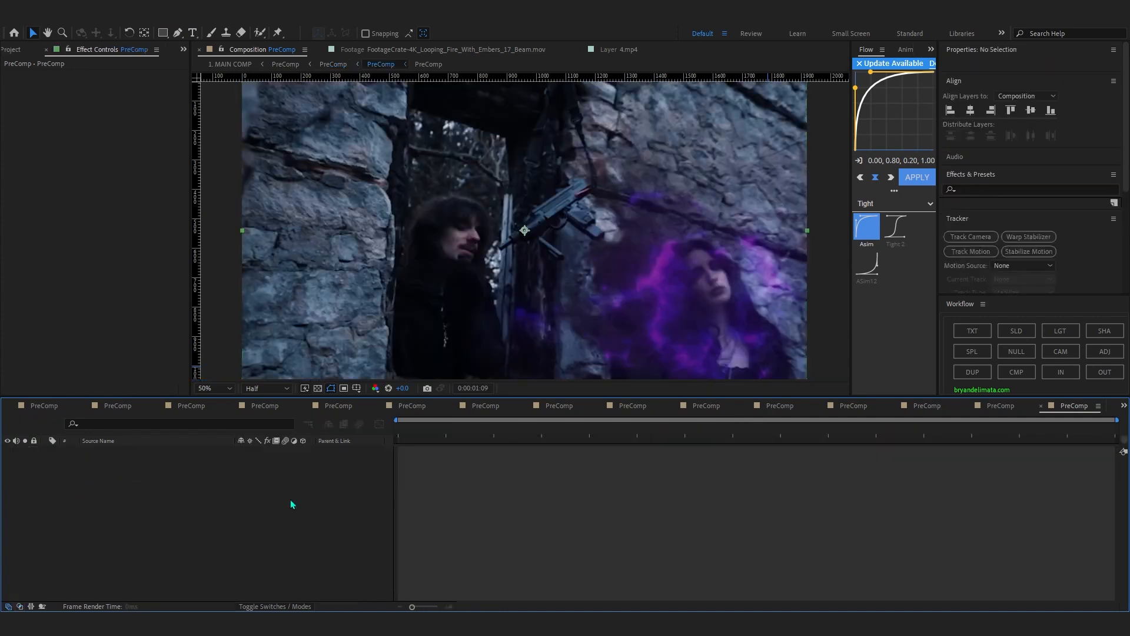
pyautogui.click(118, 491)
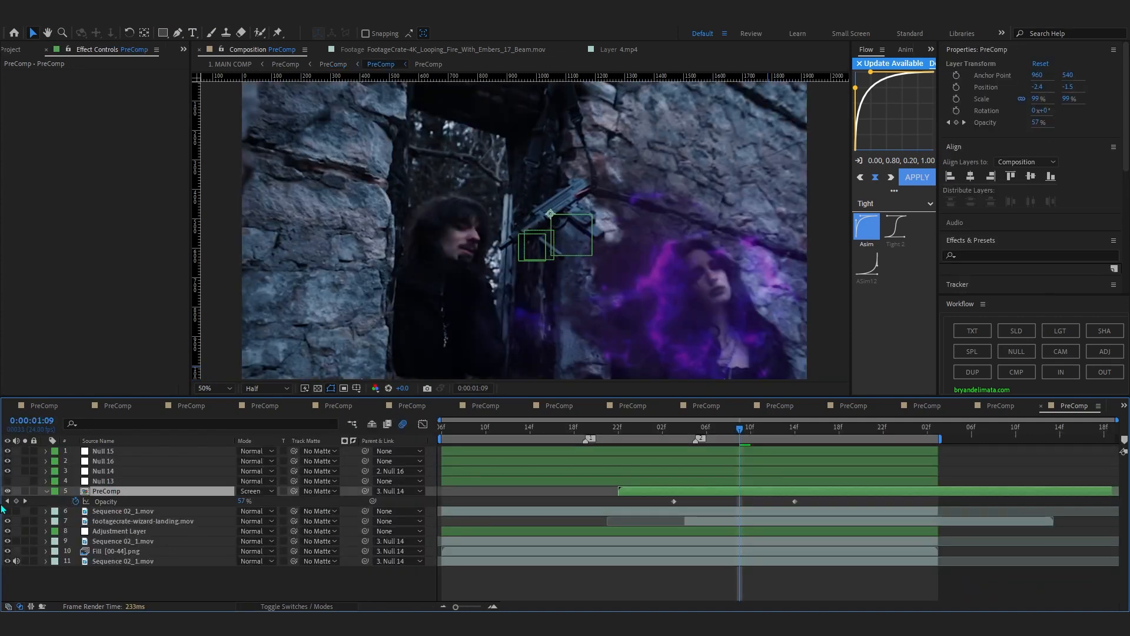
pyautogui.click(116, 512)
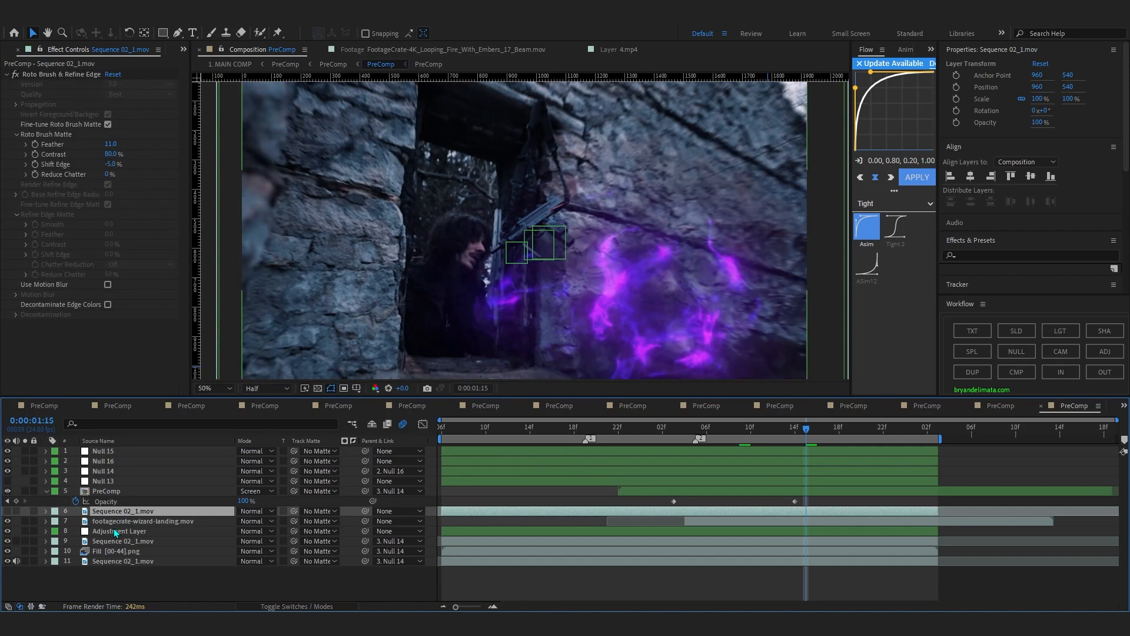
pyautogui.click(115, 531)
pyautogui.click(115, 522)
pyautogui.click(8, 521)
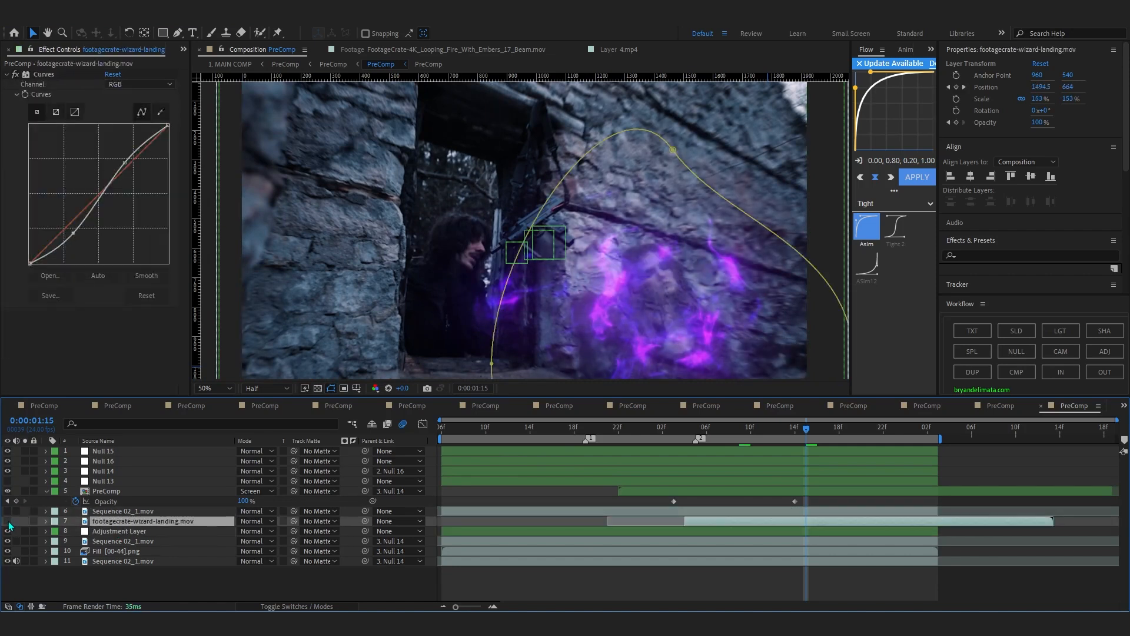
pyautogui.moveTo(704, 439); pyautogui.dragTo(779, 448)
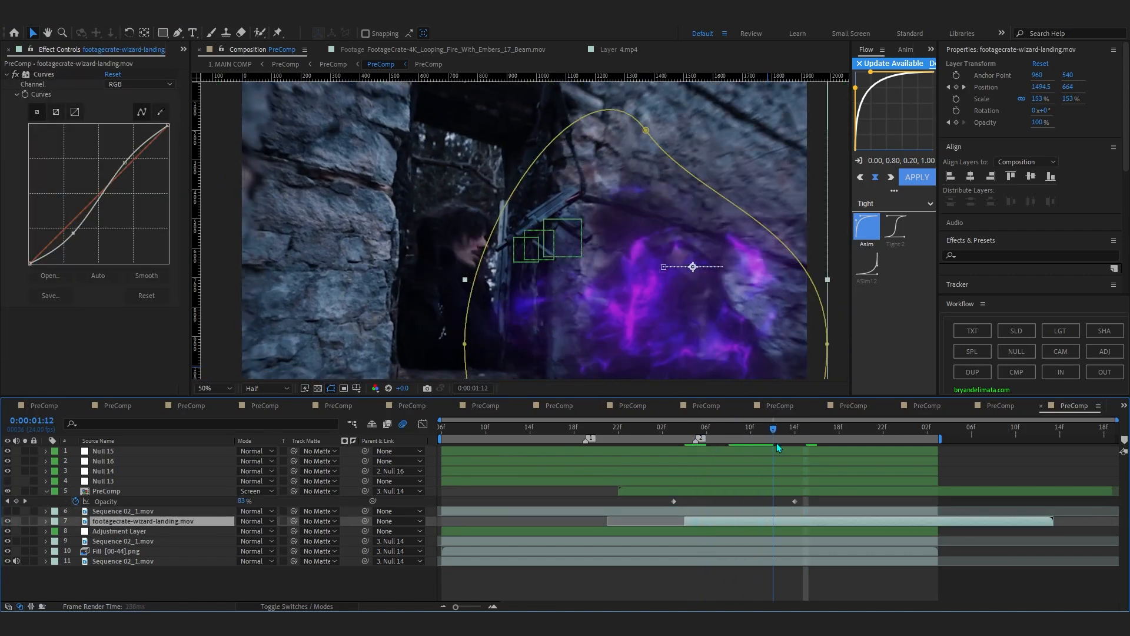
pyautogui.click(8, 521)
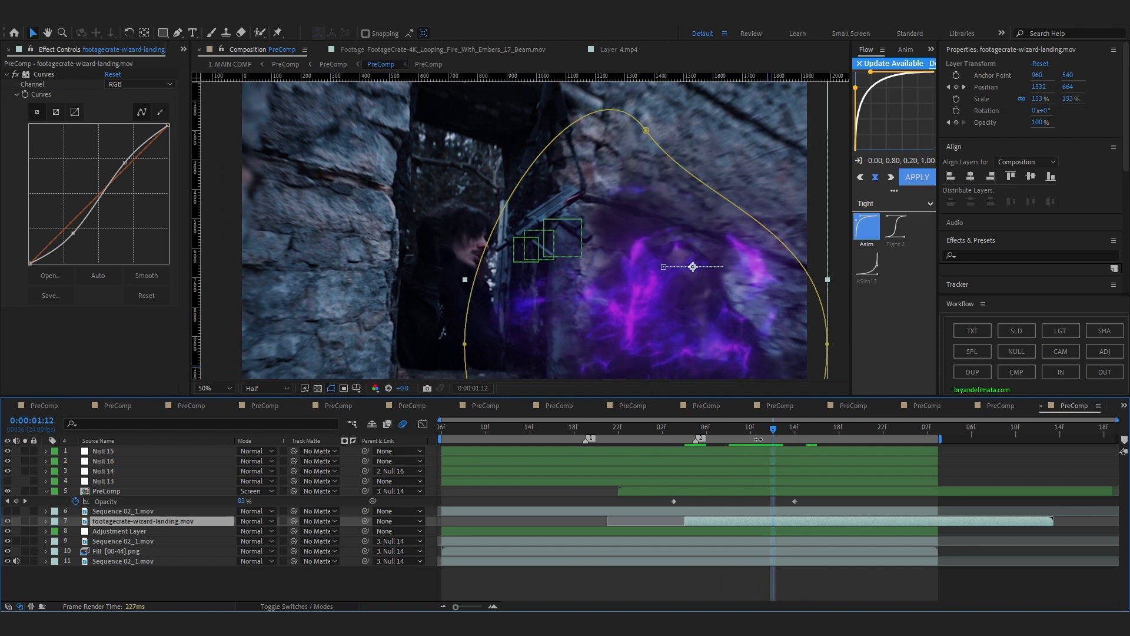
# Open the Screen-mode PreComp on layer 5 and scrub the magic ball footage with its Mask 1 selected.
pyautogui.click(11, 492)
pyautogui.click(193, 491)
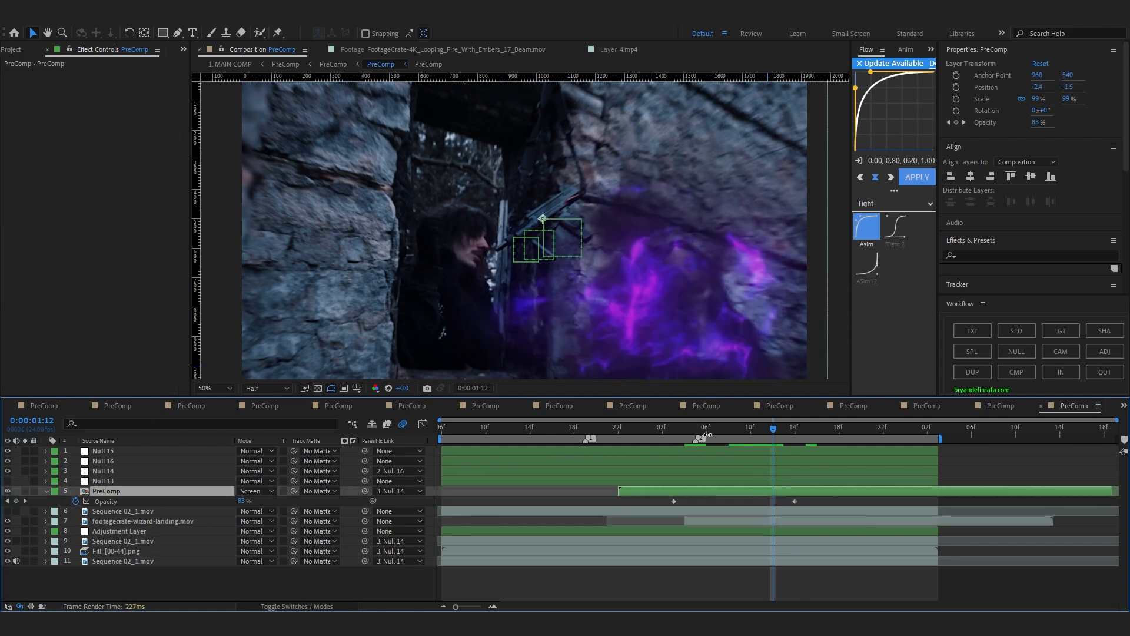
pyautogui.doubleClick(812, 491)
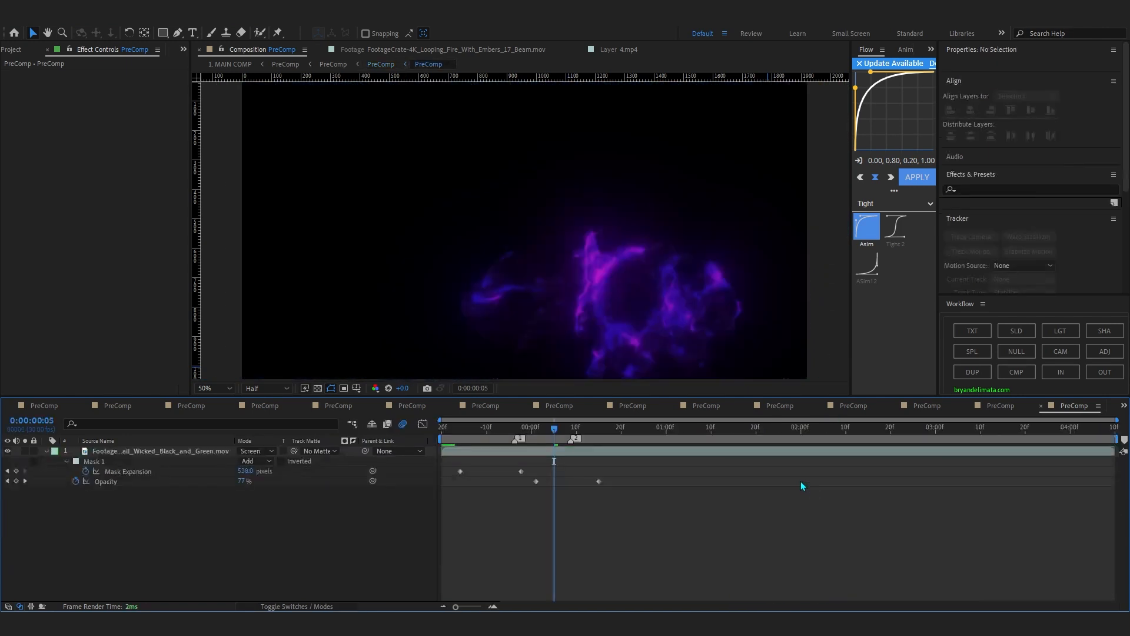
pyautogui.moveTo(554, 428); pyautogui.dragTo(402, 478)
pyautogui.click(116, 462)
pyautogui.moveTo(466, 433); pyautogui.dragTo(541, 497)
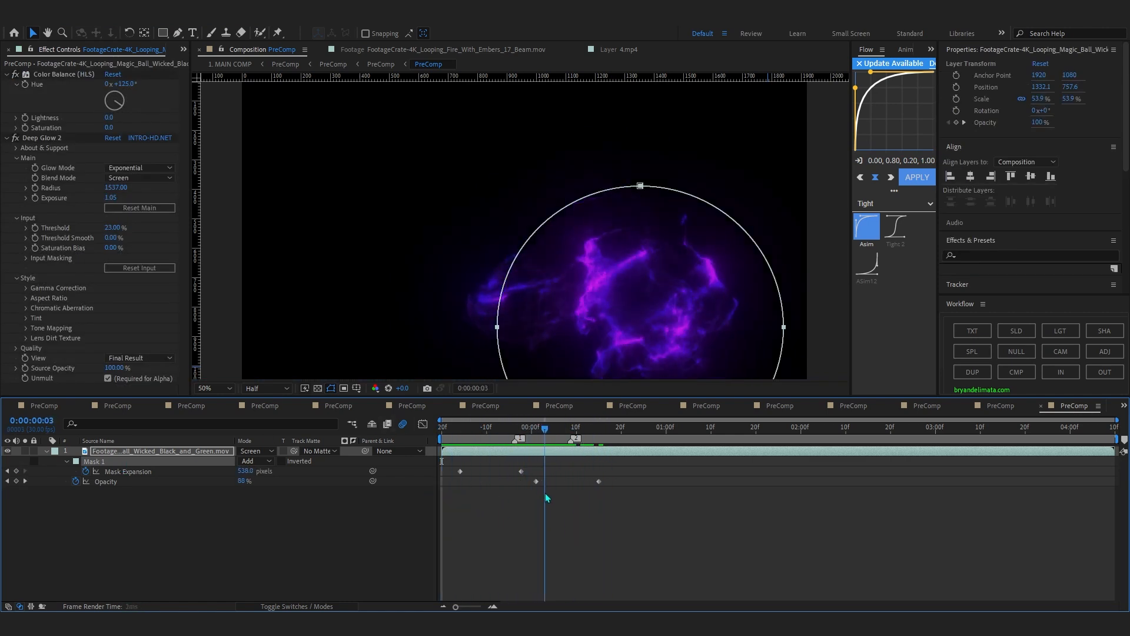
# Return to the parent PreComp, preview to 0:00:01:18 and toggle the Fill [00-44].png layer repeatedly to compare the removal.
pyautogui.click(386, 67)
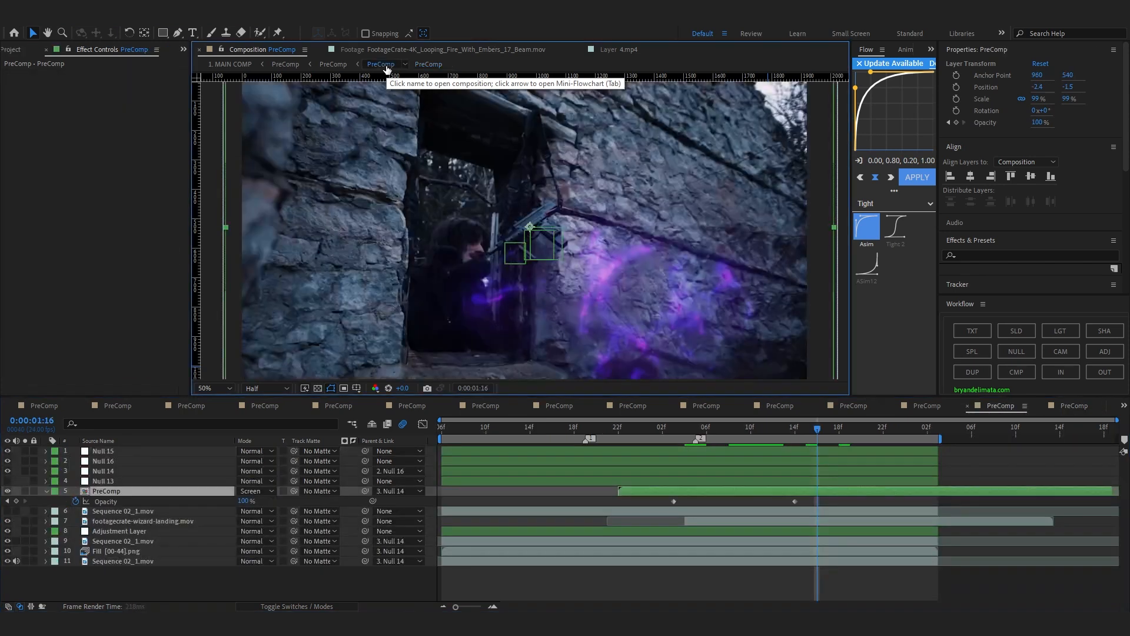
pyautogui.press('space')
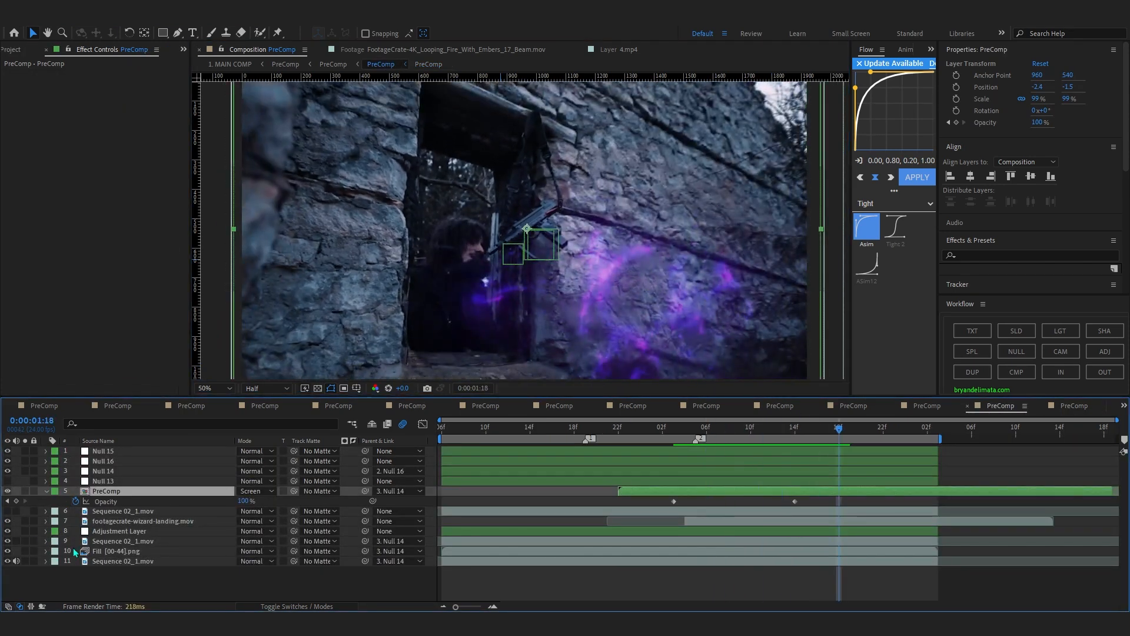
pyautogui.click(97, 552)
pyautogui.click(8, 552)
pyautogui.click(8, 552)
pyautogui.click(8, 553)
pyautogui.click(8, 551)
pyautogui.click(7, 551)
pyautogui.click(8, 551)
pyautogui.click(8, 552)
pyautogui.click(7, 552)
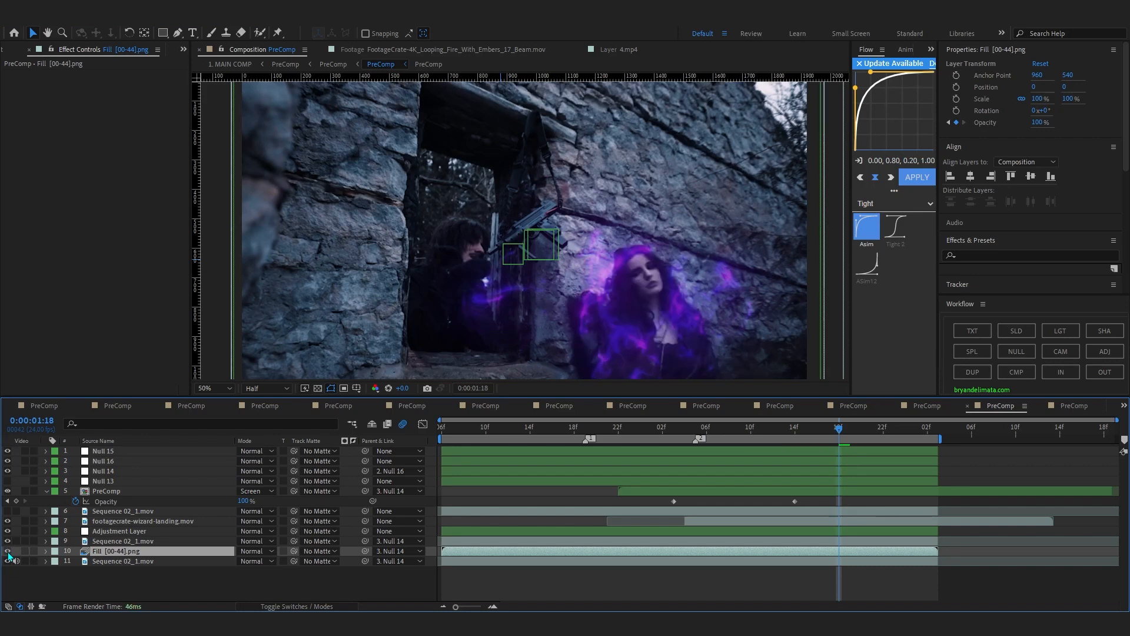
pyautogui.click(8, 552)
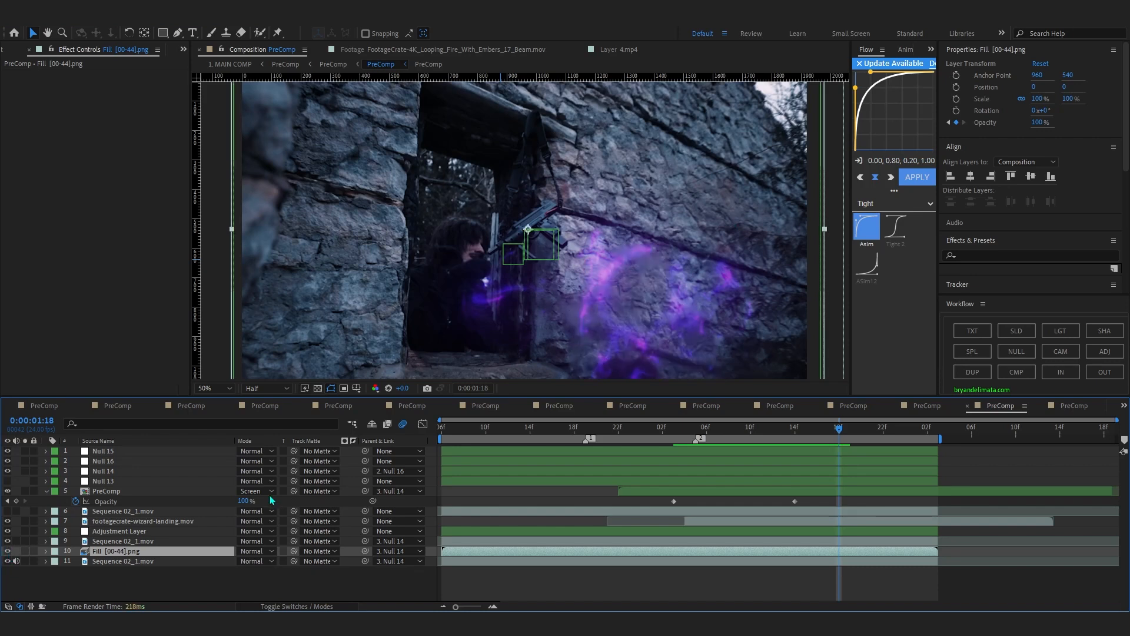
pyautogui.click(8, 552)
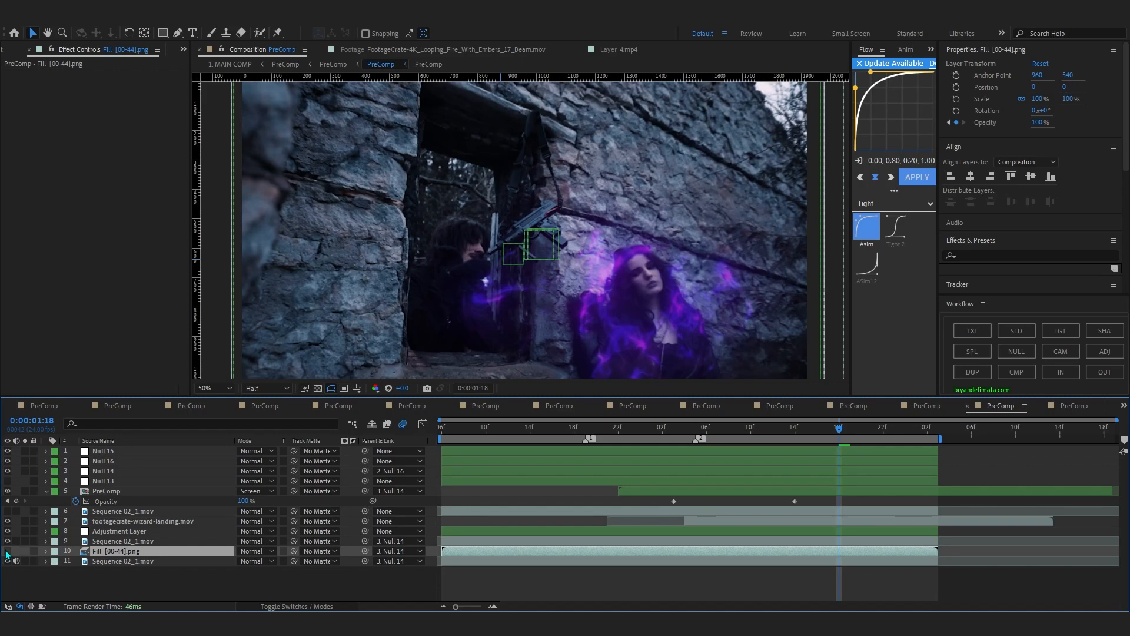
# Bring the Content-Aware Fill settings into view, turn the Fill [00-44].png layer back on and preview the shot from its start.
pyautogui.scroll(-8, 1008, 143)
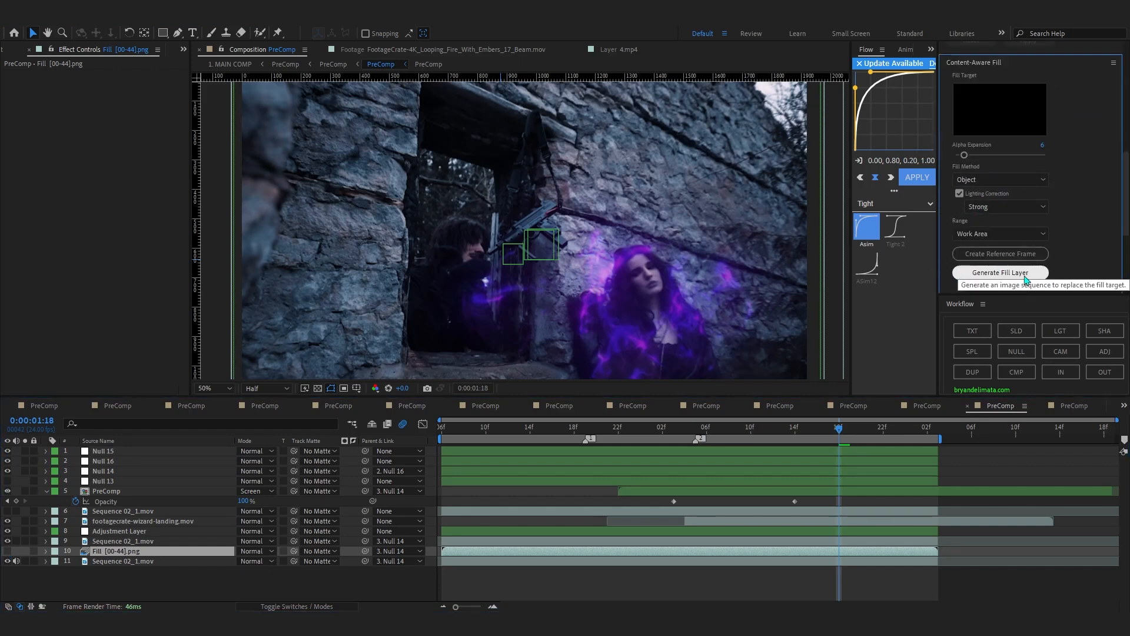
pyautogui.click(8, 551)
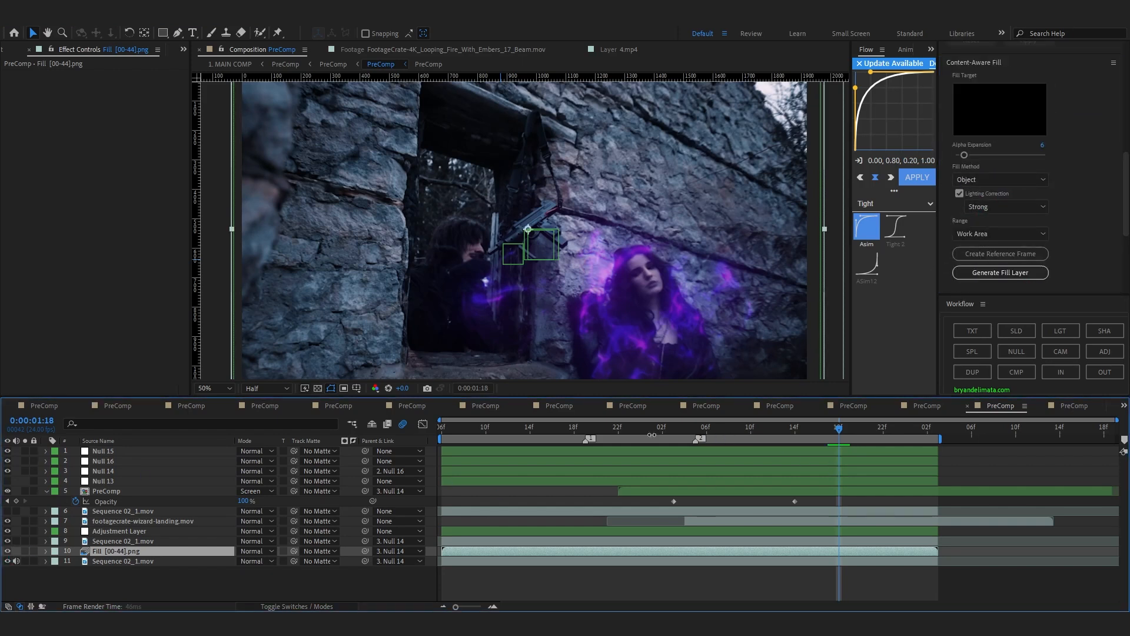
pyautogui.moveTo(840, 460); pyautogui.dragTo(829, 481)
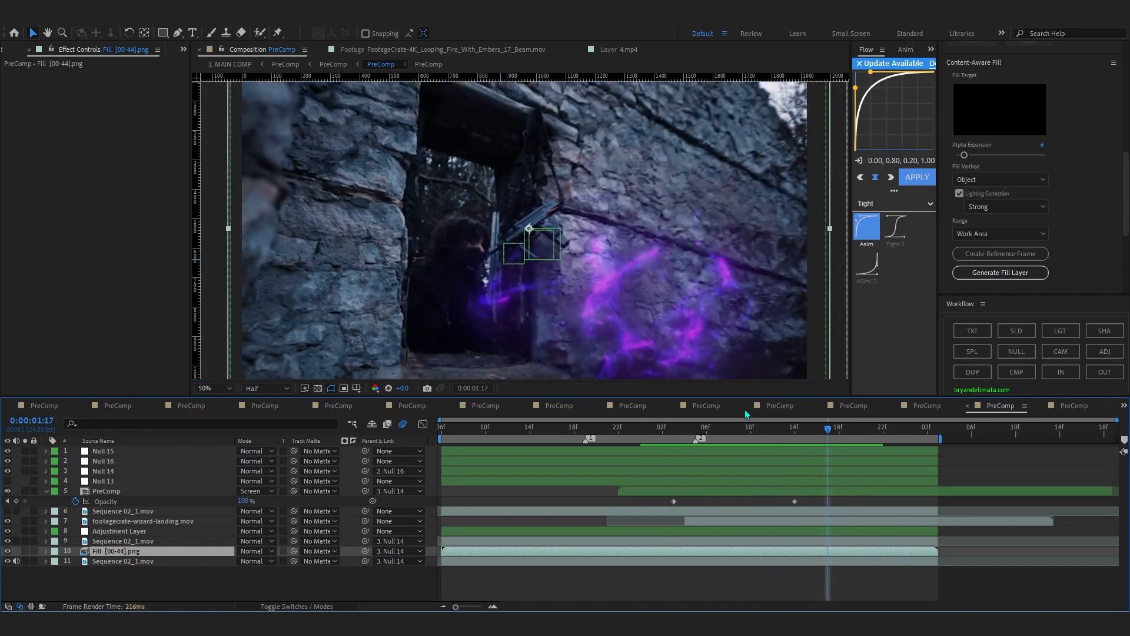
pyautogui.moveTo(840, 433); pyautogui.dragTo(431, 457)
pyautogui.press('space')
# Reveal the Scale keyframes of Null 14 and Null 16 and preview the zoom up to 0:00:01:05.
pyautogui.click(106, 455)
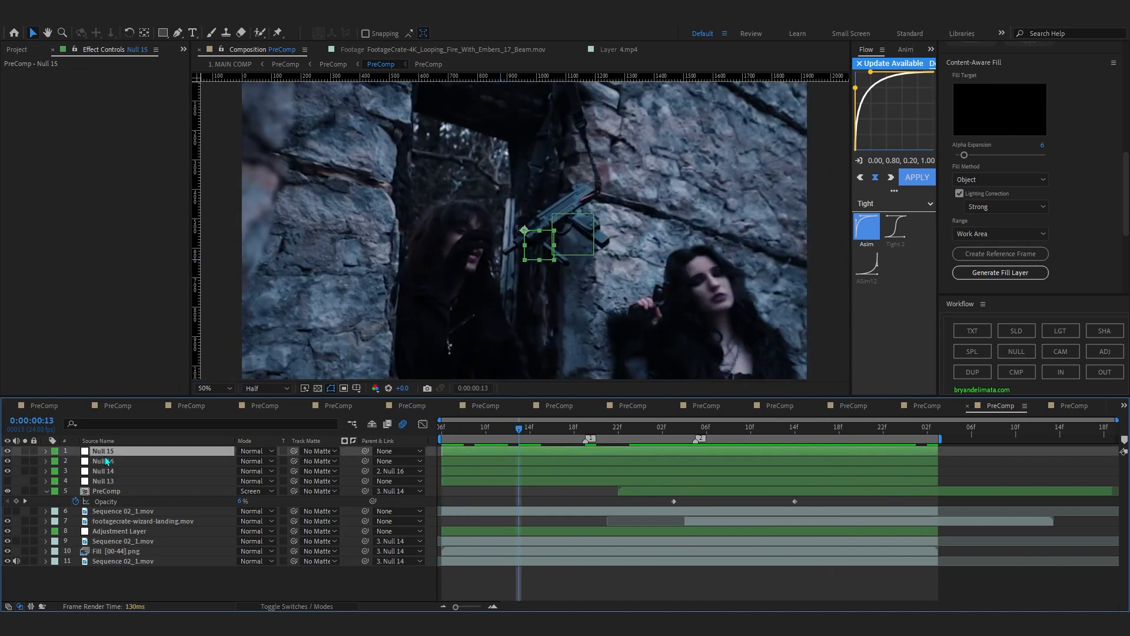
pyautogui.click(108, 469)
pyautogui.press('s')
pyautogui.click(104, 461)
pyautogui.press('s')
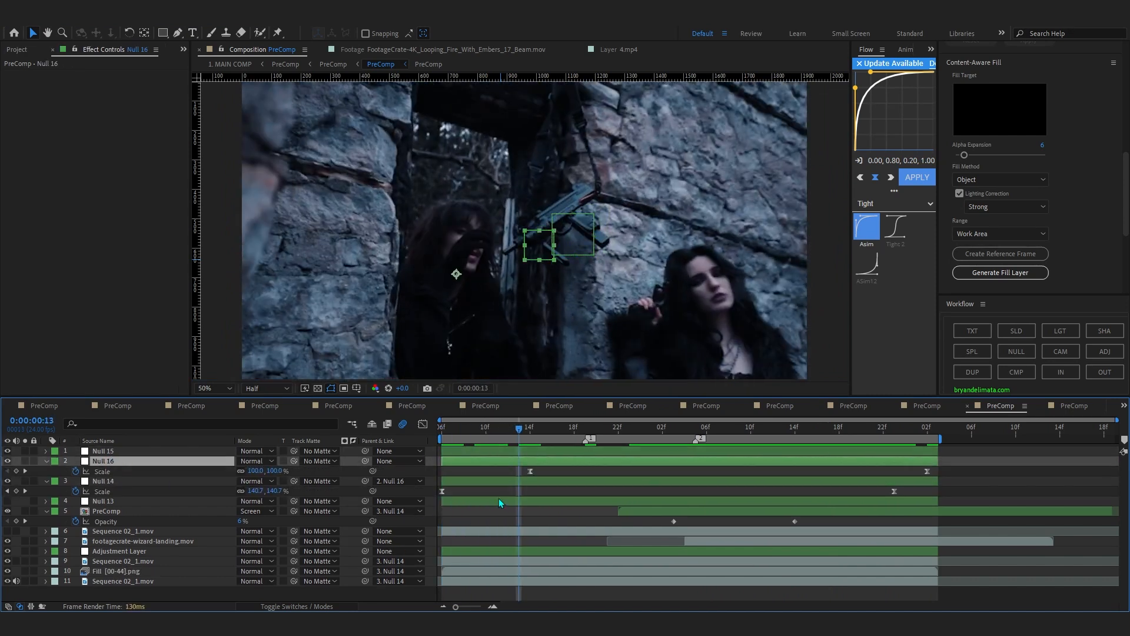
pyautogui.press('space')
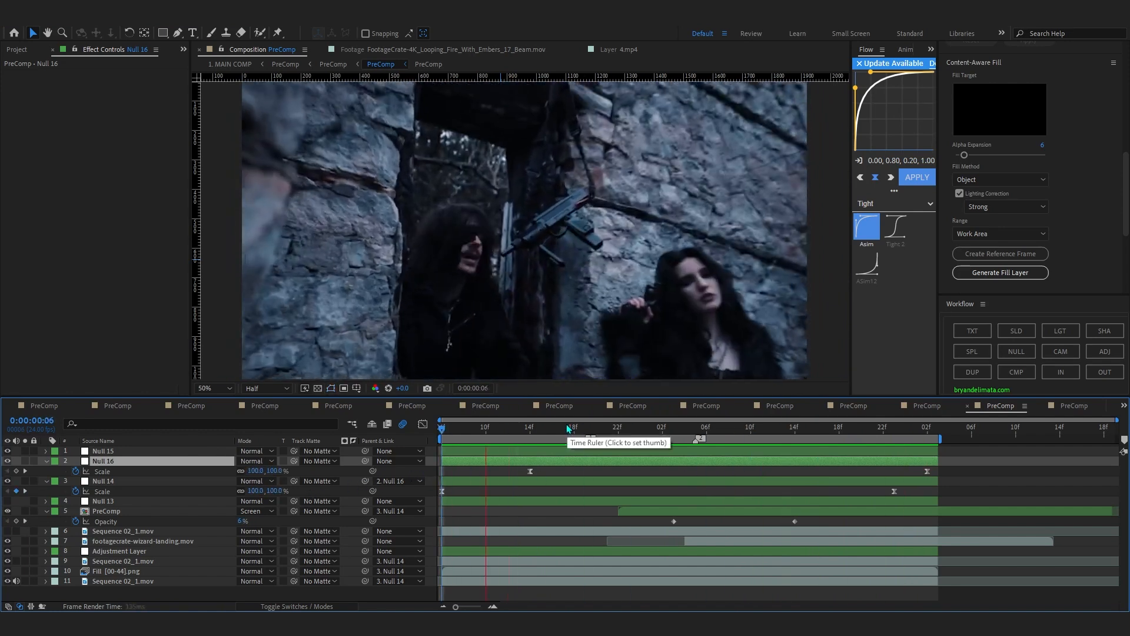
pyautogui.press('space')
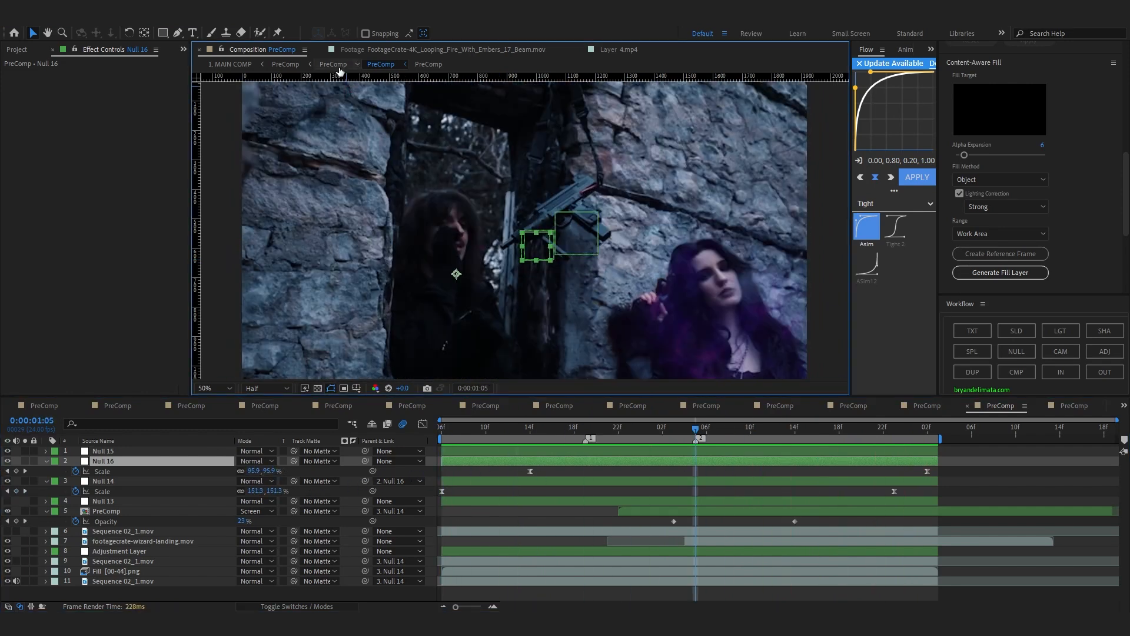
# Go up to the parent PreComp, hide its nested PreComp layer and show MAGIC 3.mp4 again.
pyautogui.click(337, 66)
pyautogui.click(7, 471)
pyautogui.click(7, 451)
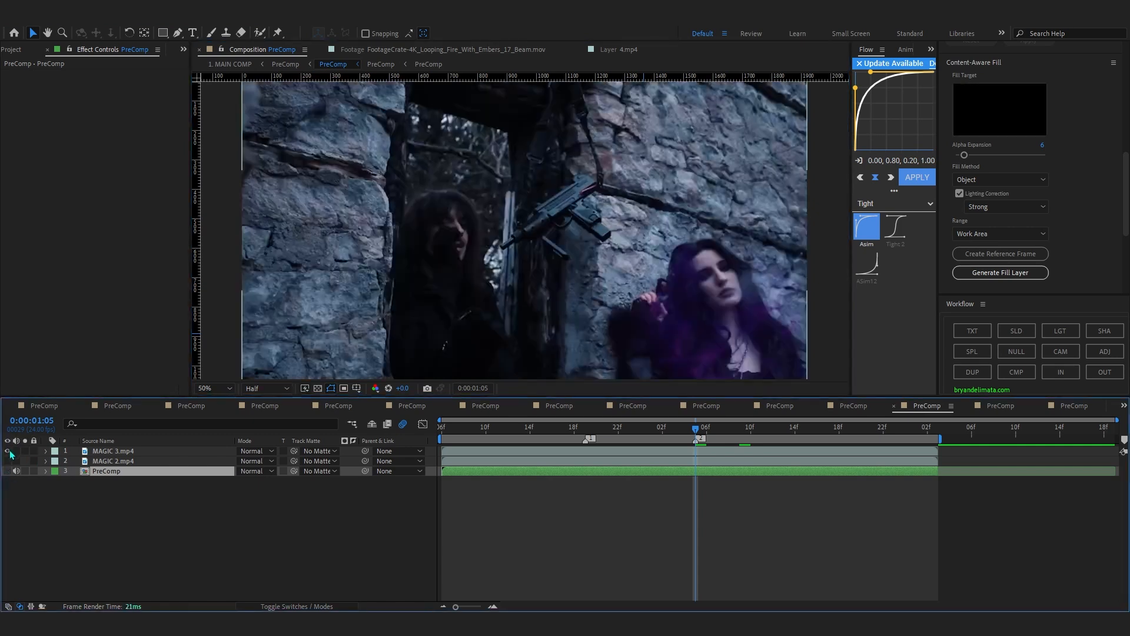
# Go up to the PreComp with the five adjustment layers, preview it, select adjustment layer 1 and scrub through the shot.
pyautogui.click(279, 66)
pyautogui.press('space')
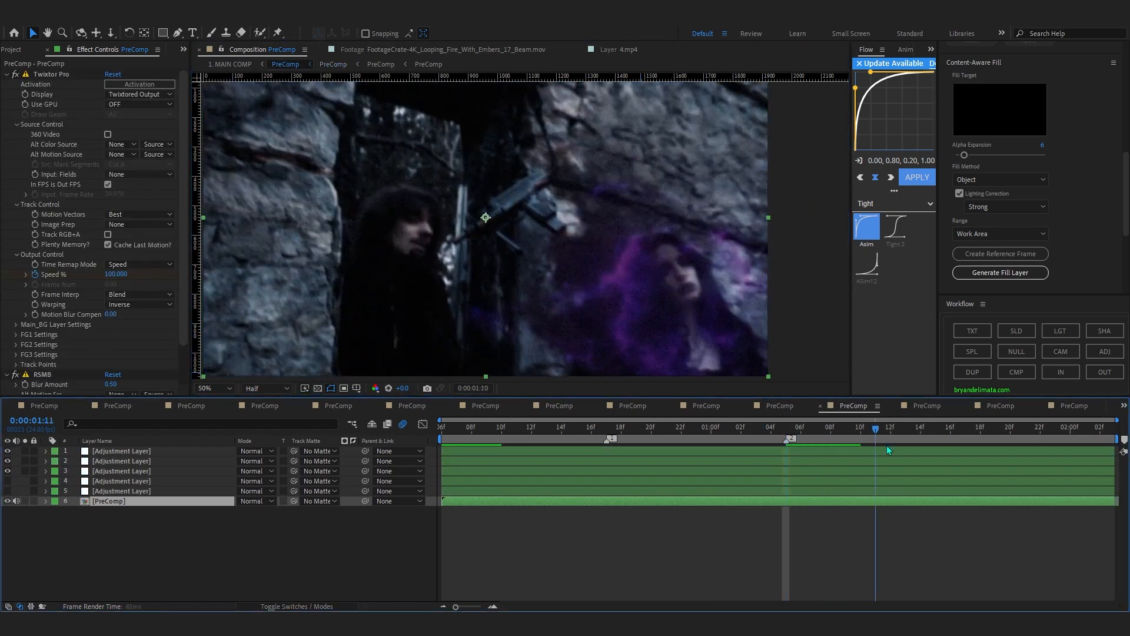
pyautogui.press('space')
pyautogui.click(101, 544)
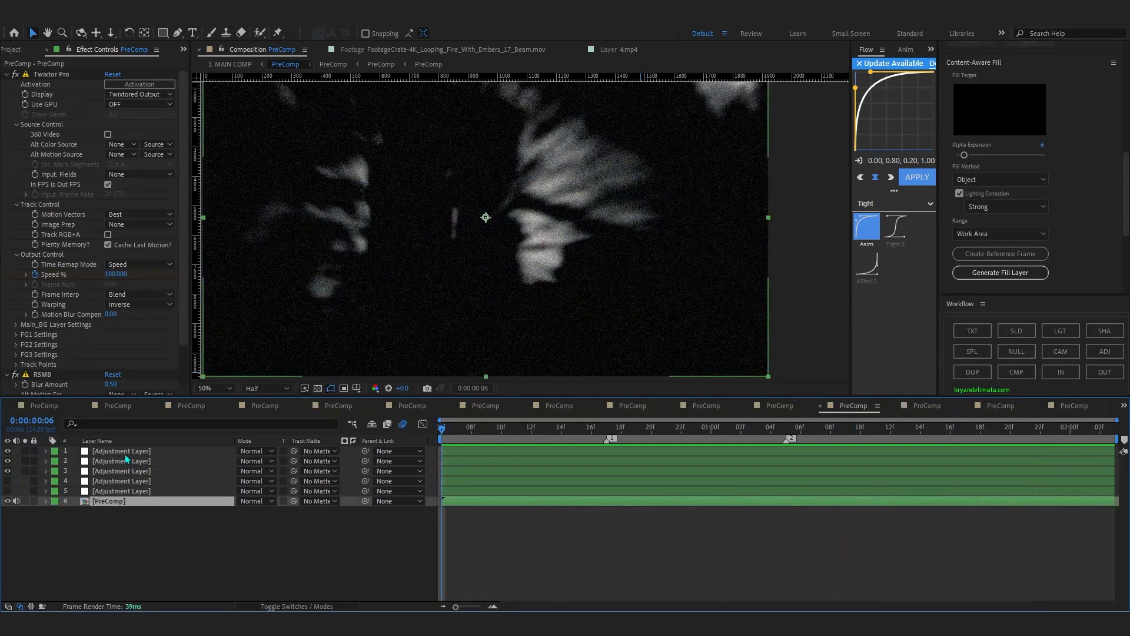
pyautogui.click(126, 459)
pyautogui.moveTo(453, 422); pyautogui.dragTo(765, 482)
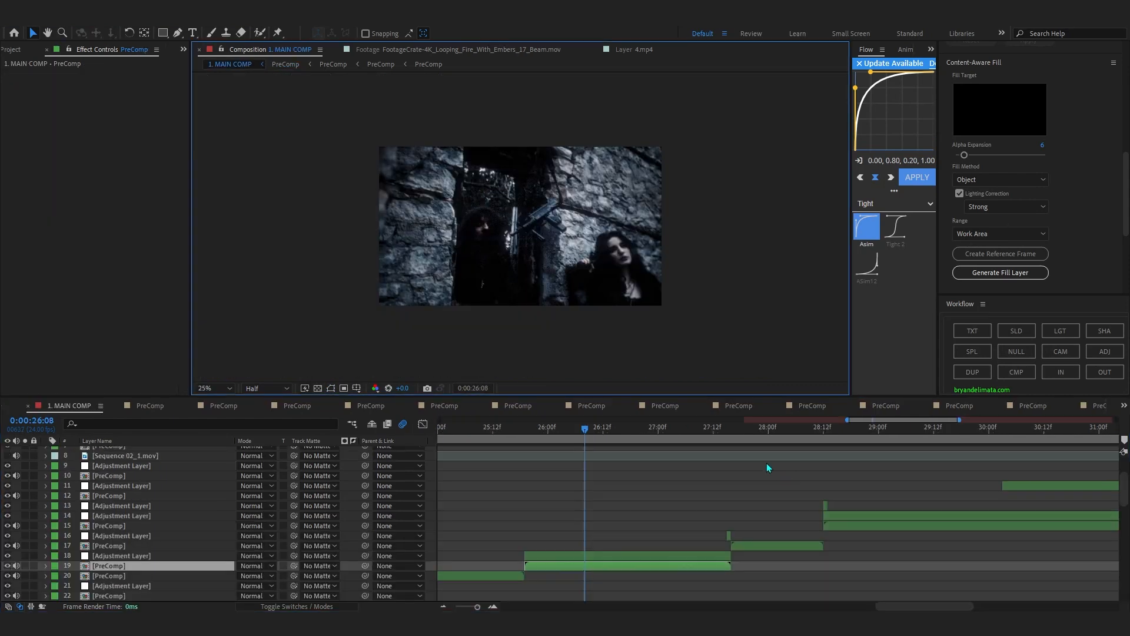
# In 1. MAIN COMP, preview the following shot to 0:00:28:05 and select the PreComp on layer 17.
pyautogui.click(714, 433)
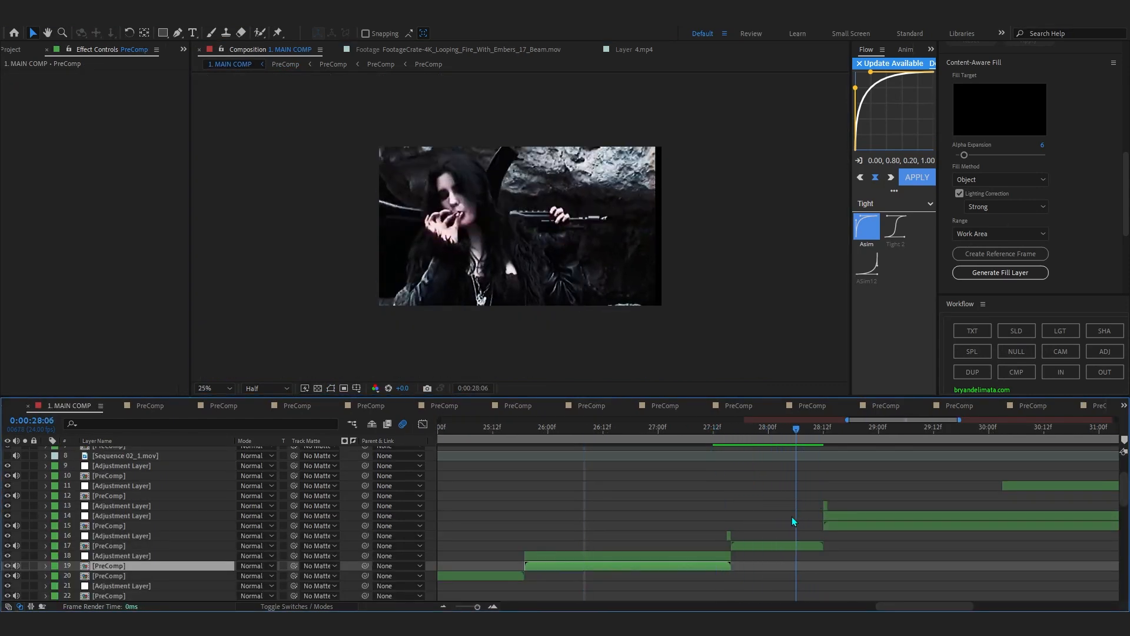
pyautogui.moveTo(792, 517); pyautogui.dragTo(791, 521)
pyautogui.click(795, 546)
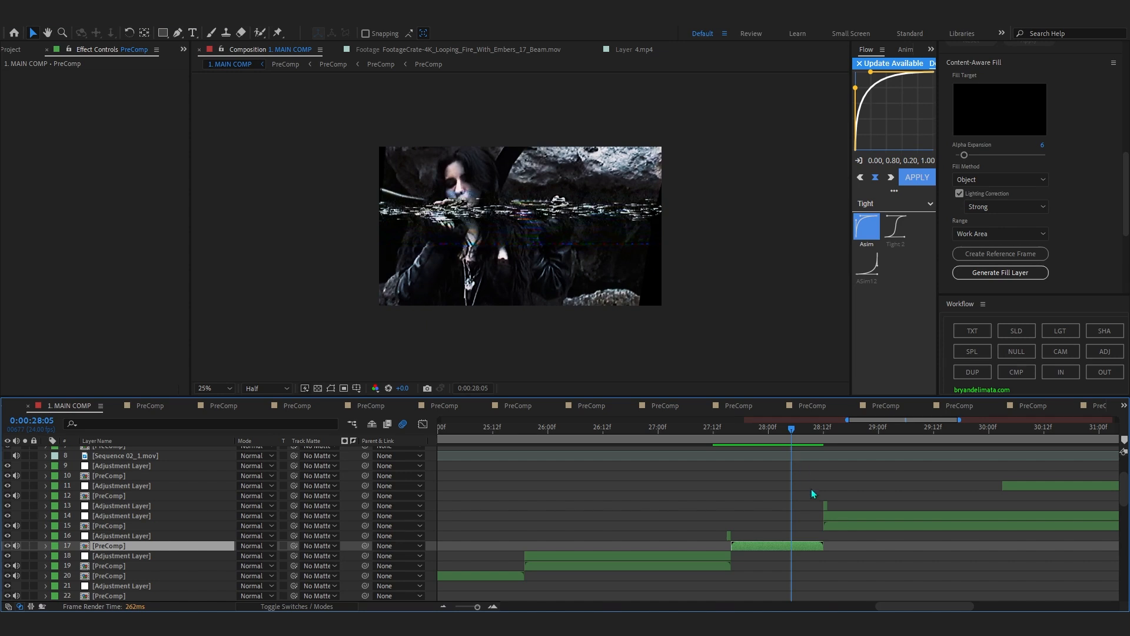
# Play 1. MAIN COMP from 0:00:28:03 through the forest shots.
pyautogui.scroll(-3, 804, 554)
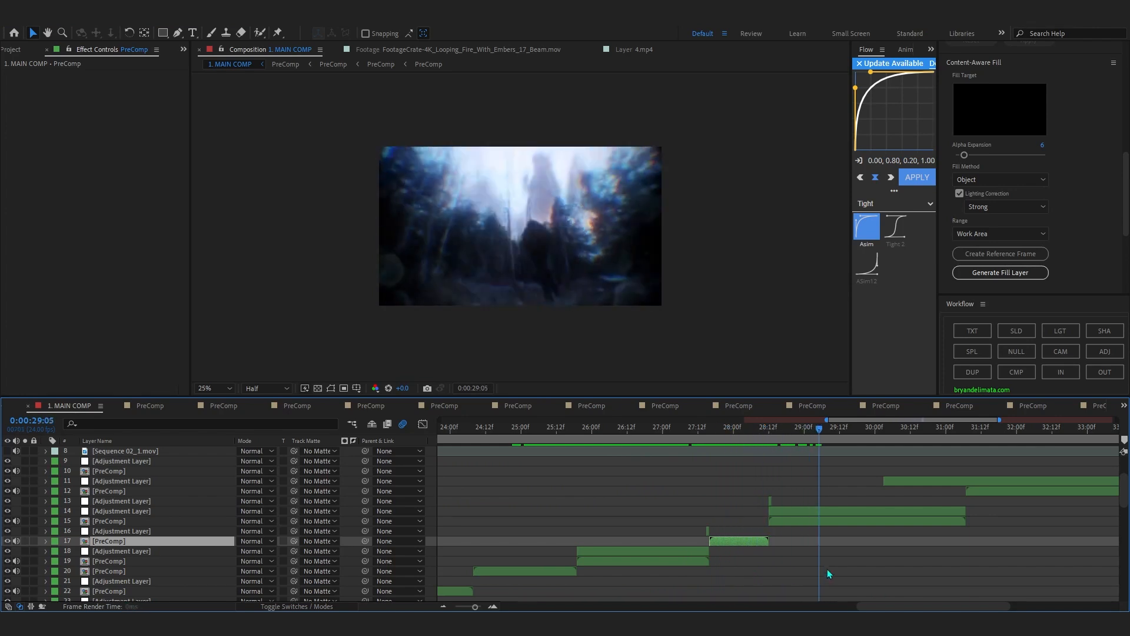
pyautogui.moveTo(868, 550); pyautogui.dragTo(743, 518)
pyautogui.press('space')
pyautogui.scroll(-4, 901, 485)
pyautogui.scroll(4, 901, 484)
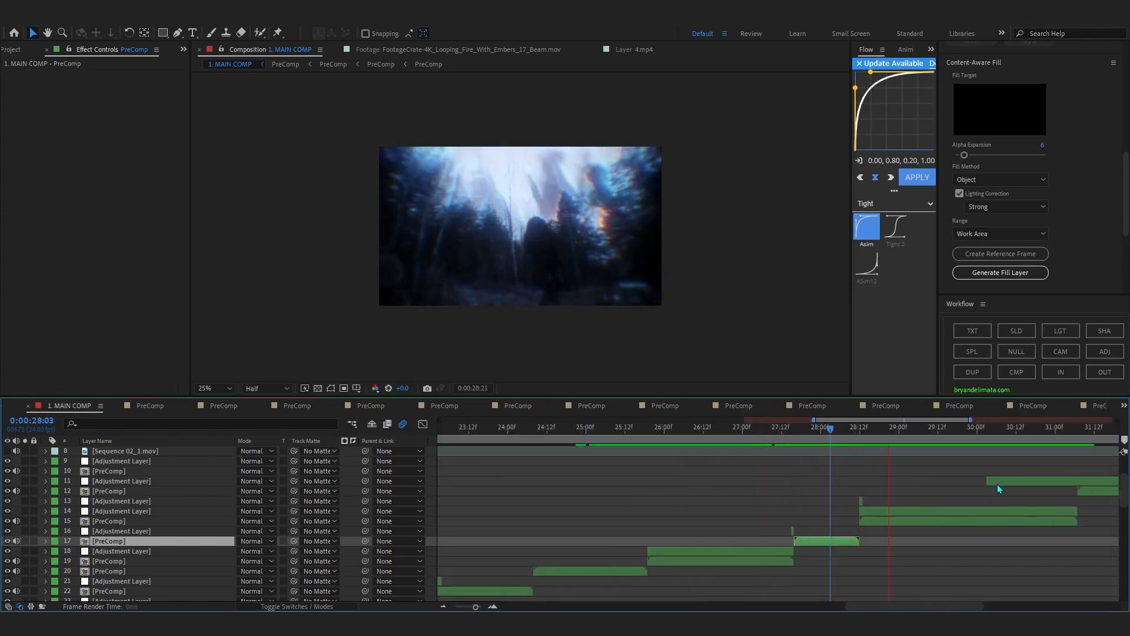
pyautogui.scroll(-4, 1008, 484)
pyautogui.scroll(4, 1068, 483)
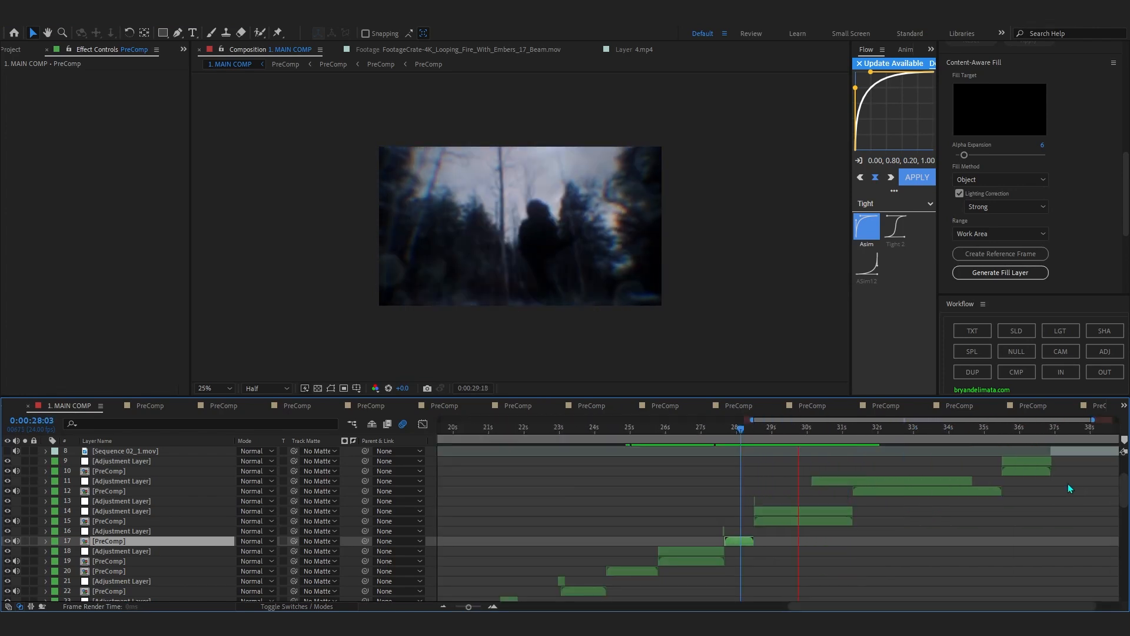
# Open the PreComp on layer 15 of 1. MAIN COMP and collapse the expanded properties of its adjustment layers.
pyautogui.click(838, 525)
pyautogui.doubleClick(838, 521)
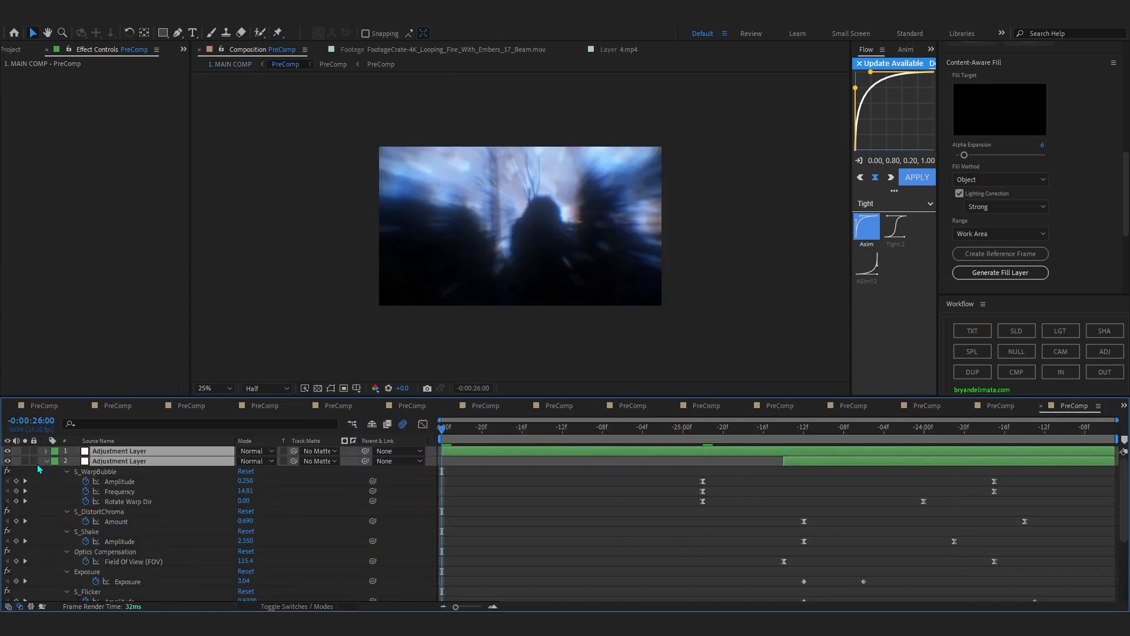
pyautogui.click(47, 461)
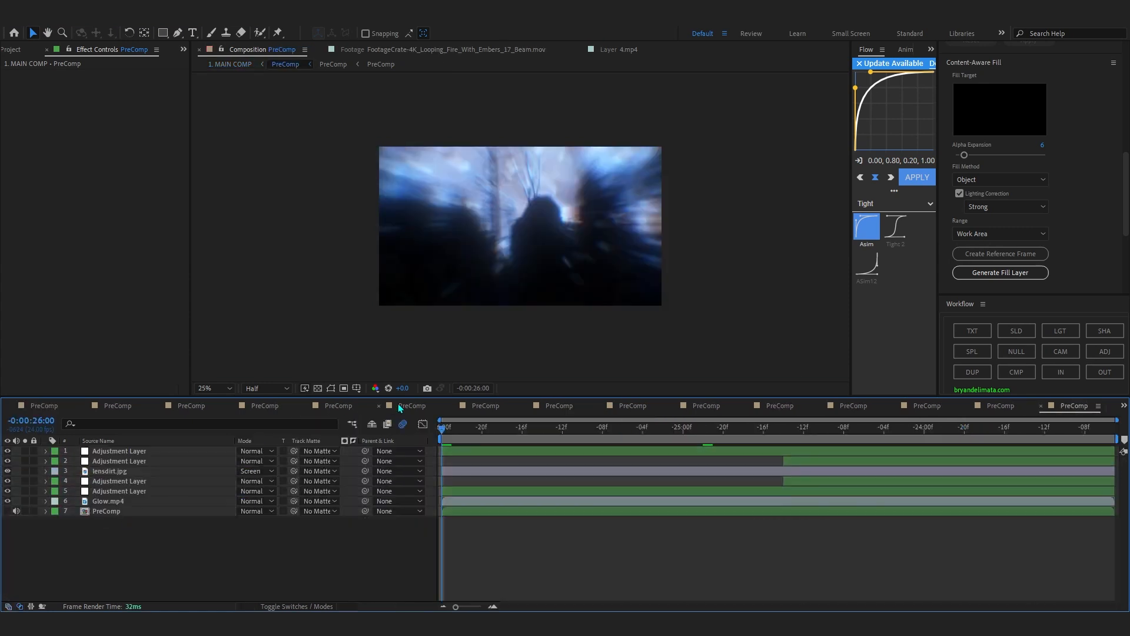
# Move to -0:00:25:15, hide Glow.mp4 and show the nested PreComp on layer 7.
pyautogui.moveTo(482, 430); pyautogui.dragTo(533, 440)
pyautogui.click(142, 502)
pyautogui.click(142, 509)
pyautogui.click(7, 501)
pyautogui.click(7, 511)
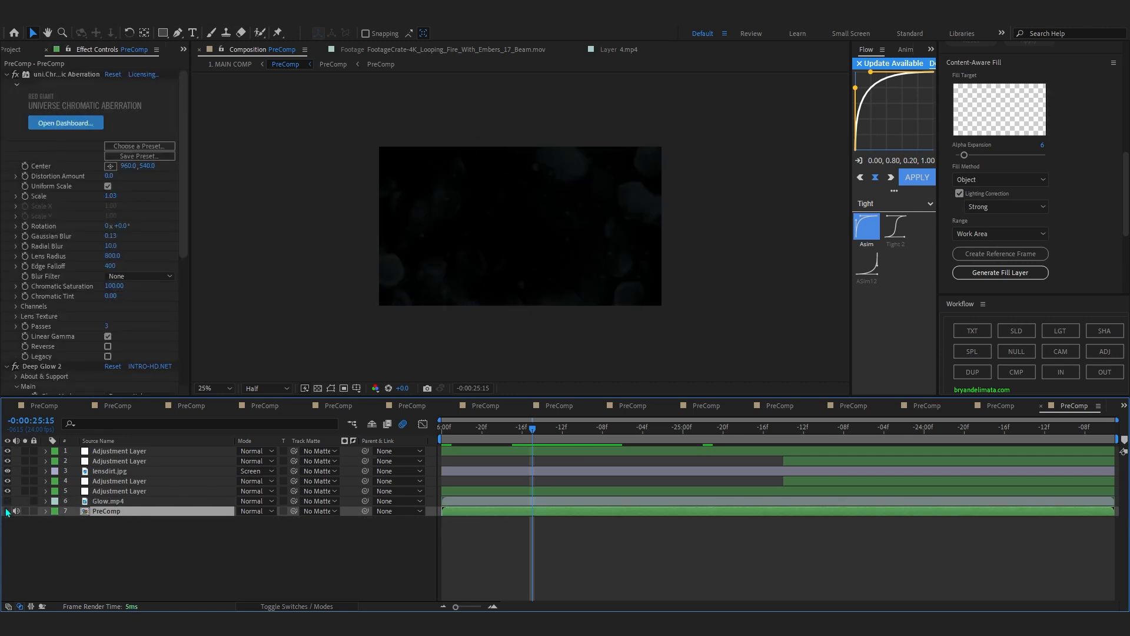
# Open the nested PreComp on layer 7, collapse its layer properties and scrub to 0:00:01:04.
pyautogui.doubleClick(69, 511)
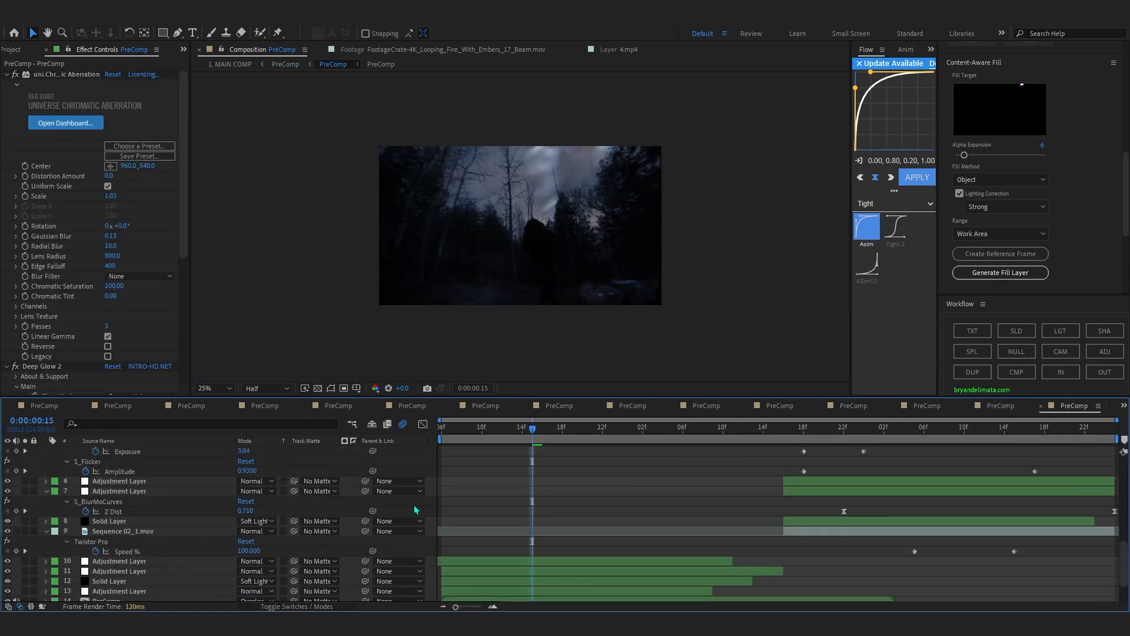
pyautogui.scroll(-5, 218, 498)
pyautogui.moveTo(557, 437); pyautogui.dragTo(667, 482)
pyautogui.scroll(2, 568, 228)
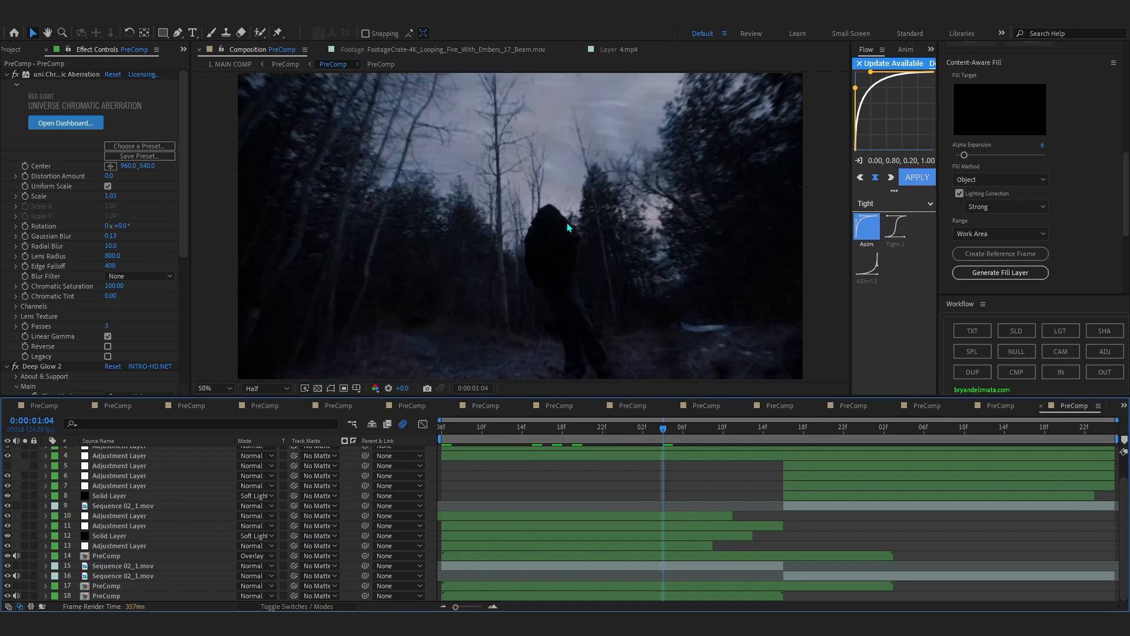
# Scrub from 0:00:00:10 to 0:00:00:16 and select Sequence 02_1.mov on layer 15 to inspect its Luma Key and Twixtor Pro settings.
pyautogui.click(483, 432)
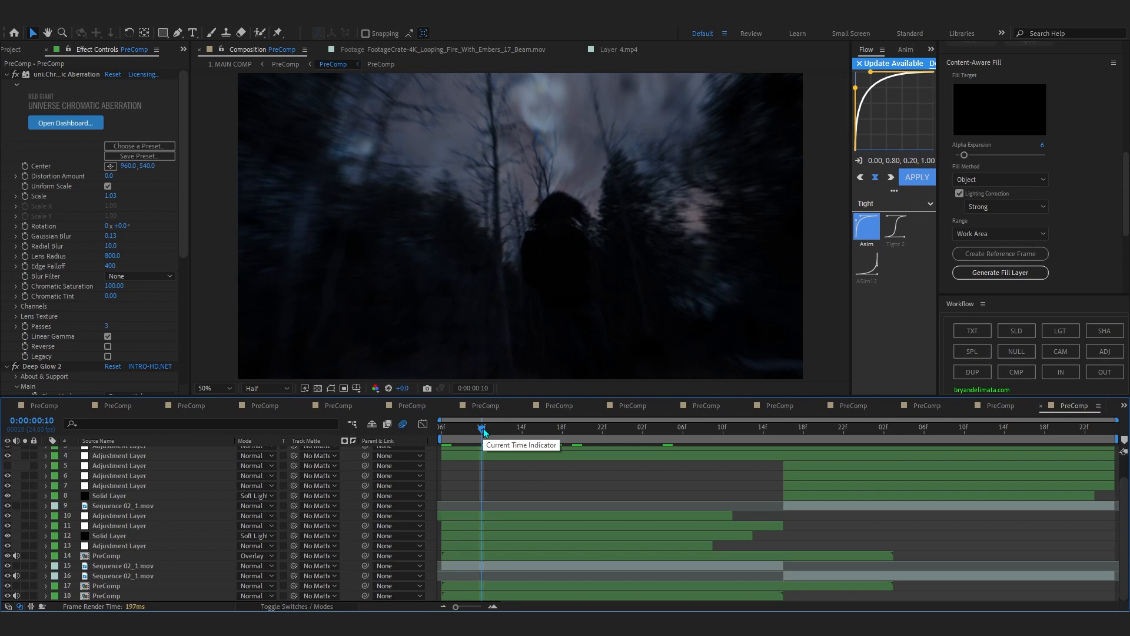
pyautogui.moveTo(484, 432); pyautogui.dragTo(543, 491)
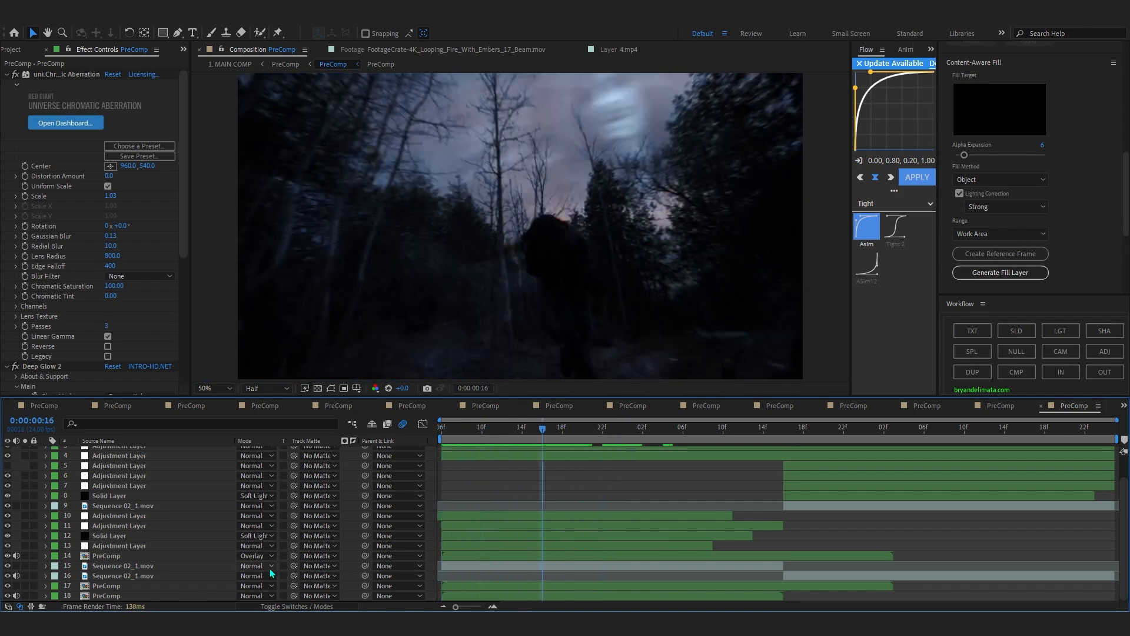
pyautogui.click(195, 563)
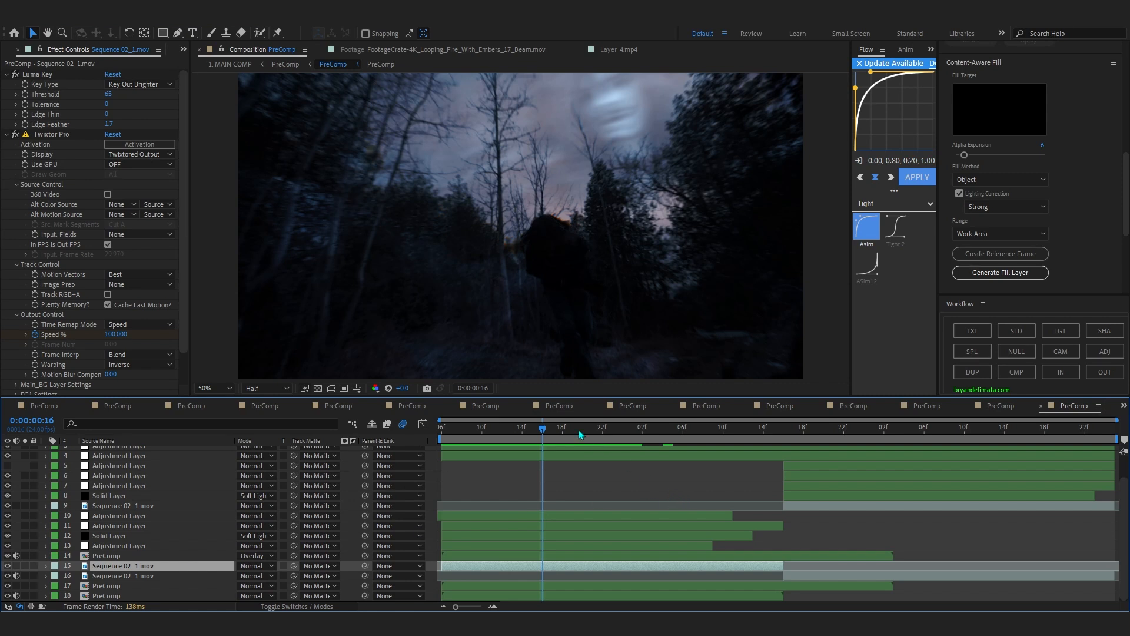
# Examine the keyed figure closely at 0:00:00:16, then preview the shot from 0:00:00:06.
pyautogui.press('Home')
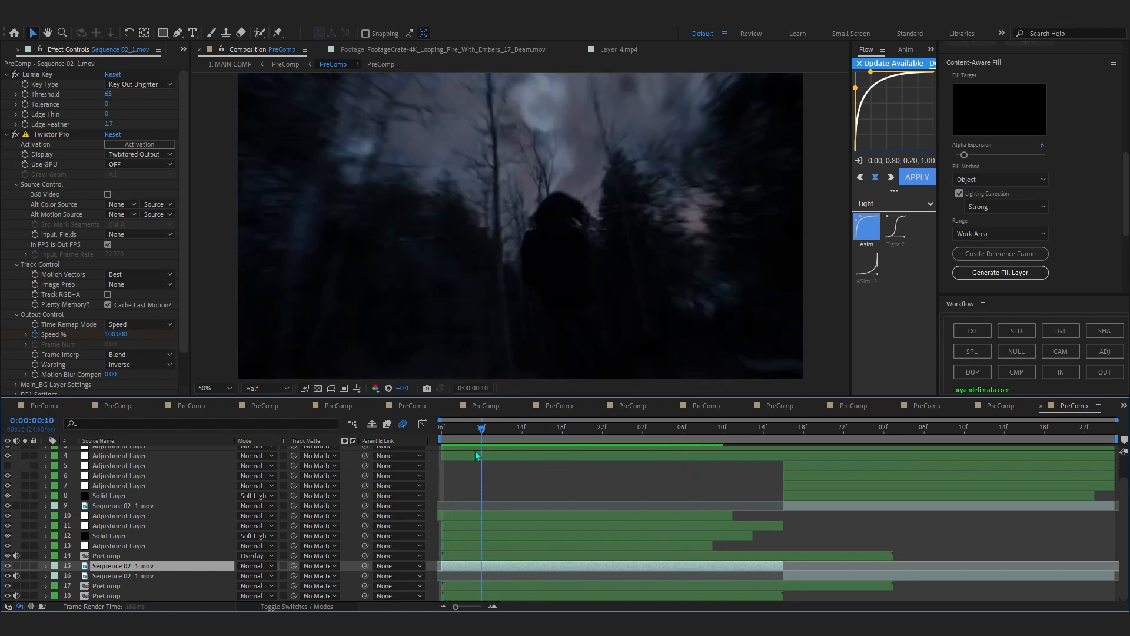
pyautogui.scroll(2, 595, 204)
pyautogui.moveTo(547, 437)
pyautogui.mouseDown()
pyautogui.moveTo(534, 439)
pyautogui.moveTo(548, 436)
pyautogui.mouseUp()
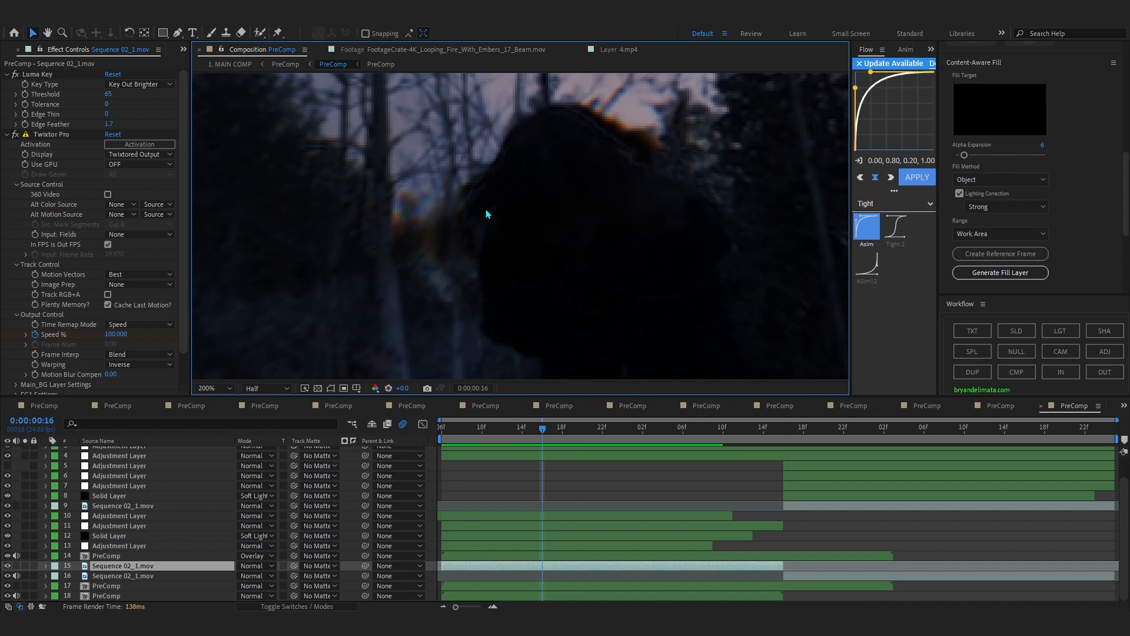
pyautogui.scroll(-2, 492, 239)
pyautogui.press('h')
pyautogui.press('v')
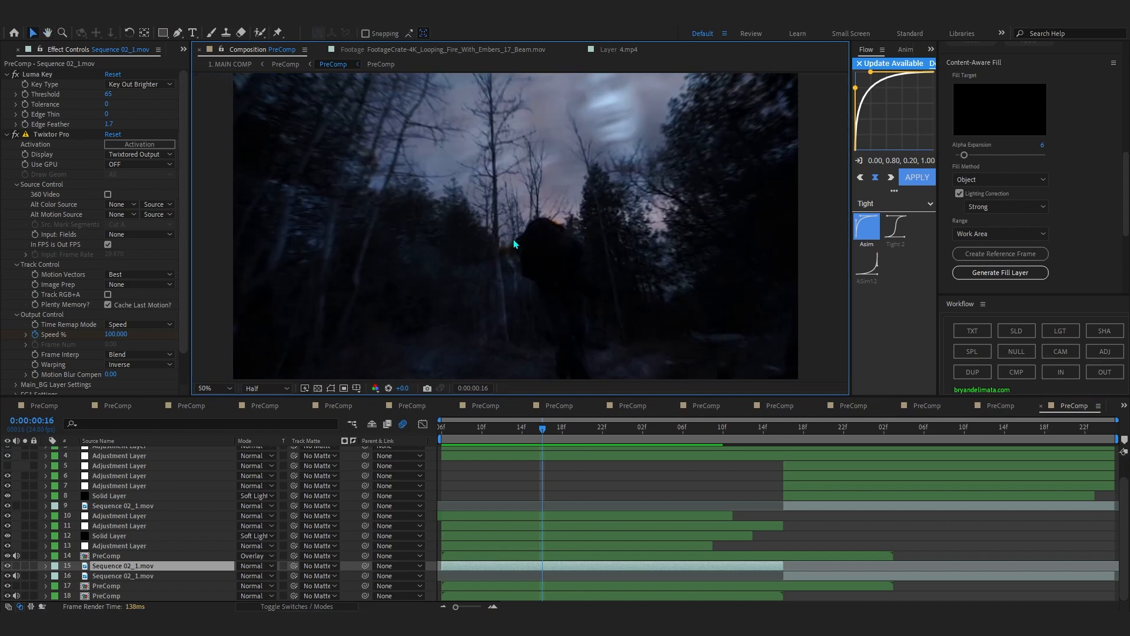
pyautogui.press('space')
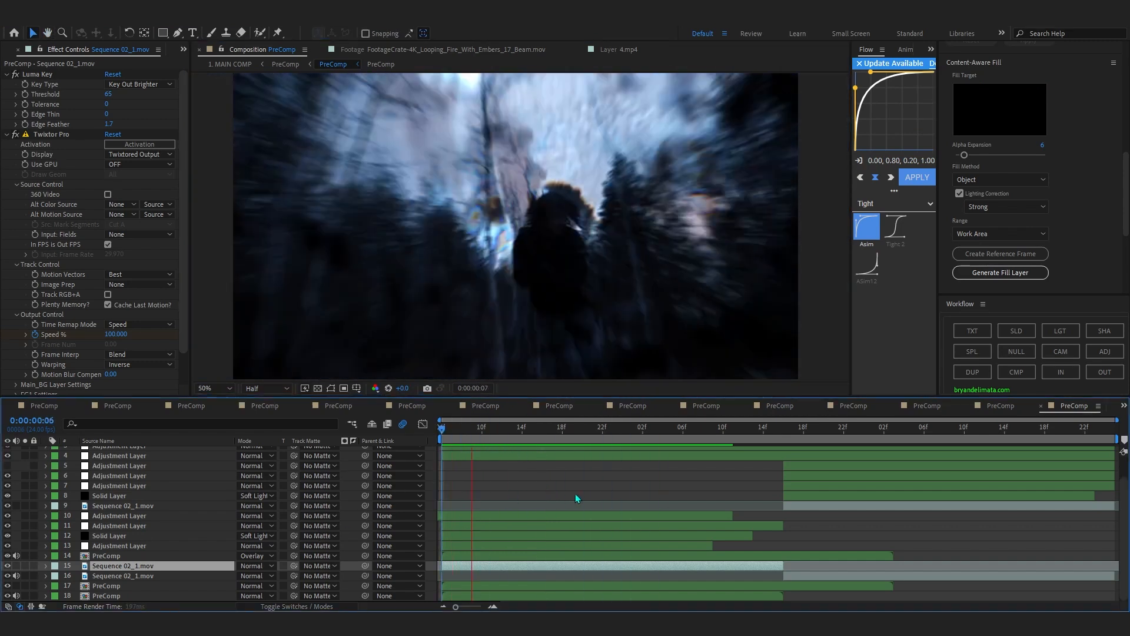
# Inspect adjustment layer 5 and the Roughen Edges settings of the Solid Layer on layer 8, moving to 0:00:01:20.
pyautogui.scroll(2, 796, 437)
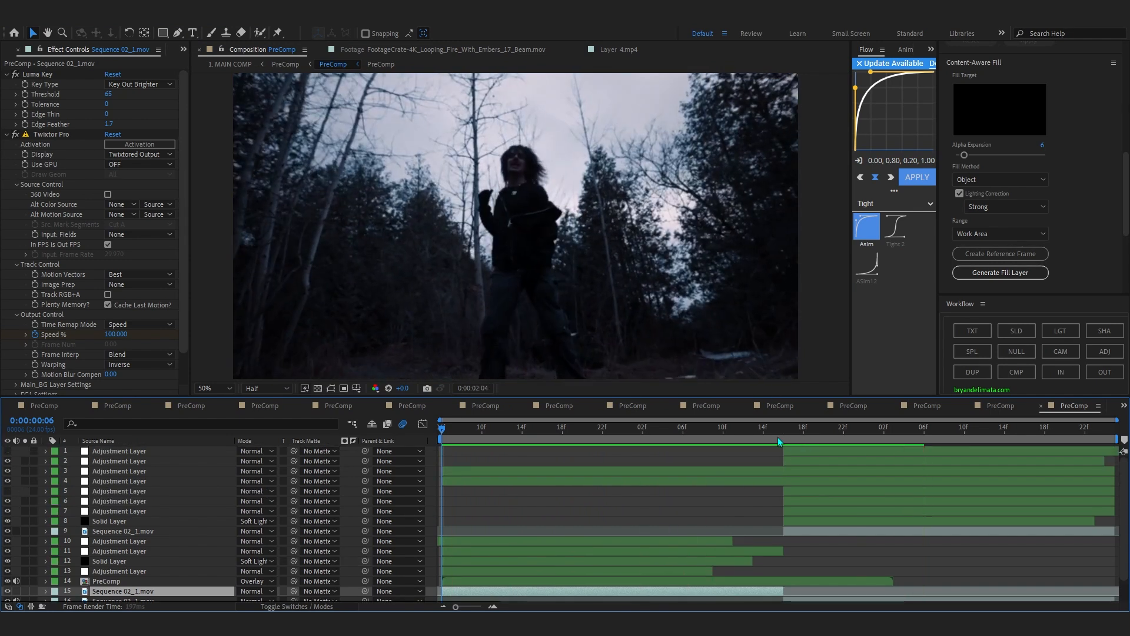
pyautogui.click(805, 493)
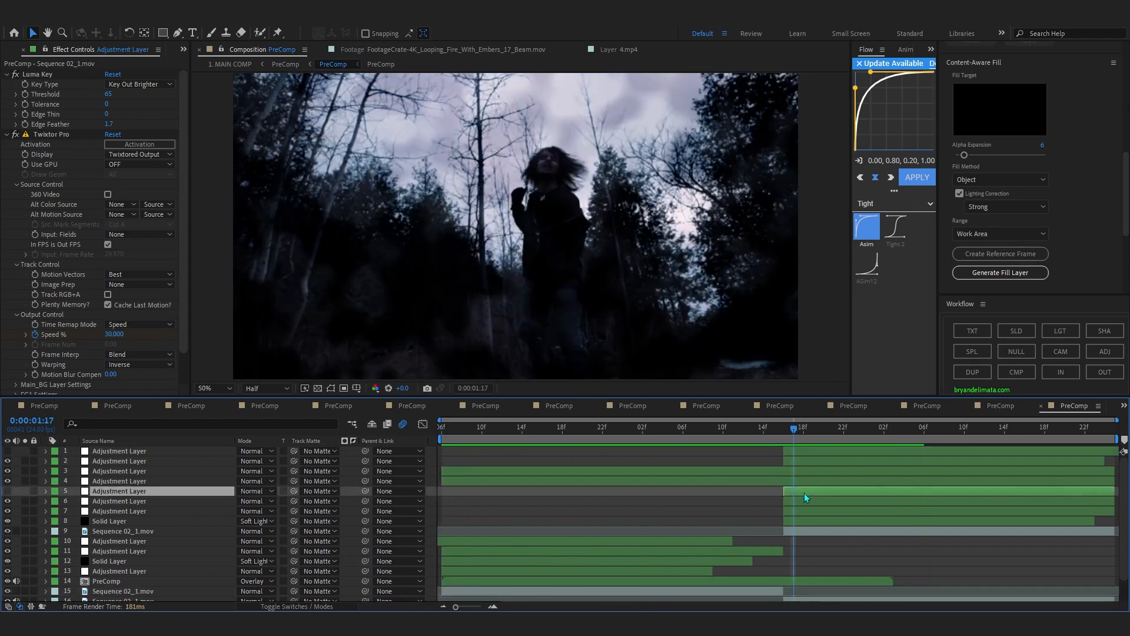
pyautogui.click(792, 522)
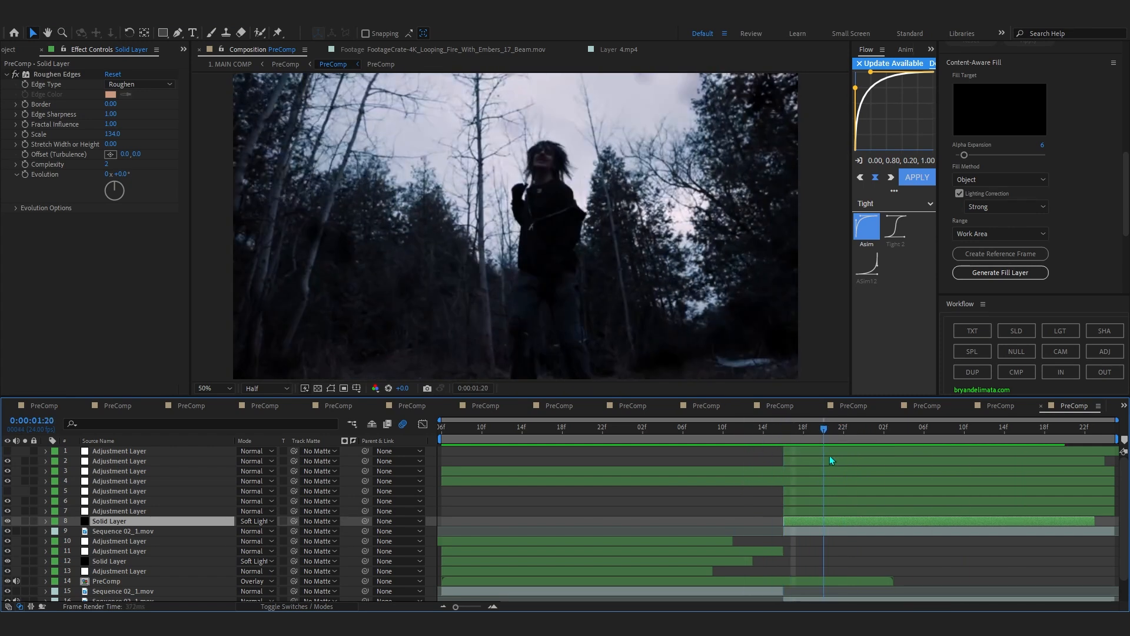
# Go up to the parent PreComp, move to -0:00:23:19 and inspect the effects on adjustment layer 4 and lensdirt.jpg.
pyautogui.click(277, 64)
pyautogui.moveTo(903, 433); pyautogui.dragTo(973, 437)
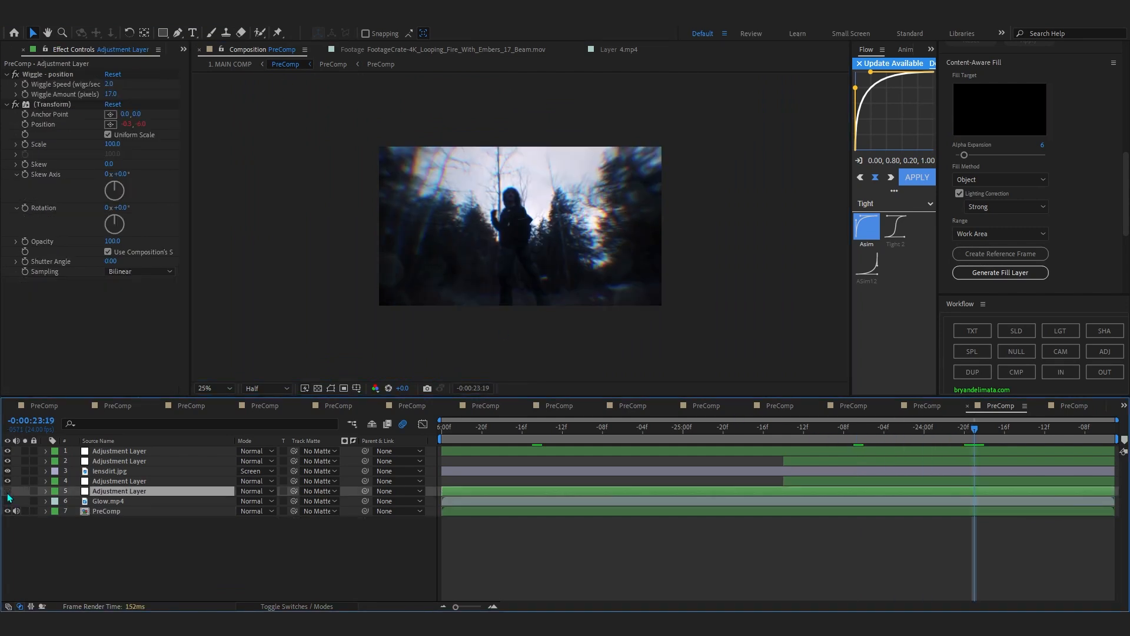
pyautogui.click(151, 483)
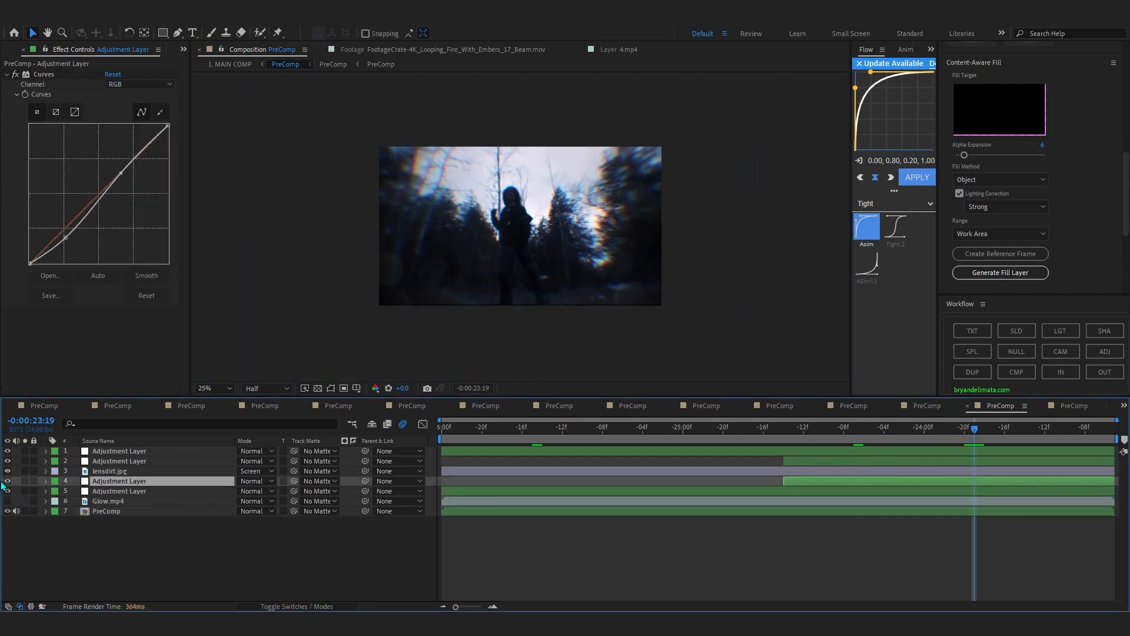
pyautogui.click(101, 473)
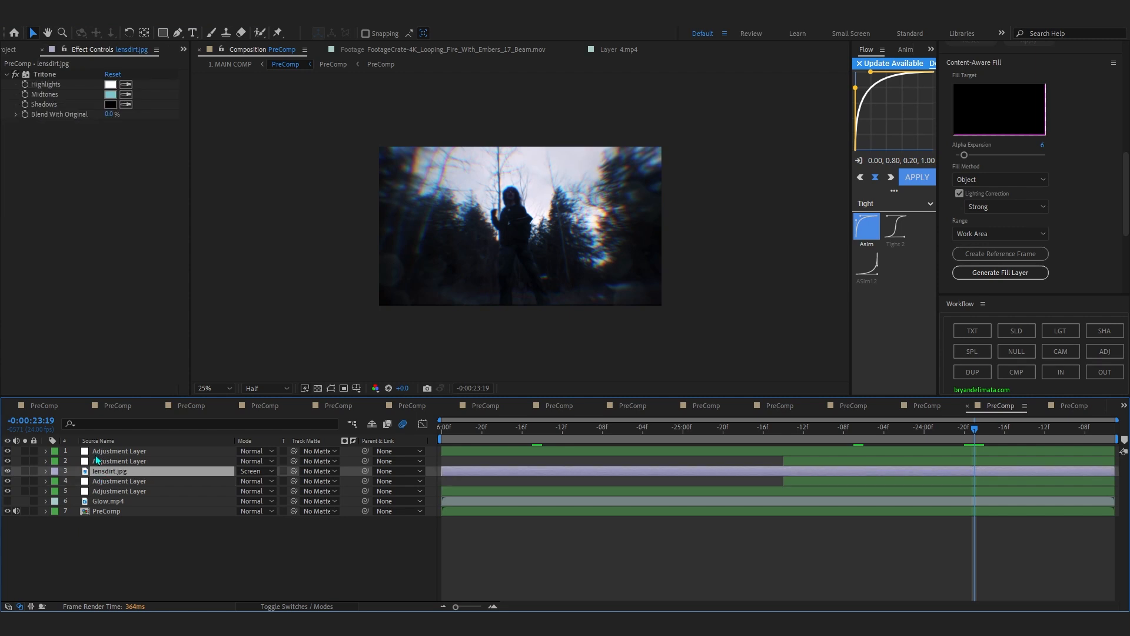
# Select adjustment layer 2 with Motion Tile and S_WarpBubble, and scrub its transition between -0:00:24:07 and -0:00:24:02.
pyautogui.click(100, 462)
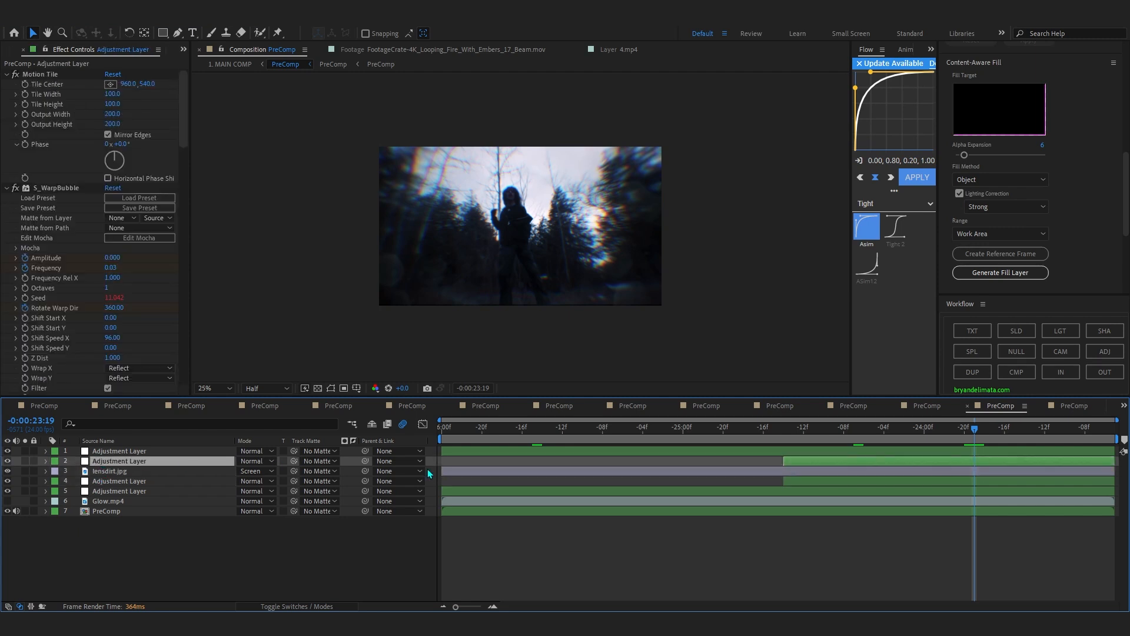
pyautogui.moveTo(977, 437); pyautogui.dragTo(856, 457)
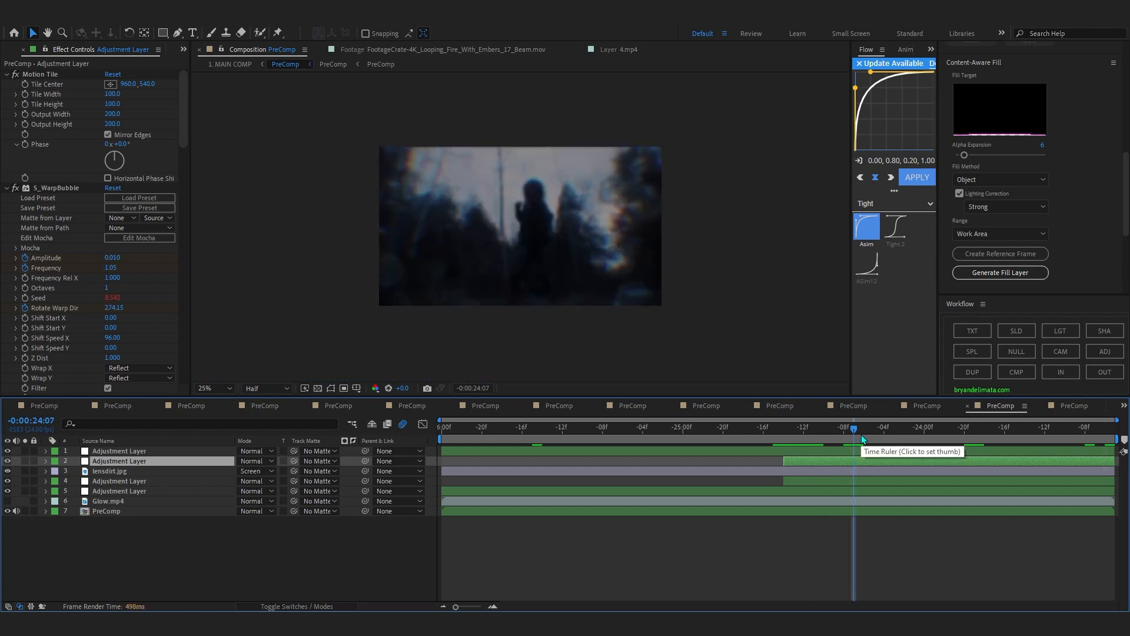
pyautogui.moveTo(862, 435); pyautogui.dragTo(908, 448)
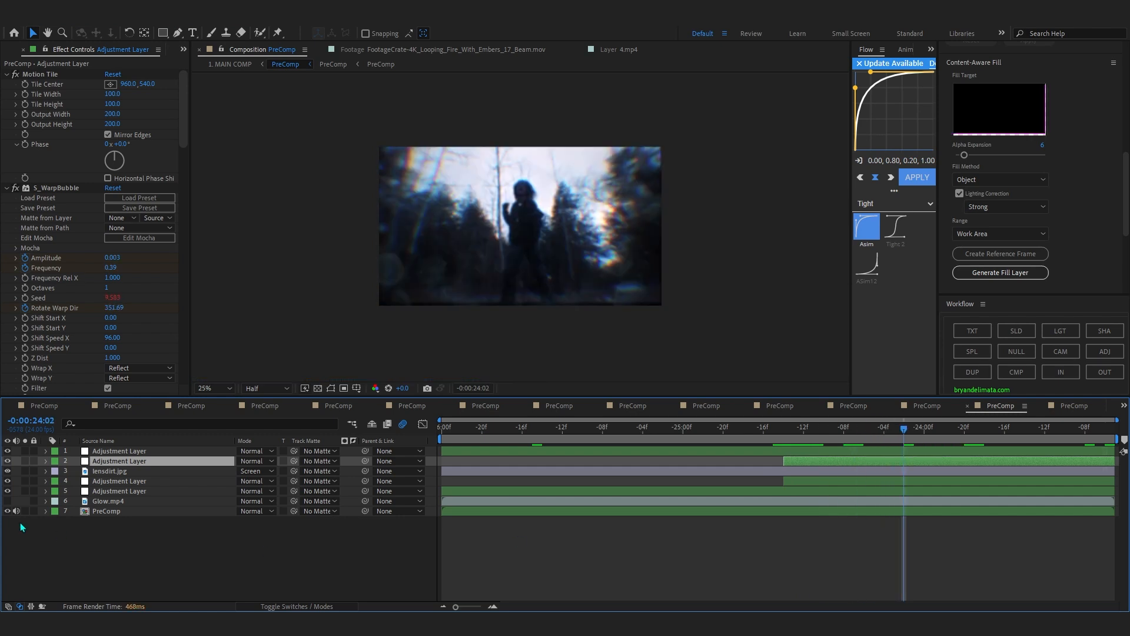
# Select adjustment layer 1, move to -0:00:25:14 and review its S_FilmDamage settings down to Defocus.
pyautogui.click(108, 451)
pyautogui.moveTo(468, 435); pyautogui.dragTo(543, 452)
pyautogui.click(7, 75)
pyautogui.press('.')
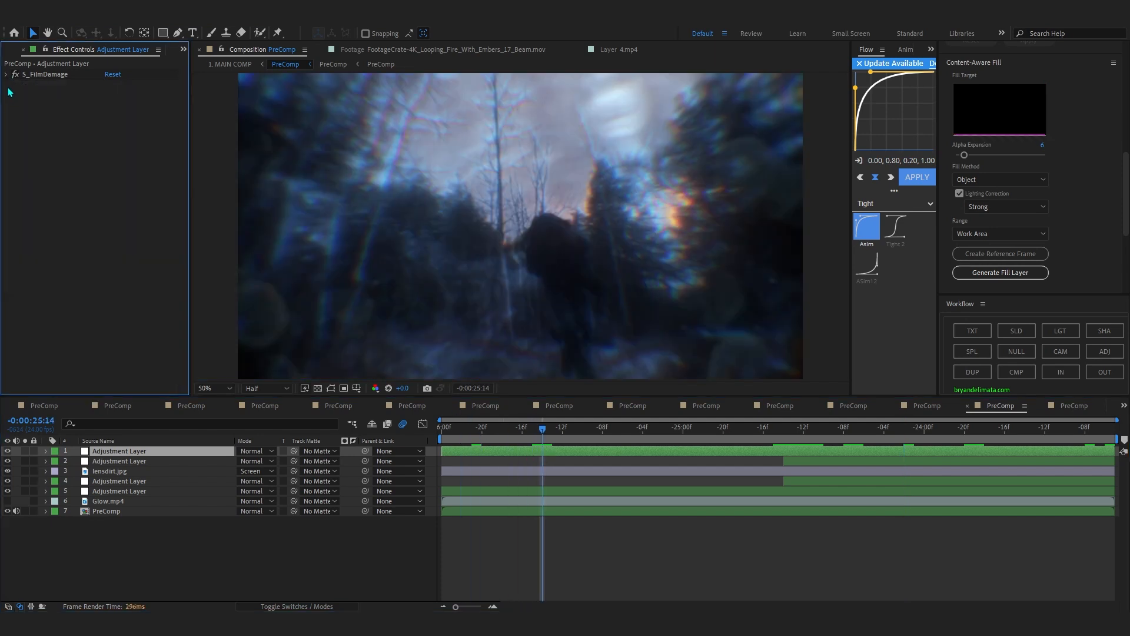
pyautogui.click(23, 77)
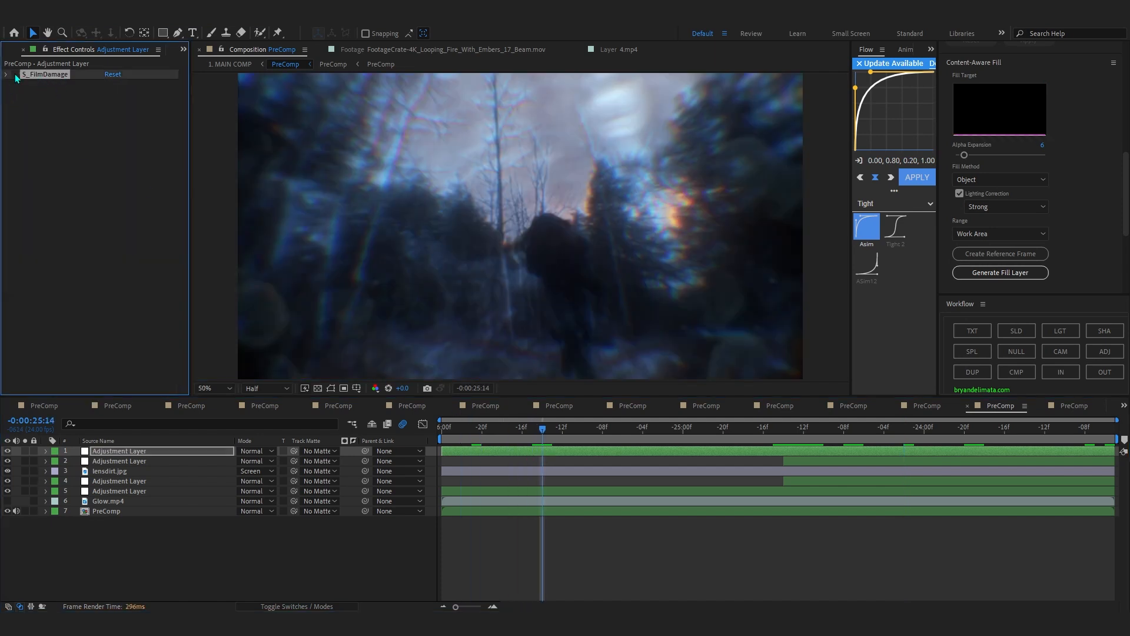
pyautogui.click(6, 76)
pyautogui.scroll(-1, 97, 321)
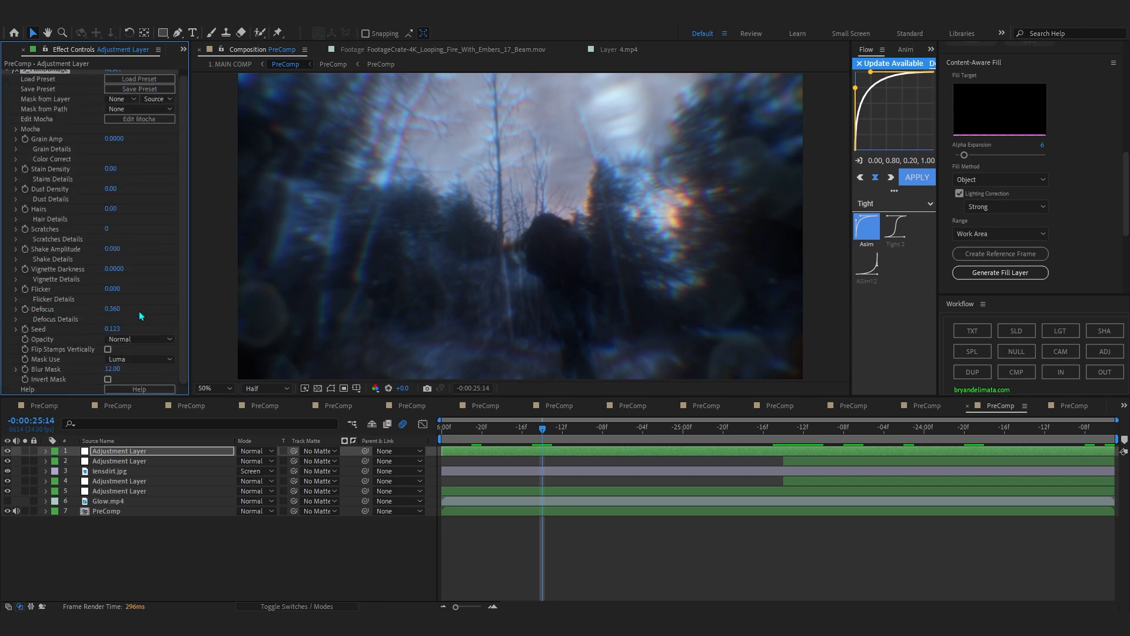
# Select the PreComp on layer 7 and collapse its Universe Chromatic Aberration effect to reveal the Deep Glow 2 settings.
pyautogui.click(118, 511)
pyautogui.click(503, 522)
pyautogui.click(112, 512)
pyautogui.scroll(-2, 64, 335)
pyautogui.scroll(2, 63, 335)
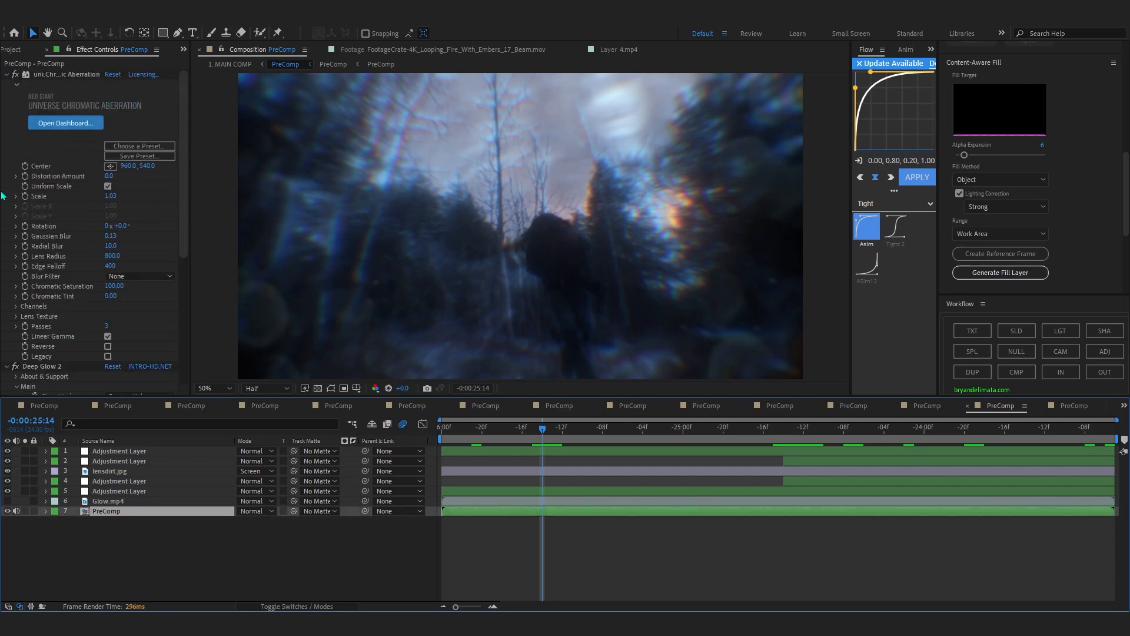
pyautogui.click(7, 75)
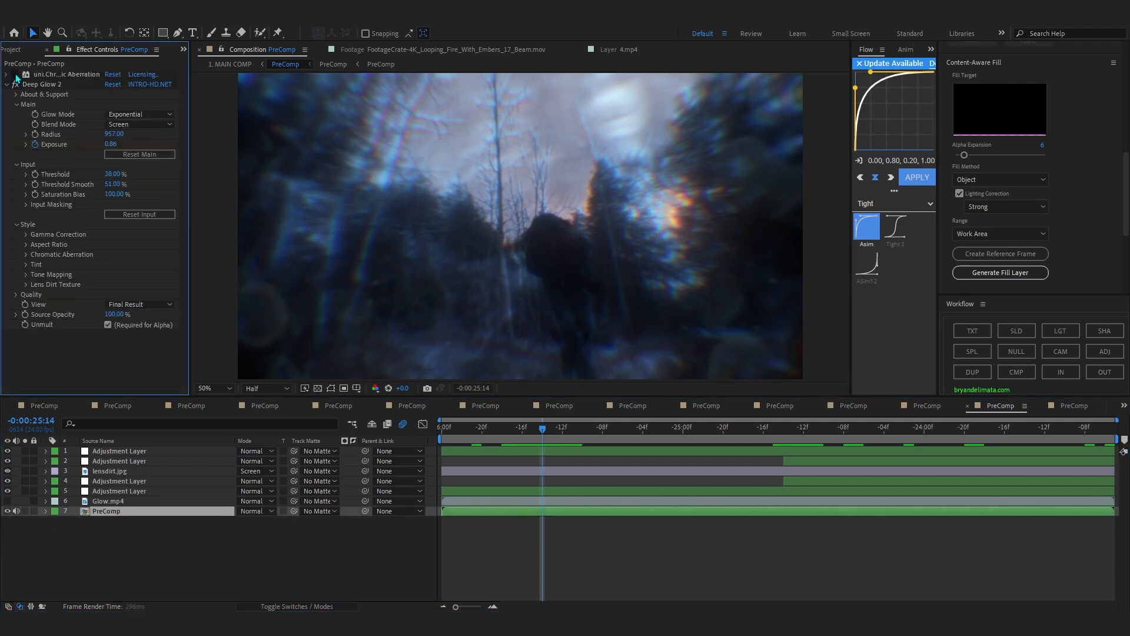
# Compare the shot with Deep Glow 2 off and on at -0:00:25:13, then scrub through the glow animation.
pyautogui.click(16, 85)
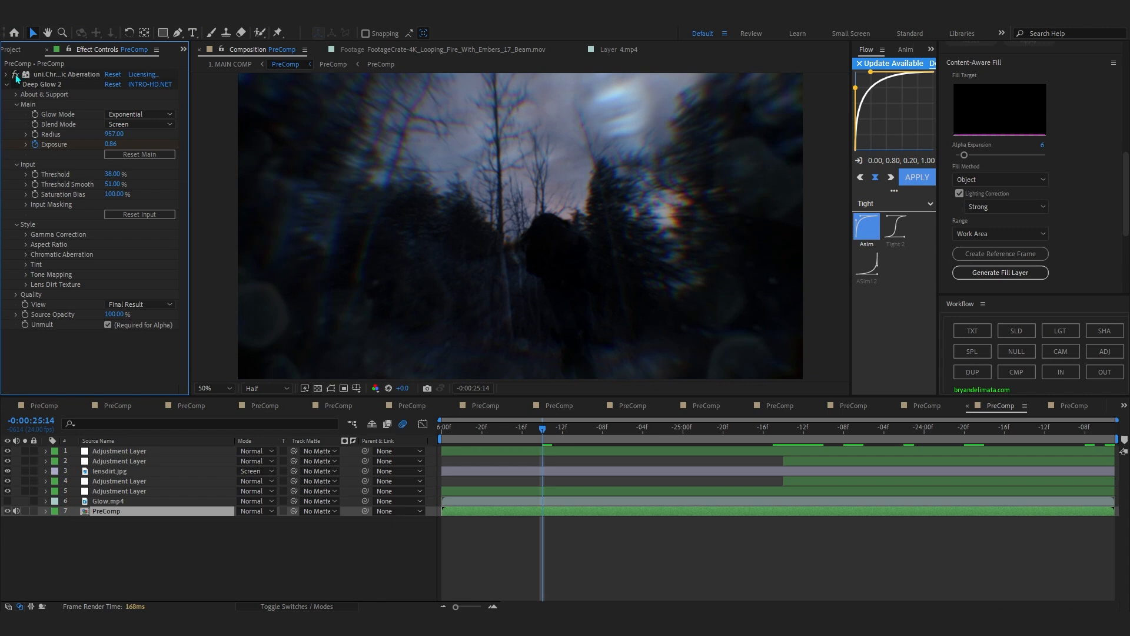
pyautogui.click(552, 429)
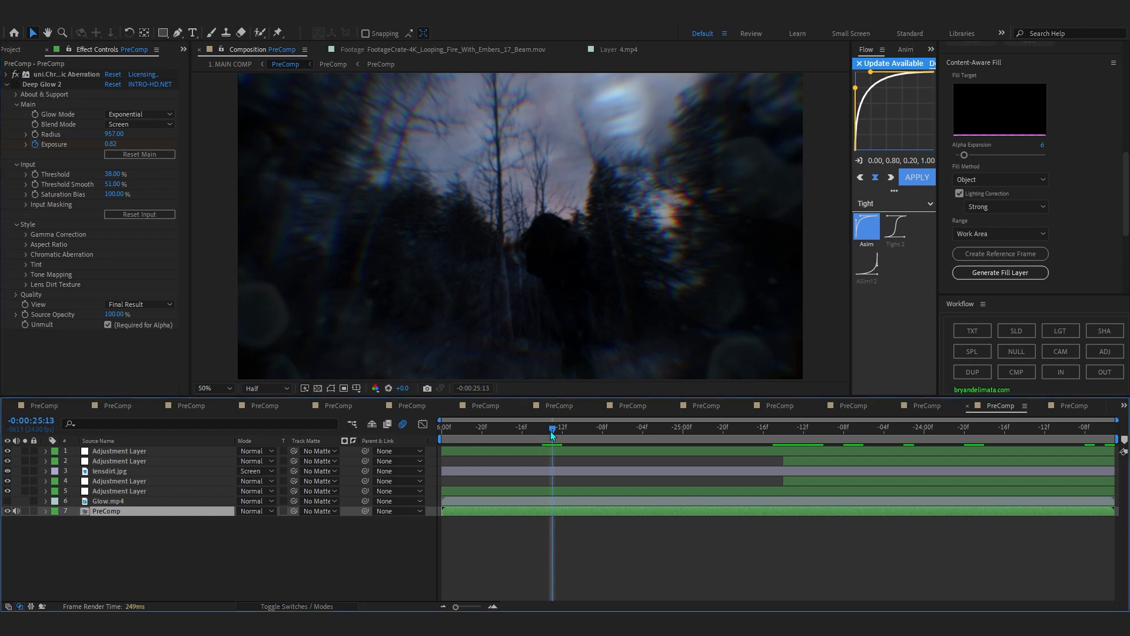
pyautogui.click(15, 84)
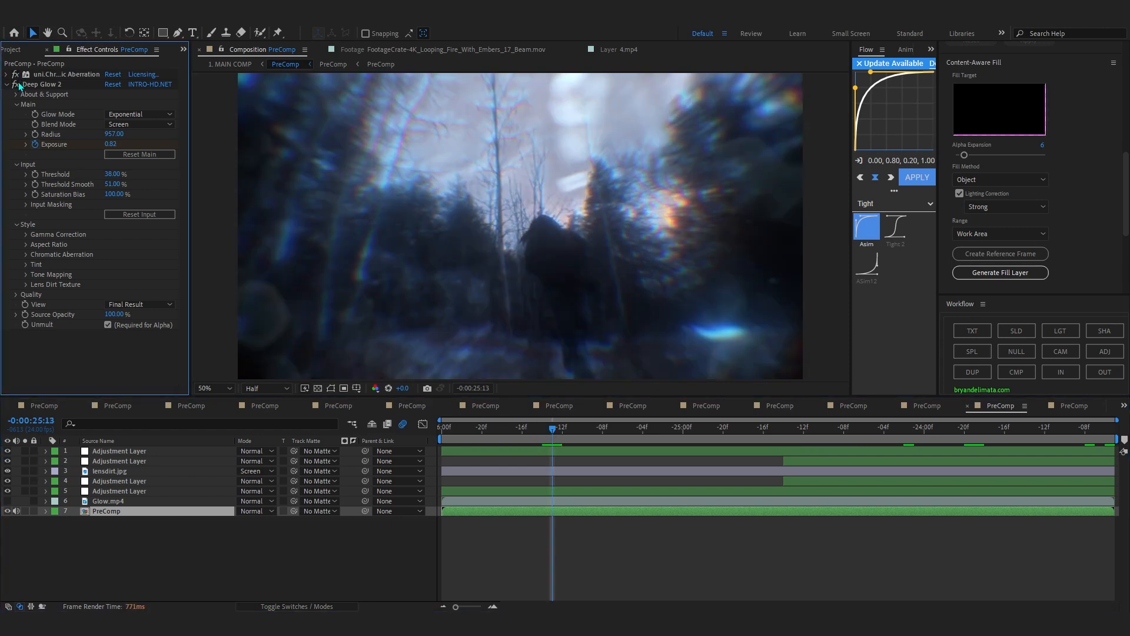
pyautogui.click(472, 428)
pyautogui.moveTo(465, 443); pyautogui.dragTo(553, 461)
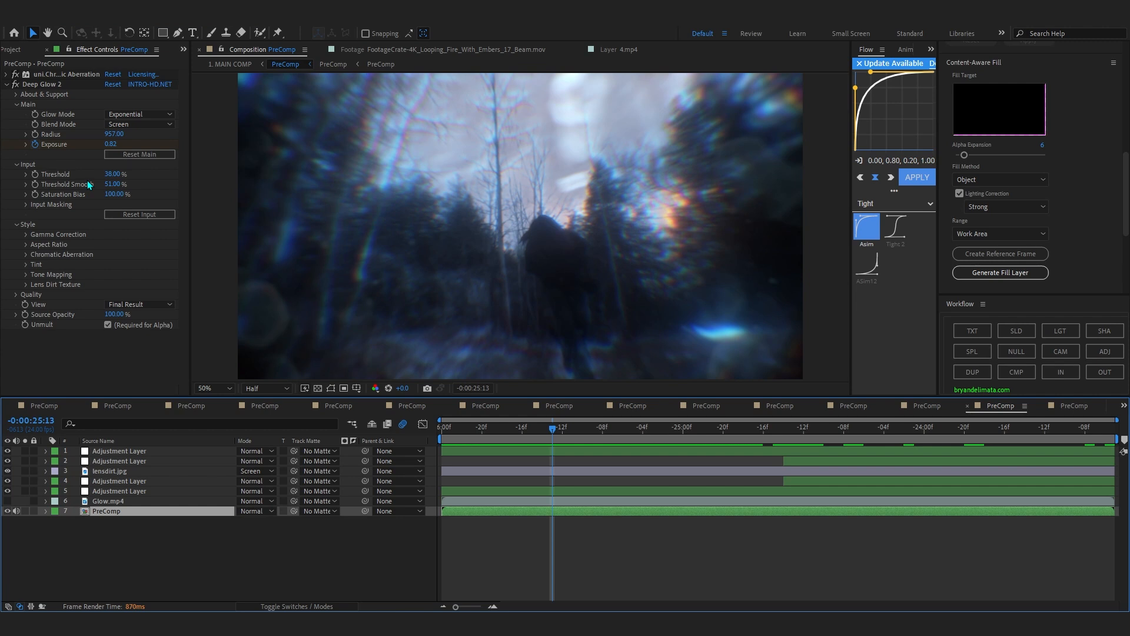
# Return to 1. MAIN COMP, select adjustment layer 14 with the Looks effect and view the grade at 0:00:29:16.
pyautogui.click(229, 64)
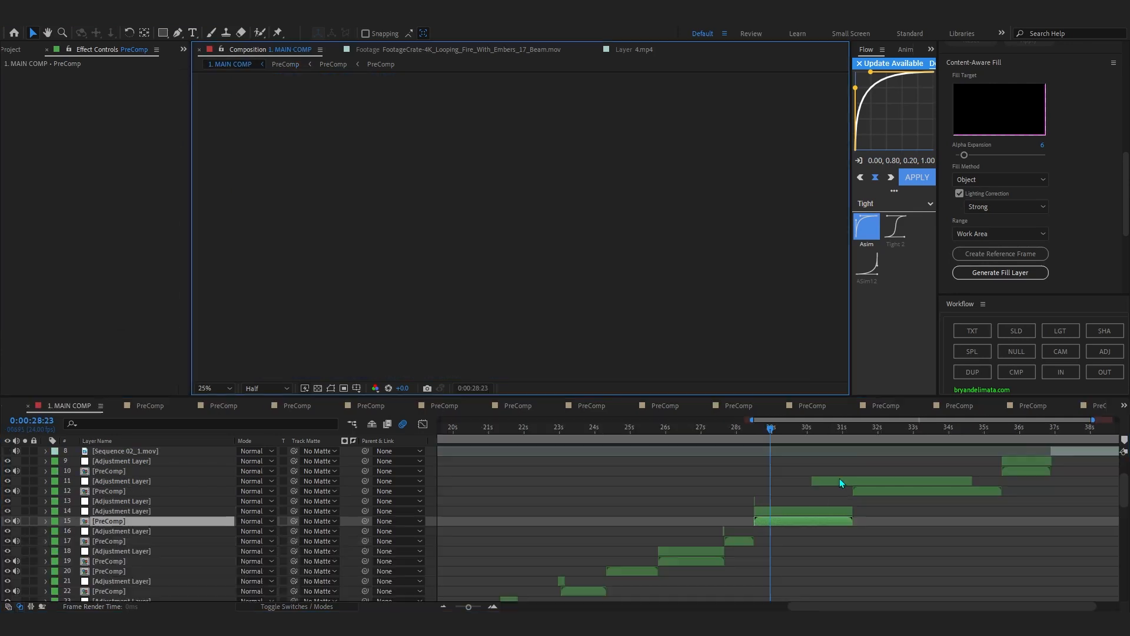
pyautogui.moveTo(712, 430); pyautogui.dragTo(728, 432)
pyautogui.click(751, 511)
pyautogui.press('=')
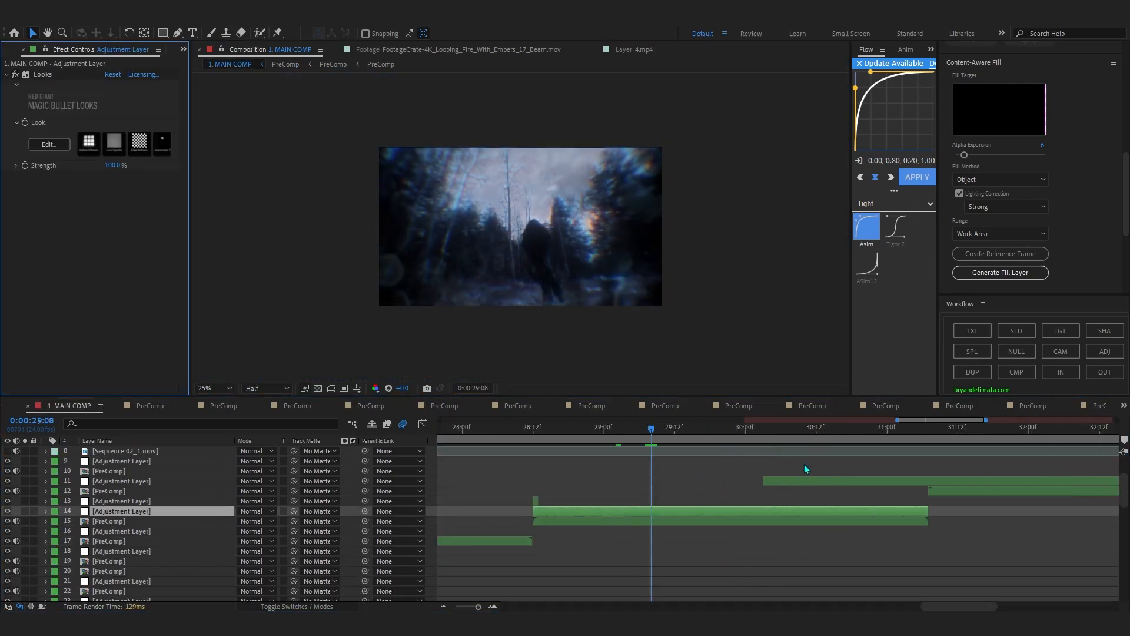
pyautogui.click(699, 433)
pyautogui.press('.')
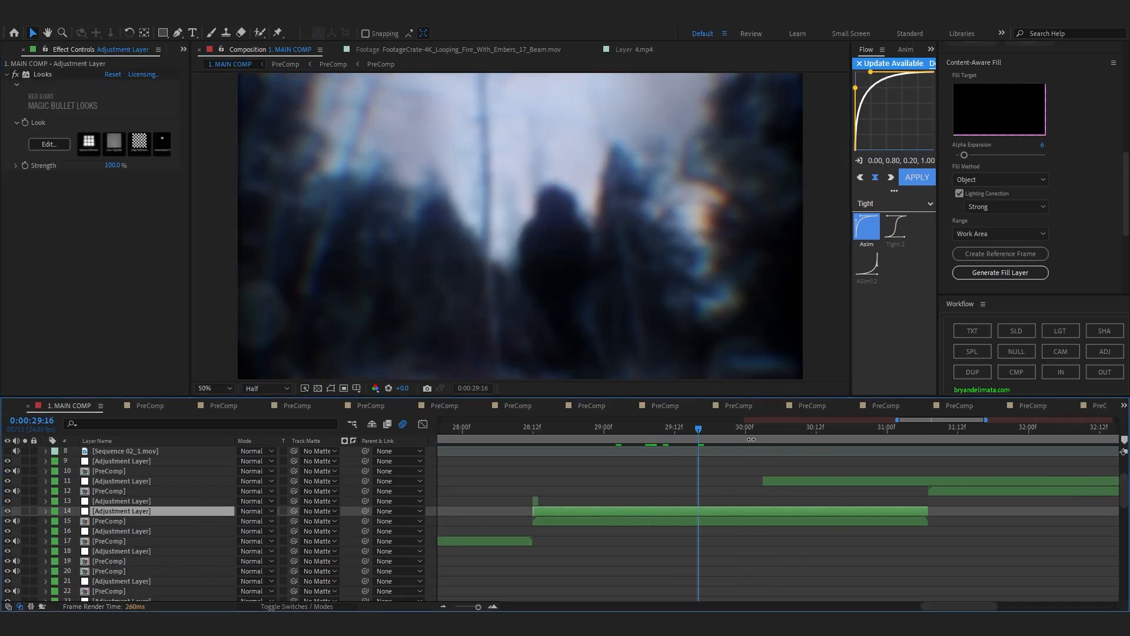
# Scrub 1. MAIN COMP to 0:00:31:11, open the PreComp on layer 12 and look over its layers.
pyautogui.moveTo(727, 433); pyautogui.dragTo(932, 508)
pyautogui.scroll(-3, 963, 503)
pyautogui.scroll(1, 1048, 473)
pyautogui.scroll(3, 1001, 501)
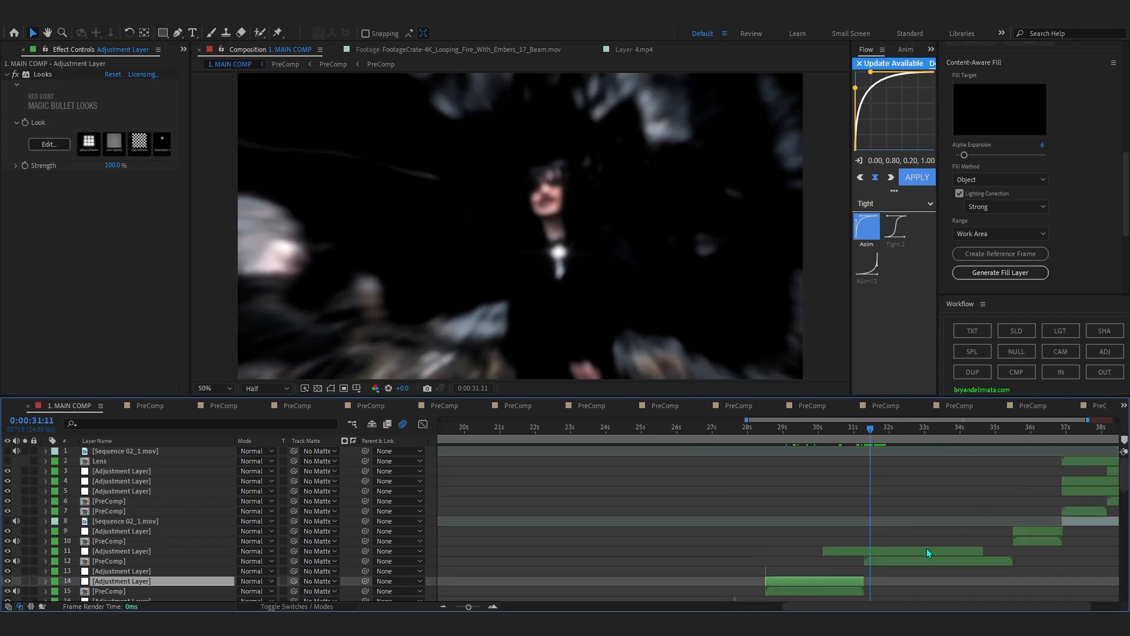
pyautogui.doubleClick(926, 563)
pyautogui.scroll(-5, 480, 450)
pyautogui.scroll(5, 479, 450)
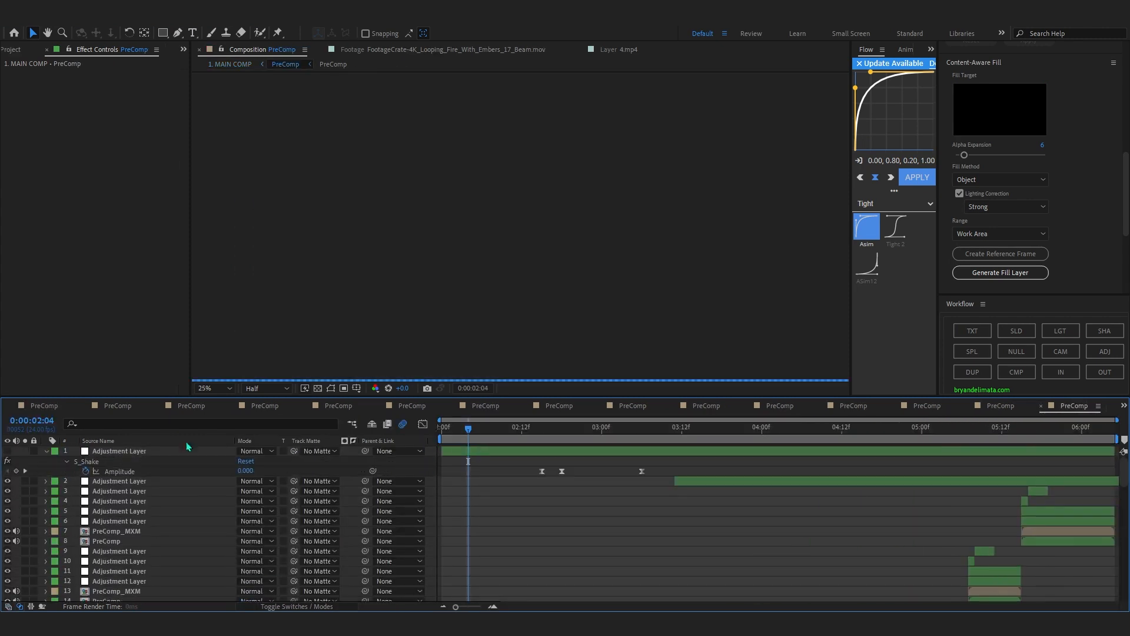
# Collapse the revealed layer properties, go to the PreComp's start at 0:00:02:00 and preview the sequence.
pyautogui.hotkey('ctrl', 'a')
pyautogui.click(46, 451)
pyautogui.click(765, 524)
pyautogui.scroll(-10, 812, 506)
pyautogui.moveTo(446, 428); pyautogui.dragTo(394, 437)
pyautogui.press('space')
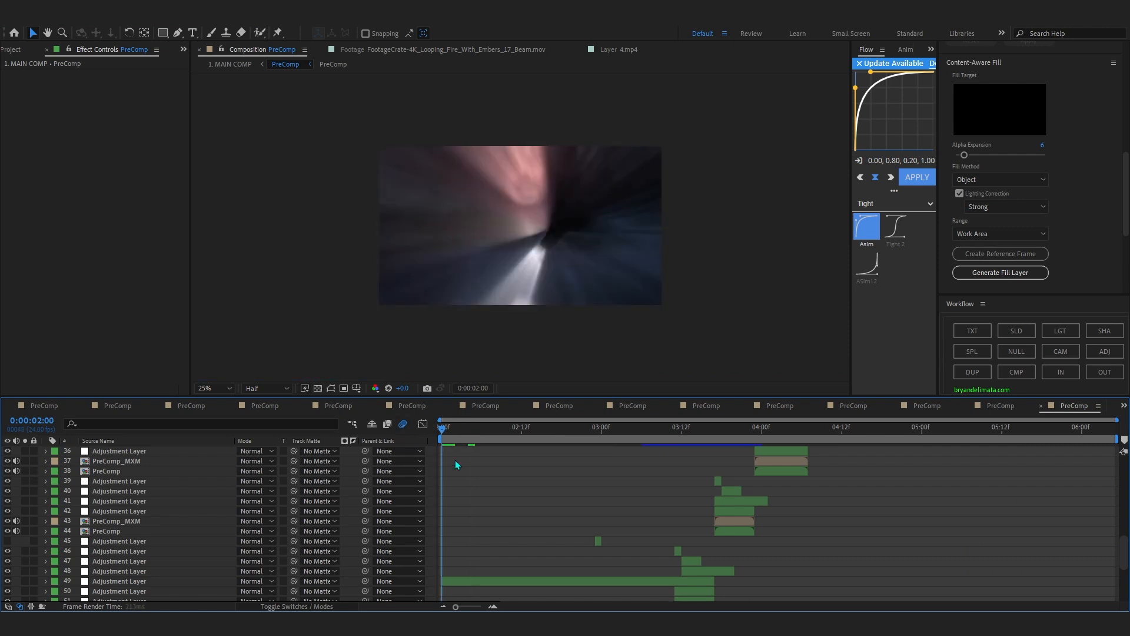
pyautogui.moveTo(543, 428); pyautogui.dragTo(391, 476)
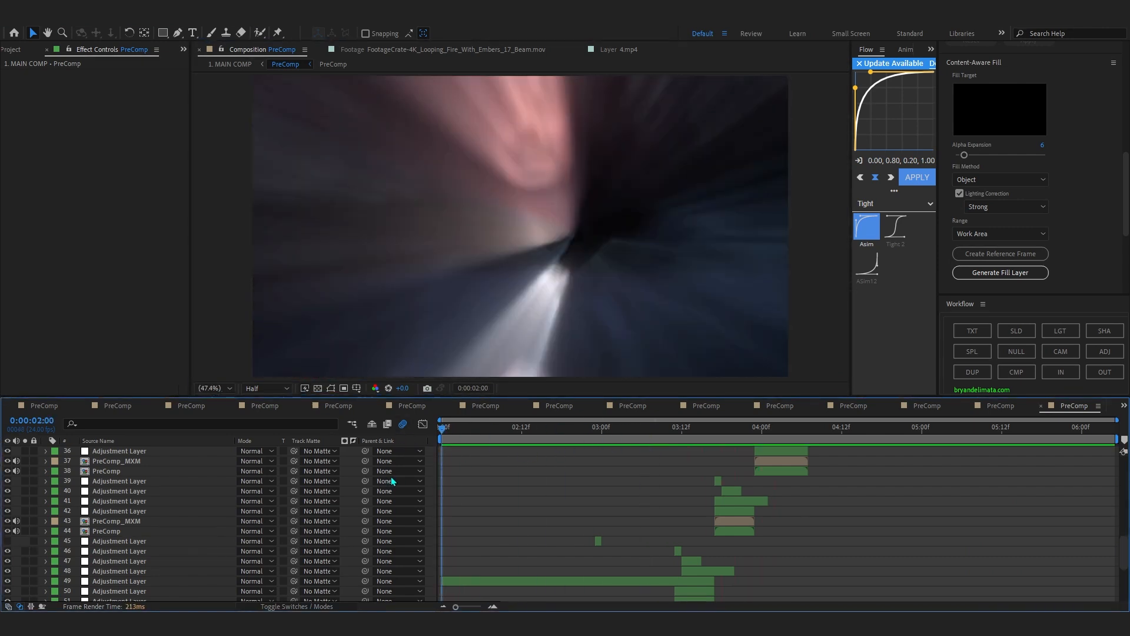
pyautogui.press('space')
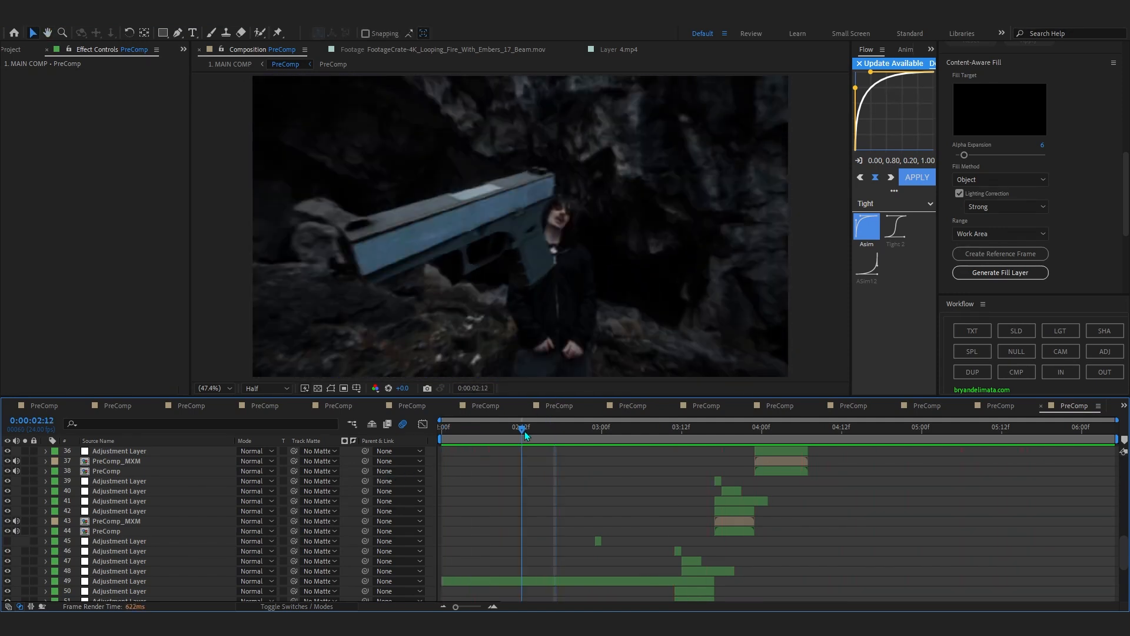
# Open the nested PreComp on layer 56 and scrub its 3D gun animation up to 0:00:03:14.
pyautogui.click(575, 451)
pyautogui.scroll(-5, 575, 450)
pyautogui.click(103, 515)
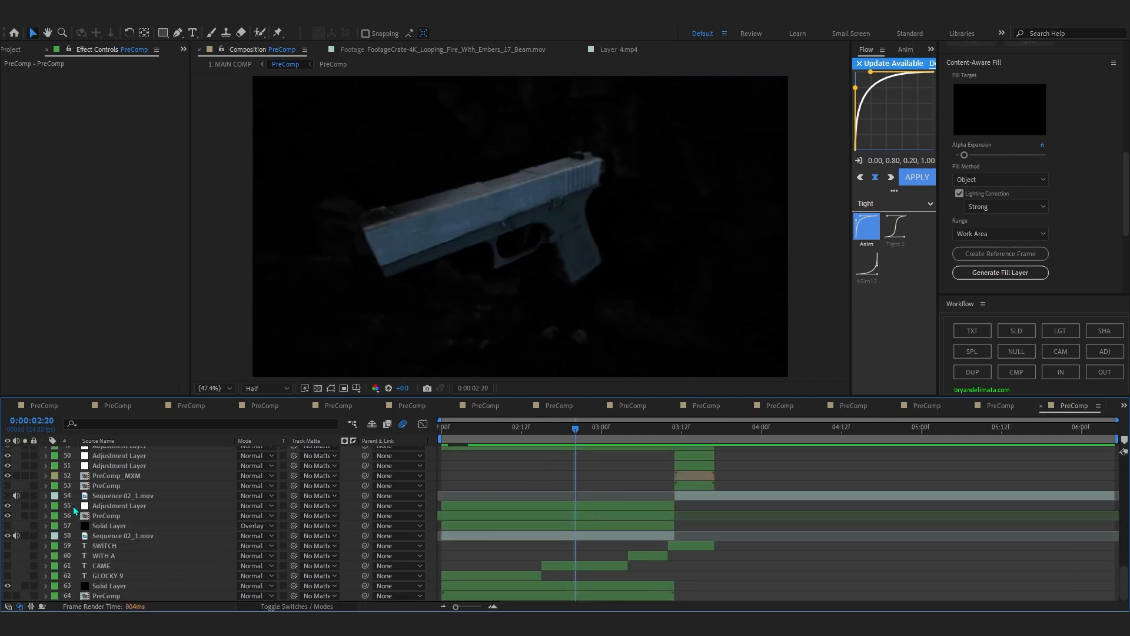
pyautogui.doubleClick(99, 506)
pyautogui.doubleClick(100, 516)
pyautogui.moveTo(527, 430); pyautogui.dragTo(655, 521)
pyautogui.moveTo(655, 434); pyautogui.dragTo(687, 448)
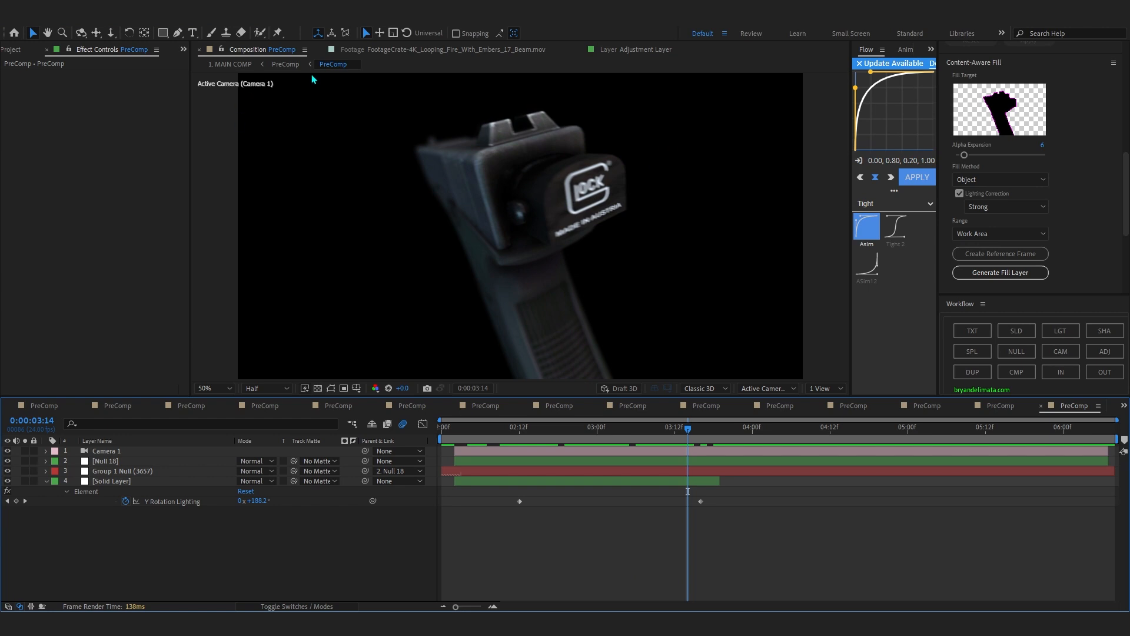
# Return to the parent PreComp and scrub through the purple mixed-media SWITCH shots from 0:00:03:16 while viewing their layers.
pyautogui.click(292, 66)
pyautogui.moveTo(657, 436)
pyautogui.mouseDown()
pyautogui.moveTo(649, 446)
pyautogui.moveTo(677, 457)
pyautogui.moveTo(652, 463)
pyautogui.moveTo(697, 471)
pyautogui.moveTo(648, 475)
pyautogui.moveTo(719, 466)
pyautogui.moveTo(660, 467)
pyautogui.moveTo(709, 466)
pyautogui.mouseUp()
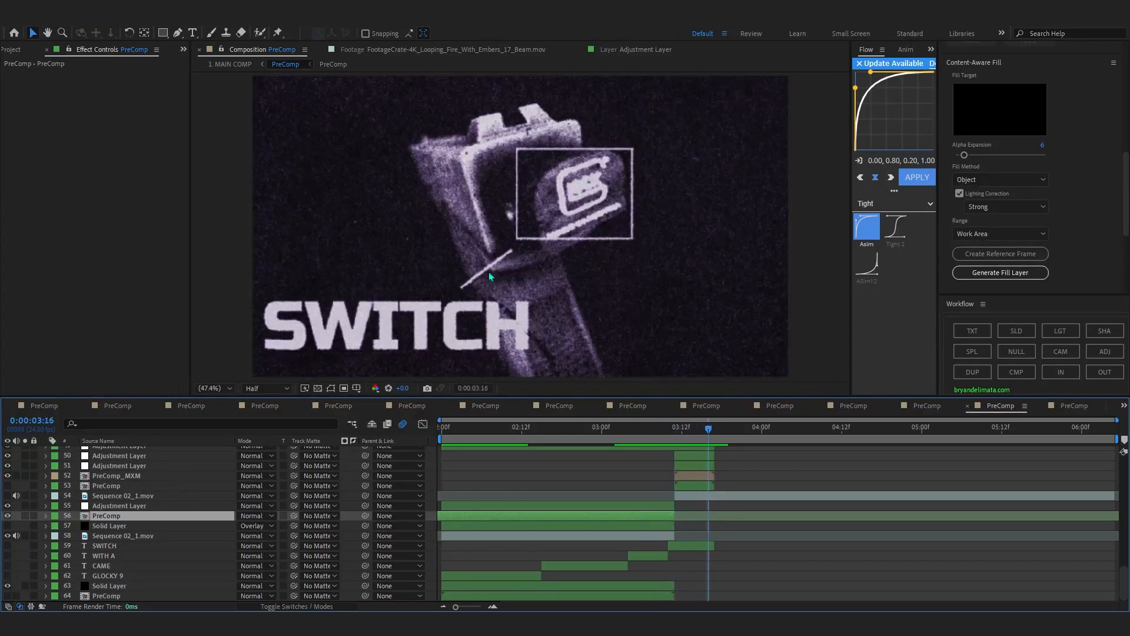
pyautogui.scroll(3, 728, 442)
pyautogui.moveTo(712, 431); pyautogui.dragTo(777, 456)
pyautogui.scroll(5, 809, 455)
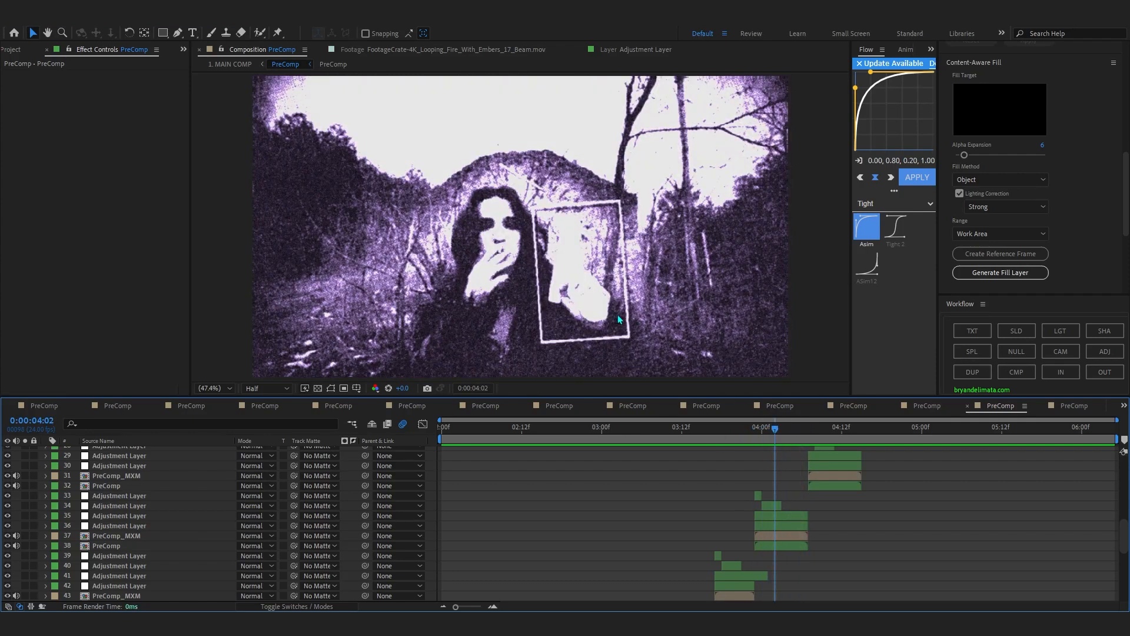
pyautogui.moveTo(776, 434); pyautogui.dragTo(862, 460)
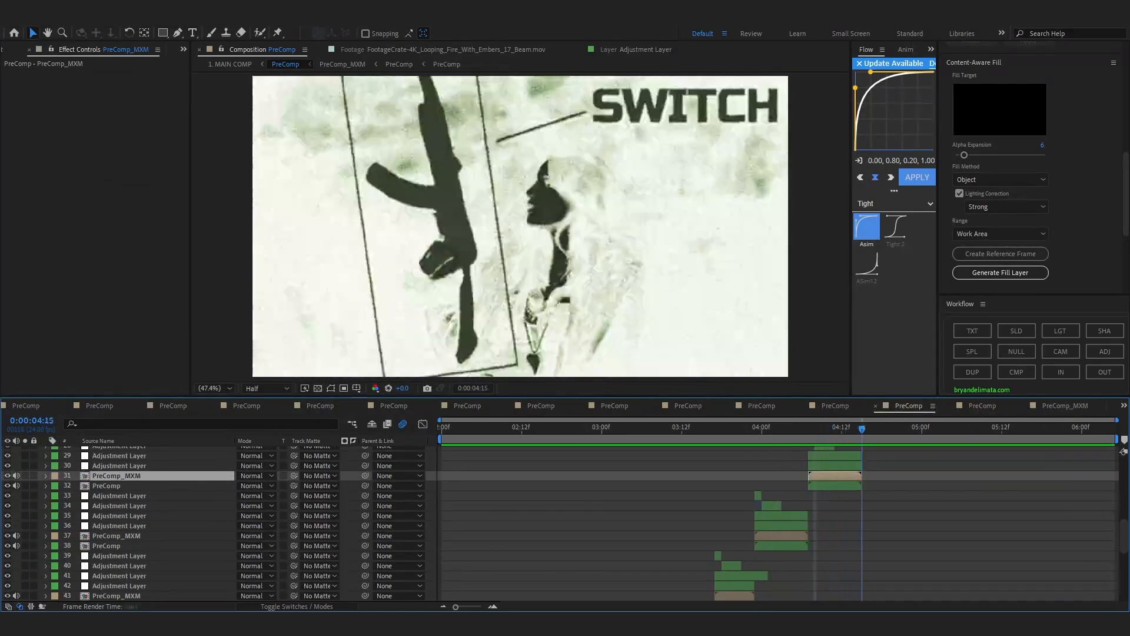
pyautogui.moveTo(863, 434); pyautogui.dragTo(802, 483)
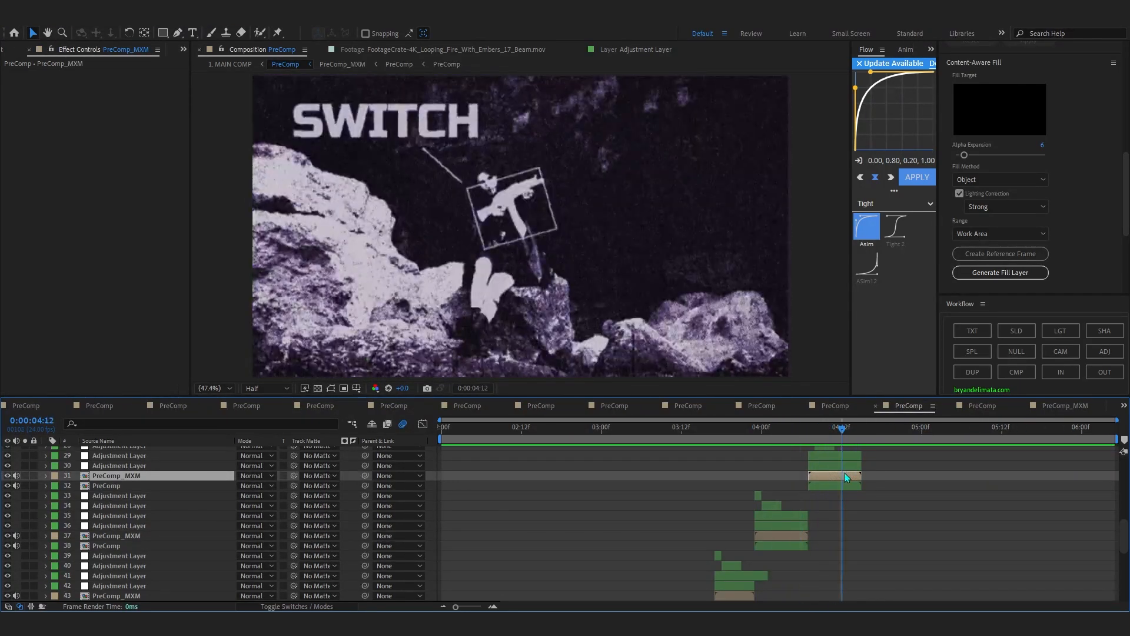
# Open PreComp_MXM on layer 31, scrub through its frames and return to the parent PreComp.
pyautogui.doubleClick(842, 475)
pyautogui.moveTo(443, 434); pyautogui.dragTo(1054, 465)
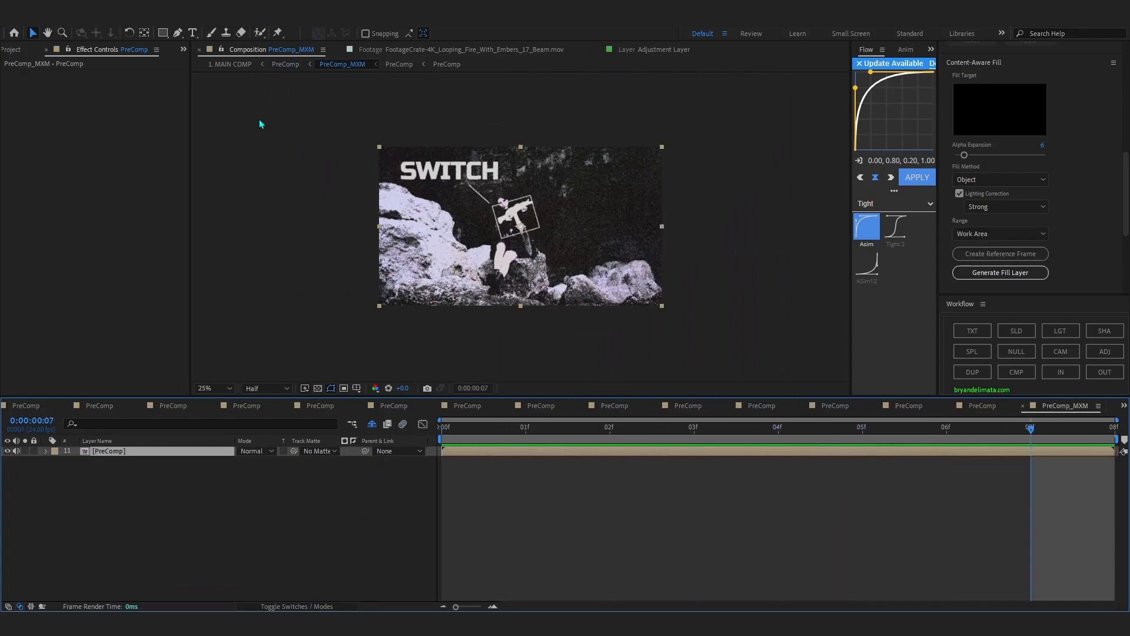
pyautogui.click(288, 64)
# Select adjustment layer 29 and compare the shot with its Tritone effect off and on.
pyautogui.click(835, 463)
pyautogui.click(825, 456)
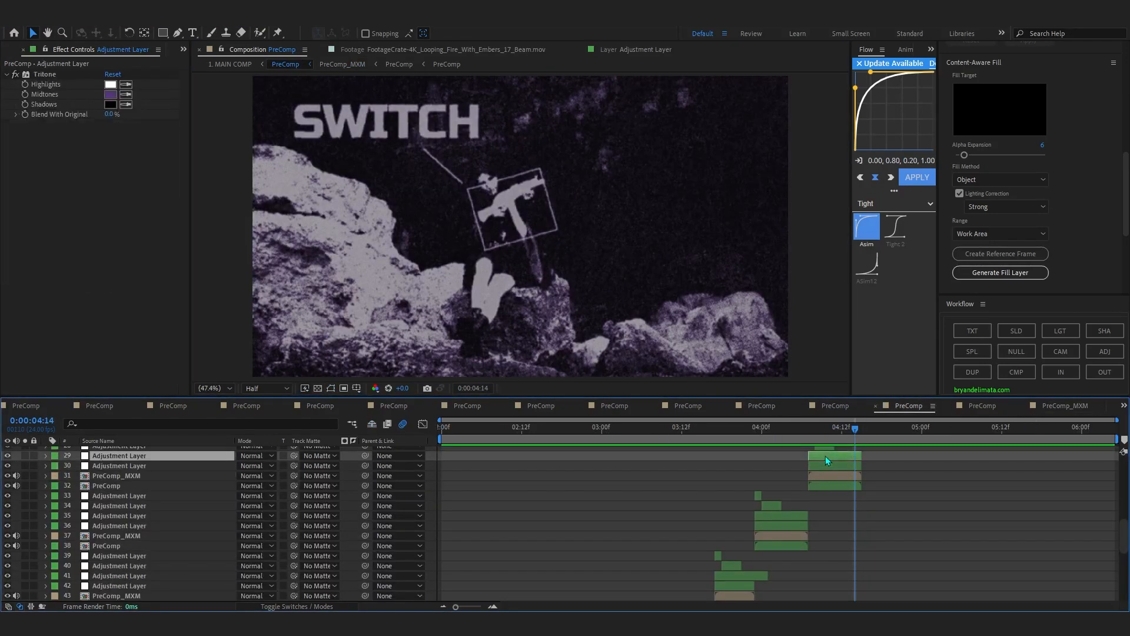
pyautogui.moveTo(816, 431); pyautogui.dragTo(856, 439)
pyautogui.click(15, 76)
pyautogui.click(16, 76)
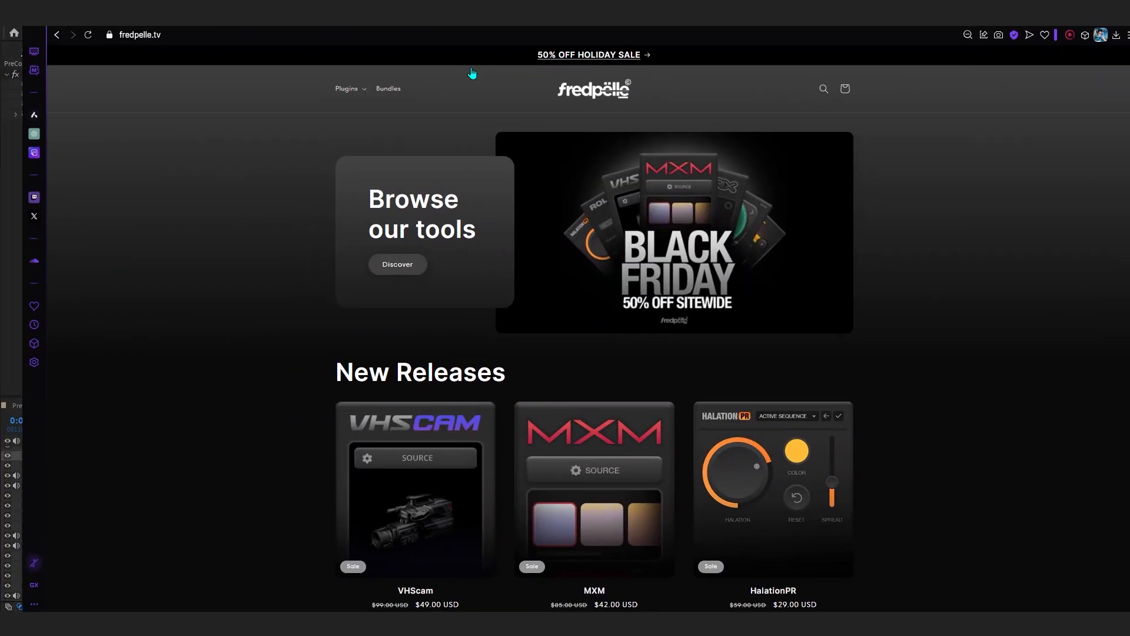
# Open the MXM plugin page on fredpelle.tv and look over its description, tutorials and reviews.
pyautogui.scroll(-6, 469, 208)
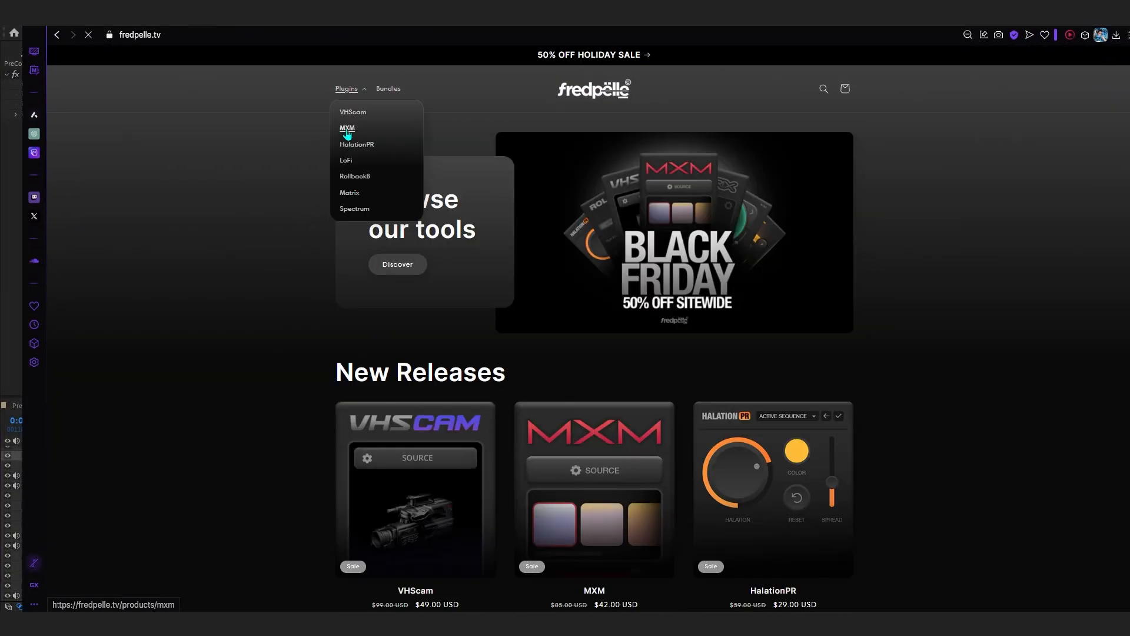
pyautogui.click(347, 129)
pyautogui.scroll(-10, 596, 192)
pyautogui.scroll(-7, 595, 192)
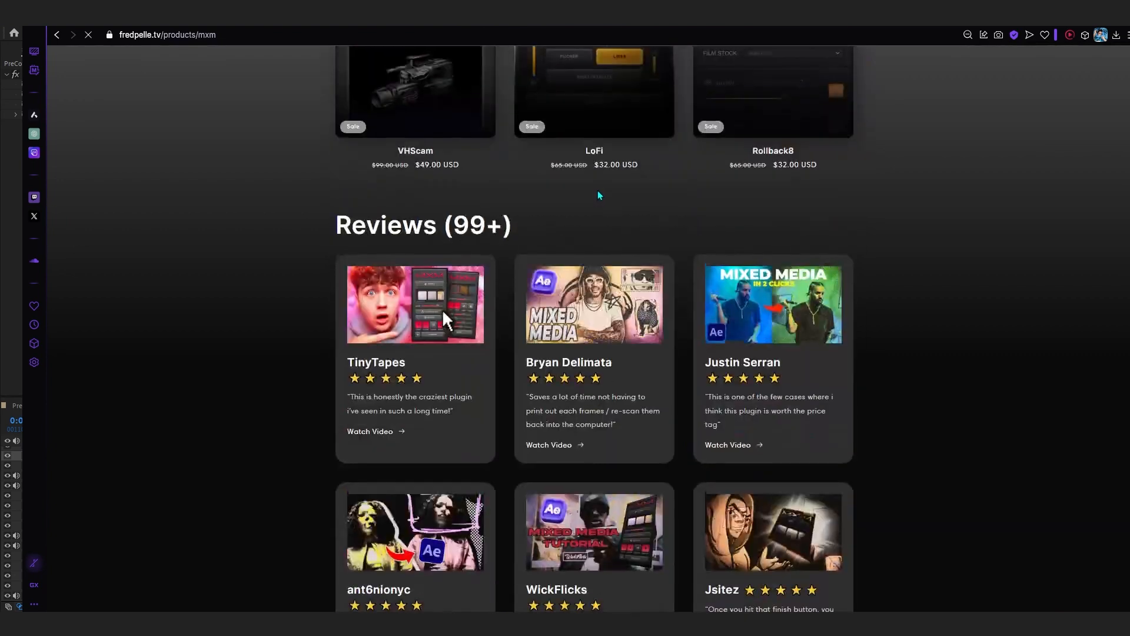
pyautogui.scroll(9, 598, 190)
pyautogui.scroll(-14, 599, 191)
pyautogui.scroll(12, 598, 185)
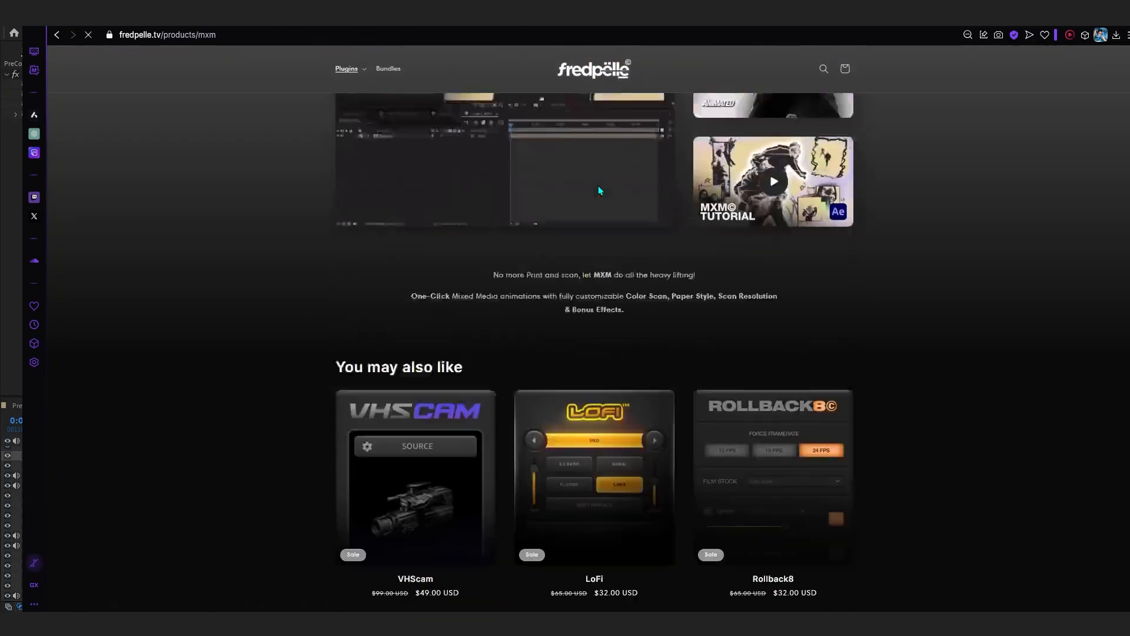
pyautogui.scroll(-4, 790, 216)
pyautogui.scroll(6, 763, 219)
pyautogui.scroll(4, 762, 219)
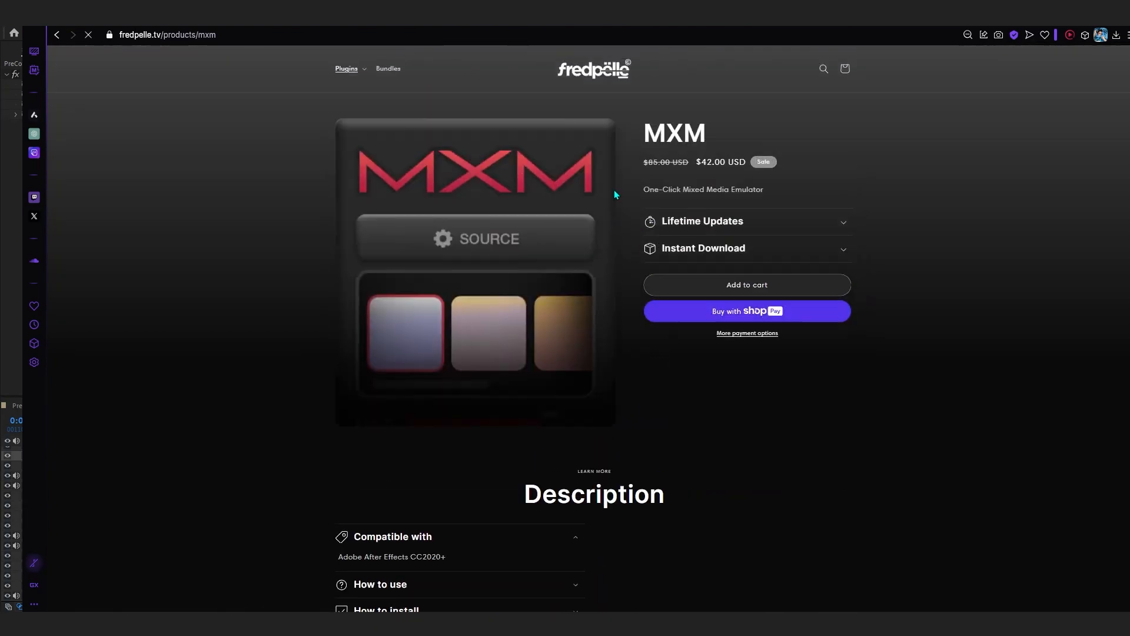
pyautogui.click(671, 37)
pyautogui.click(871, 150)
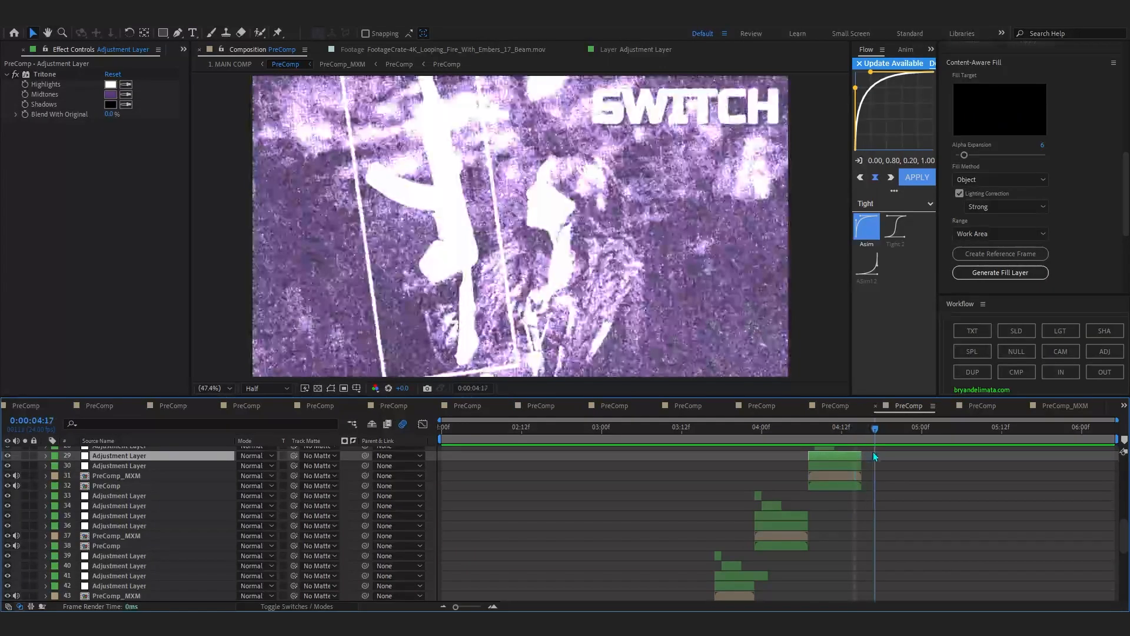
# Switch back to After Effects and replay the PreComp's gun and SWITCH sequence from 0:00:03:07 and from 0:00:02:00.
pyautogui.scroll(-3, 874, 451)
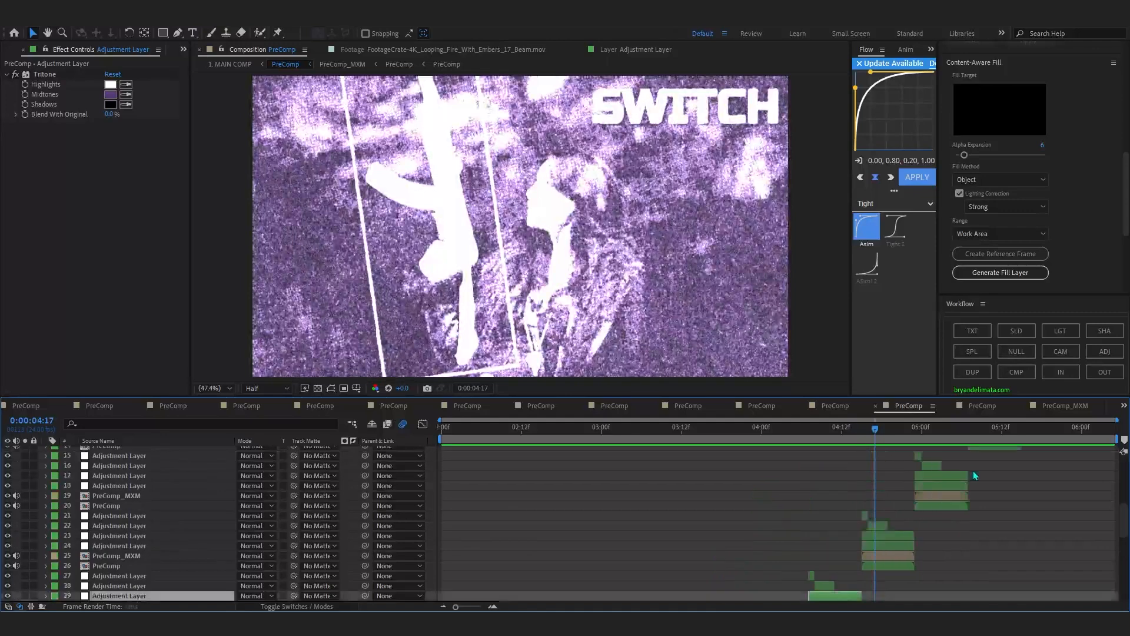
pyautogui.moveTo(903, 427); pyautogui.dragTo(651, 539)
pyautogui.scroll(-10, 652, 539)
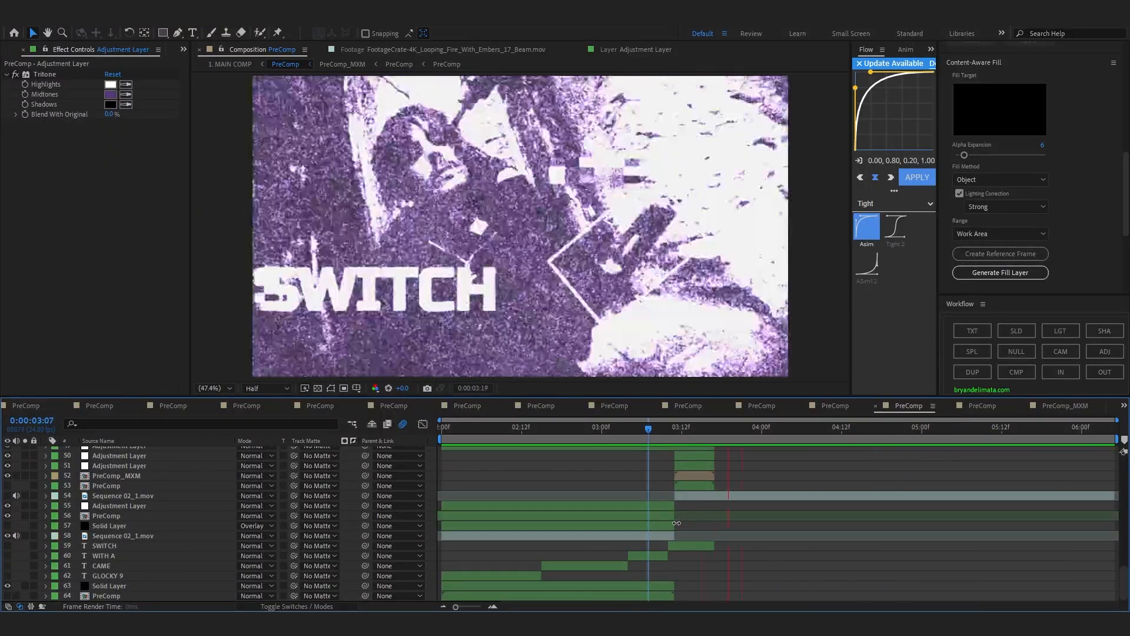
pyautogui.press('space')
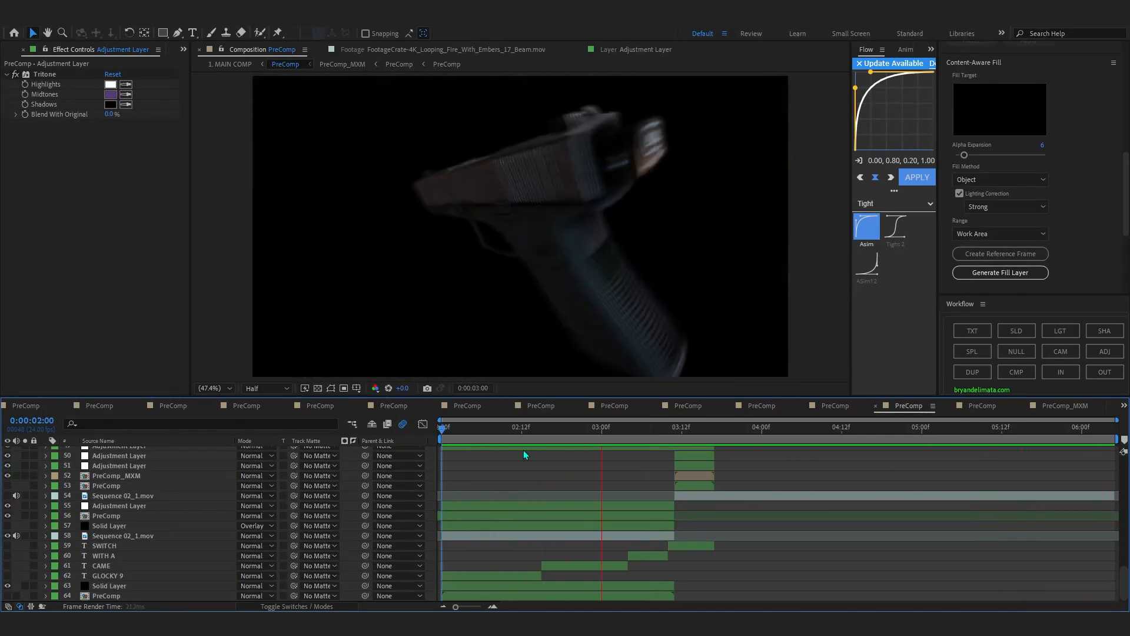
pyautogui.moveTo(558, 435); pyautogui.dragTo(455, 494)
# Return to 1. MAIN COMP and preview the edit from 0:00:31:15 through the purple energy shot near 0:00:35:09.
pyautogui.click(233, 64)
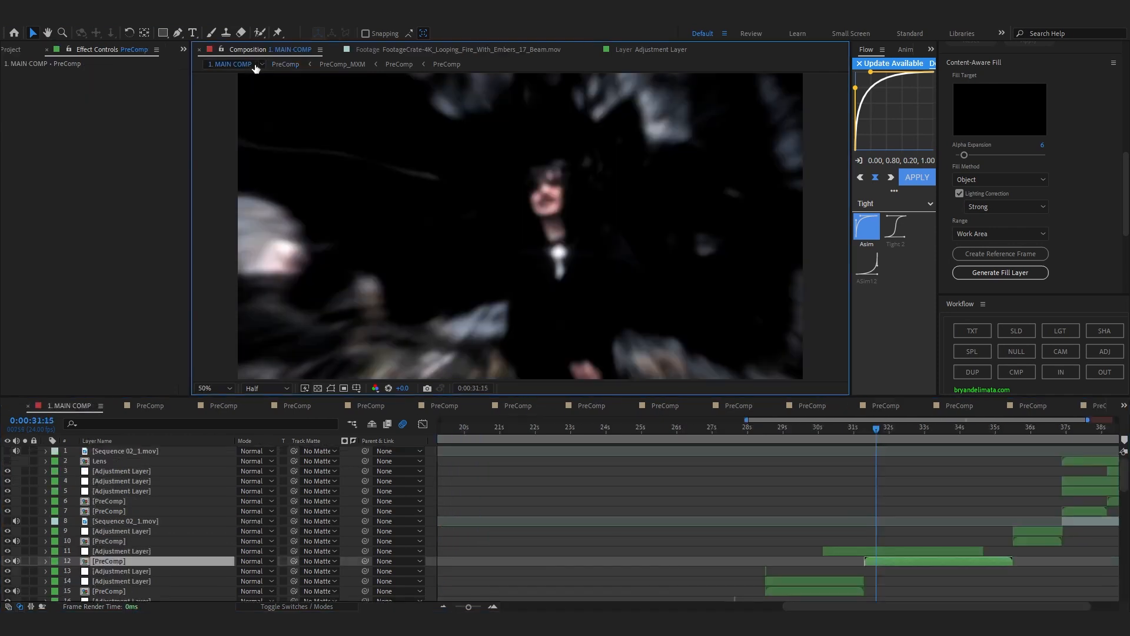
pyautogui.press('space')
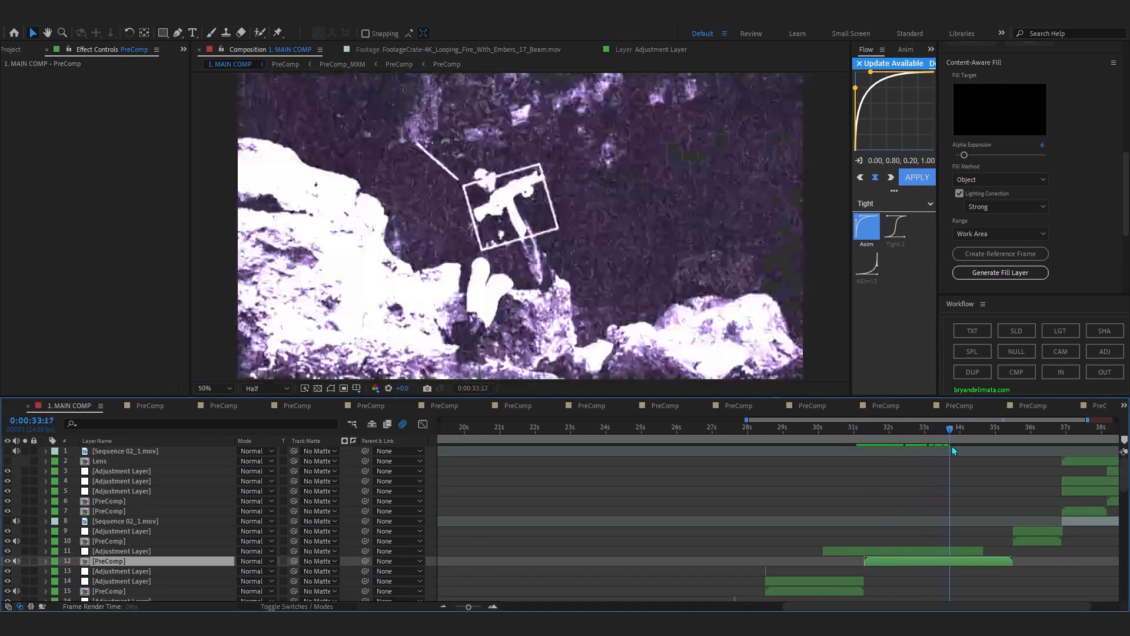
pyautogui.moveTo(944, 451); pyautogui.dragTo(981, 447)
pyautogui.press('=')
pyautogui.press('space')
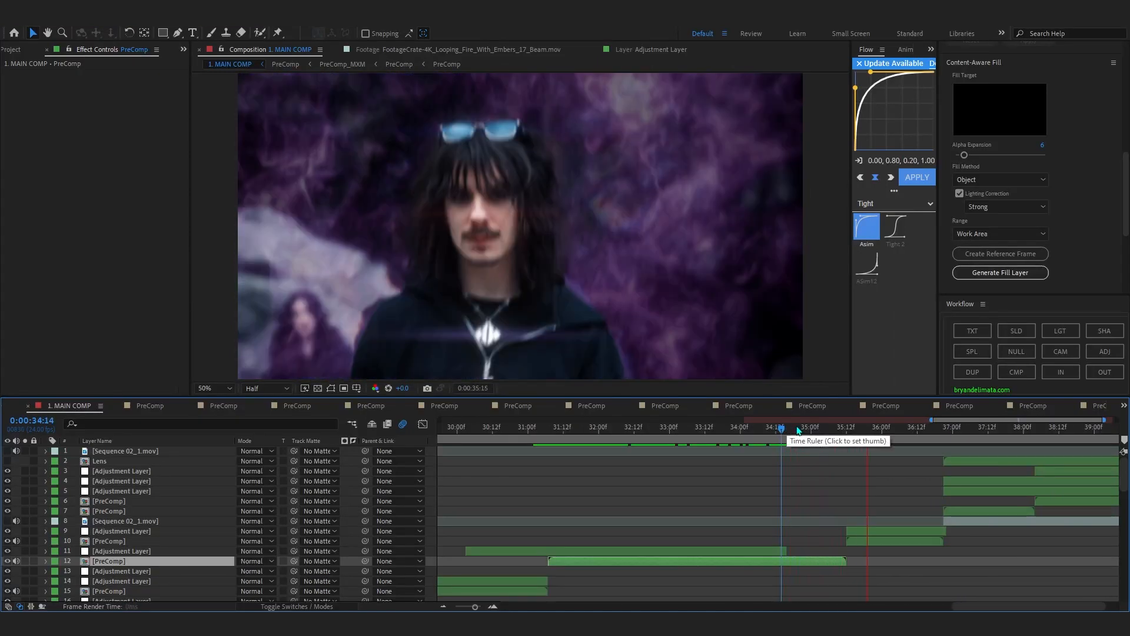
pyautogui.scroll(-4, 850, 457)
pyautogui.scroll(4, 1077, 522)
pyautogui.press('space')
pyautogui.moveTo(1006, 605); pyautogui.dragTo(1024, 605)
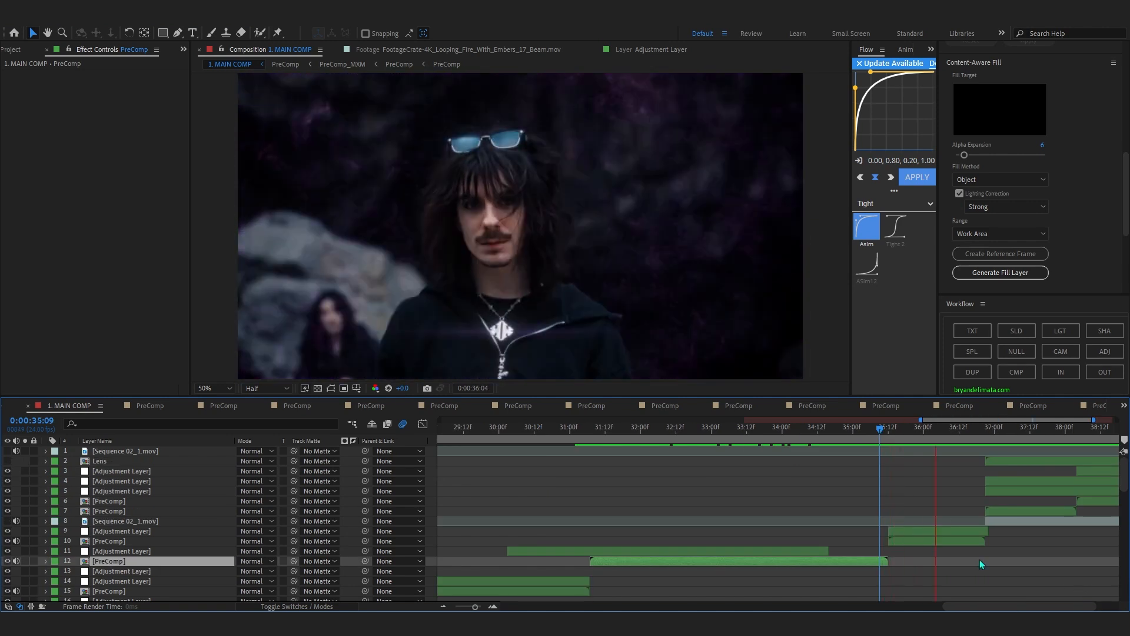
# Scrub 1. MAIN COMP to 0:00:36:07, open the PreComp on layer 10 and go to its start at 0:00:00:06.
pyautogui.click(956, 543)
pyautogui.moveTo(876, 432); pyautogui.dragTo(944, 457)
pyautogui.click(935, 549)
pyautogui.doubleClick(927, 540)
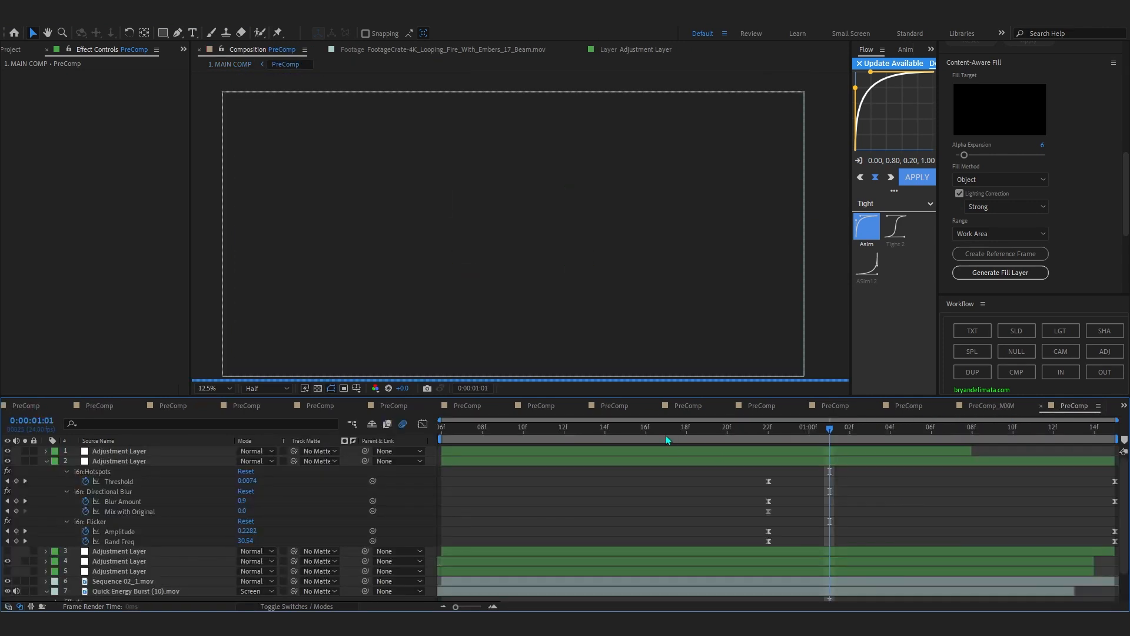
pyautogui.moveTo(630, 430); pyautogui.dragTo(394, 445)
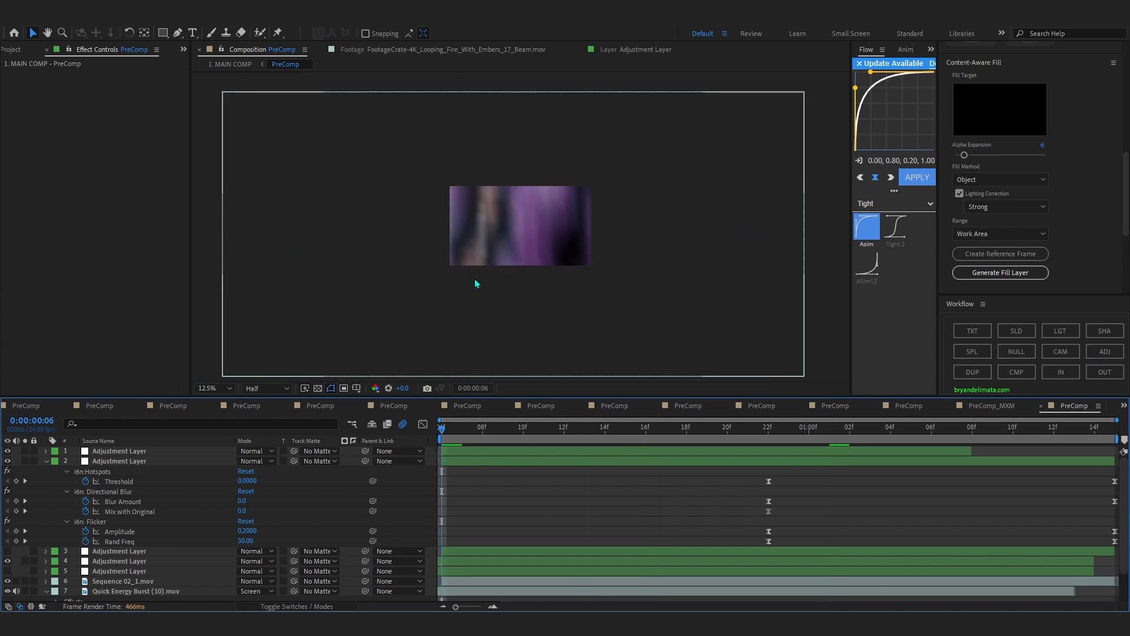
# Collapse all revealed layer properties in the PreComp and hide adjustment layer 1.
pyautogui.scroll(1, 475, 282)
pyautogui.hotkey('ctrl', 'a')
pyautogui.click(46, 462)
pyautogui.moveTo(7, 451); pyautogui.dragTo(9, 459)
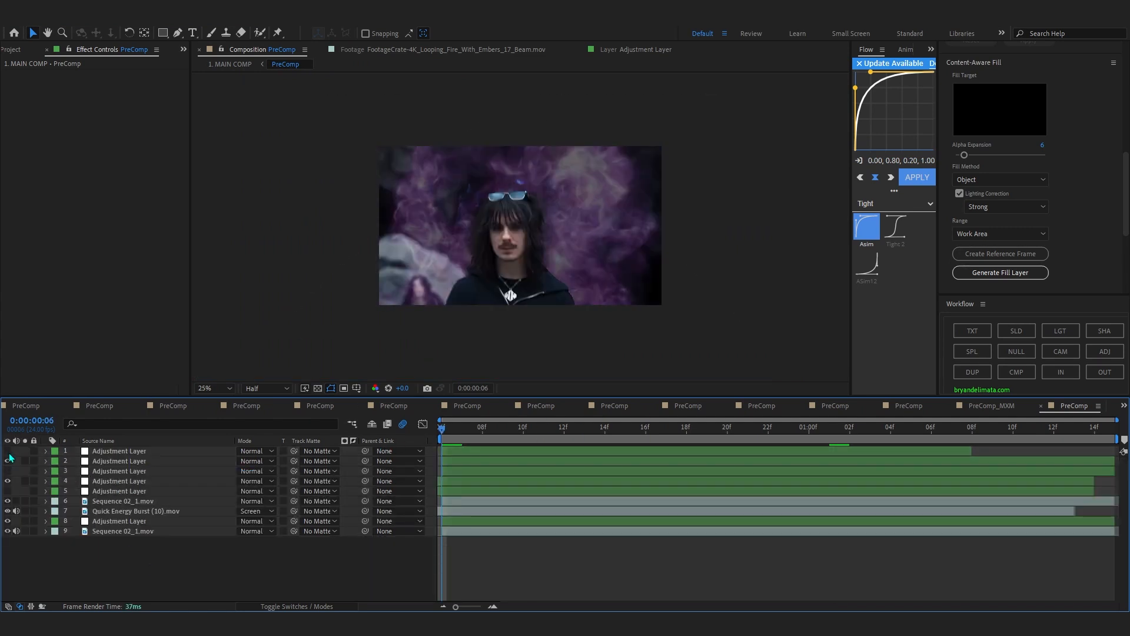
# Examine the footage on layer 9, S_DistortChroma on layer 8 and the Quick Energy Burst (10).mov effects while scrubbing the shot.
pyautogui.moveTo(443, 430); pyautogui.dragTo(683, 440)
pyautogui.scroll(1, 595, 240)
pyautogui.click(110, 531)
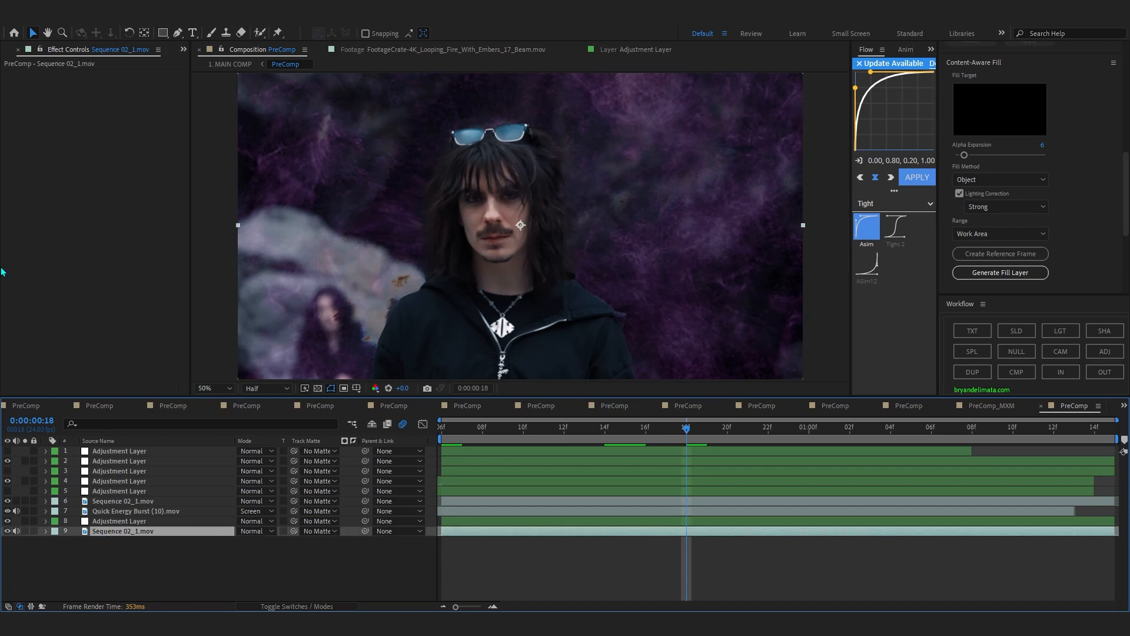
pyautogui.click(103, 521)
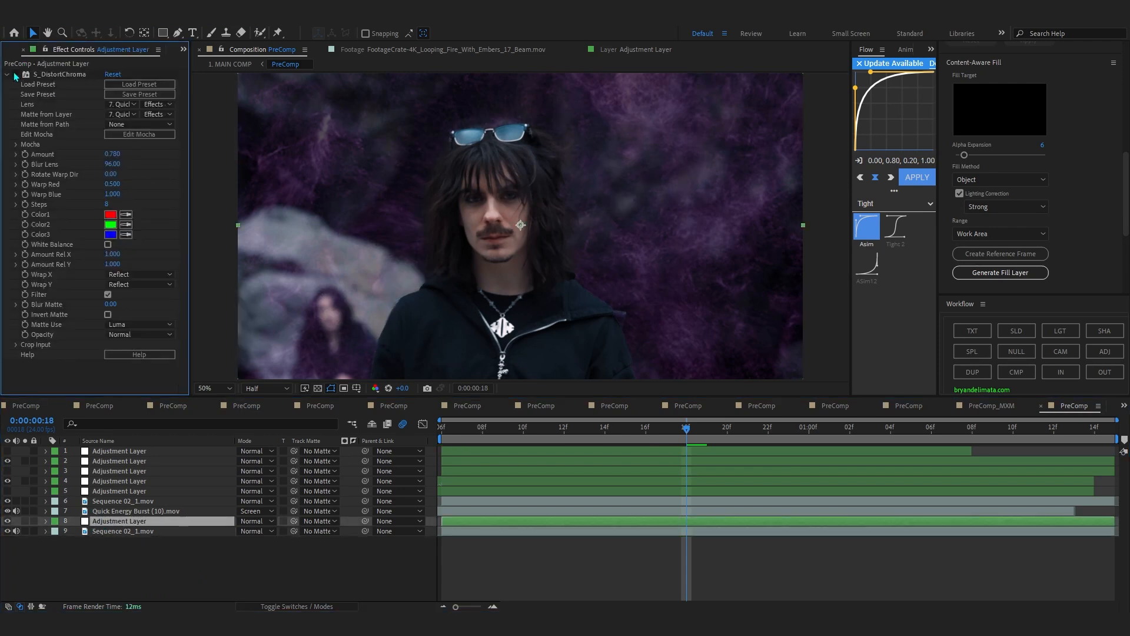
pyautogui.moveTo(465, 438); pyautogui.dragTo(645, 471)
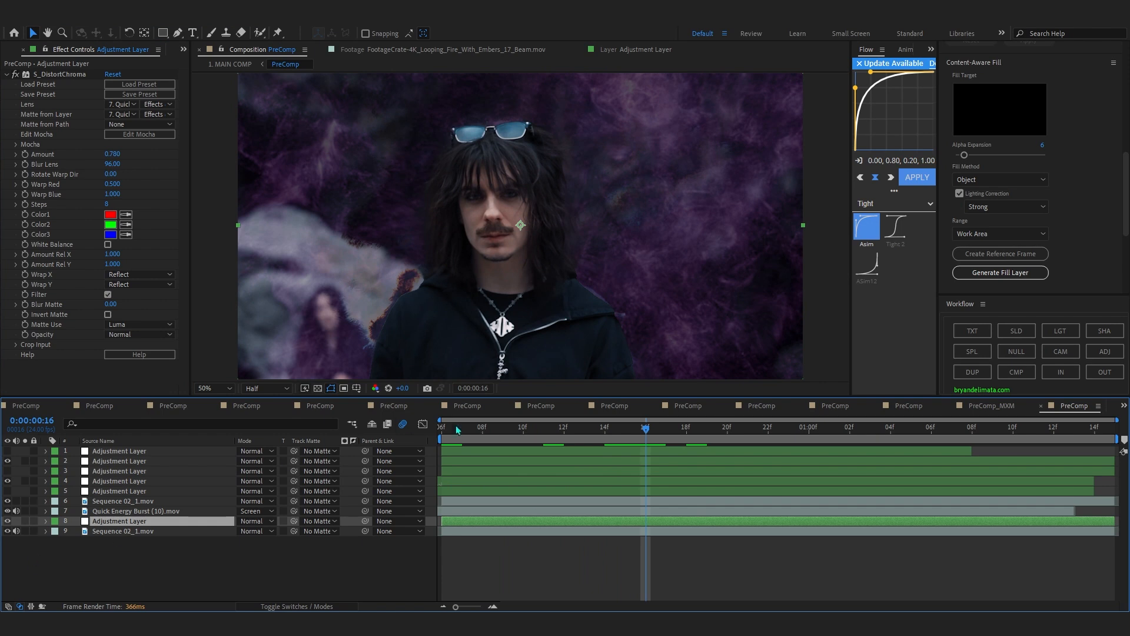
pyautogui.click(133, 511)
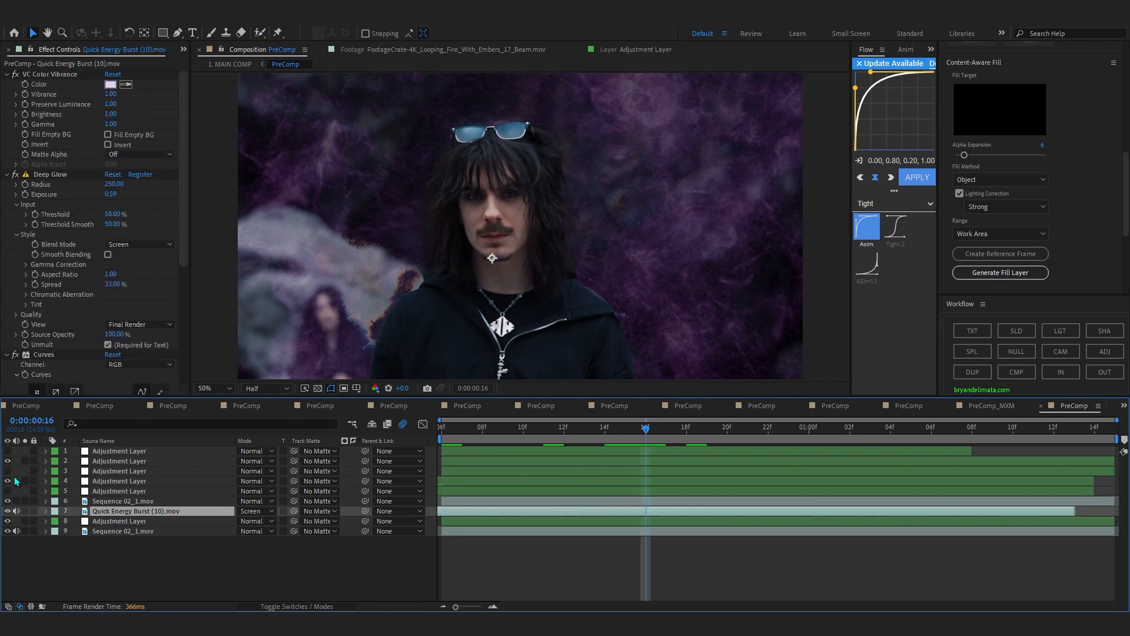
# Show adjustment layer 1 again and scrub the finished energy shot from 0:00:00:06 past 0:00:00:18.
pyautogui.click(7, 451)
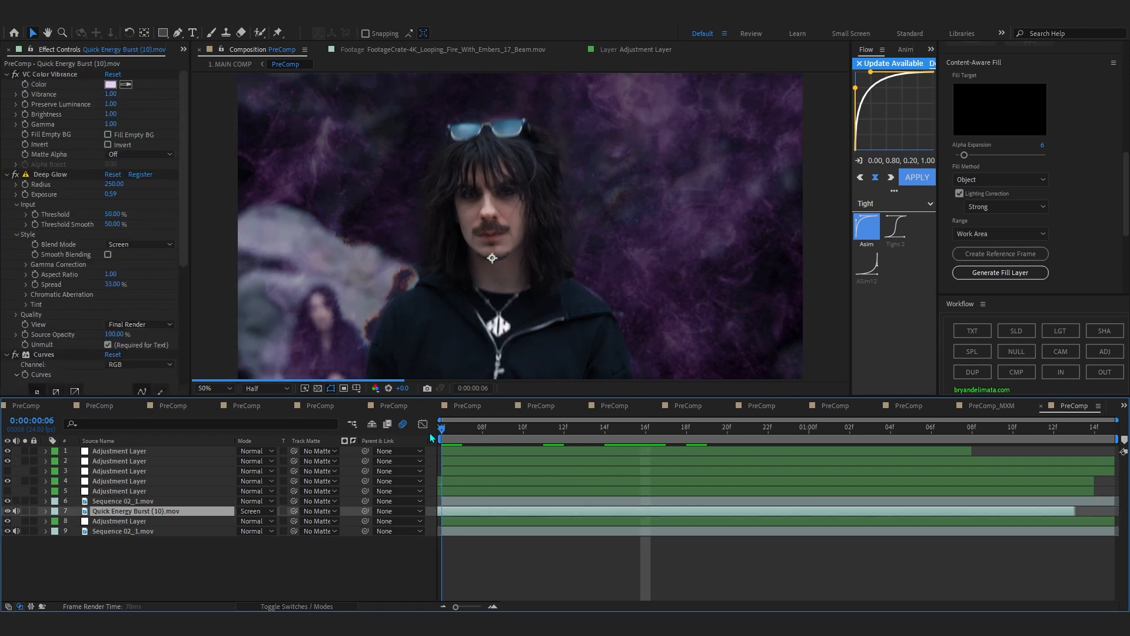
pyautogui.click(452, 435)
pyautogui.moveTo(452, 438); pyautogui.dragTo(686, 471)
pyautogui.click(870, 531)
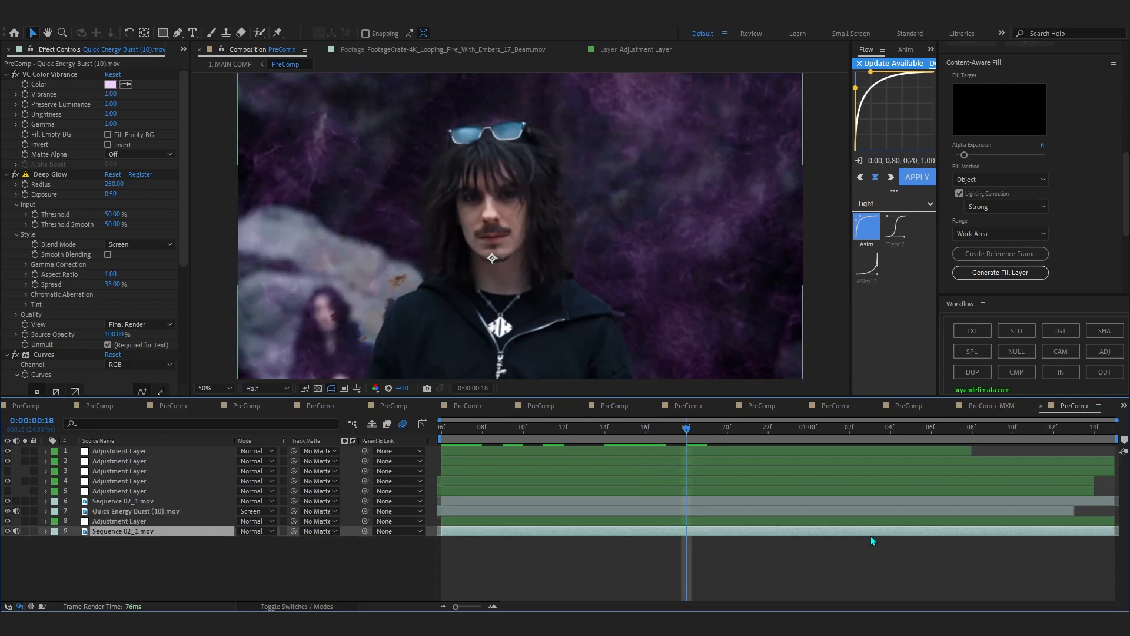
pyautogui.moveTo(758, 441); pyautogui.dragTo(804, 442)
# Return to 1. MAIN COMP, compare the shot with adjustment layer 9's Looks effect off and on, and scrub to 0:00:36:12.
pyautogui.click(239, 65)
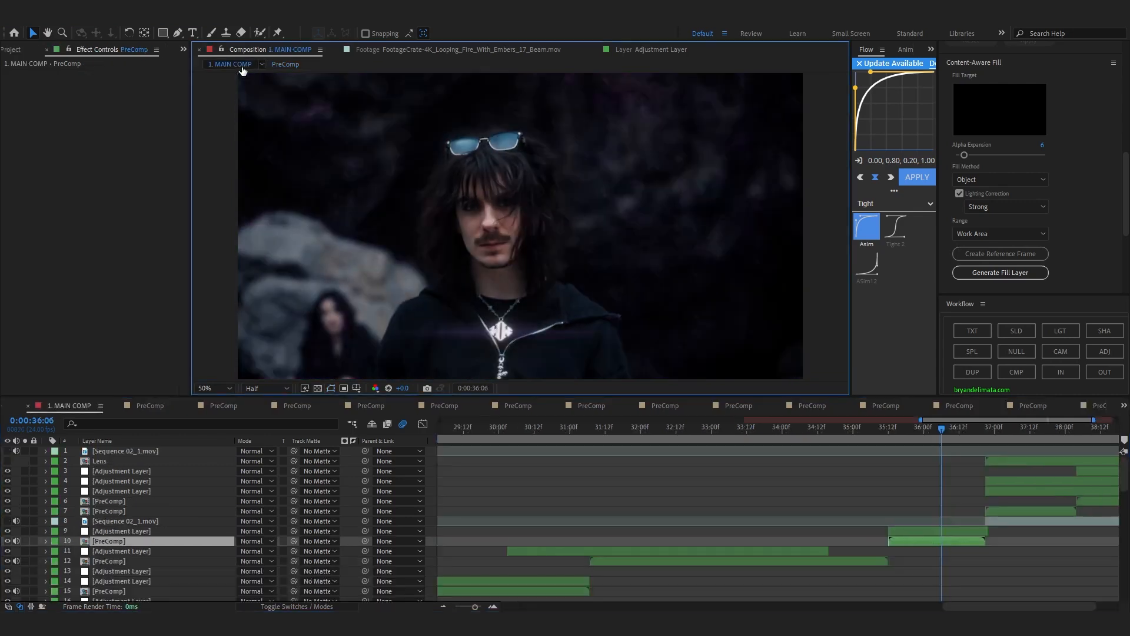
pyautogui.click(915, 532)
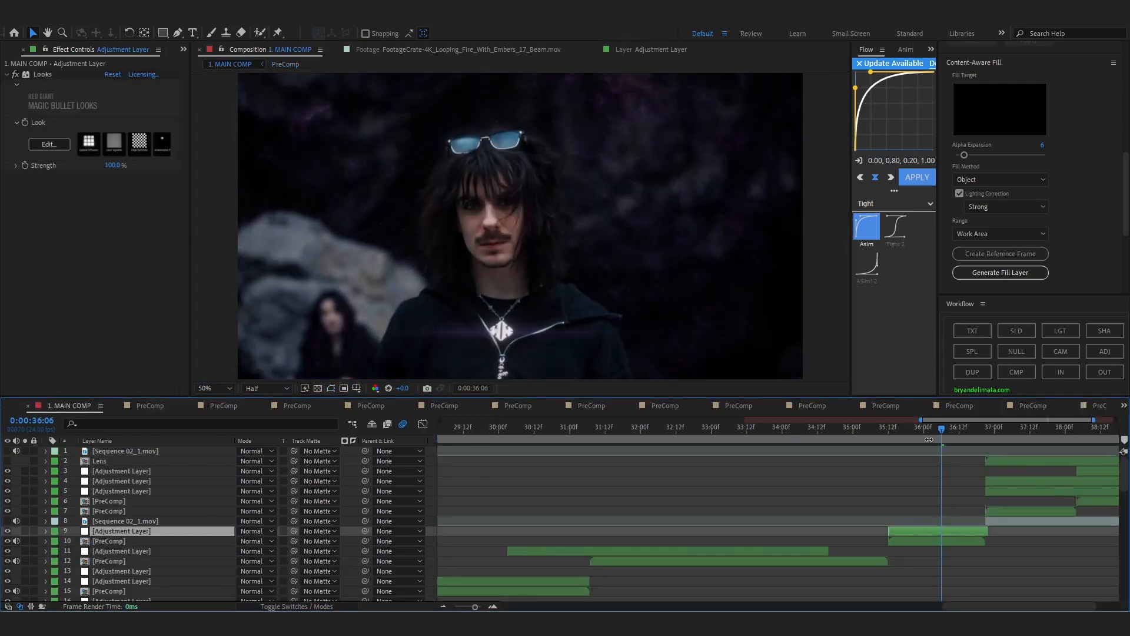
pyautogui.moveTo(912, 434); pyautogui.dragTo(923, 455)
pyautogui.click(17, 75)
pyautogui.click(18, 75)
pyautogui.moveTo(922, 436); pyautogui.dragTo(959, 494)
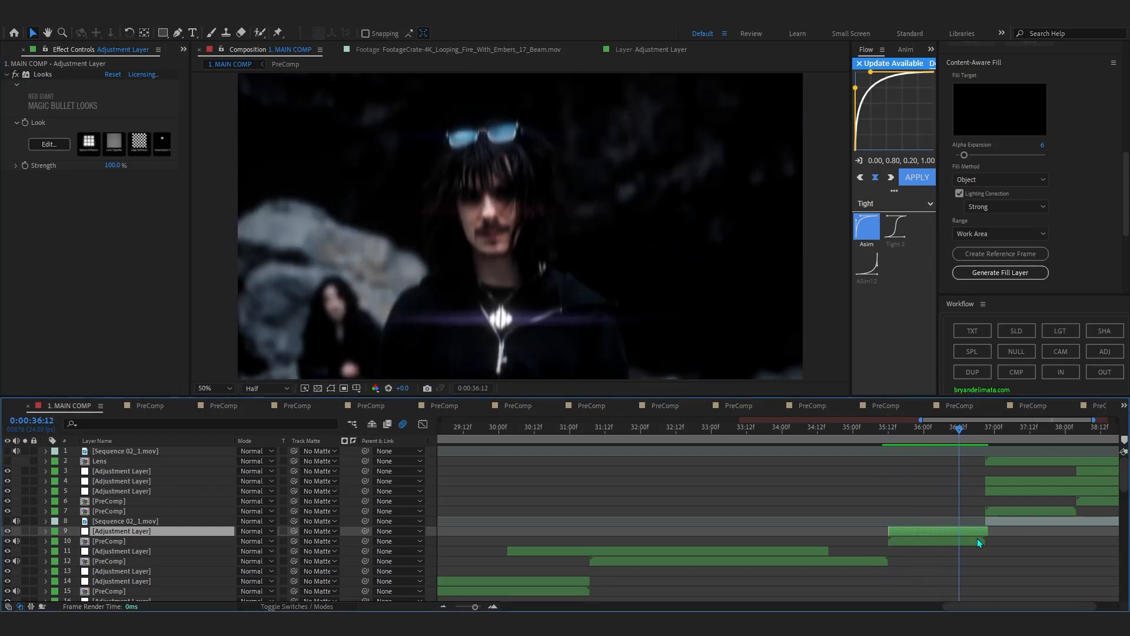
# Select the layer 10 PreComp and preview 1. MAIN COMP from the shot near 0:00:36:10 into the text titles around 0:00:37:13.
pyautogui.click(978, 540)
pyautogui.moveTo(948, 437); pyautogui.dragTo(959, 505)
pyautogui.press('space')
pyautogui.moveTo(1003, 606); pyautogui.dragTo(1025, 606)
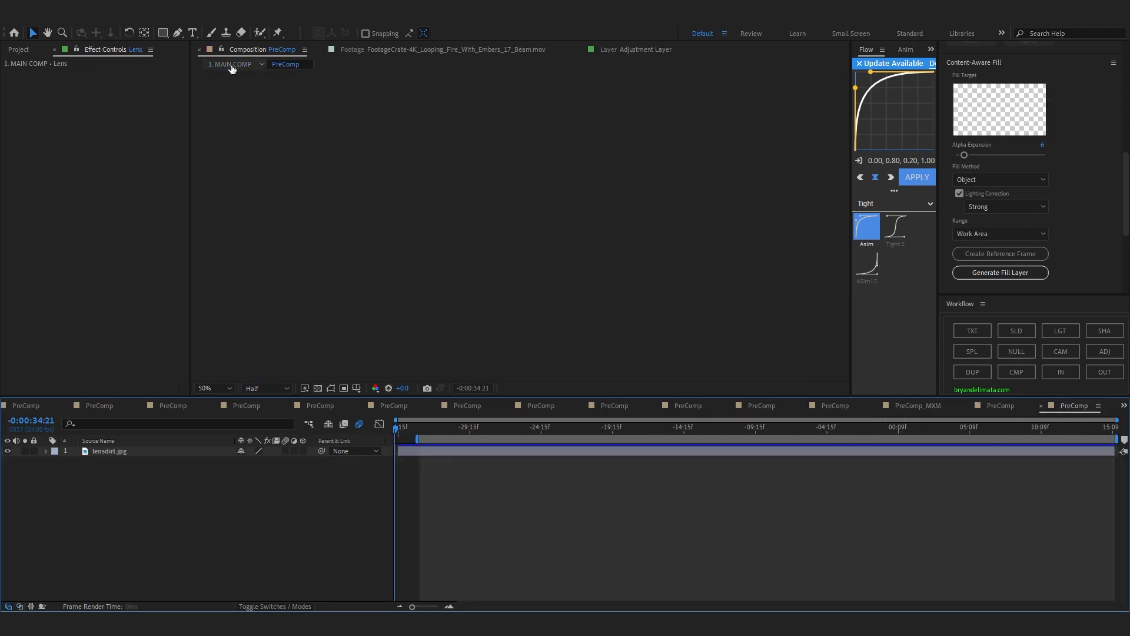
pyautogui.click(232, 65)
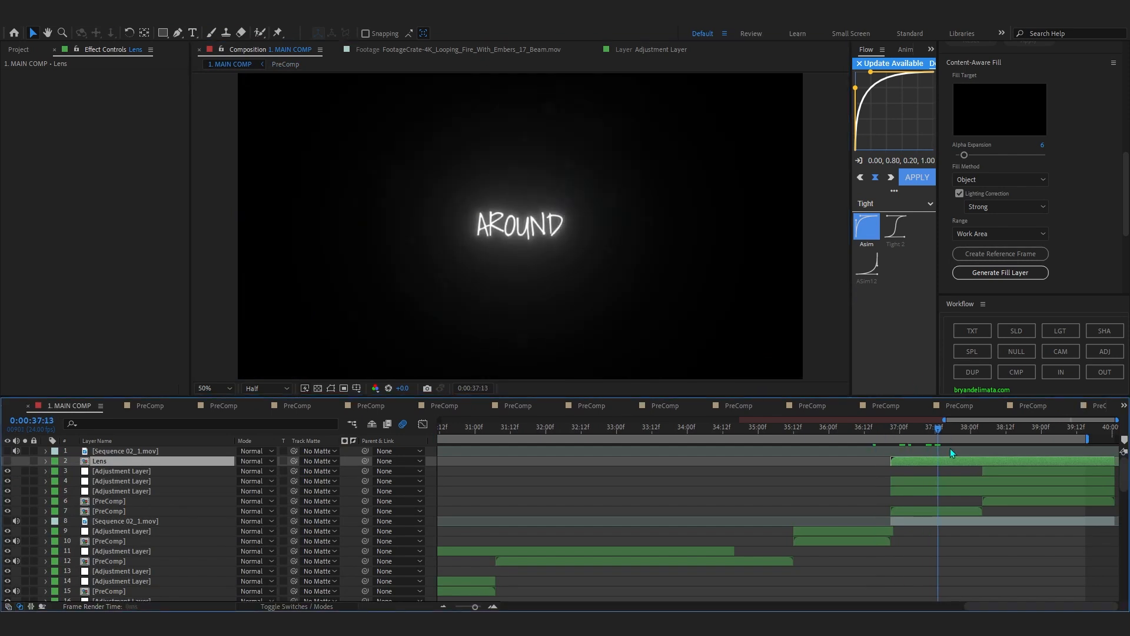
# Open the layer 7 PreComp, scrub through its BITCH, I RIDE, AROUND and EVERYTIME text layers, and return to 1. MAIN COMP.
pyautogui.doubleClick(970, 508)
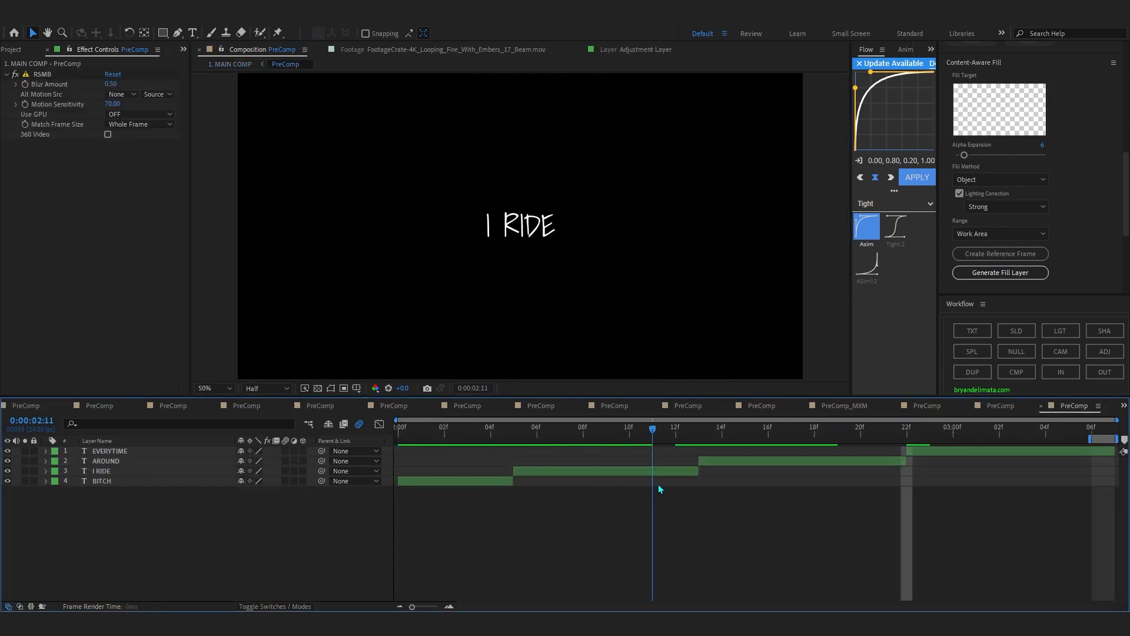
pyautogui.moveTo(966, 464); pyautogui.dragTo(1096, 464)
pyautogui.click(236, 66)
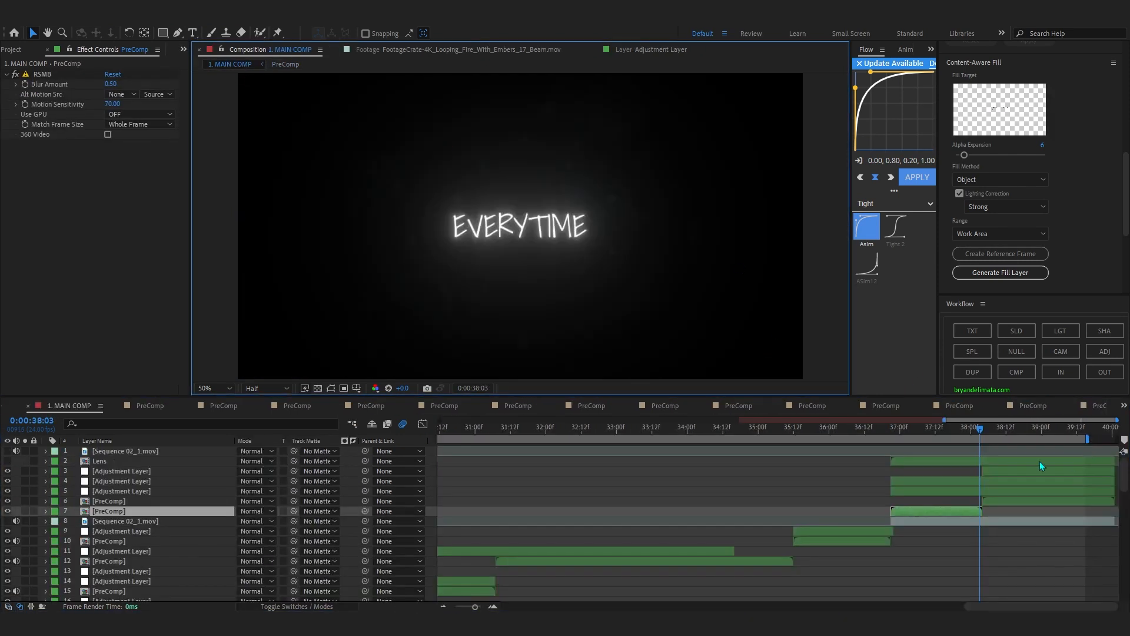
# Replay the cut from the shot at 0:00:36:09 and check the glowing titles at 0:00:37:18 and the end of the composition.
pyautogui.click(990, 430)
pyautogui.click(856, 429)
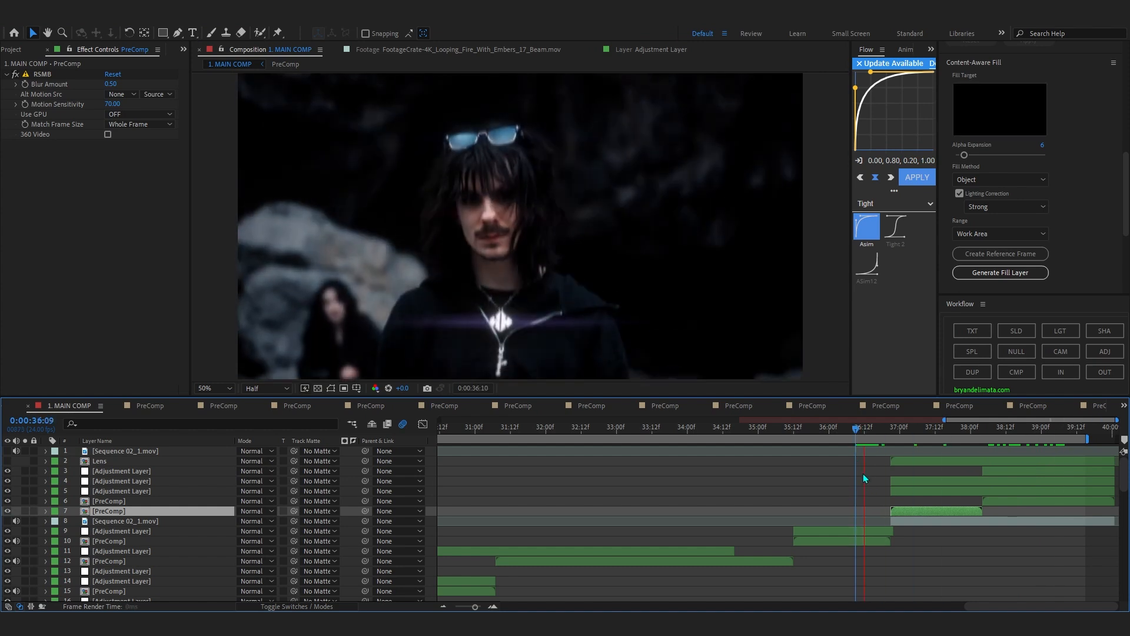
pyautogui.scroll(-5, 1047, 472)
pyautogui.click(1071, 431)
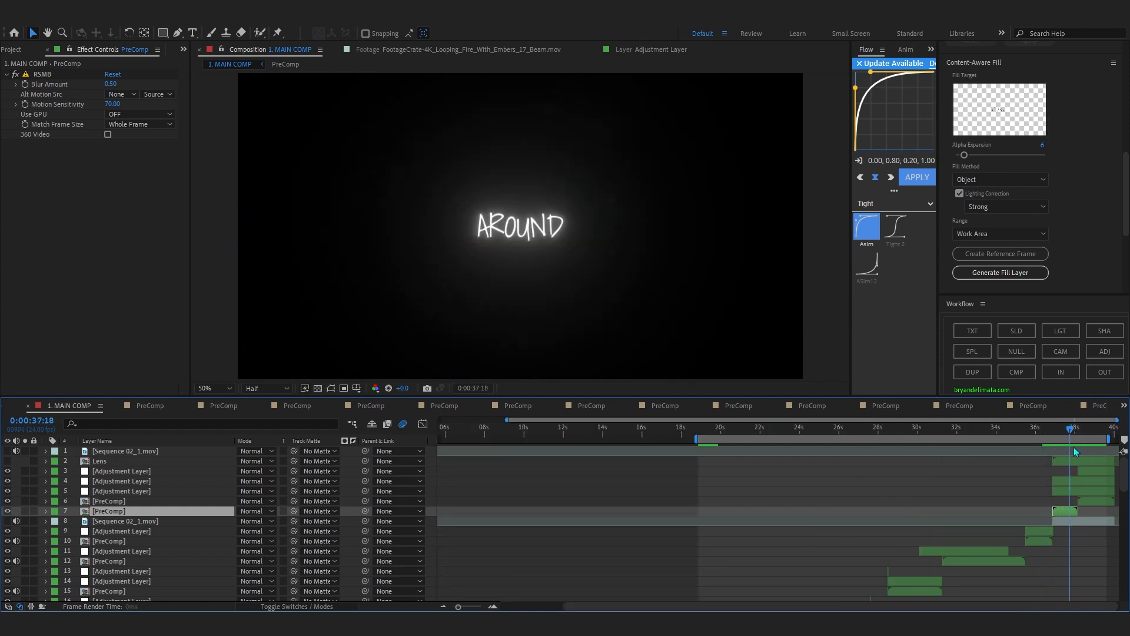
pyautogui.click(1100, 431)
# Extend the work area back to the start of 1. MAIN COMP and scrub the early shots to 0:00:06:21.
pyautogui.moveTo(698, 439); pyautogui.dragTo(412, 457)
pyautogui.scroll(-2, 549, 488)
pyautogui.scroll(-5, 549, 482)
pyautogui.moveTo(467, 430); pyautogui.dragTo(528, 462)
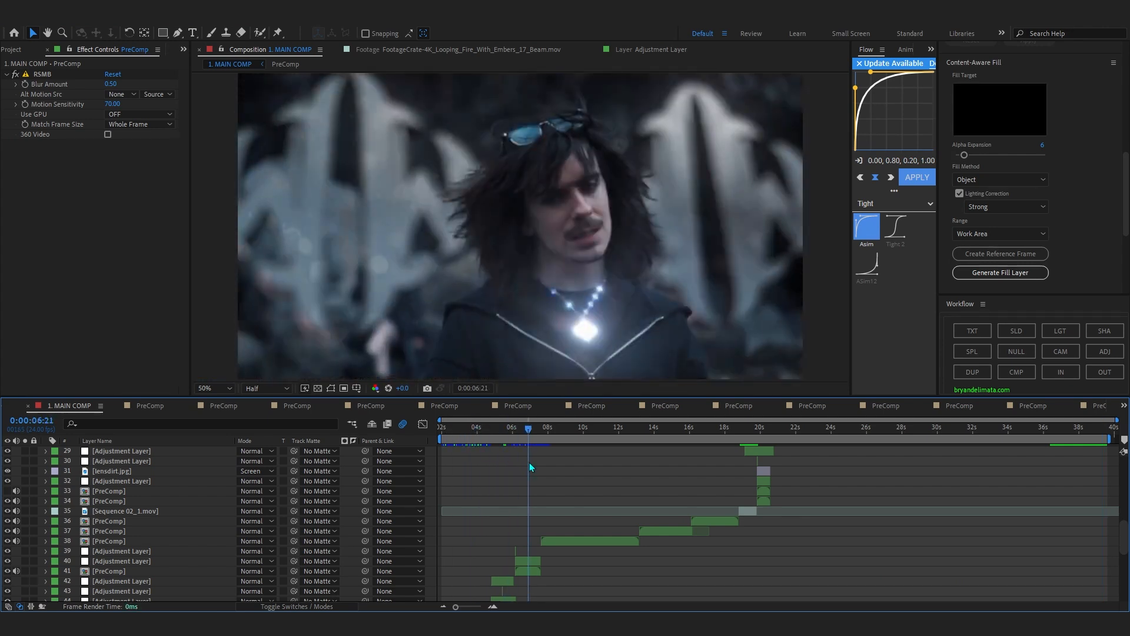